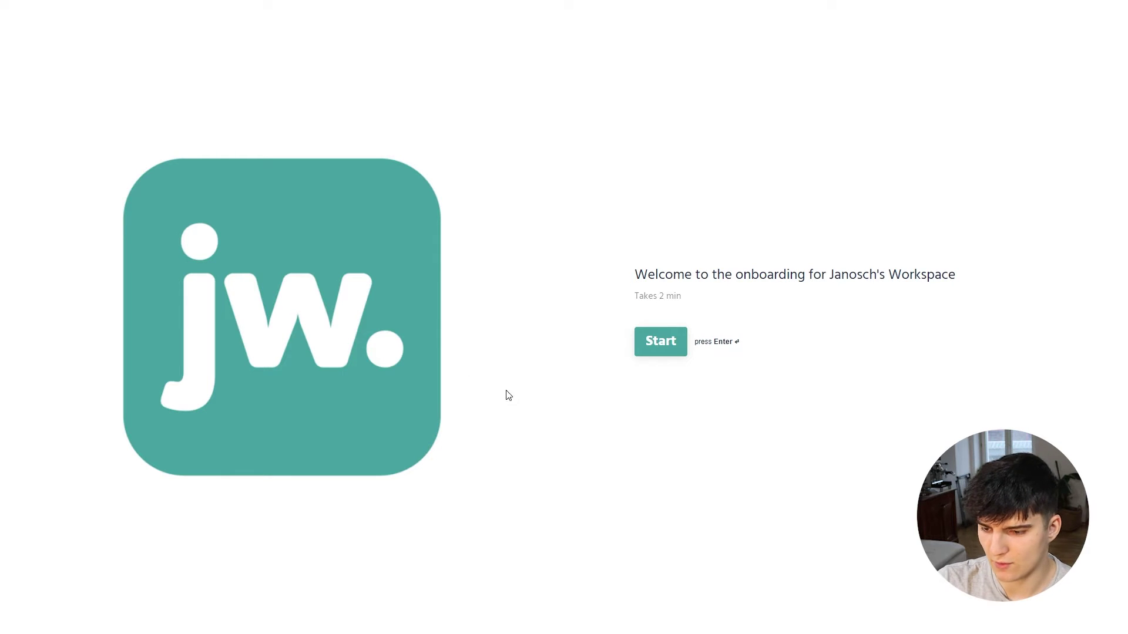
Step: Start the onboarding form and answer the first-name and surname questions separately
{"action": "left_click", "coordinate": [646, 344]}
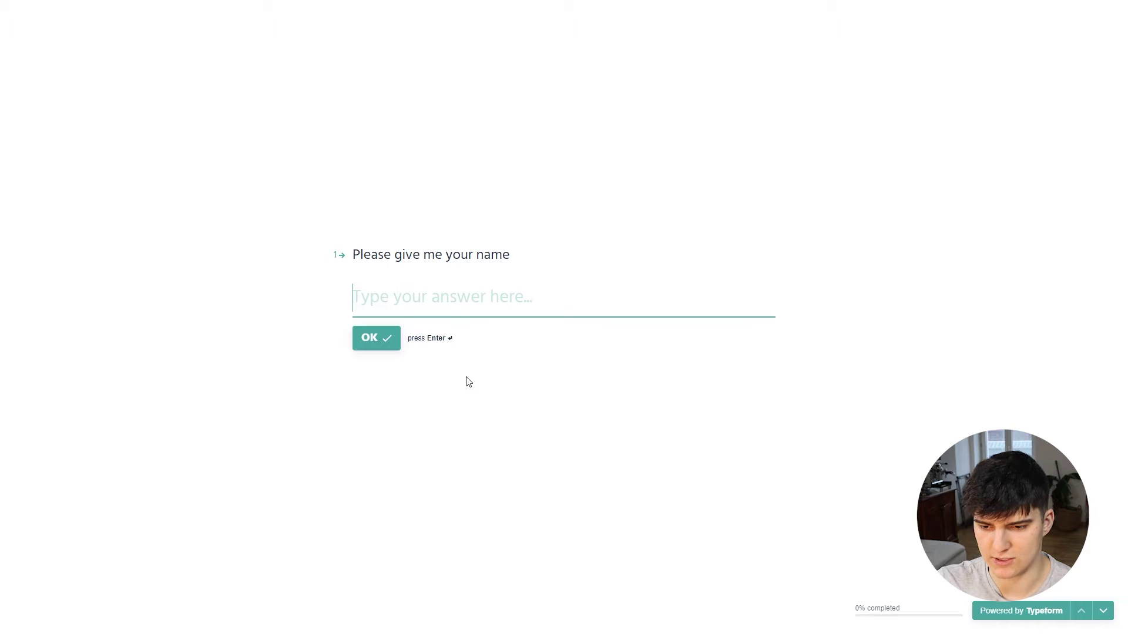
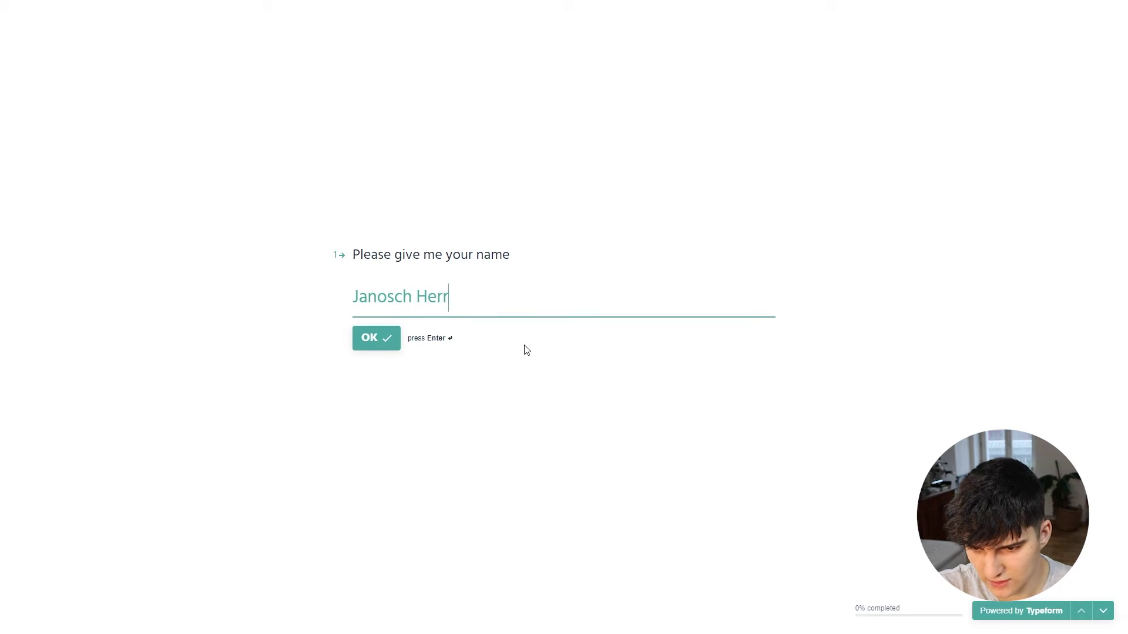
{"action": "key", "text": "Return"}
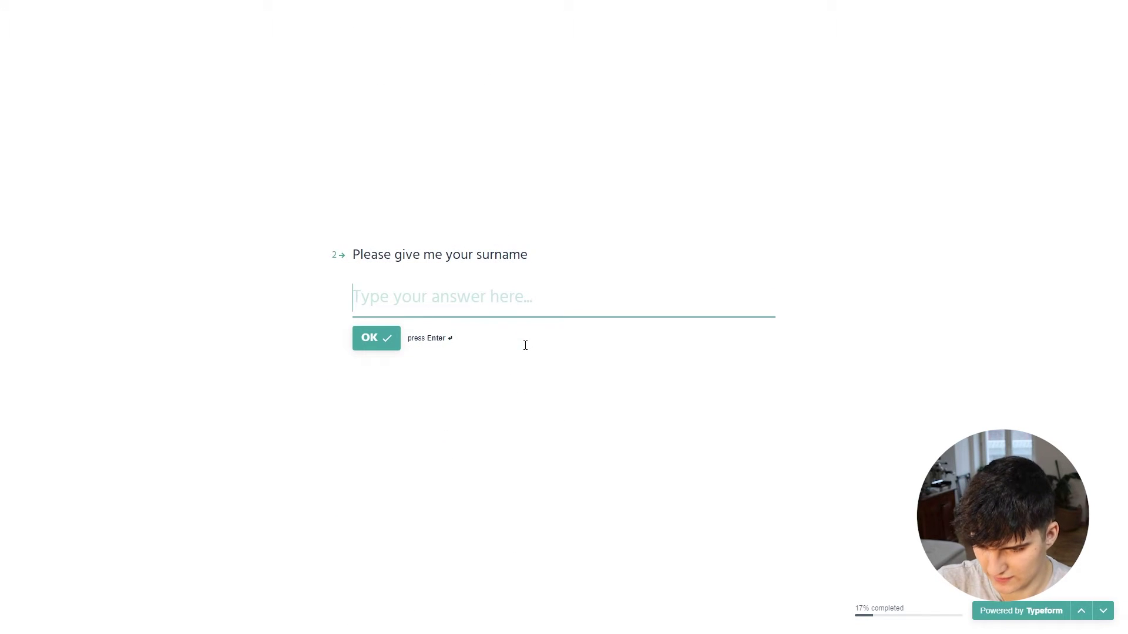
{"action": "left_click", "coordinate": [1075, 612]}
{"action": "key", "text": "BackSpace"}
{"action": "key", "text": "BackSpace"}
{"action": "key", "text": "BackSpace"}
{"action": "key", "text": "BackSpace"}
{"action": "key", "text": "BackSpace"}
{"action": "key", "text": "BackSpace"}
{"action": "key", "text": "BackSpace"}
{"action": "key", "text": "BackSpace"}
{"action": "key", "text": "BackSpace"}
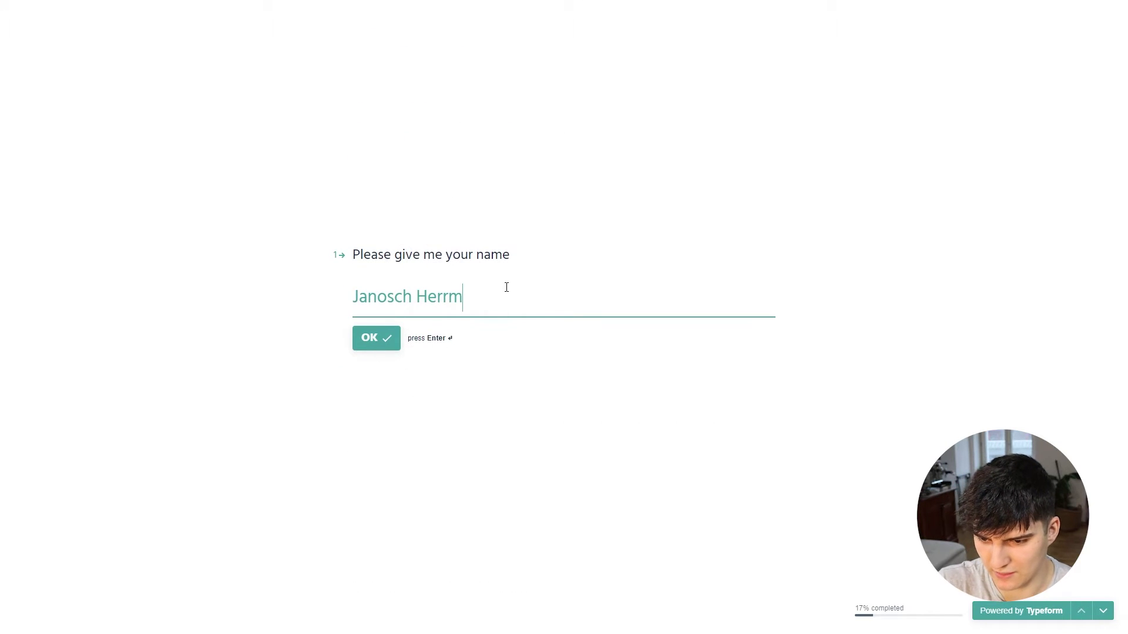
{"action": "key", "text": "Return"}
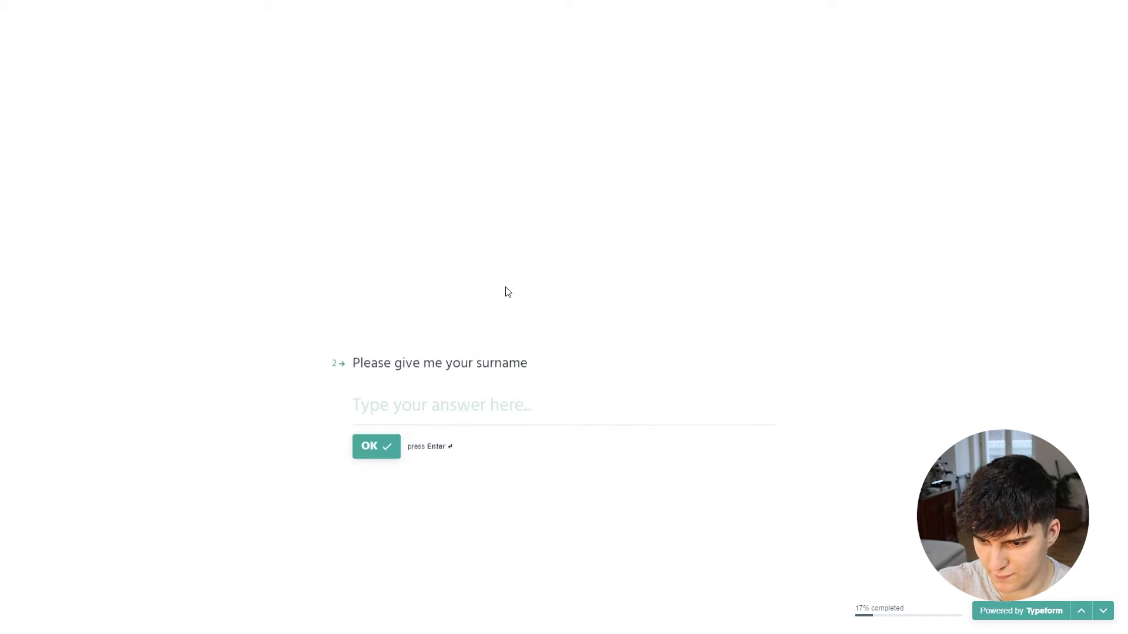
{"action": "type", "text": "Herrmann"}
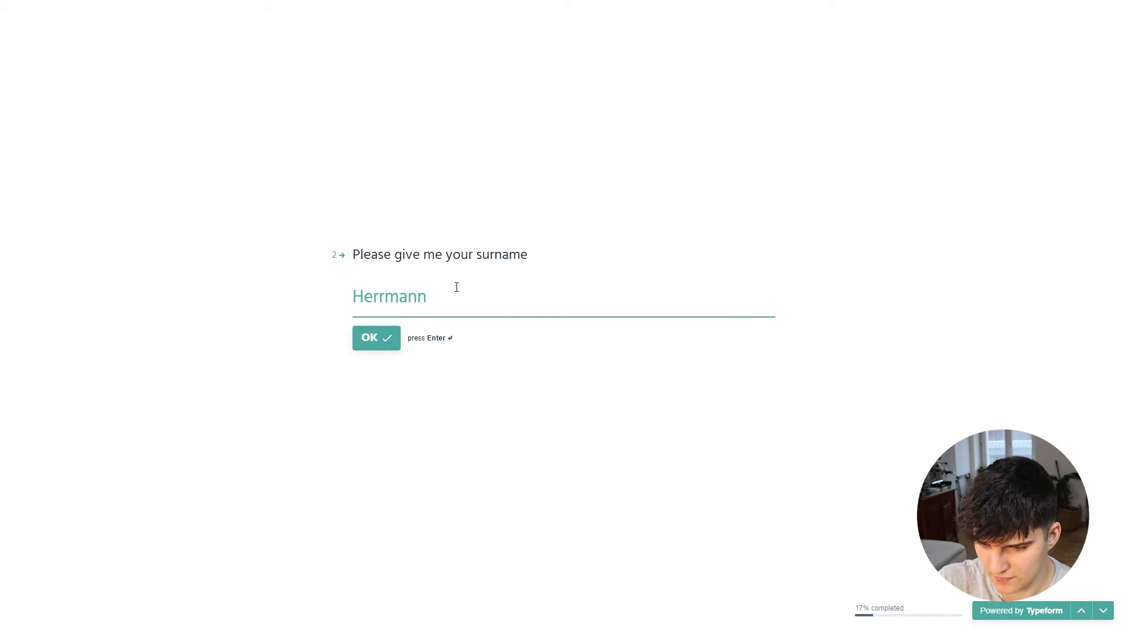
{"action": "key", "text": "Return"}
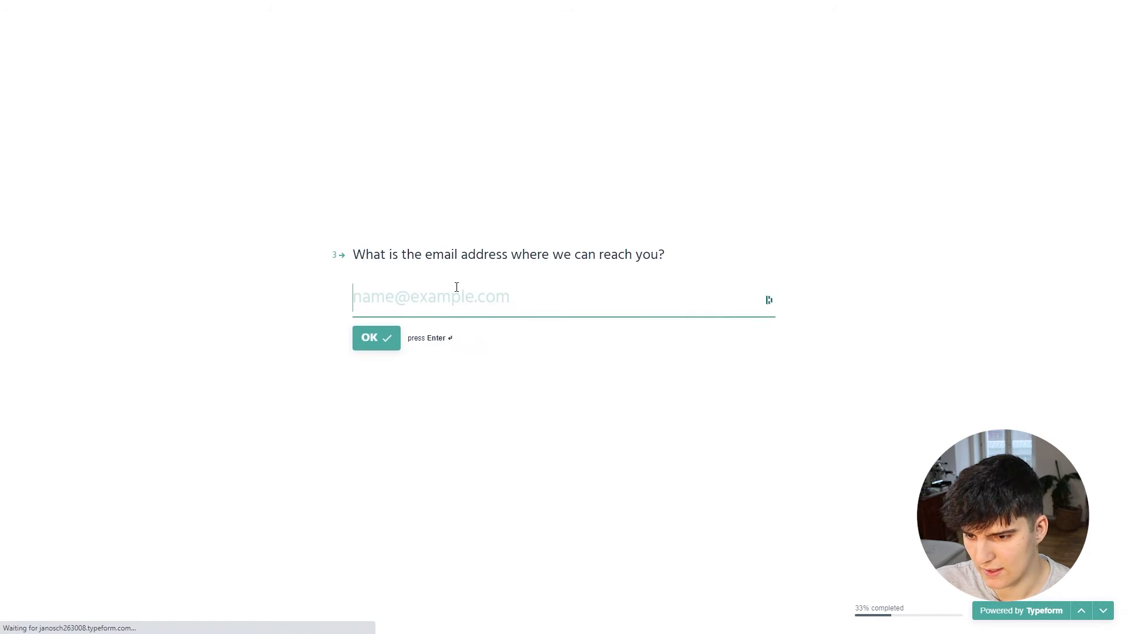
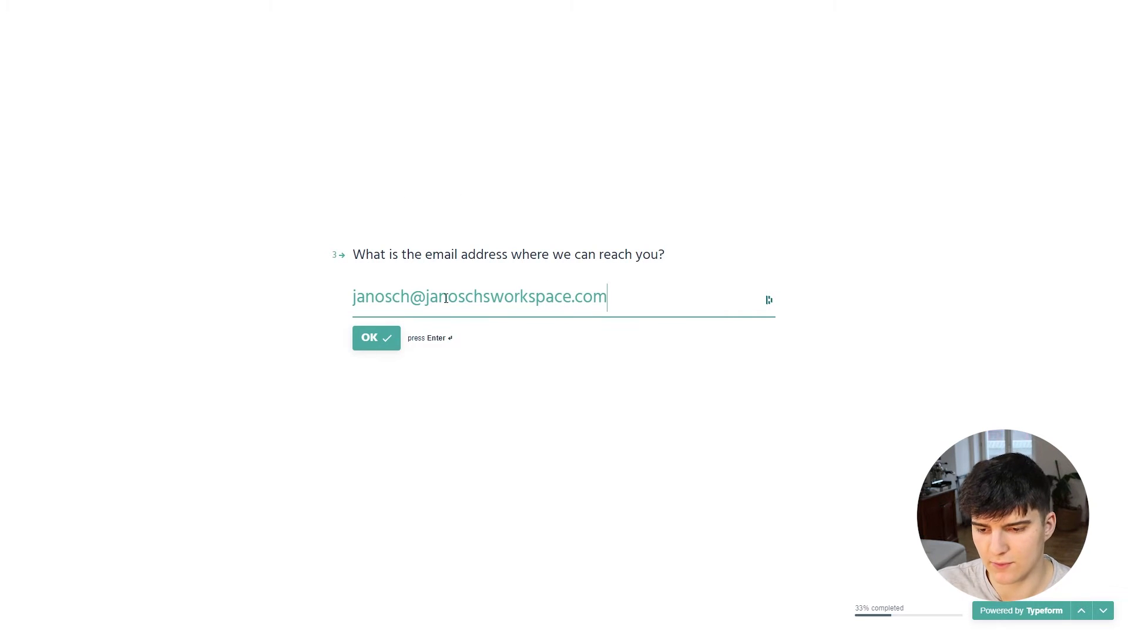
Step: Answer the email question with the client's email address
{"action": "key", "text": "Return"}
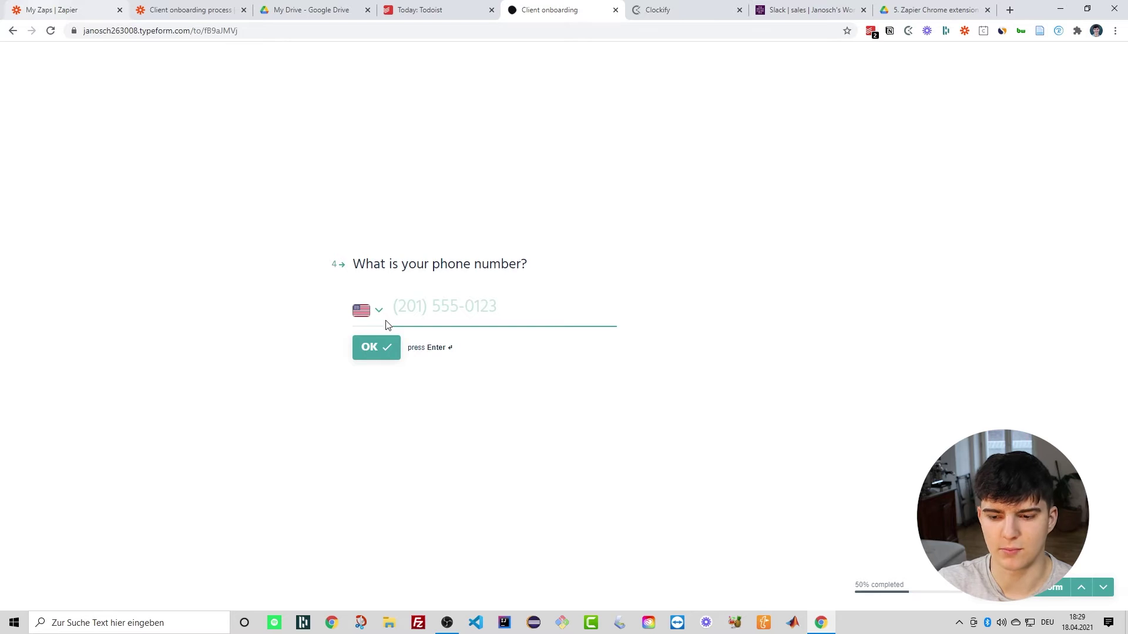
Step: Skip the phone number, answer 'GreatDesignCompany' and 'Website redesign', then submit the form
{"action": "key", "text": "Return"}
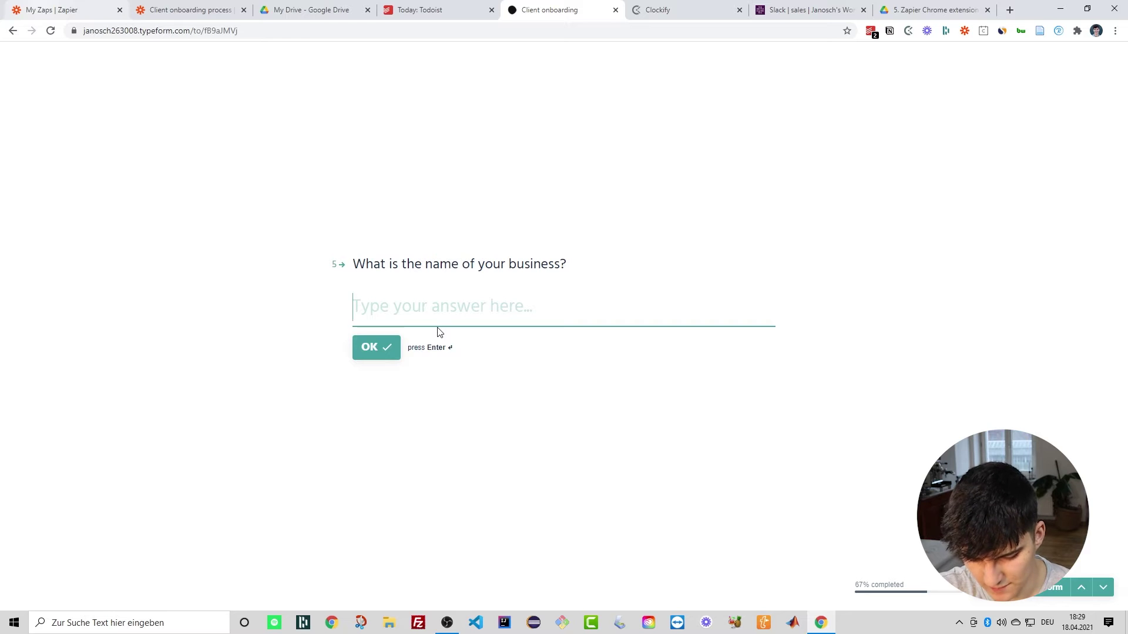
{"action": "type", "text": "GRE"}
{"action": "key", "text": "BackSpace"}
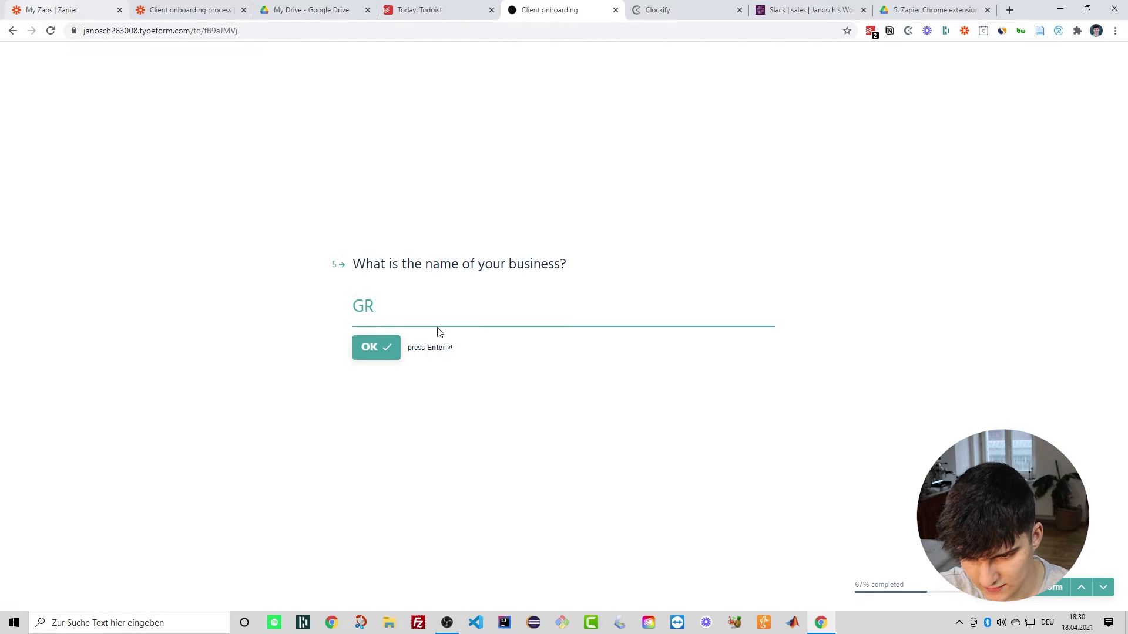
{"action": "key", "text": "BackSpace"}
{"action": "type", "text": "reatDES"}
{"action": "key", "text": "BackSpace"}
{"action": "key", "text": "BackSpace"}
{"action": "type", "text": "esing"}
{"action": "key", "text": "BackSpace"}
{"action": "key", "text": "BackSpace"}
{"action": "type", "text": "gnCO"}
{"action": "key", "text": "BackSpace"}
{"action": "type", "text": "ompany"}
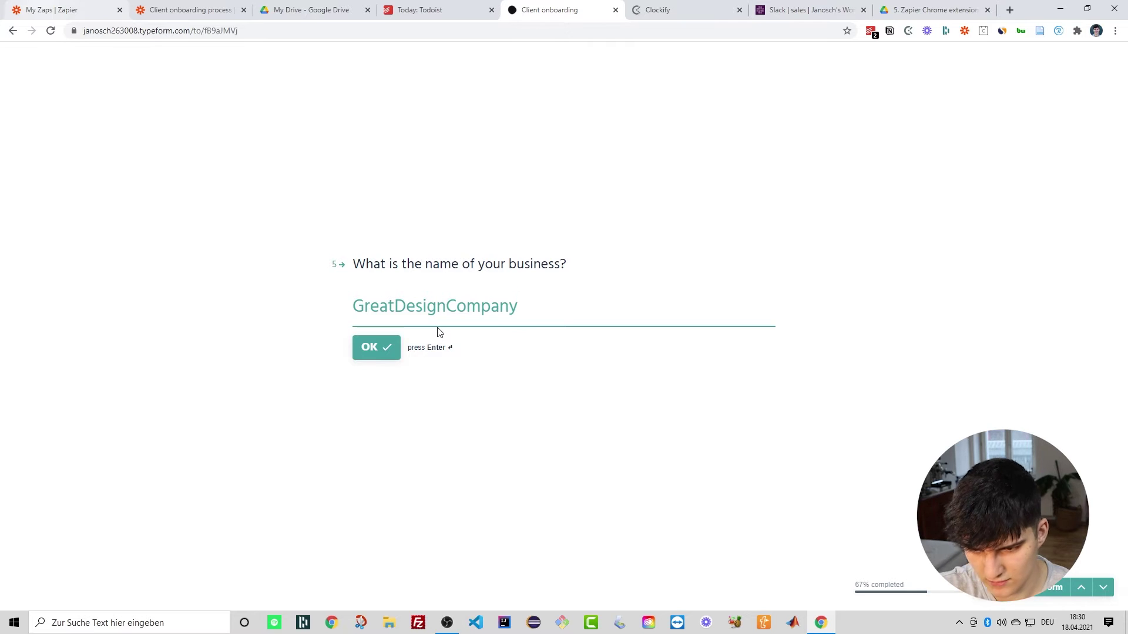
{"action": "key", "text": "Return"}
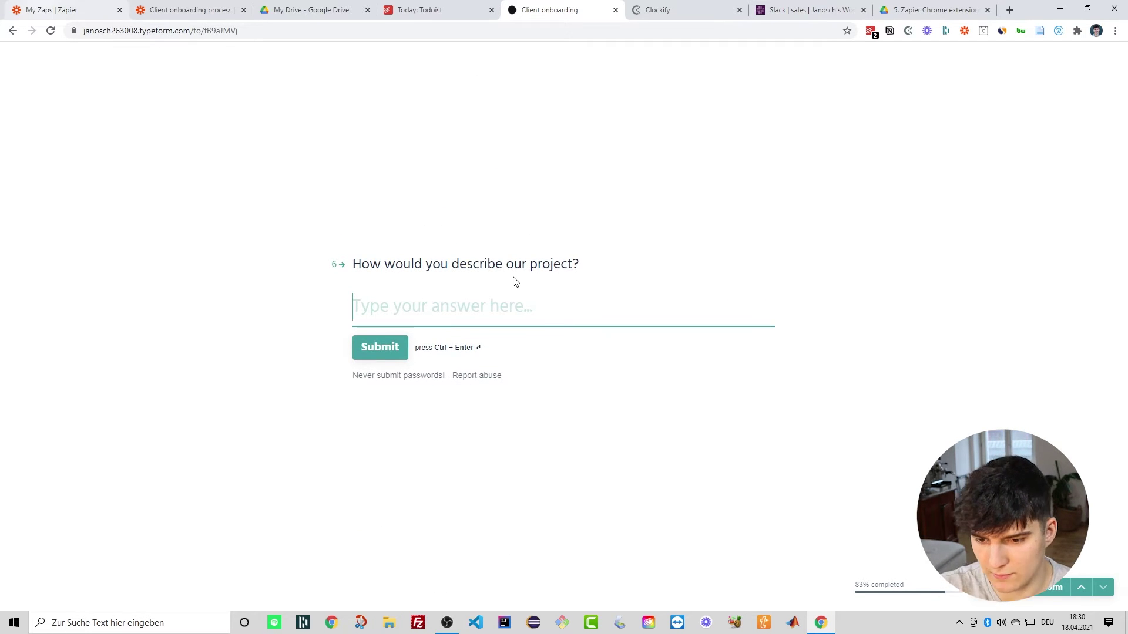
{"action": "type", "text": "W"}
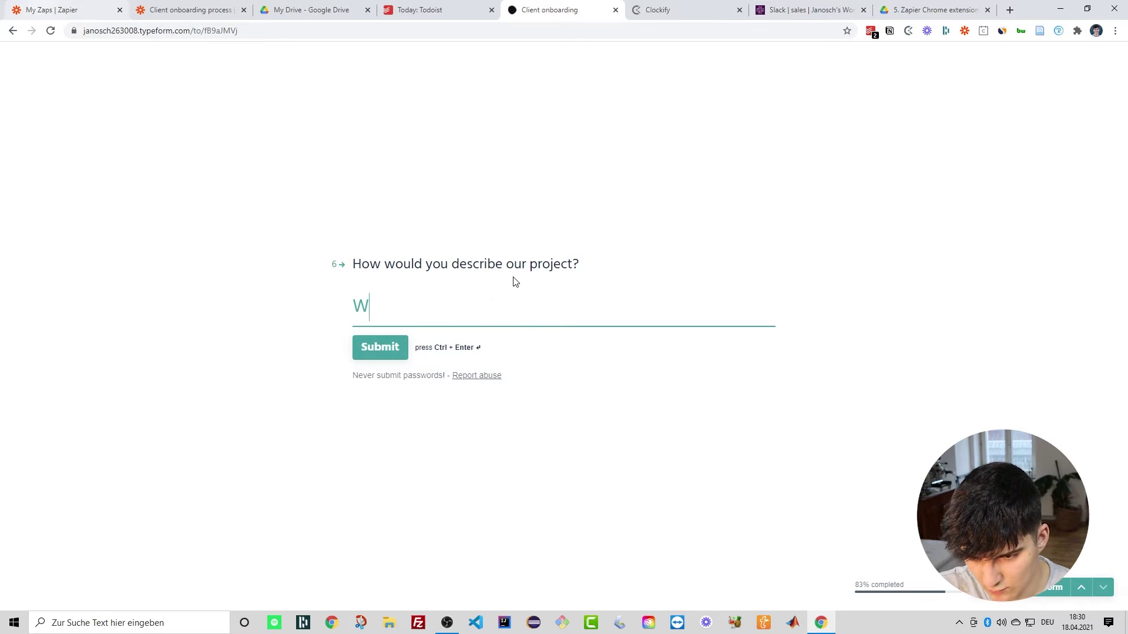
{"action": "type", "text": "ebsite redesign"}
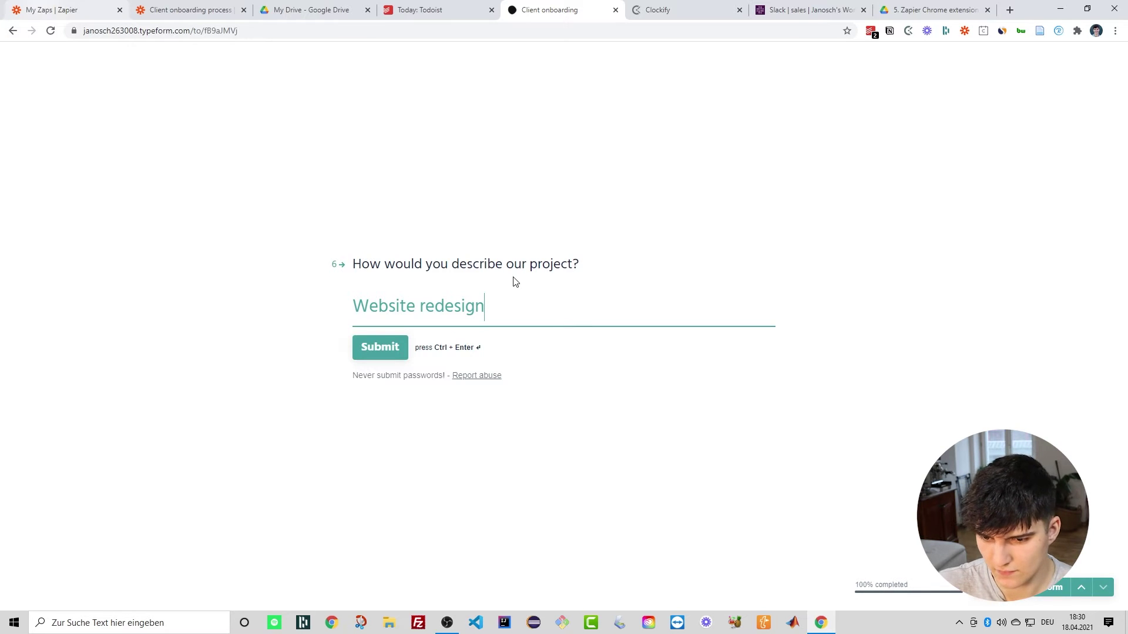
{"action": "left_click", "coordinate": [369, 353]}
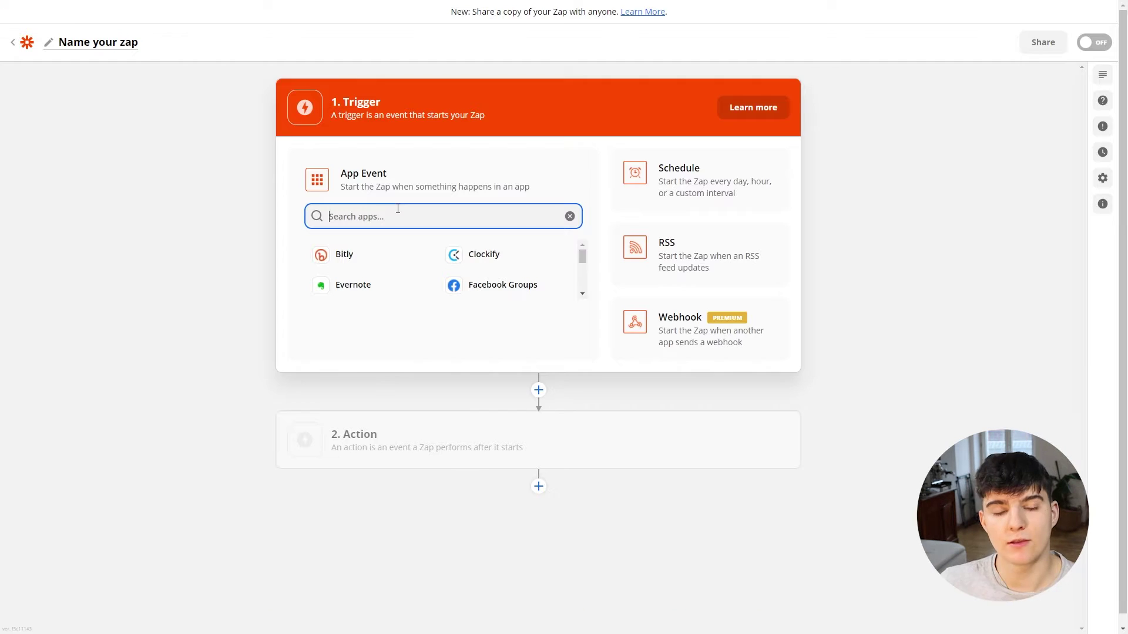
Step: Set the zap trigger to Typeform's New Entry event
{"action": "type", "text": "Type"}
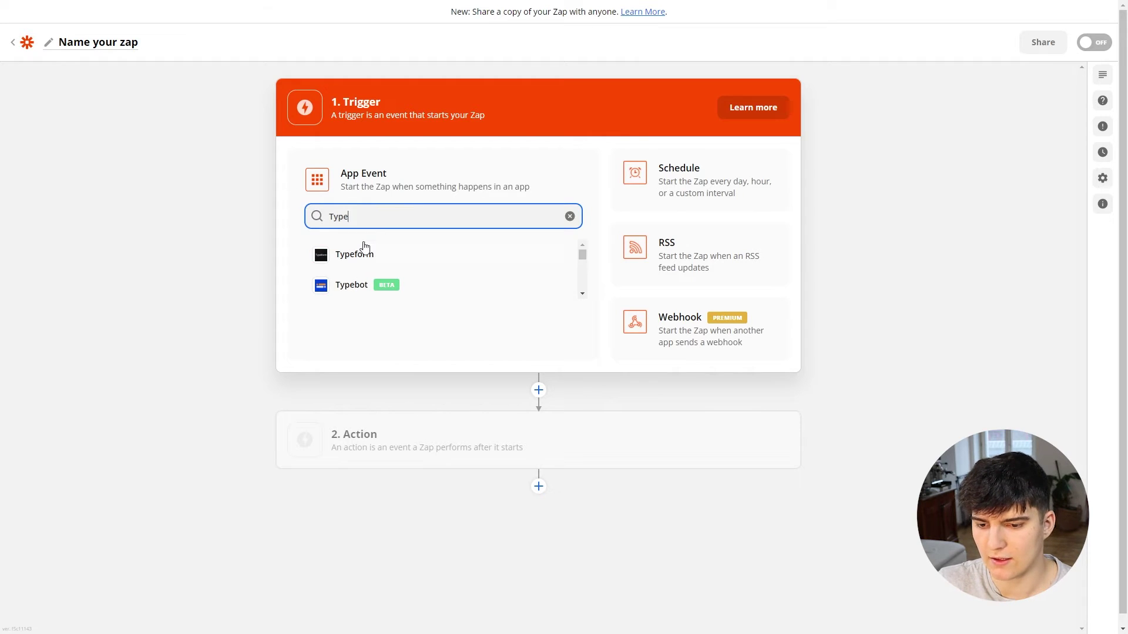
{"action": "left_click", "coordinate": [363, 251]}
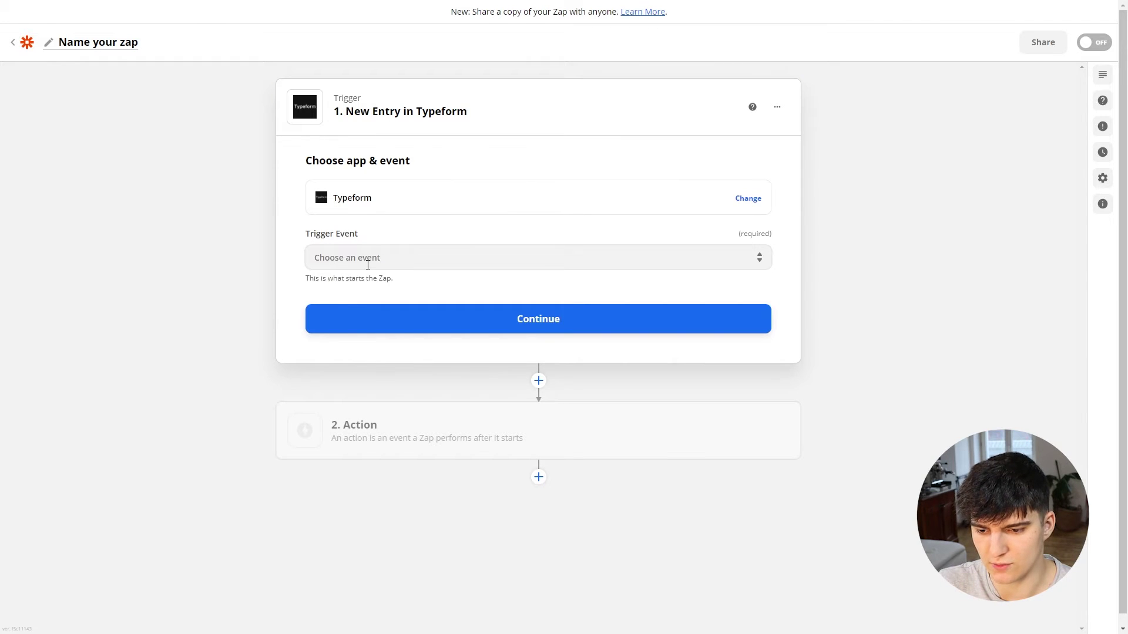
{"action": "left_click", "coordinate": [367, 259]}
{"action": "left_click", "coordinate": [370, 294]}
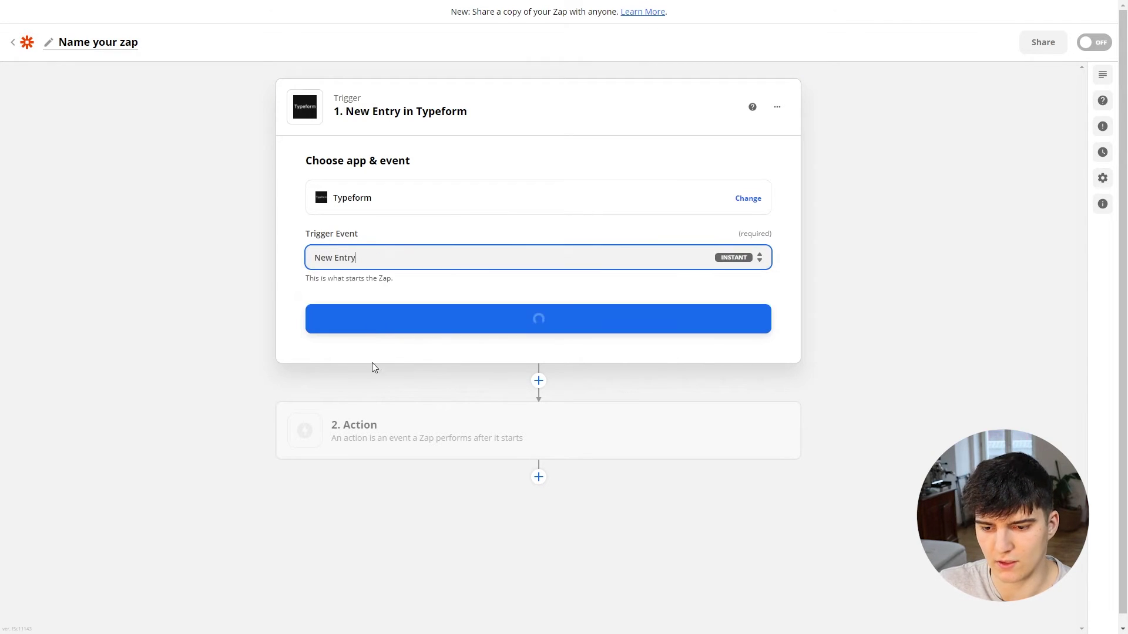
{"action": "left_click", "coordinate": [392, 325]}
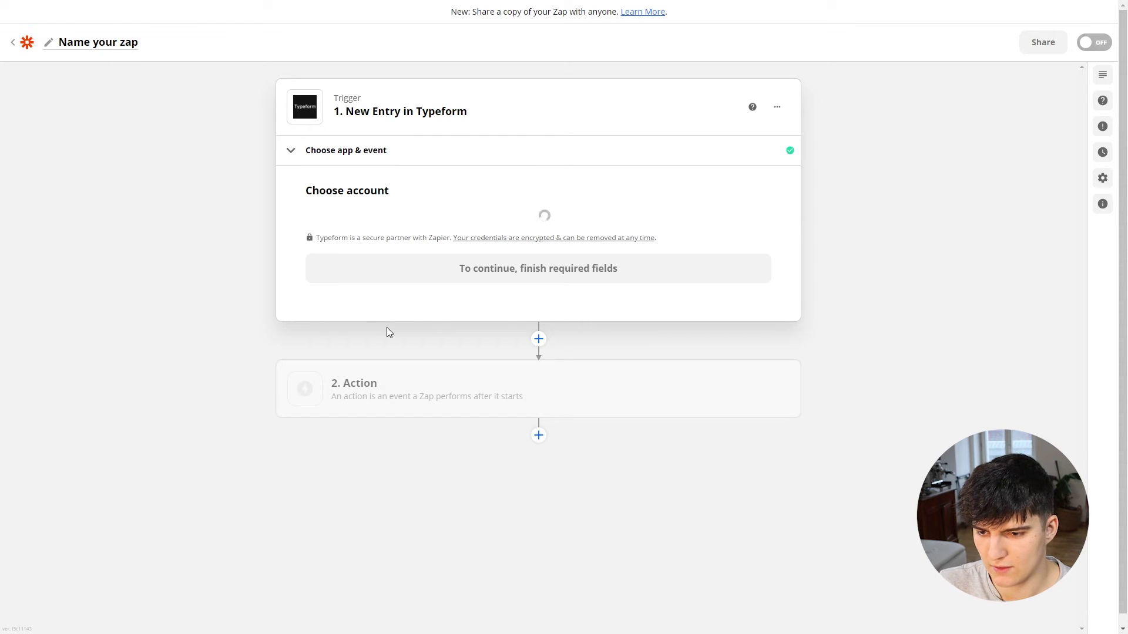
Step: Connect the second Typeform account and watch the Client onboarding form
{"action": "left_click", "coordinate": [379, 241]}
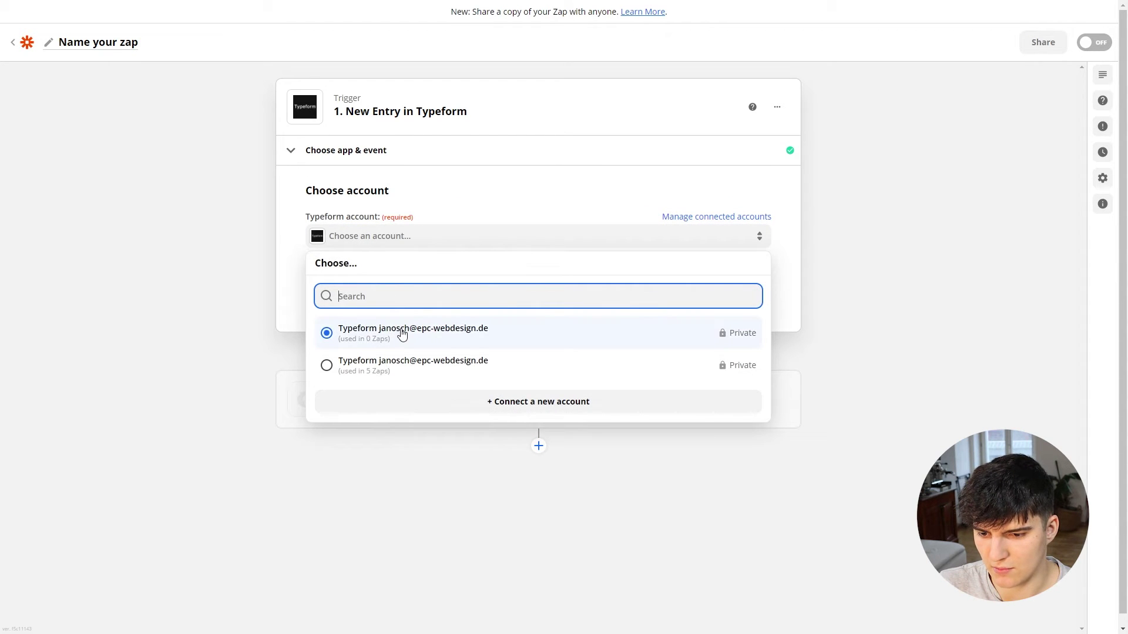
{"action": "left_click", "coordinate": [398, 366]}
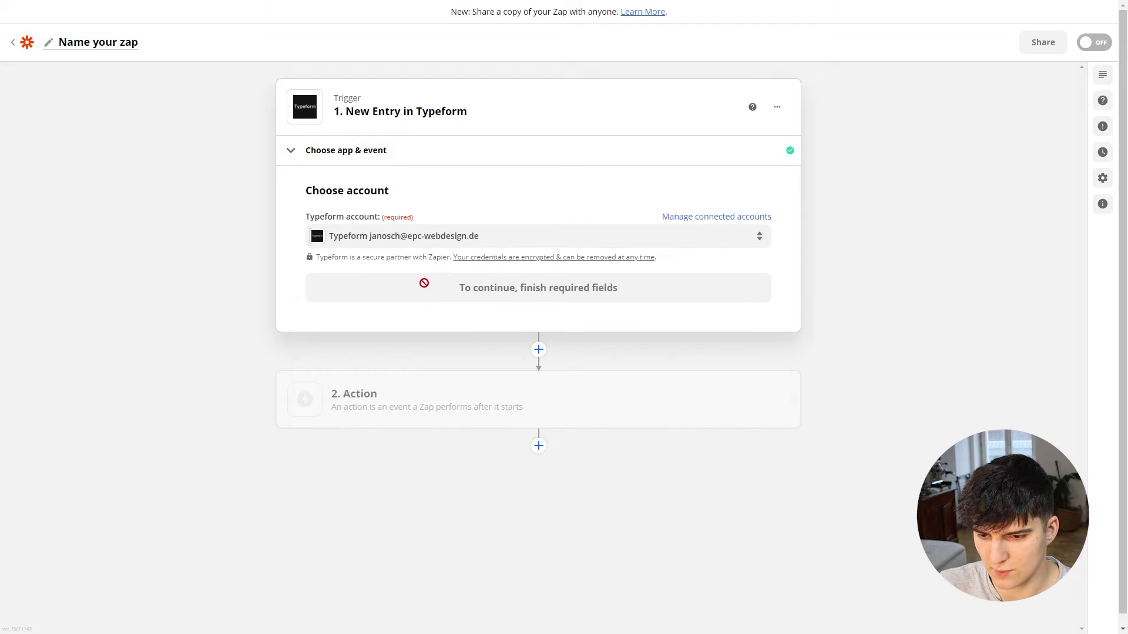
{"action": "left_click", "coordinate": [420, 297]}
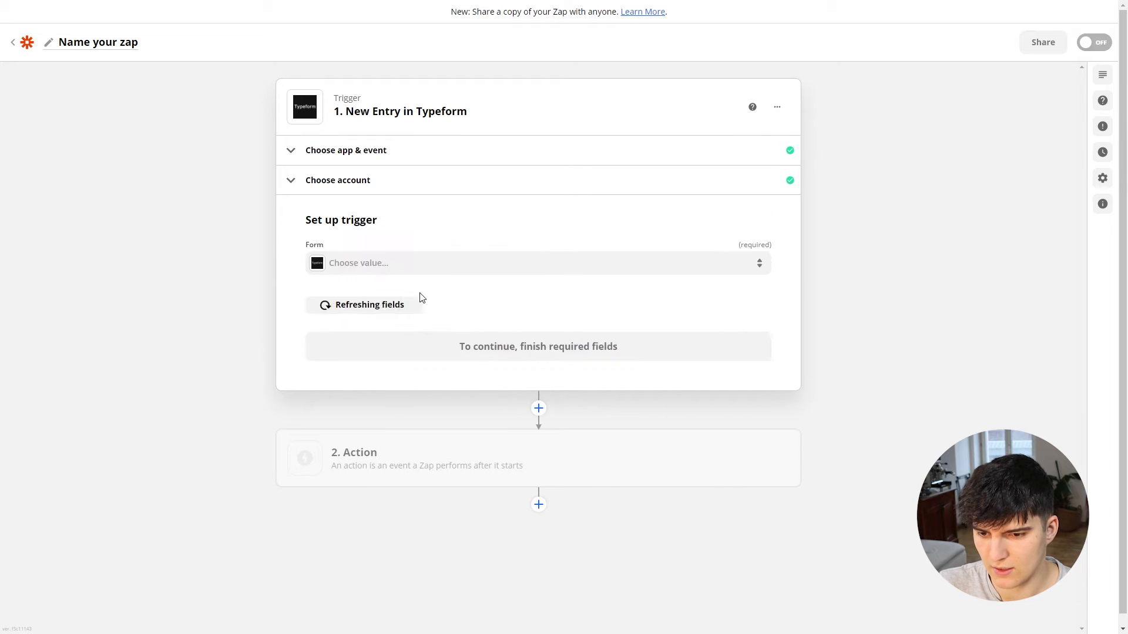
{"action": "left_click", "coordinate": [351, 269]}
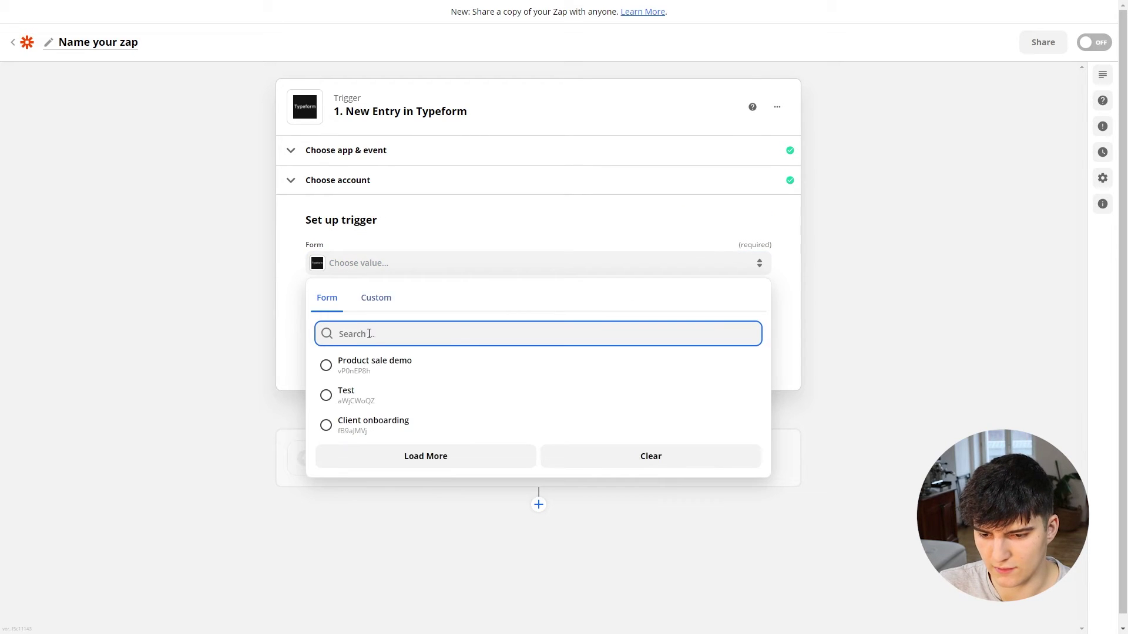
{"action": "left_click", "coordinate": [374, 428]}
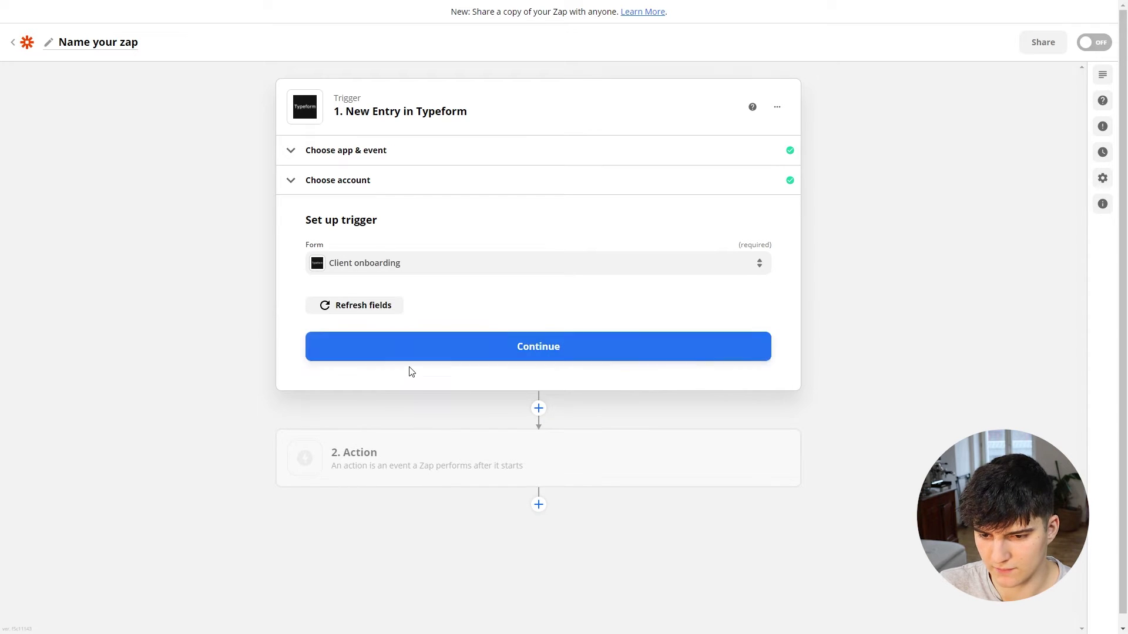
{"action": "left_click", "coordinate": [461, 347]}
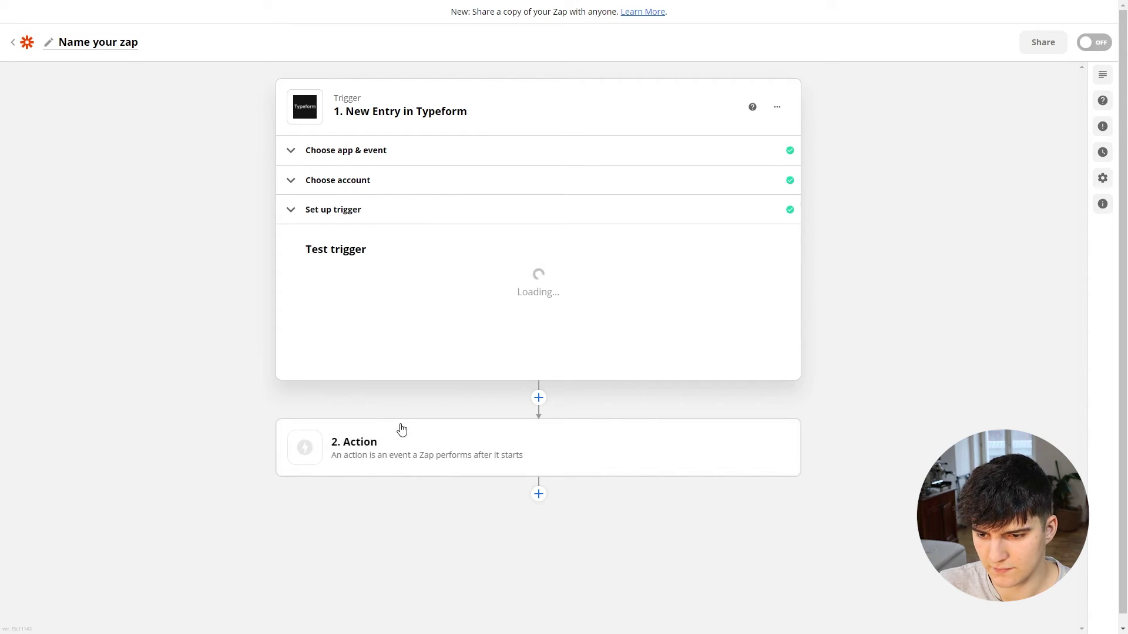
Step: Test the trigger, review the fetched sample entry, and confirm the trigger step
{"action": "left_click", "coordinate": [519, 413]}
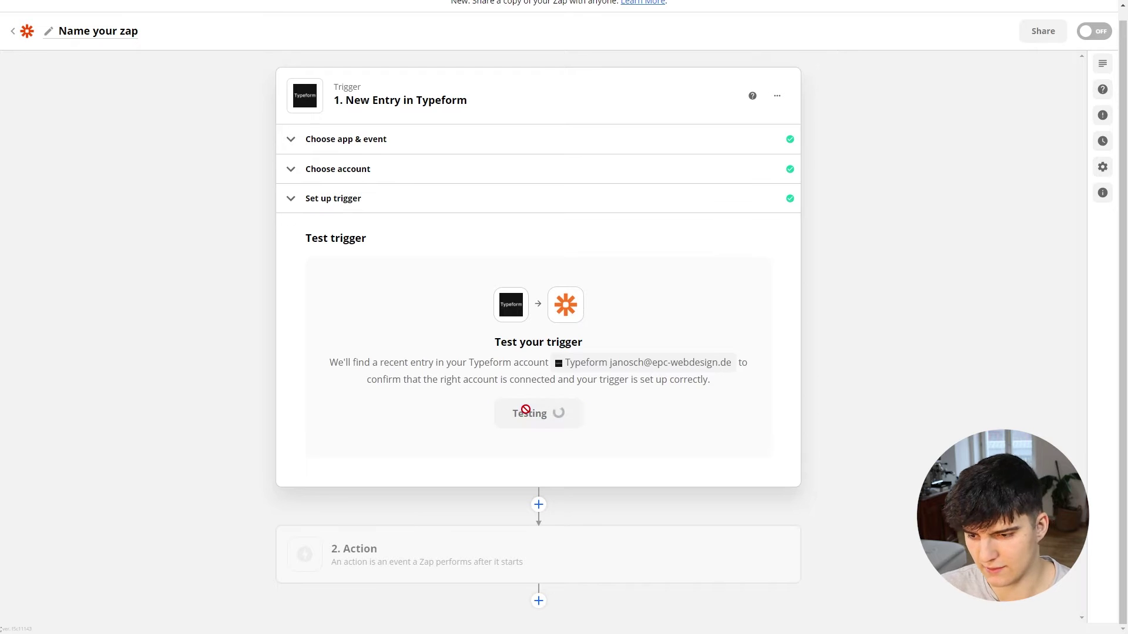
{"action": "scroll", "coordinate": [484, 418], "scroll_direction": "down", "scroll_amount": 2}
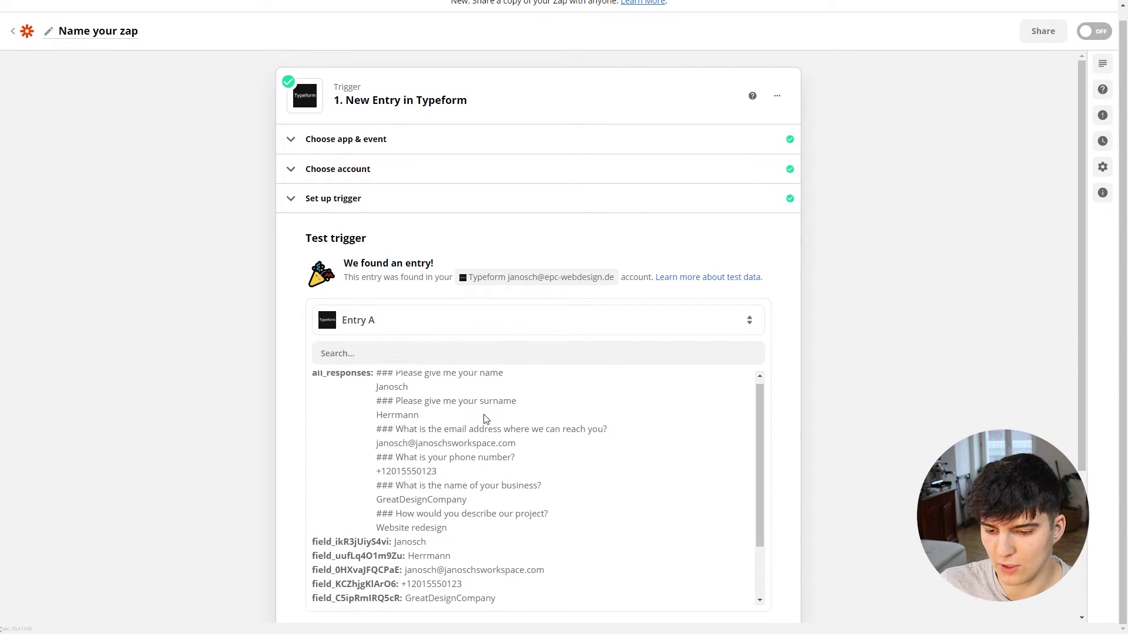
{"action": "scroll", "coordinate": [466, 422], "scroll_direction": "down", "scroll_amount": 3}
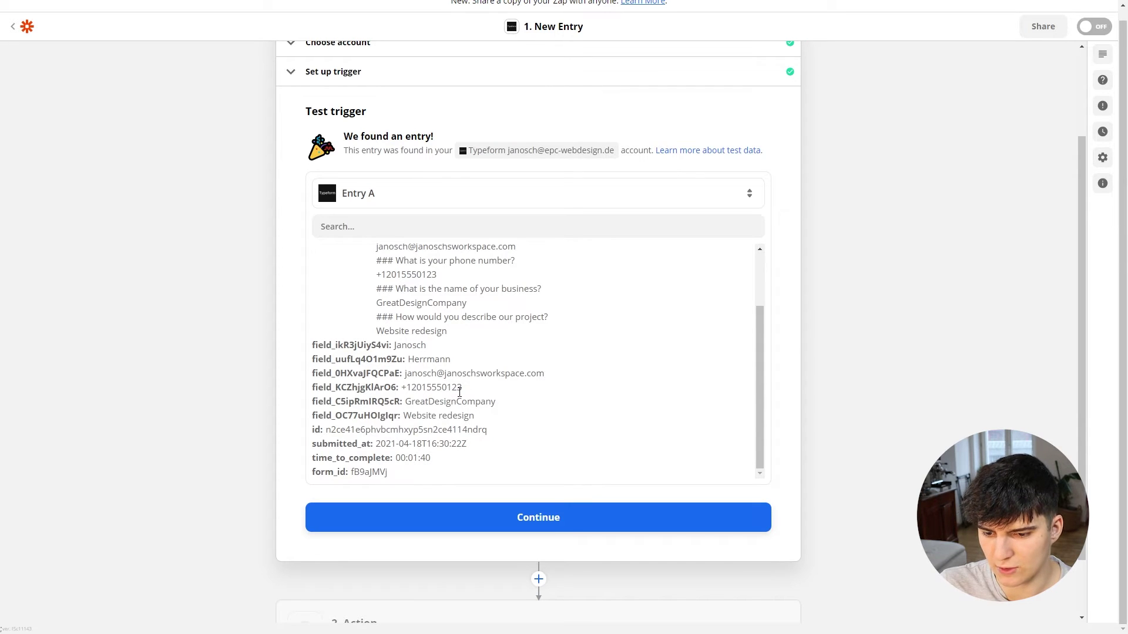
{"action": "scroll", "coordinate": [547, 424], "scroll_direction": "down", "scroll_amount": 2}
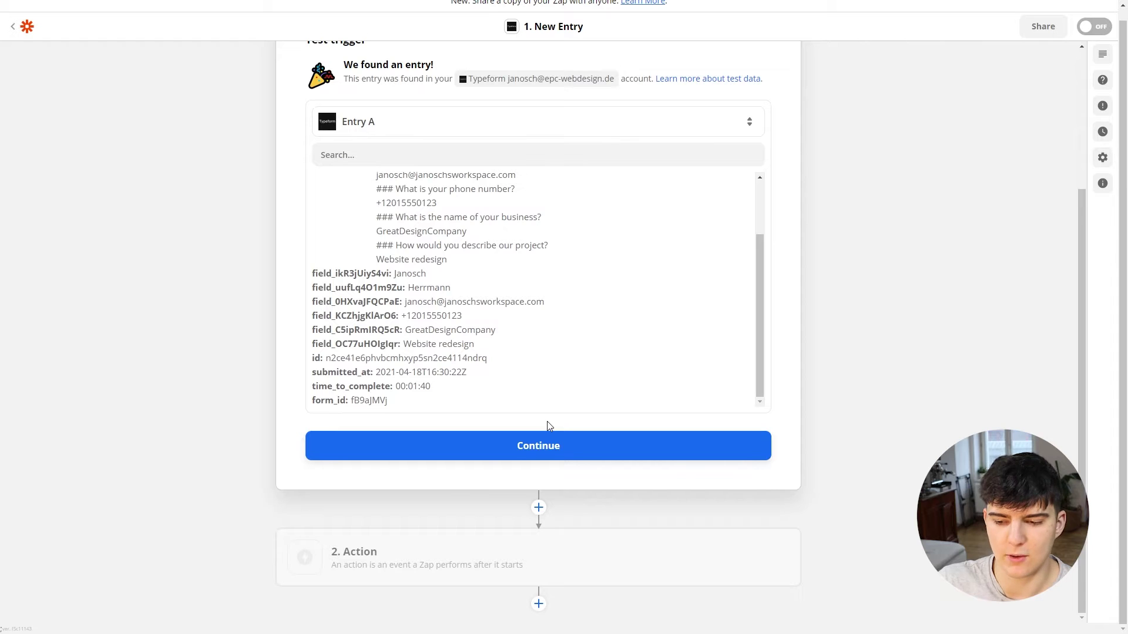
{"action": "left_click", "coordinate": [536, 446]}
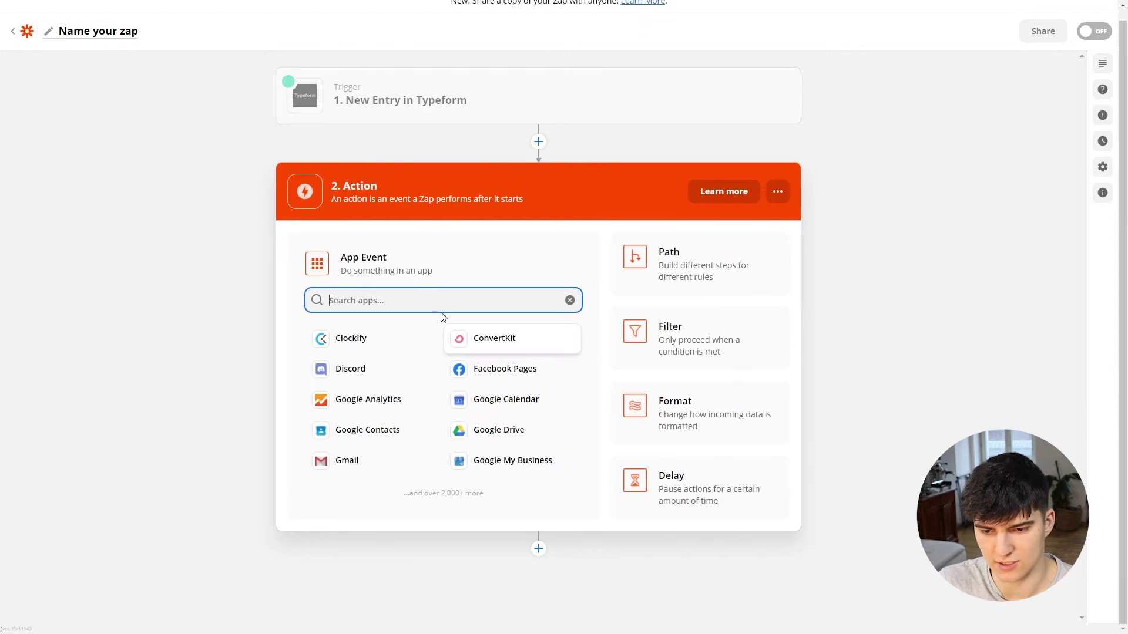
Step: Set the second step's app to Todoist with the Create Project event
{"action": "type", "text": "todo"}
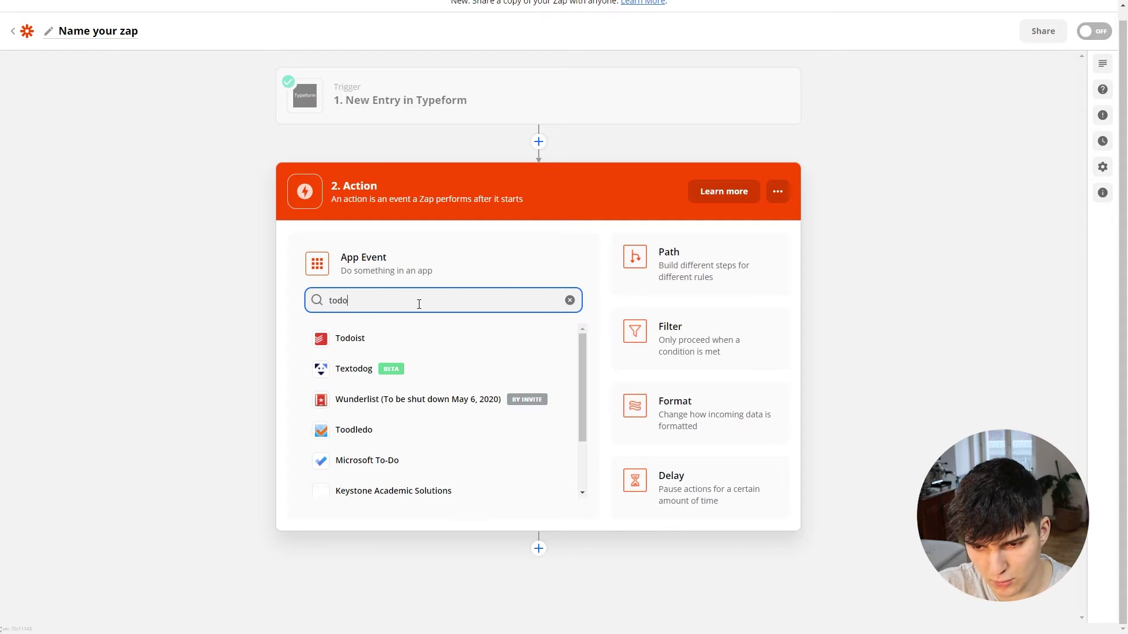
{"action": "left_click", "coordinate": [376, 339]}
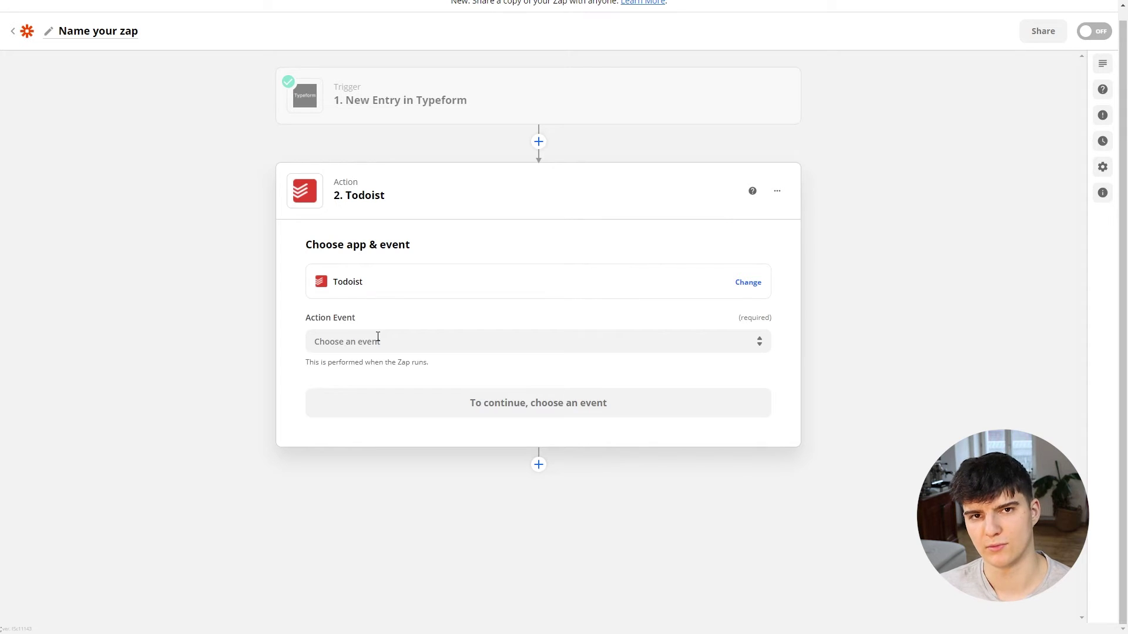
{"action": "left_click", "coordinate": [378, 339]}
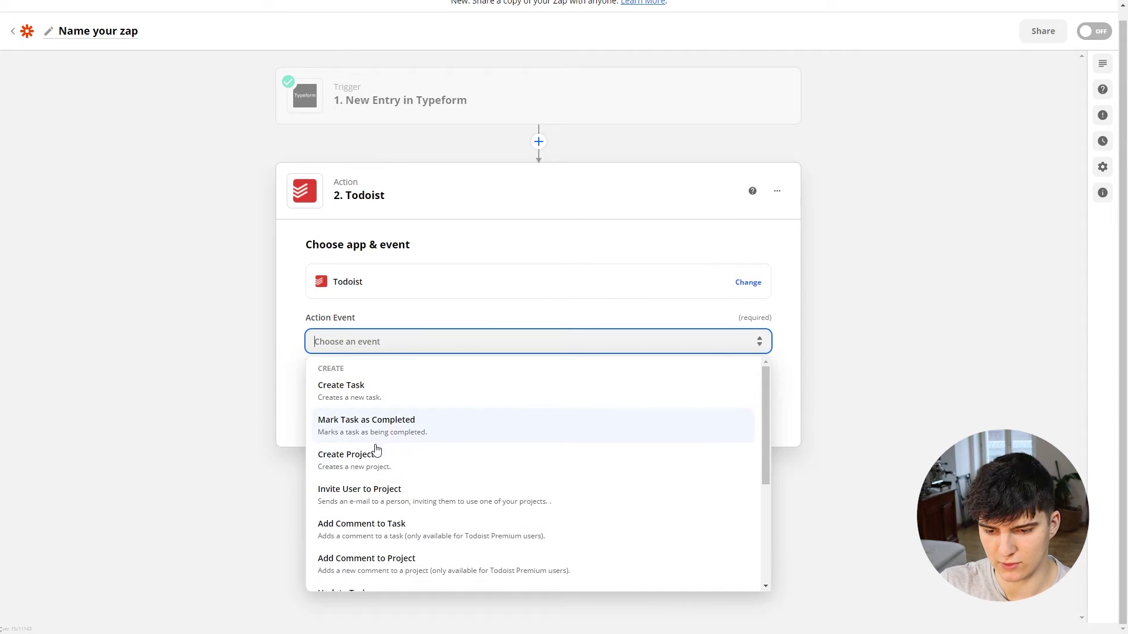
{"action": "left_click", "coordinate": [365, 464]}
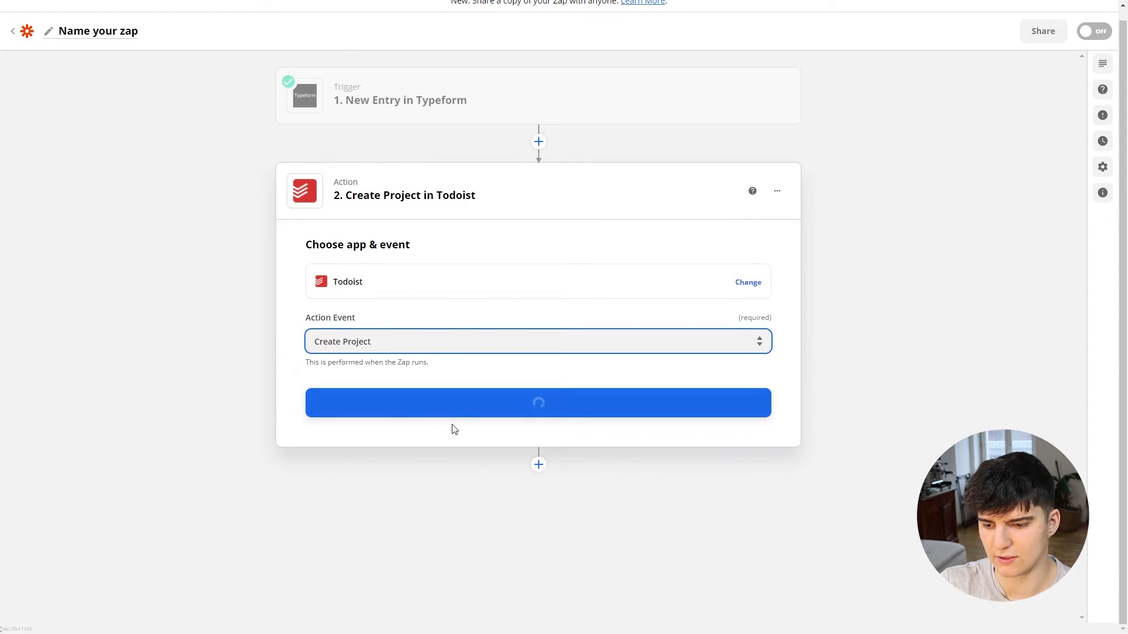
{"action": "left_click", "coordinate": [431, 414]}
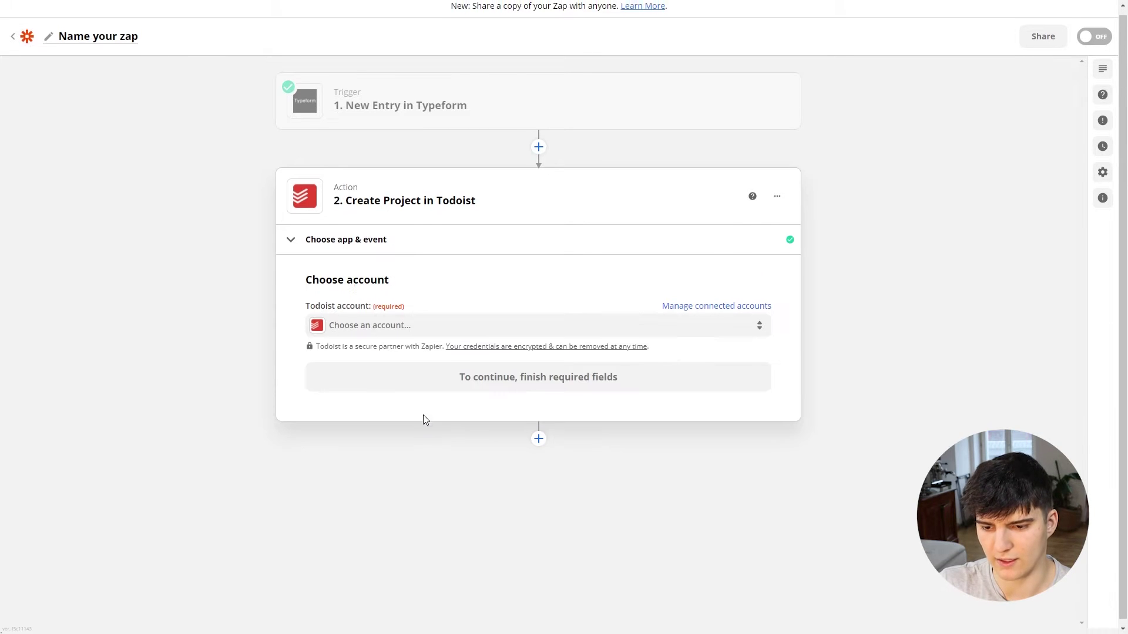
Step: Connect the Todoist account to the Create Project action
{"action": "left_click", "coordinate": [372, 326]}
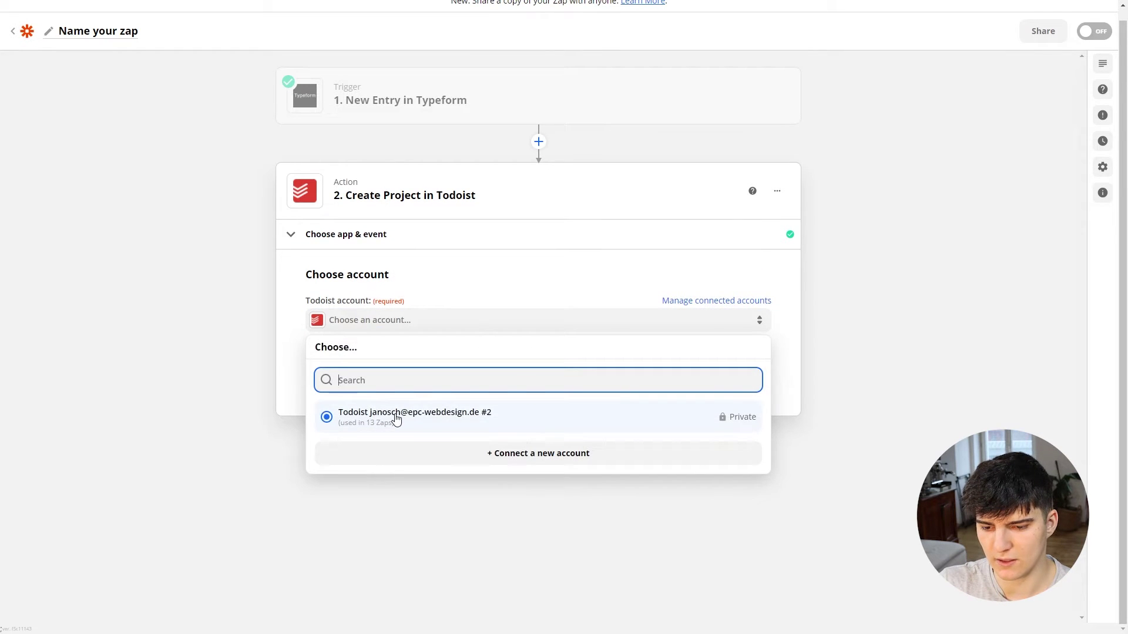
{"action": "left_click", "coordinate": [396, 419]}
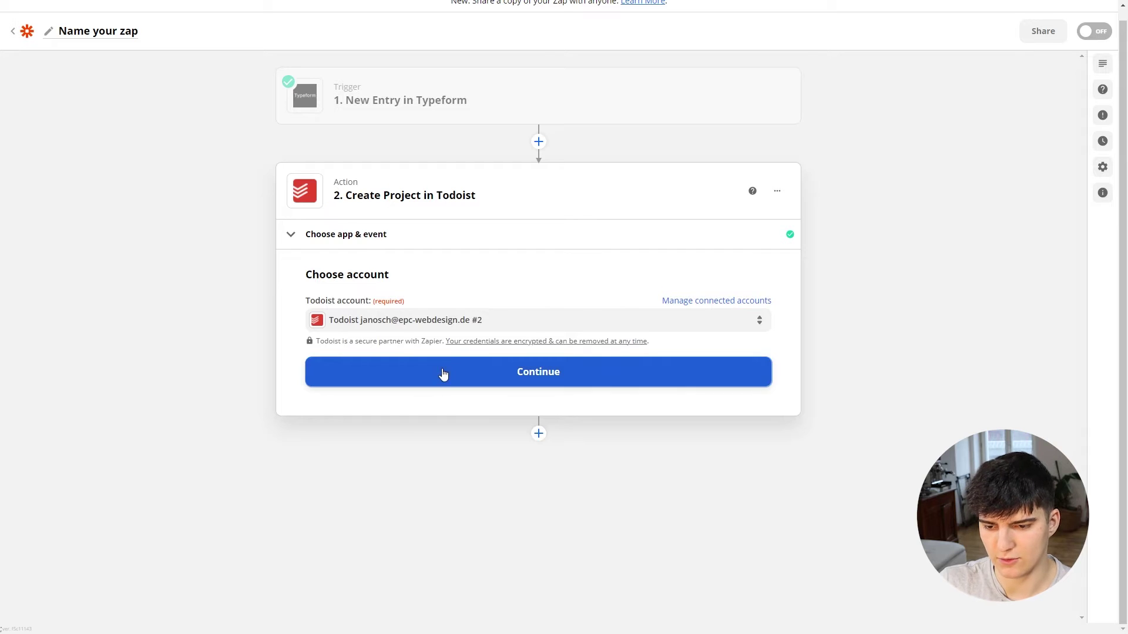
{"action": "left_click", "coordinate": [444, 374]}
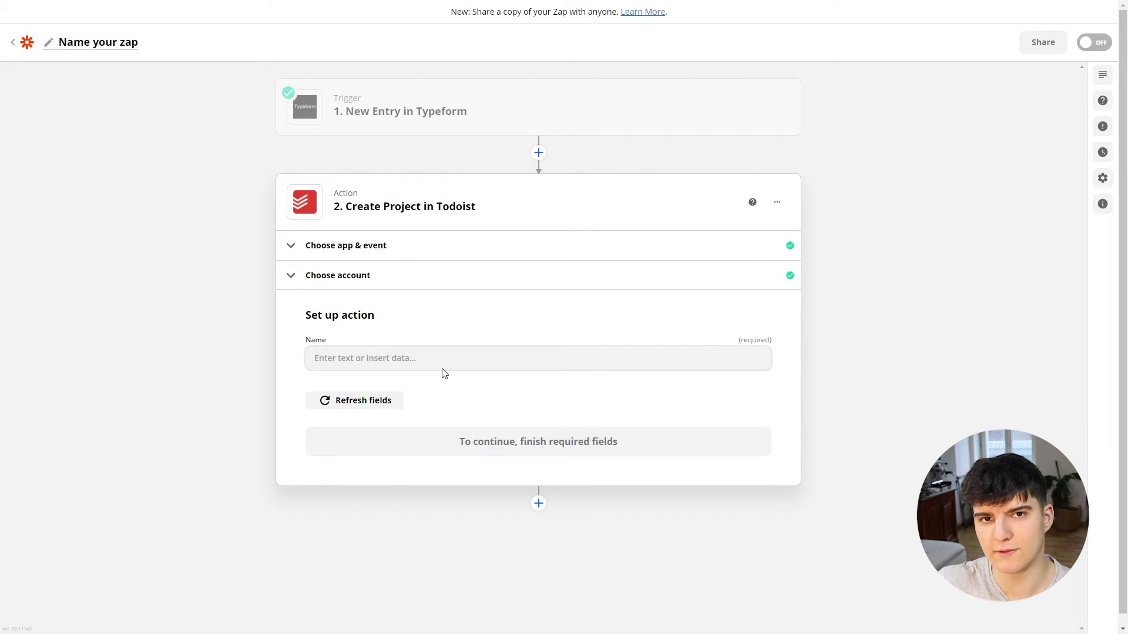
{"action": "left_click", "coordinate": [376, 357]}
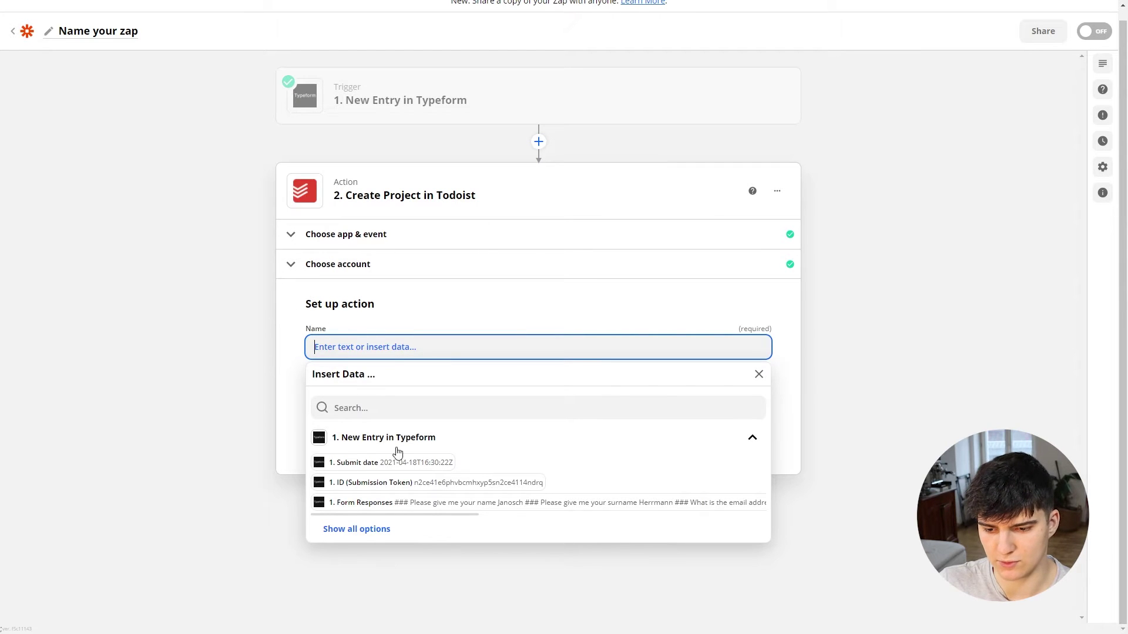
Step: Map the project Name to 'What is the name of your business?' and test the step
{"action": "left_click", "coordinate": [351, 529]}
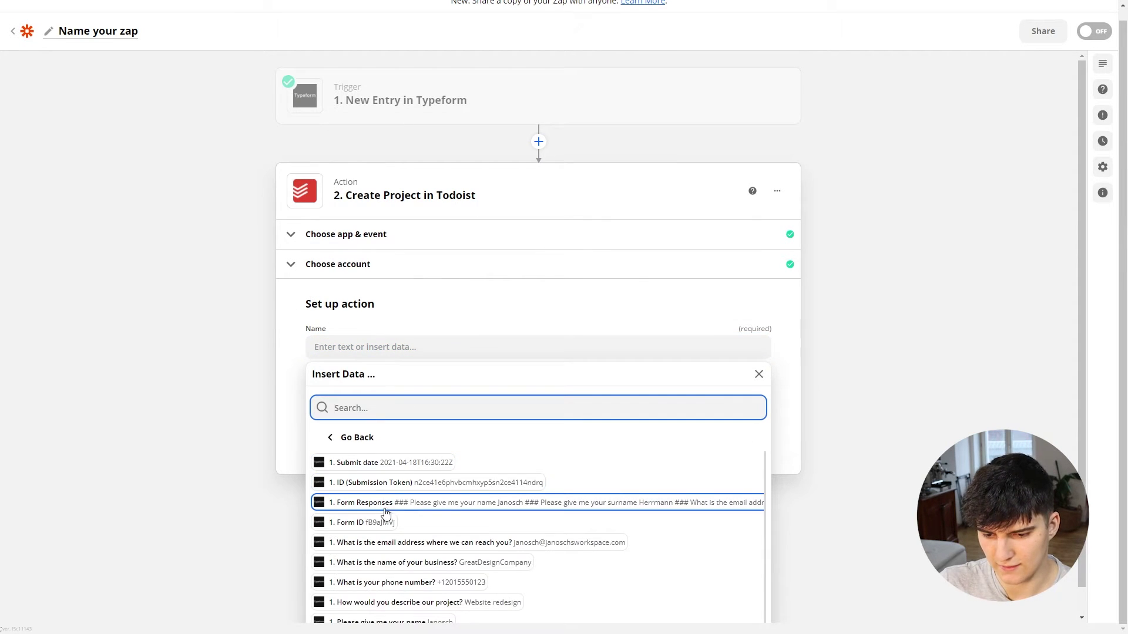
{"action": "scroll", "coordinate": [383, 509], "scroll_direction": "down", "scroll_amount": 1}
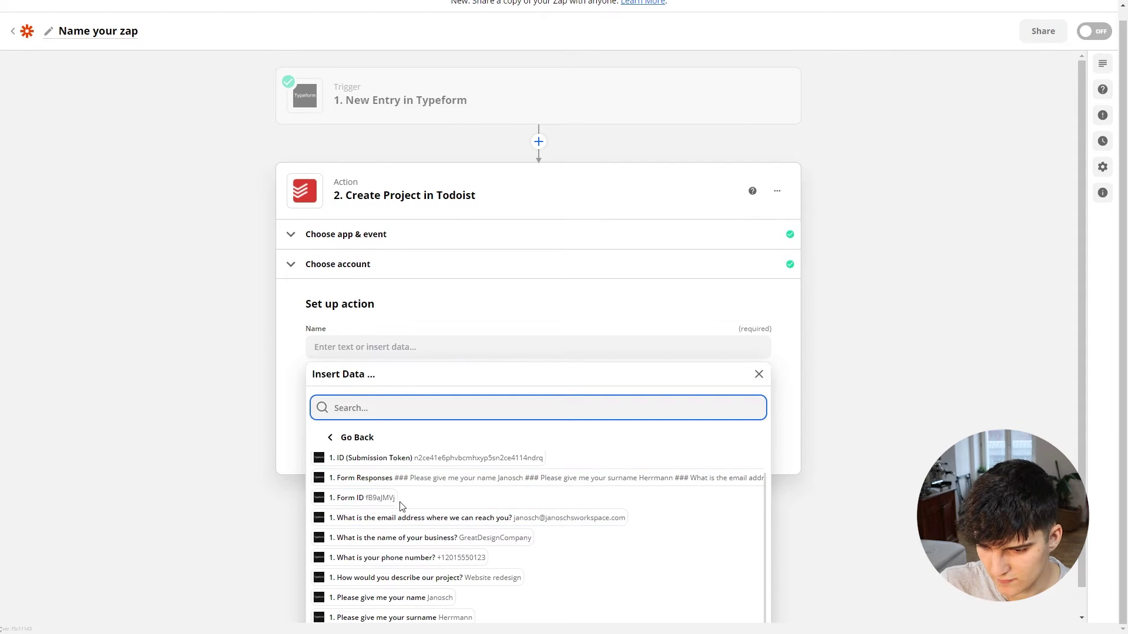
{"action": "left_click", "coordinate": [480, 541]}
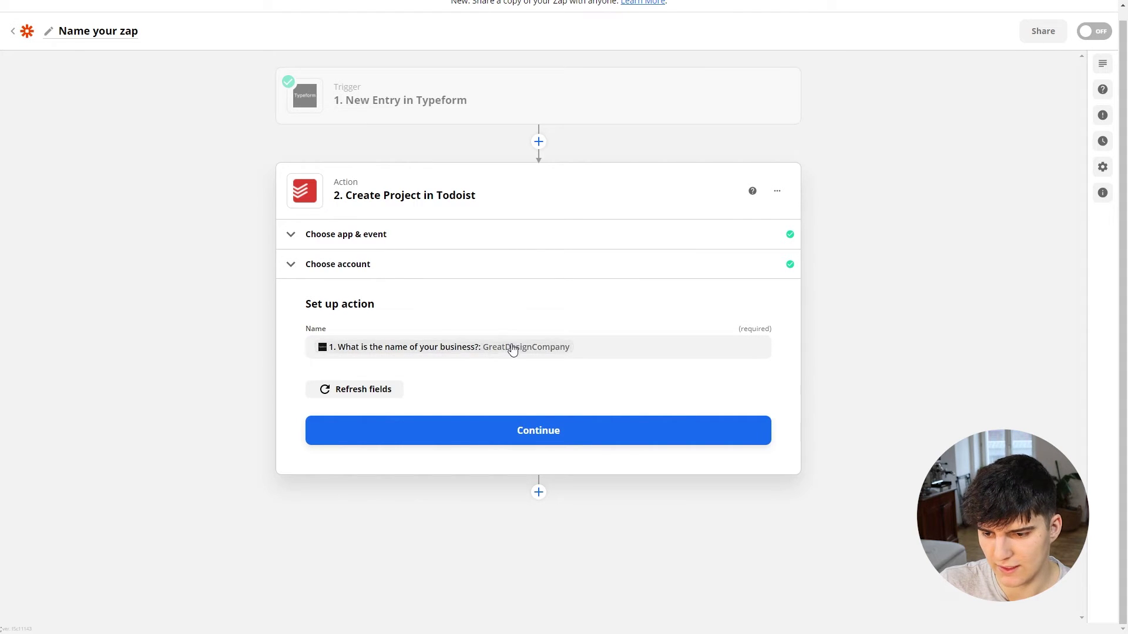
{"action": "left_click", "coordinate": [474, 435]}
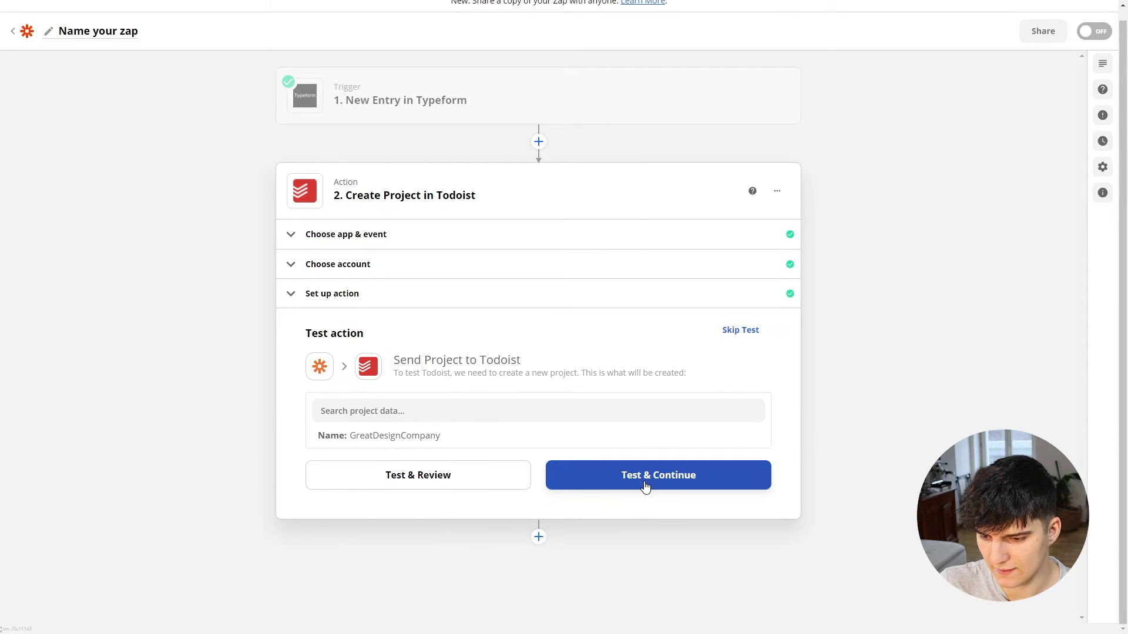
{"action": "left_click", "coordinate": [645, 487]}
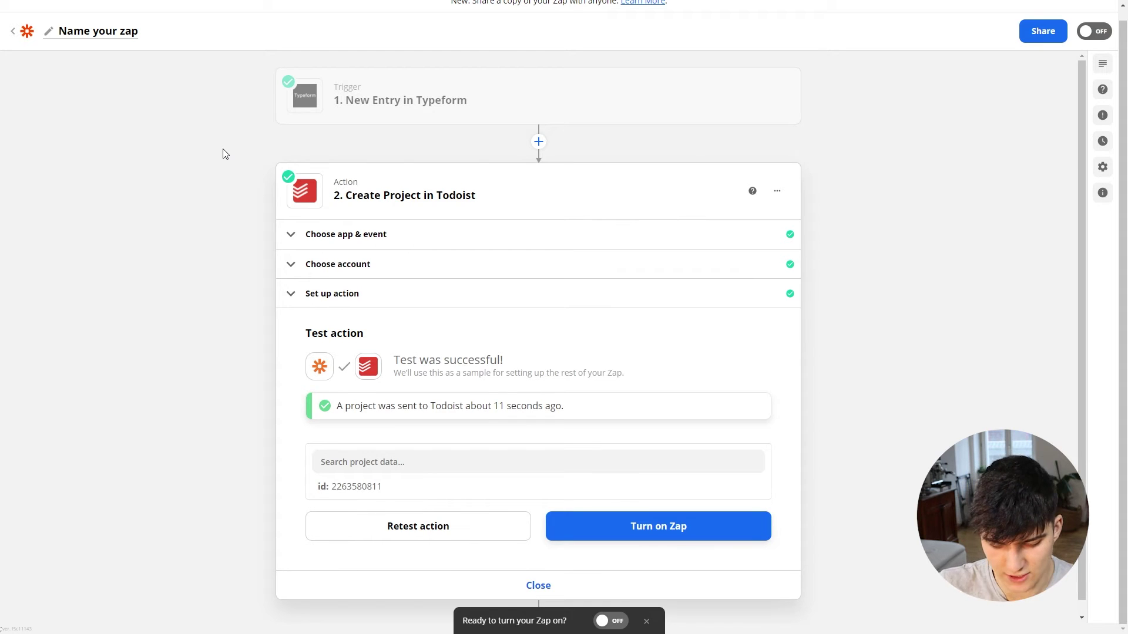
Step: Open the newly created GreatDesignCompany project in Todoist
{"action": "key", "text": "alt+Tab"}
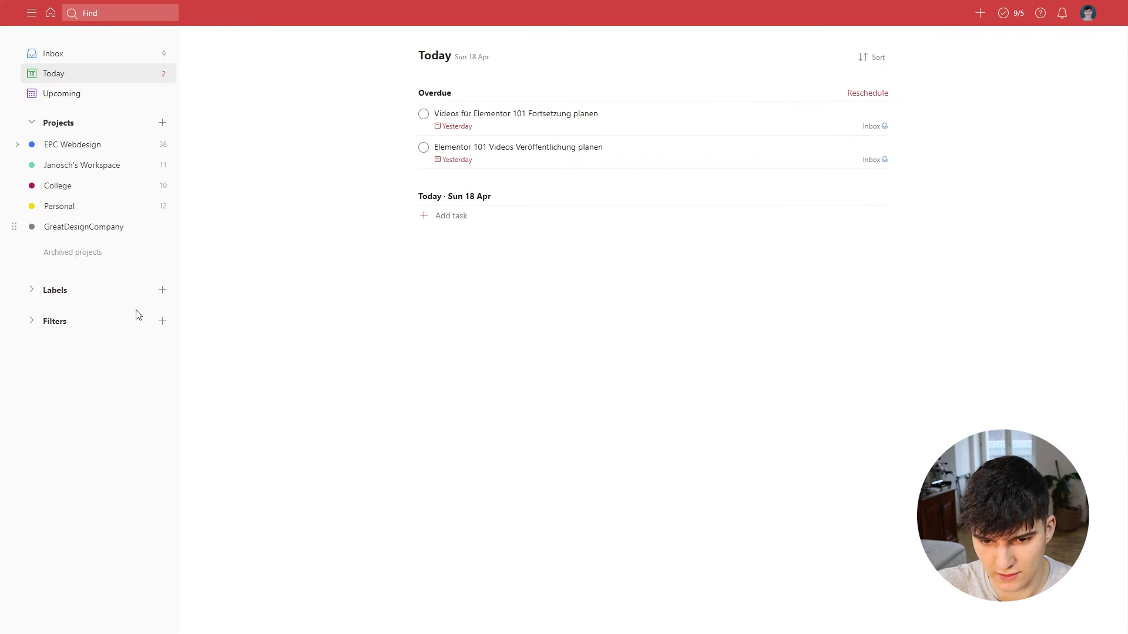
{"action": "left_click", "coordinate": [75, 227]}
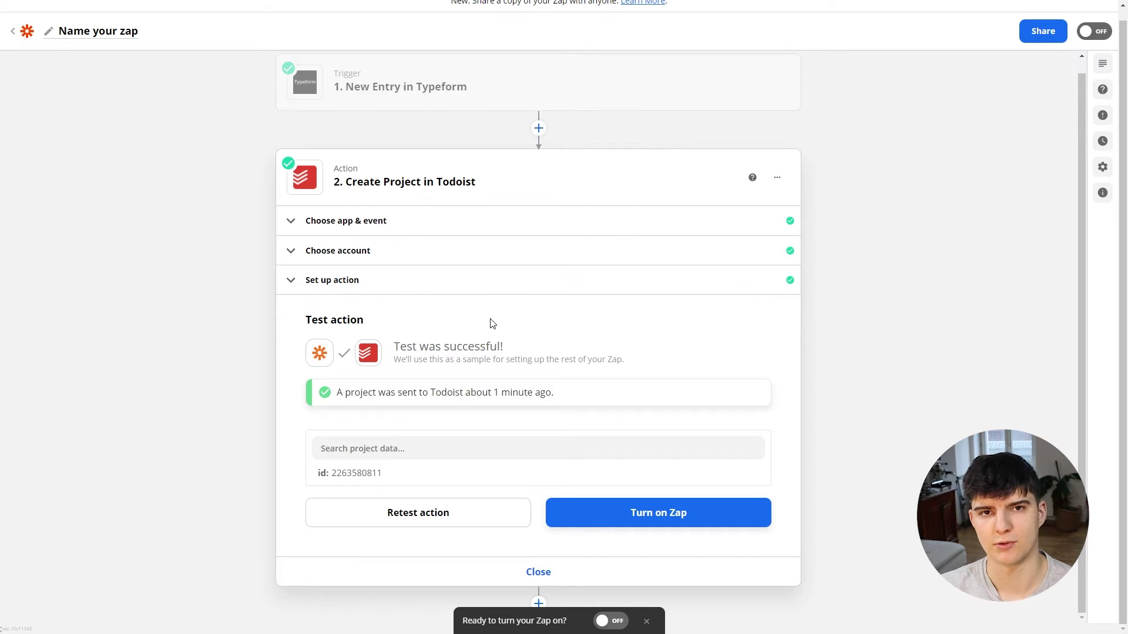
Step: Add a third step using Todoist's Invite User to Project event
{"action": "left_click", "coordinate": [539, 573]}
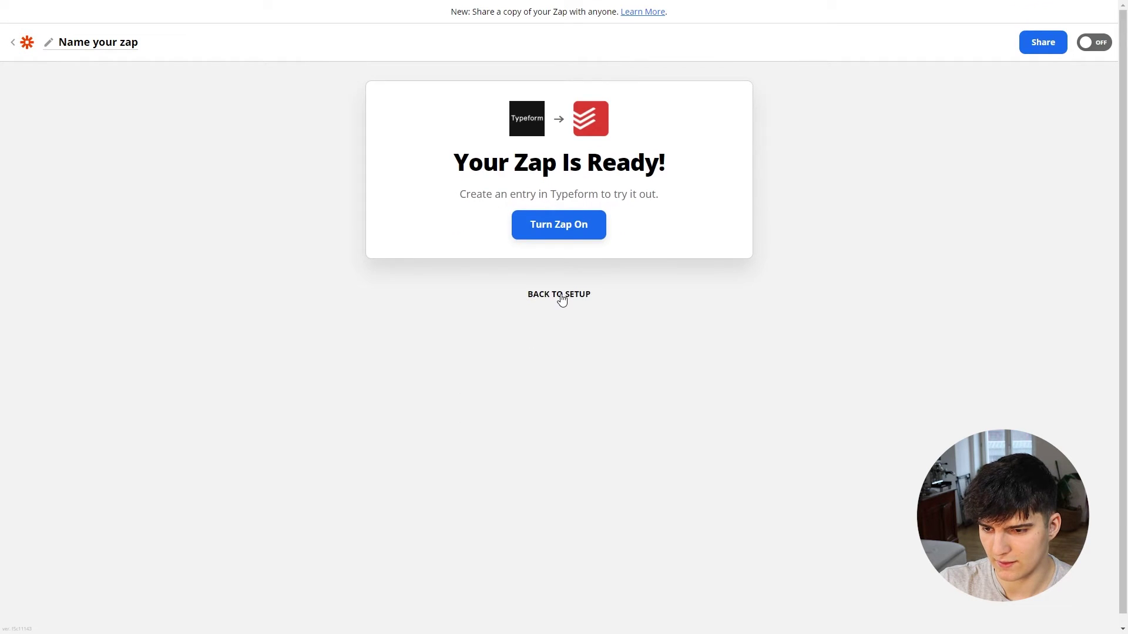
{"action": "left_click", "coordinate": [562, 296]}
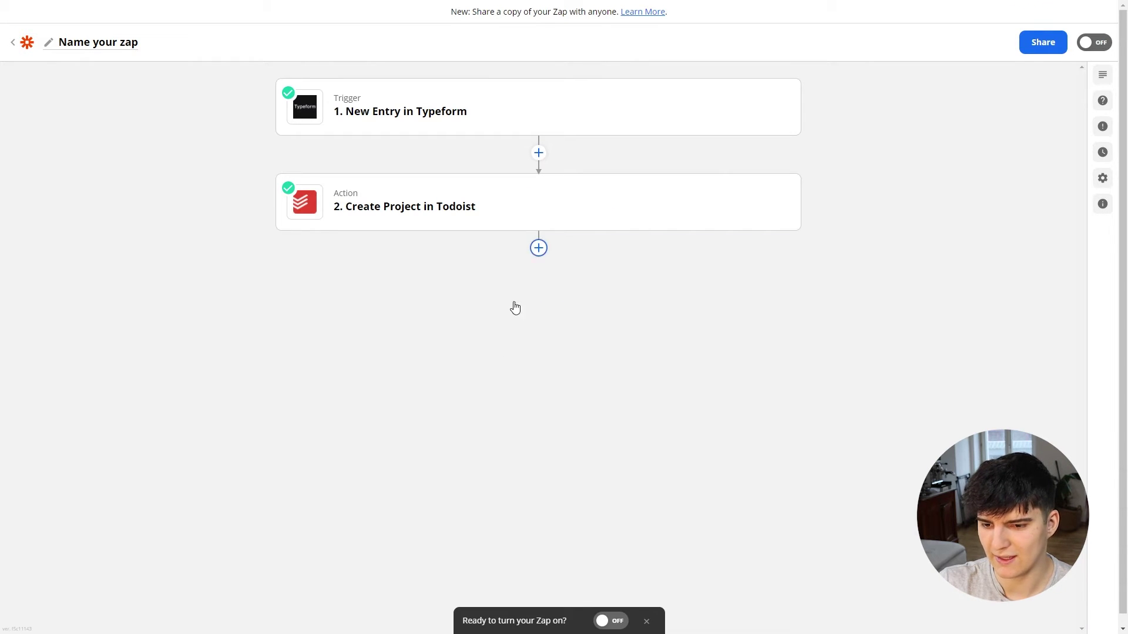
{"action": "type", "text": "tod"}
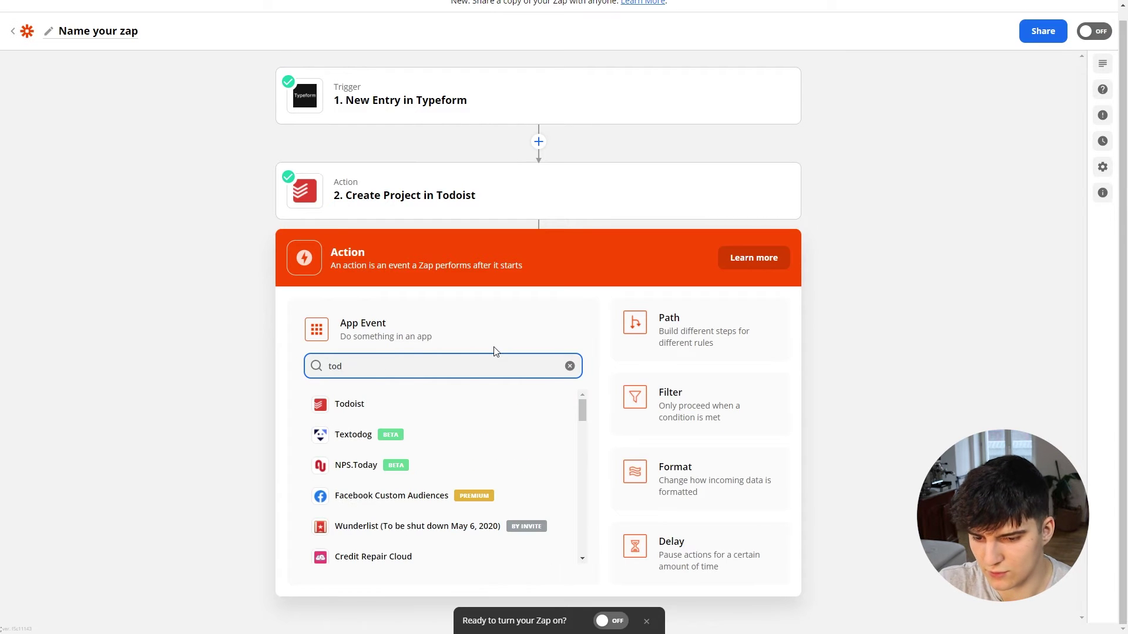
{"action": "left_click", "coordinate": [334, 408]}
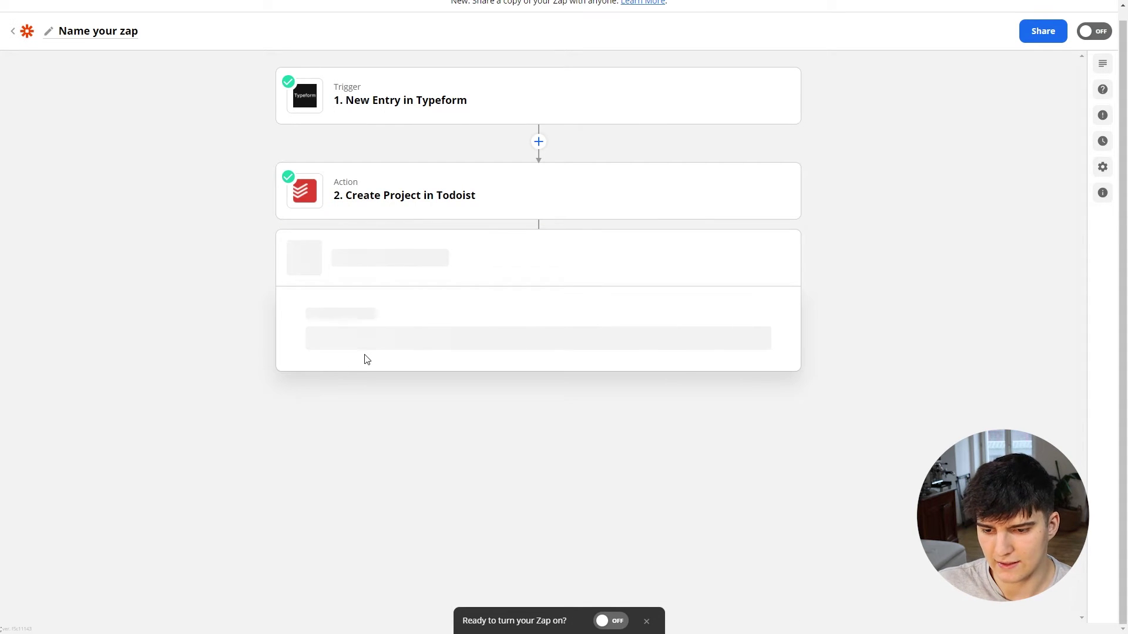
{"action": "left_click", "coordinate": [383, 439]}
{"action": "scroll", "coordinate": [391, 419], "scroll_direction": "down", "scroll_amount": 2}
{"action": "scroll", "coordinate": [391, 453], "scroll_direction": "up", "scroll_amount": 1}
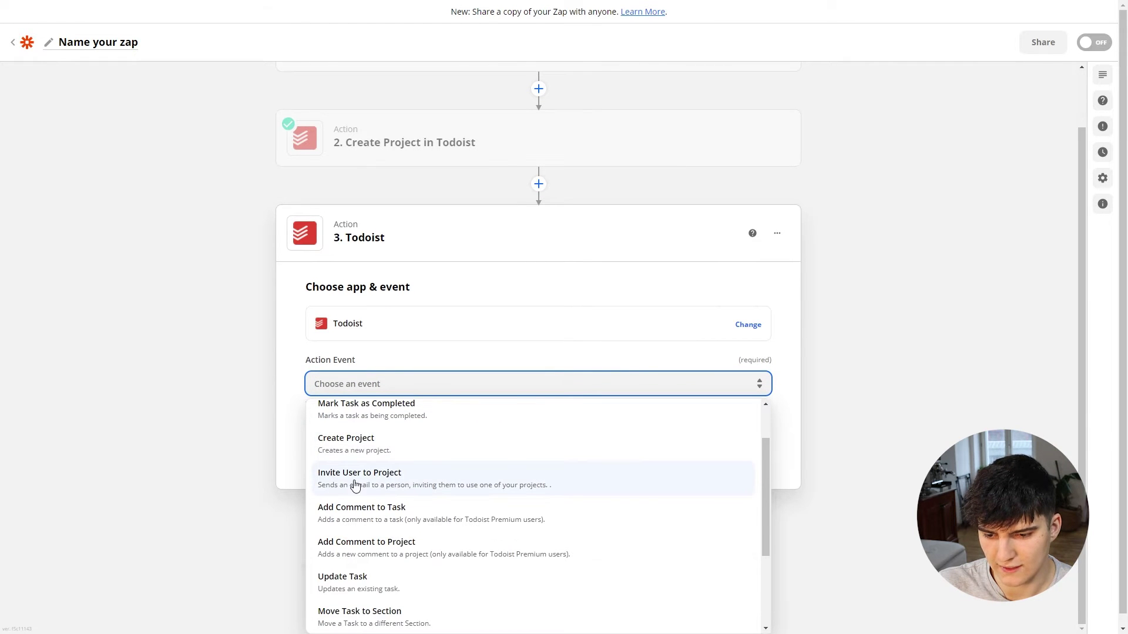
{"action": "left_click", "coordinate": [373, 482]}
{"action": "left_click", "coordinate": [389, 512]}
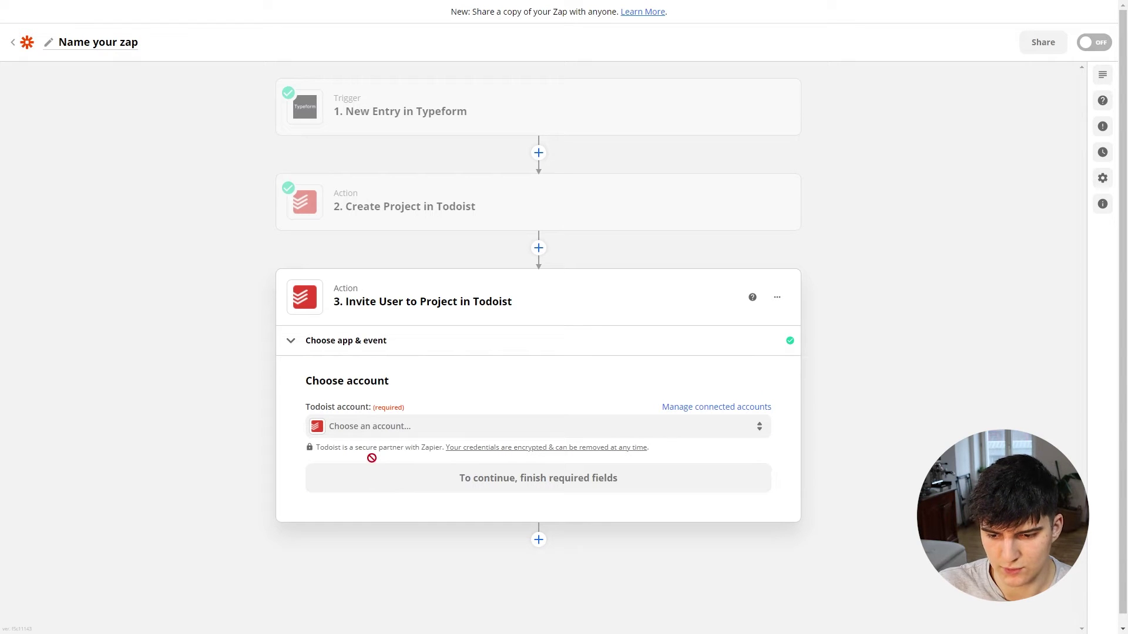
Step: Connect the Todoist account to the invite step
{"action": "left_click", "coordinate": [379, 428]}
{"action": "left_click", "coordinate": [390, 526]}
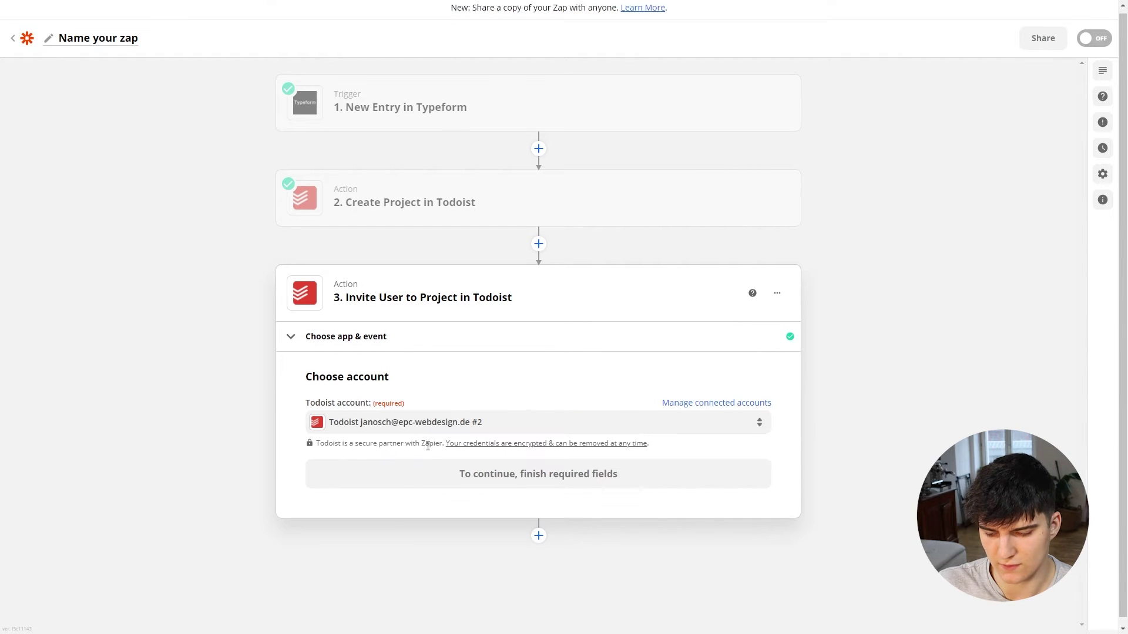
{"action": "left_click", "coordinate": [460, 469]}
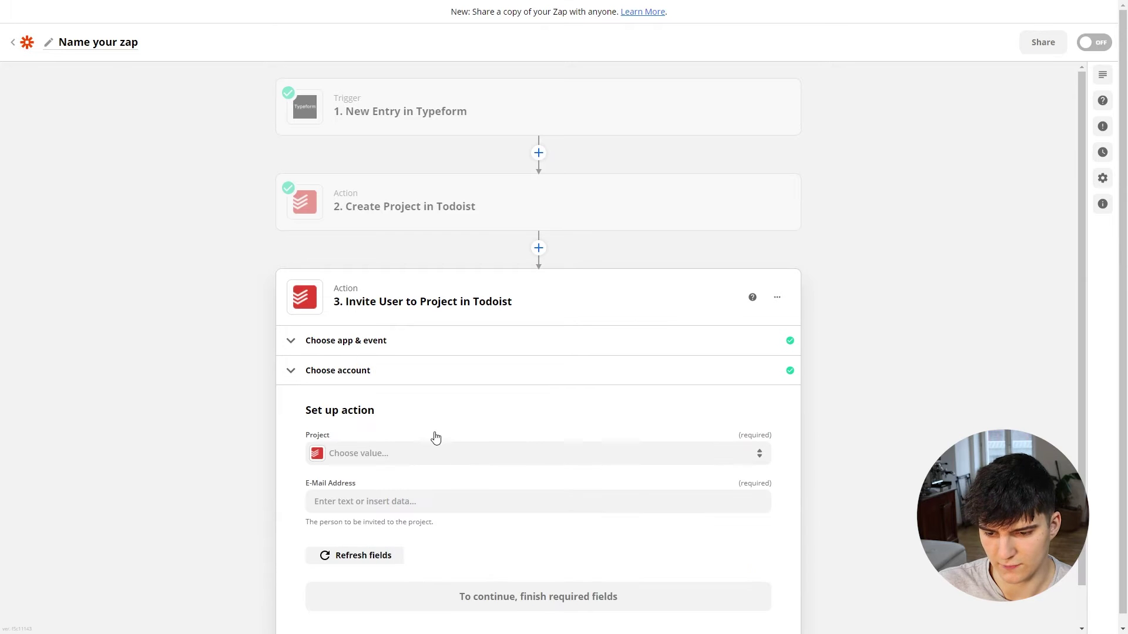
Step: Set the invite step's Project to the custom value 2. ID from Create Project
{"action": "left_click", "coordinate": [334, 411]}
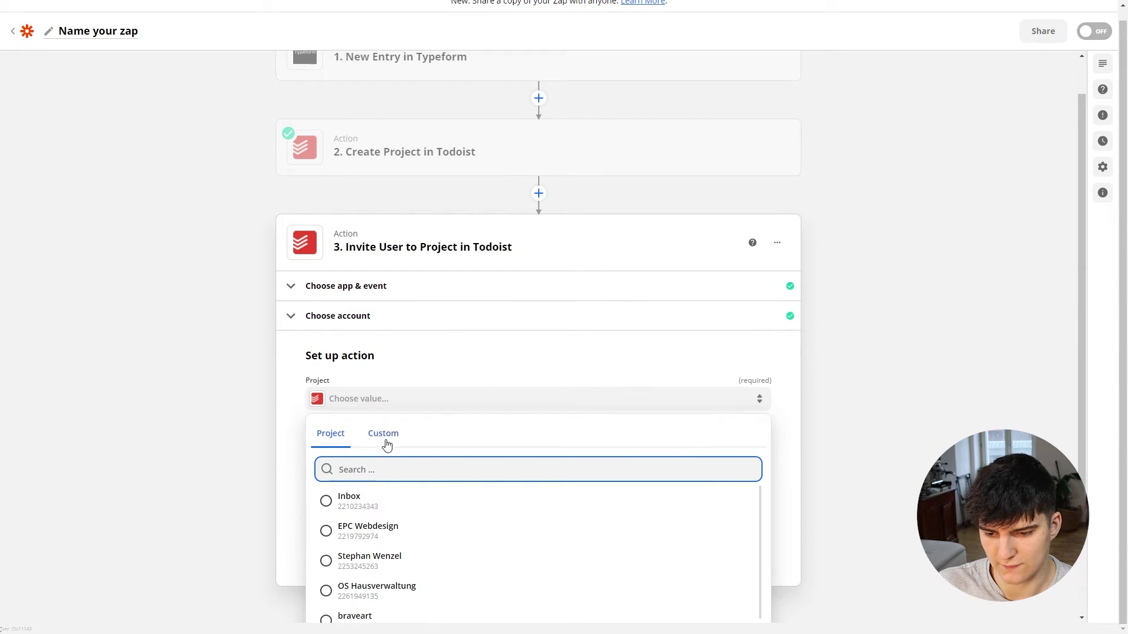
{"action": "left_click", "coordinate": [383, 435]}
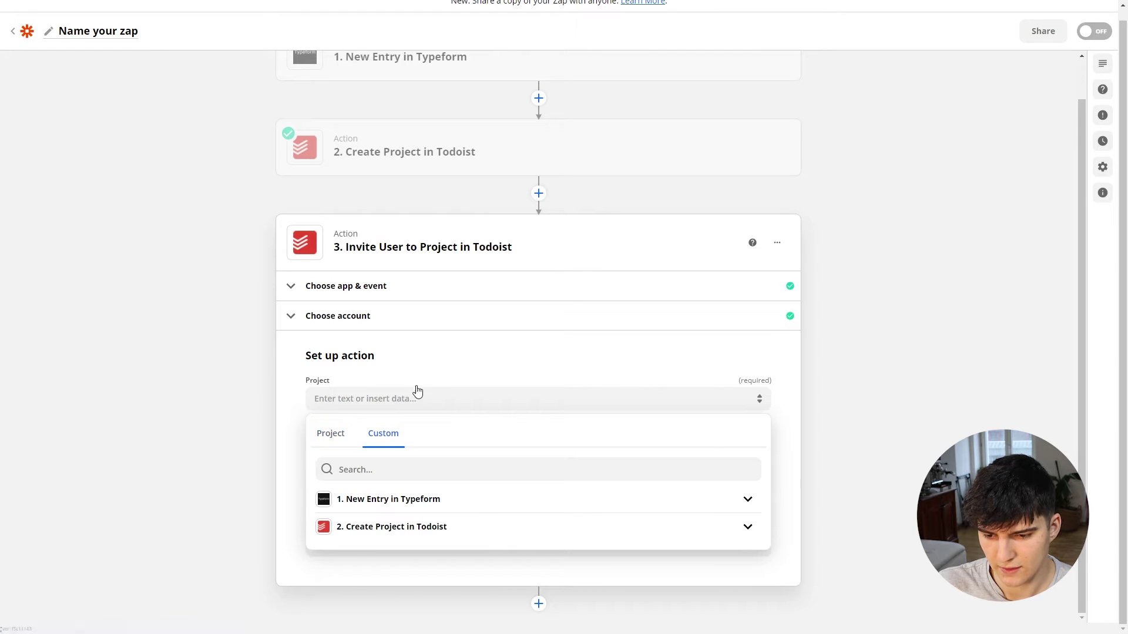
{"action": "left_click", "coordinate": [418, 527]}
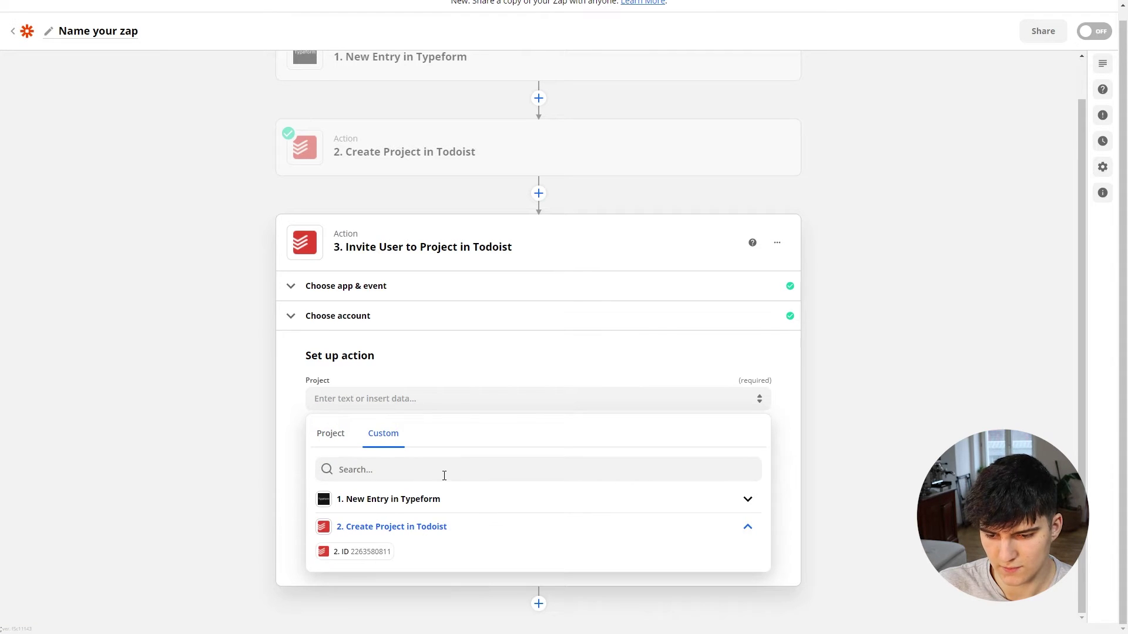
{"action": "left_click", "coordinate": [359, 554]}
{"action": "left_click", "coordinate": [253, 463]}
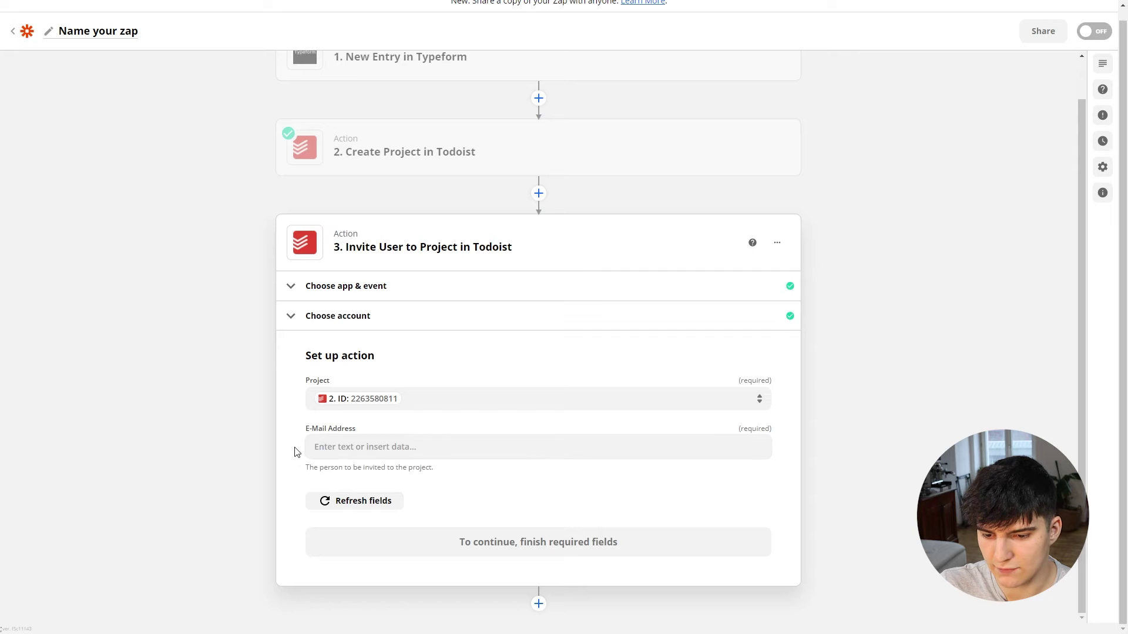
Step: Enter the invitee's e-mail address and test the invite step successfully
{"action": "left_click", "coordinate": [338, 447]}
{"action": "left_click", "coordinate": [338, 446]}
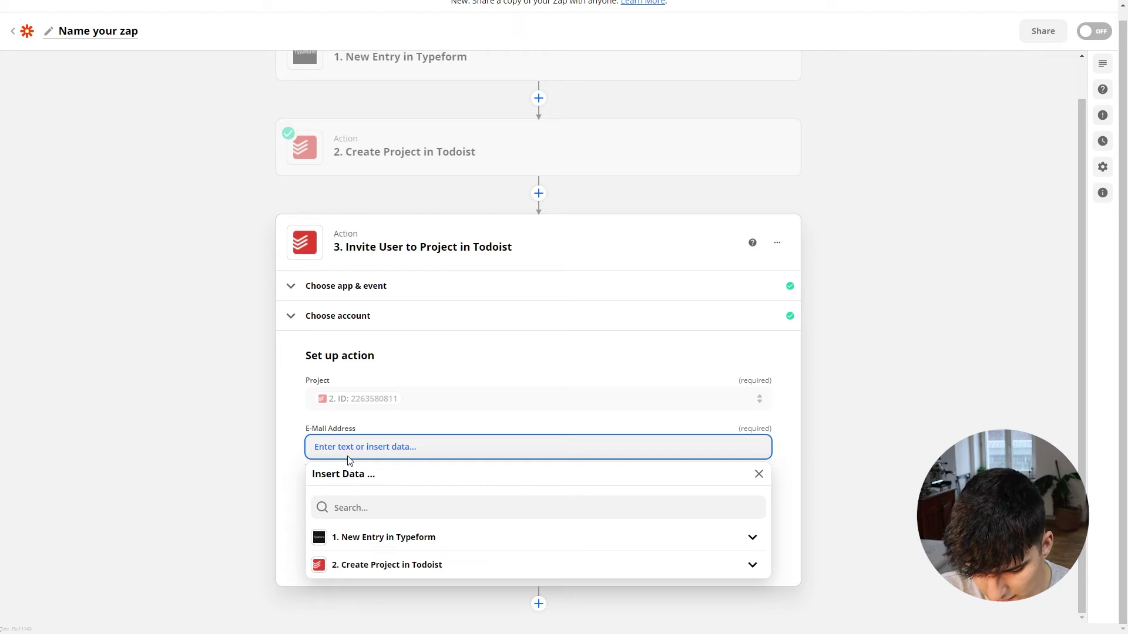
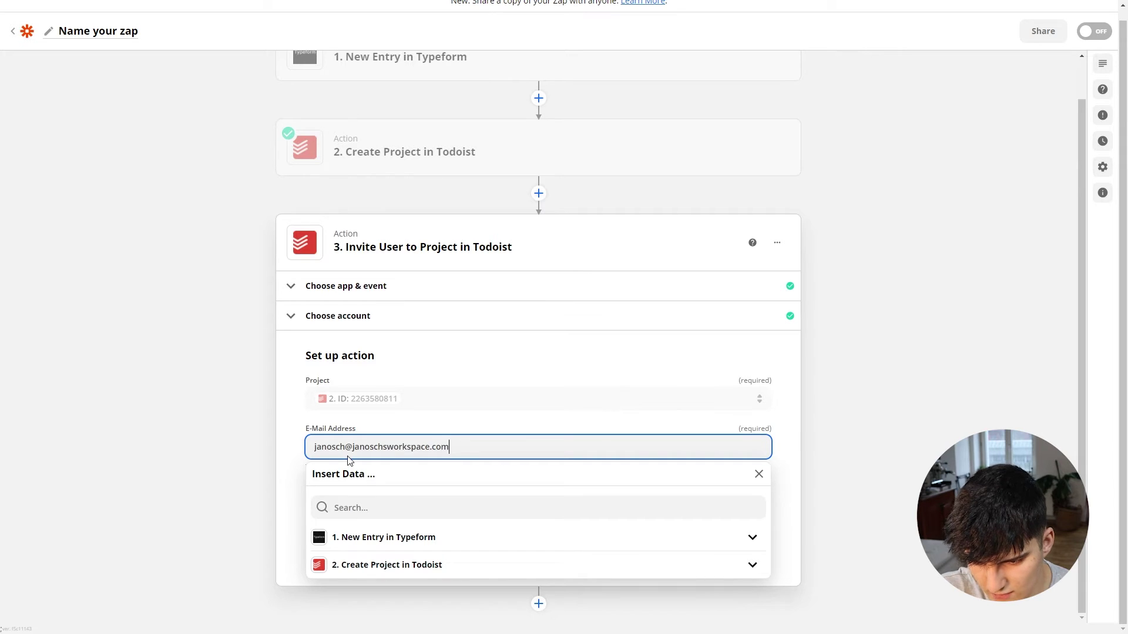
{"action": "left_click", "coordinate": [285, 452]}
{"action": "left_click", "coordinate": [393, 544]}
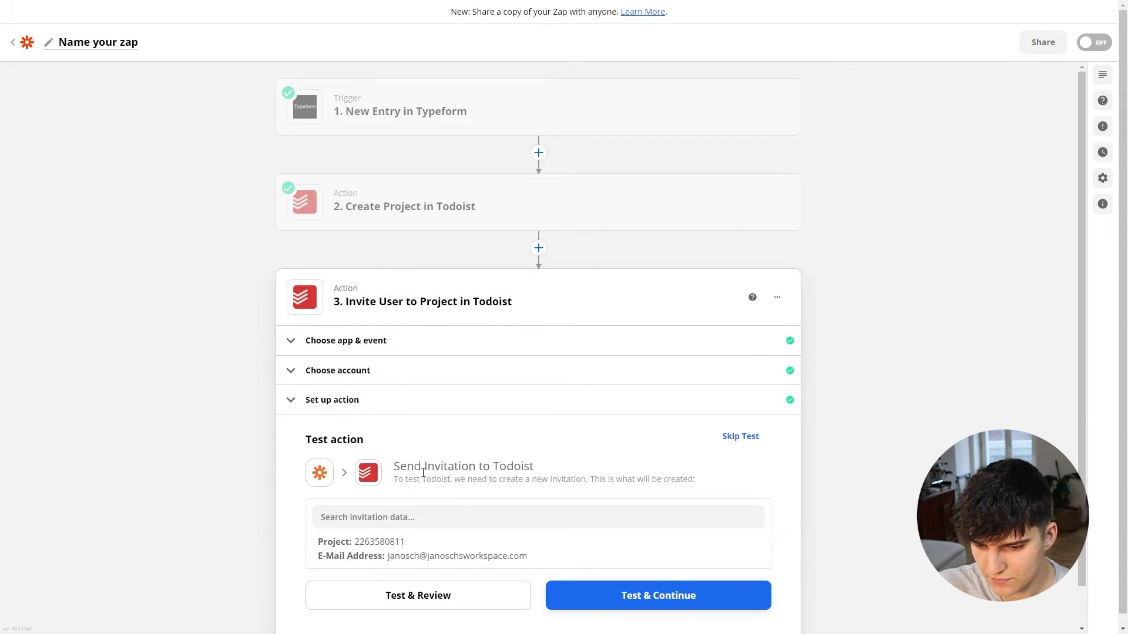
{"action": "left_click", "coordinate": [639, 563]}
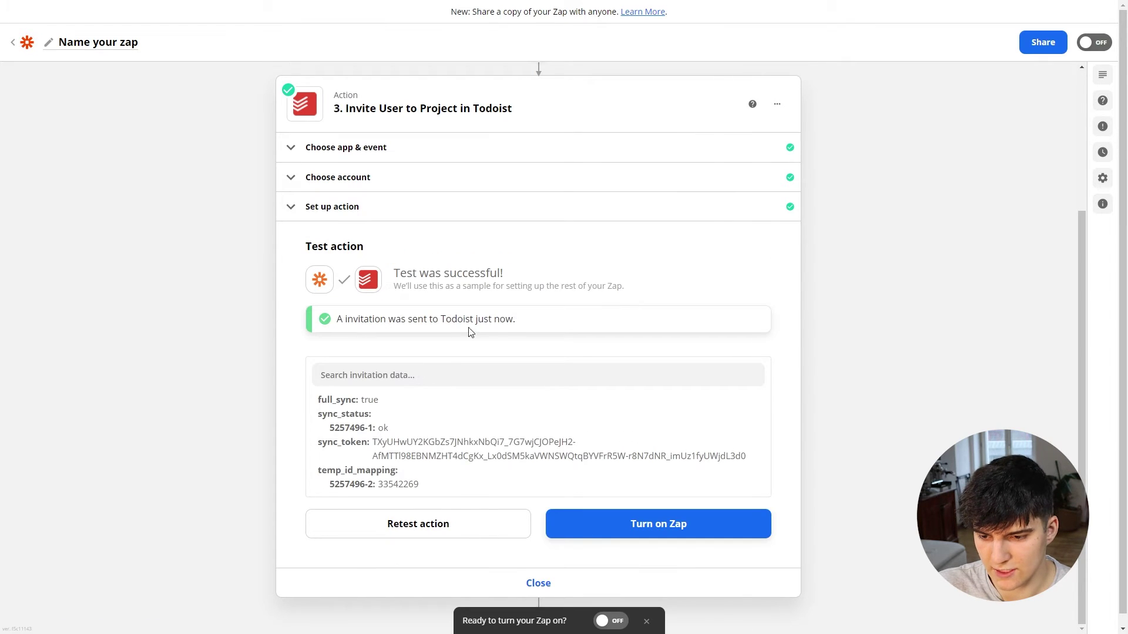
{"action": "key", "text": "alt+Tab"}
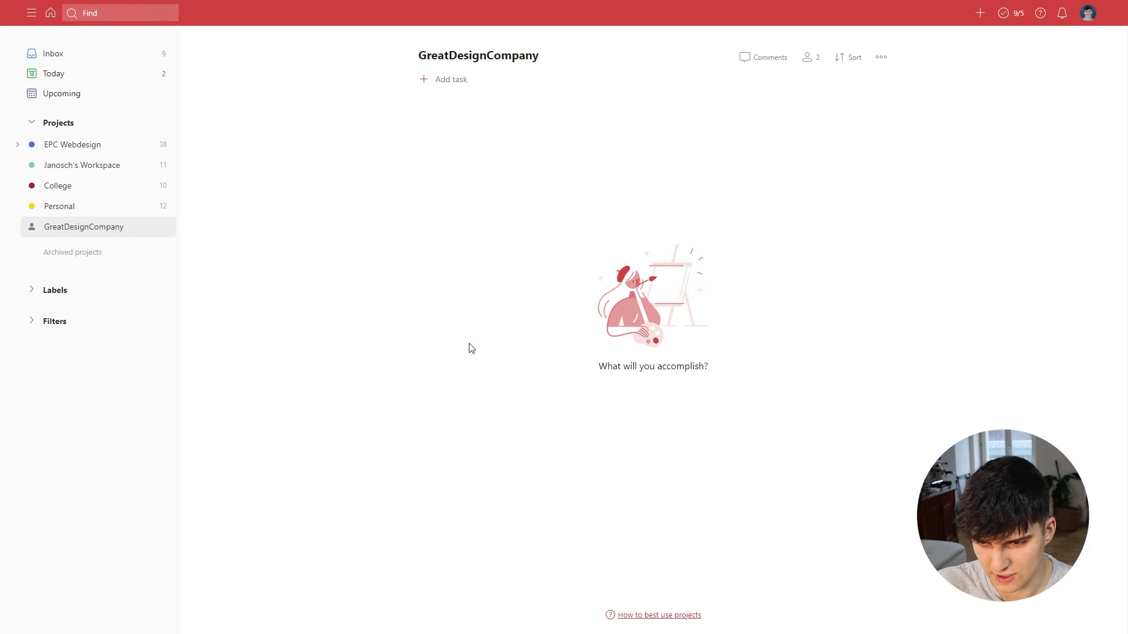
Step: Check the pending invite in the project's Share options, then collapse the Zapier invite step
{"action": "left_click", "coordinate": [808, 57]}
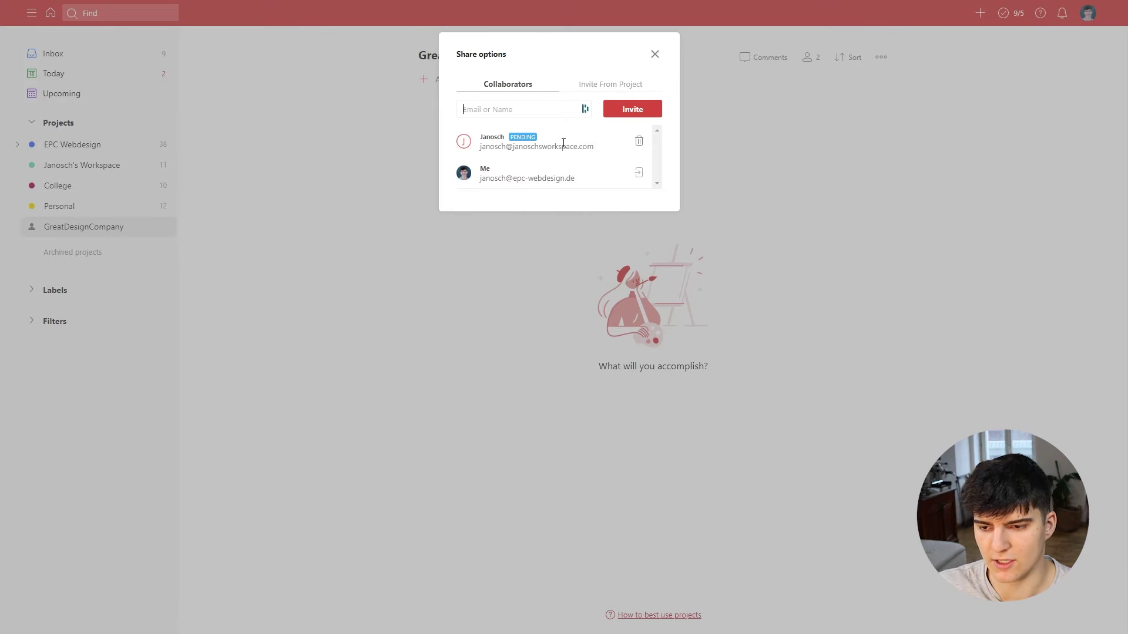
{"action": "left_click", "coordinate": [655, 54]}
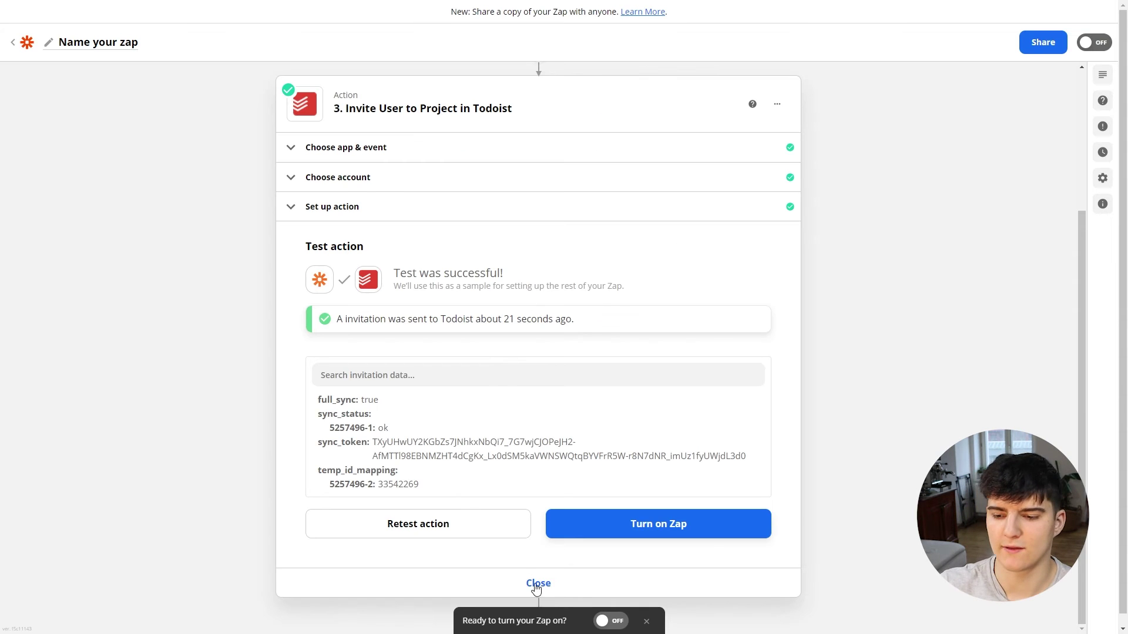
{"action": "left_click", "coordinate": [536, 582]}
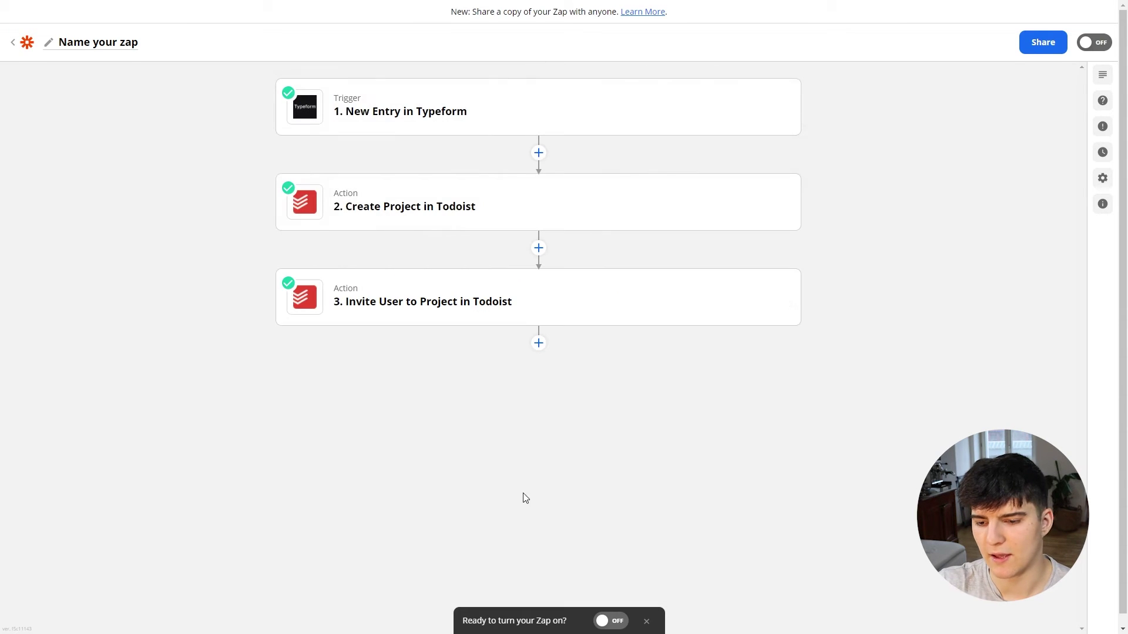
Step: Insert a fourth action step below the Todoist invite step
{"action": "scroll", "coordinate": [526, 498], "scroll_direction": "down", "scroll_amount": 1}
{"action": "left_click", "coordinate": [538, 333]}
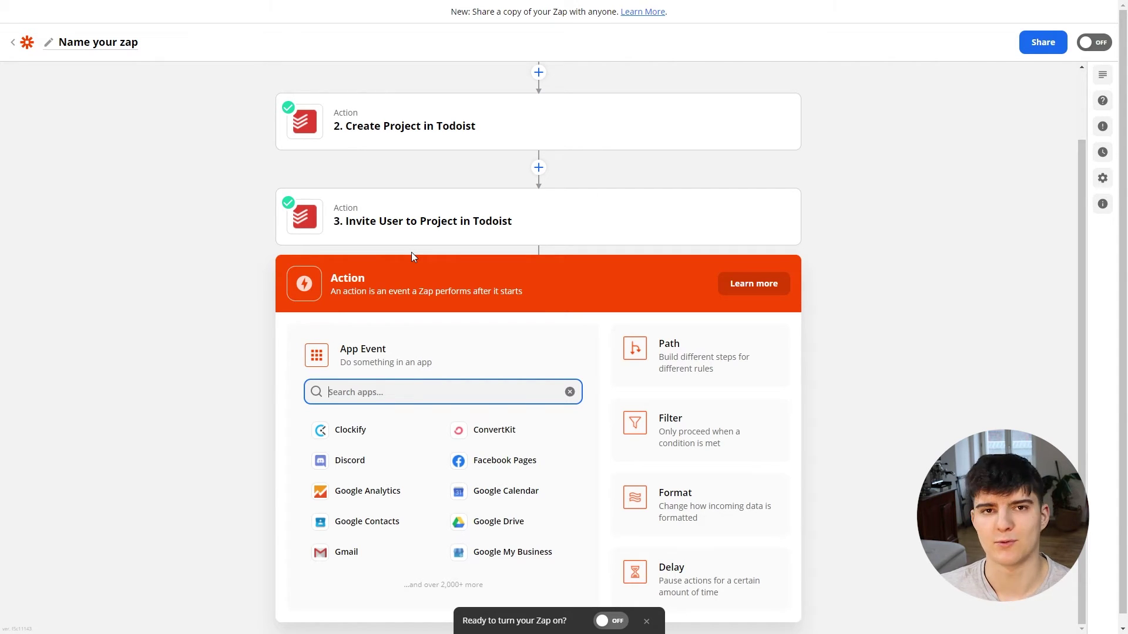
{"action": "scroll", "coordinate": [481, 349], "scroll_direction": "down", "scroll_amount": 1}
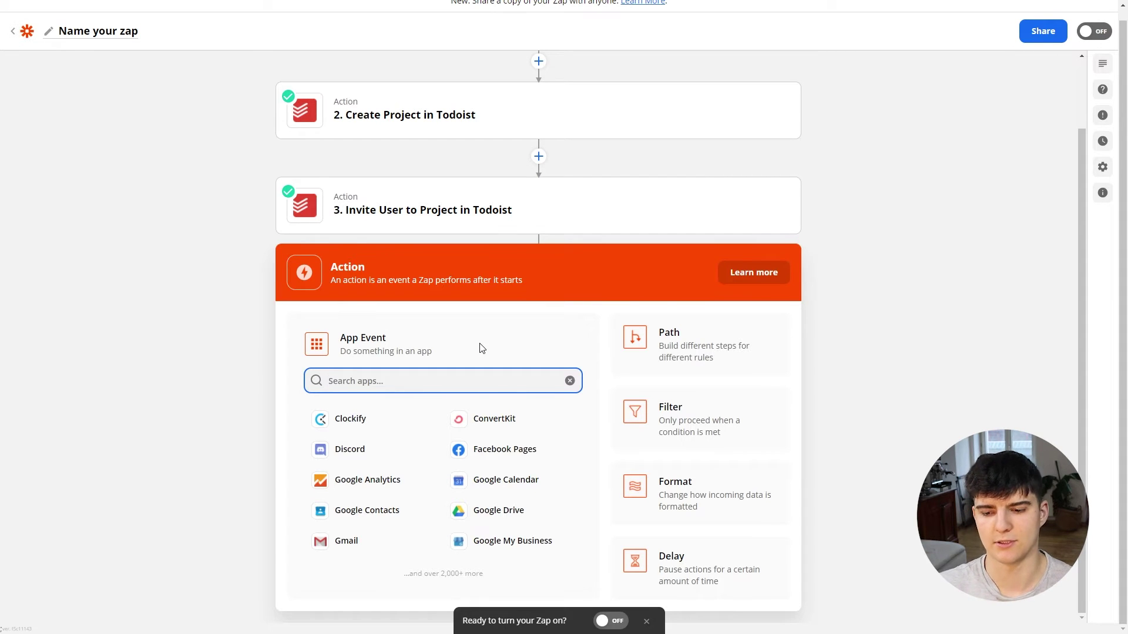
Step: Set up a Clockify Create Client step with the connected Clockify account and workspace
{"action": "left_click", "coordinate": [353, 423]}
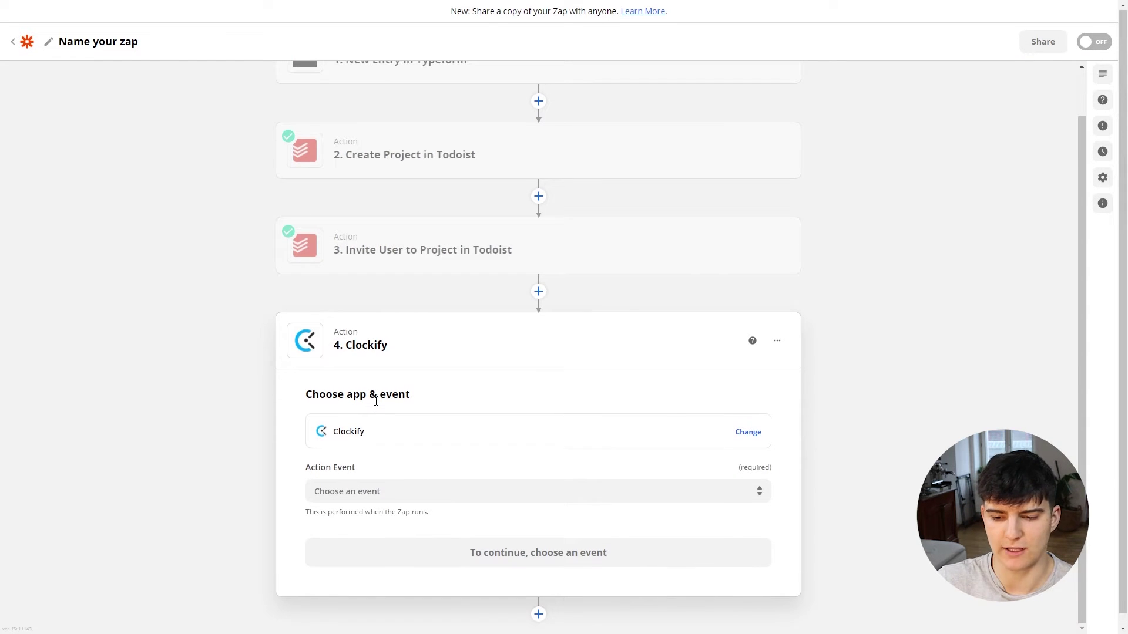
{"action": "left_click", "coordinate": [367, 480]}
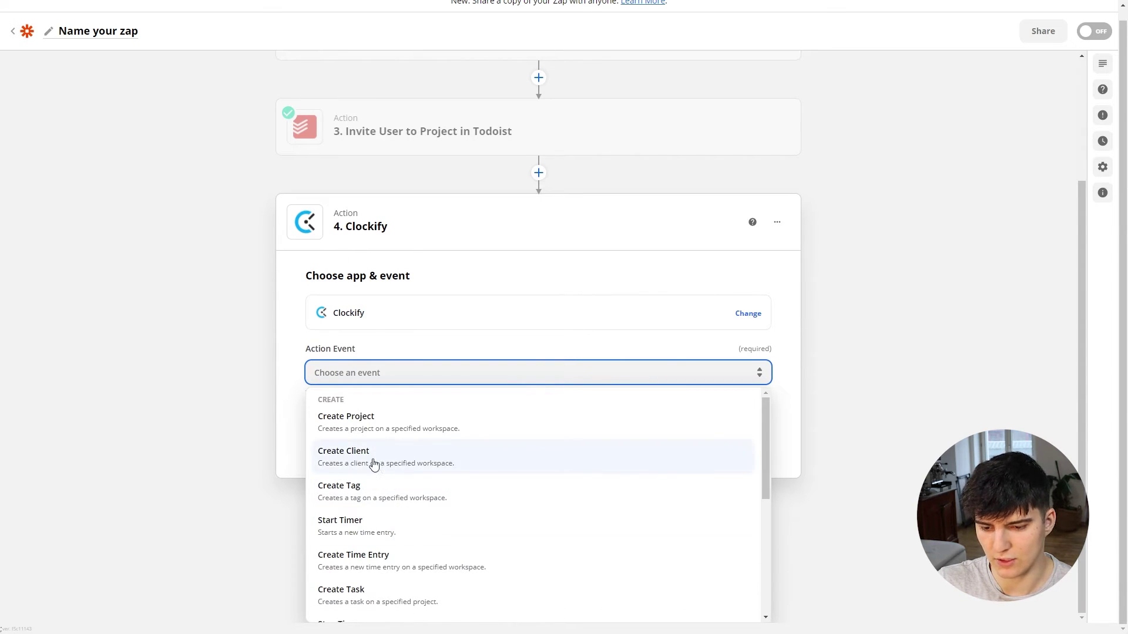
{"action": "left_click", "coordinate": [372, 464]}
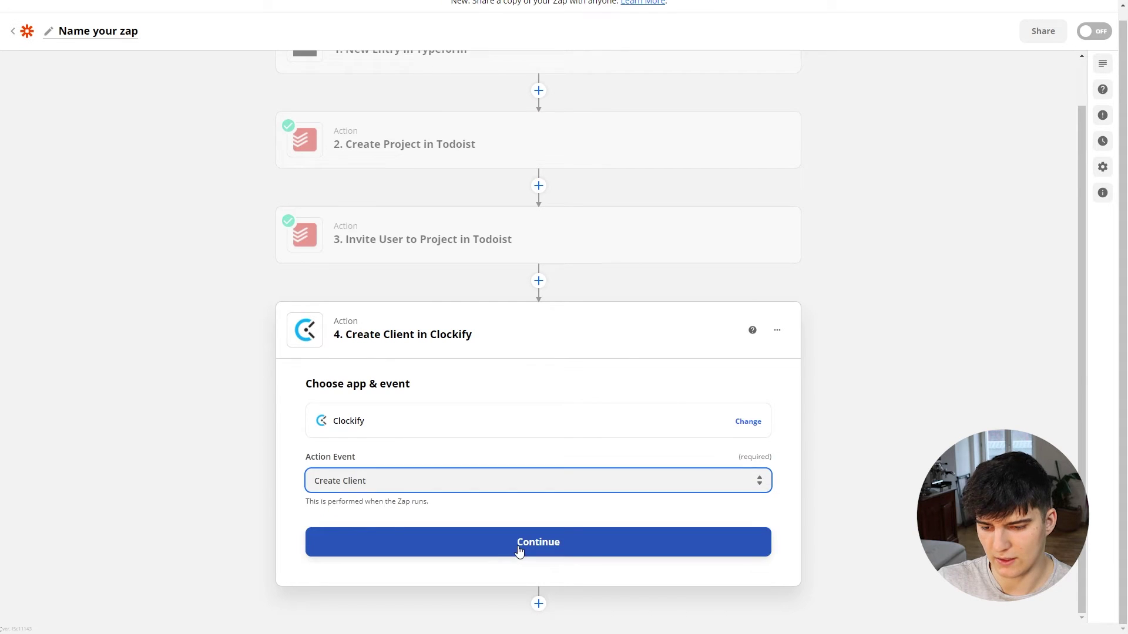
{"action": "left_click", "coordinate": [517, 548]}
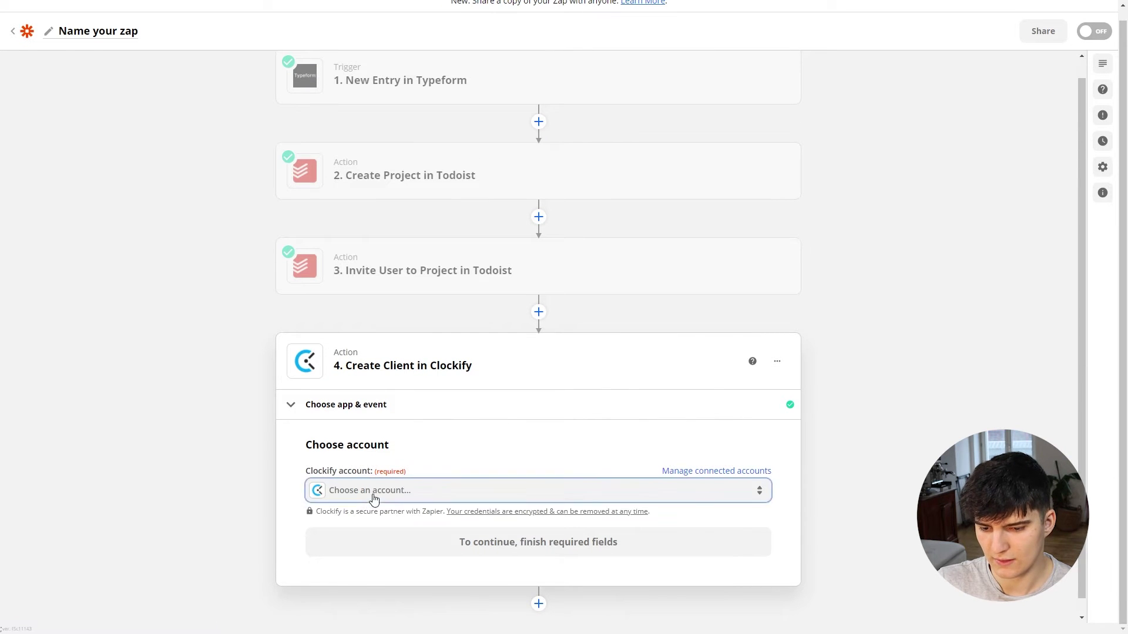
{"action": "left_click", "coordinate": [373, 493]}
{"action": "left_click", "coordinate": [415, 562]}
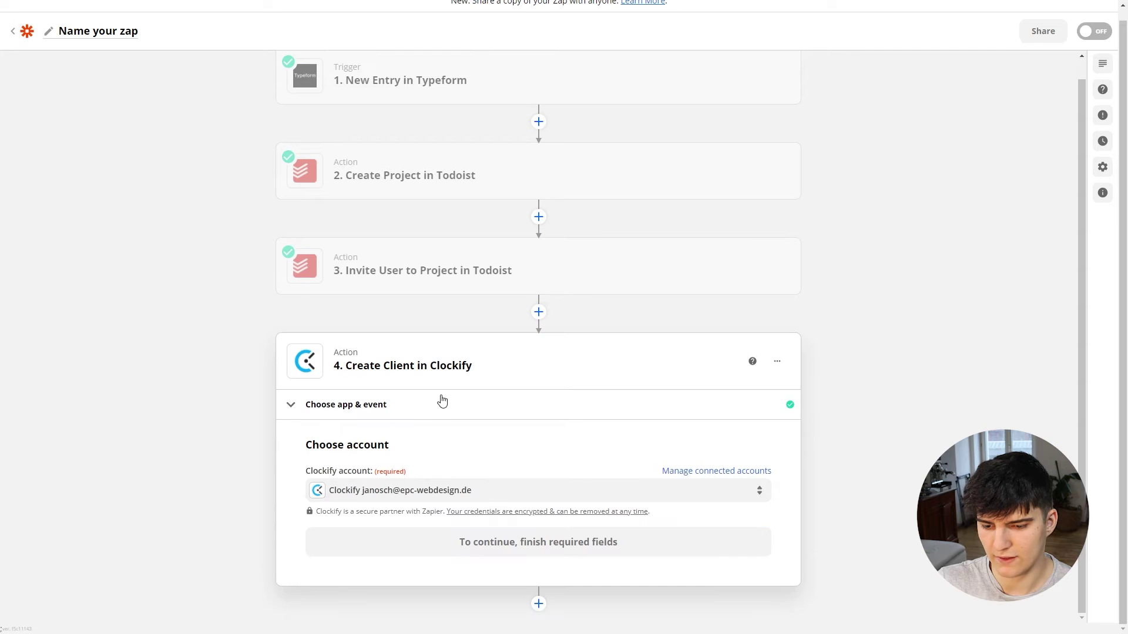
{"action": "left_click", "coordinate": [494, 541]}
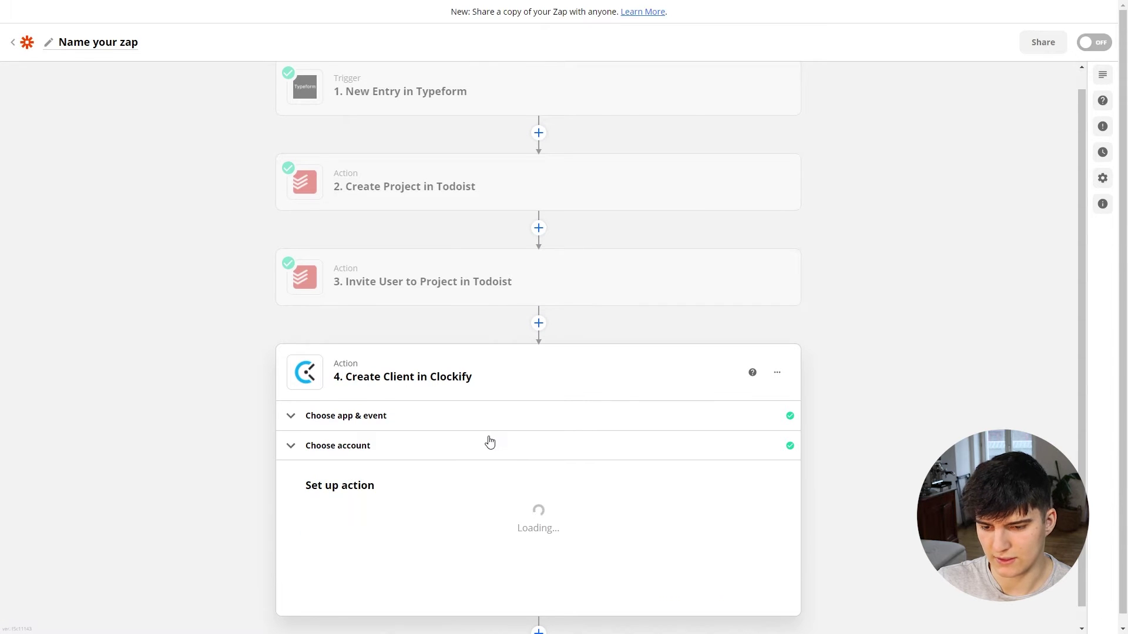
{"action": "left_click", "coordinate": [370, 421]}
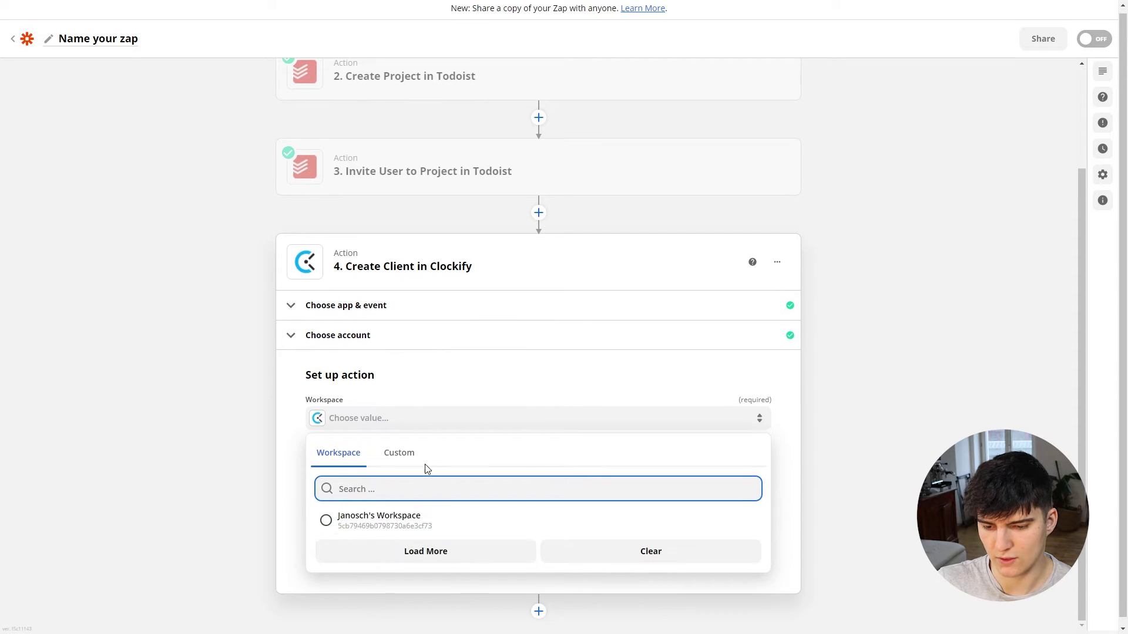
{"action": "left_click", "coordinate": [373, 517]}
Step: Map Client Name to the Typeform business-name answer and test, creating GreatDesignCompany
{"action": "left_click", "coordinate": [354, 462]}
{"action": "left_click", "coordinate": [368, 549]}
{"action": "left_click", "coordinate": [360, 551]}
{"action": "scroll", "coordinate": [452, 522], "scroll_direction": "down", "scroll_amount": 1}
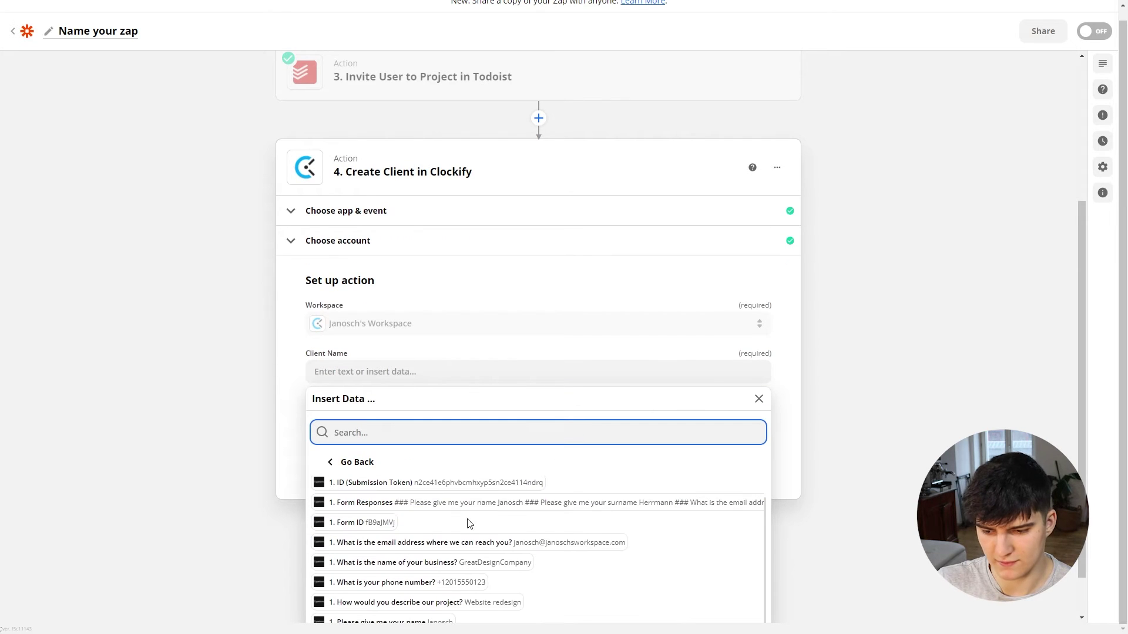
{"action": "left_click", "coordinate": [441, 563]}
{"action": "left_click", "coordinate": [181, 371]}
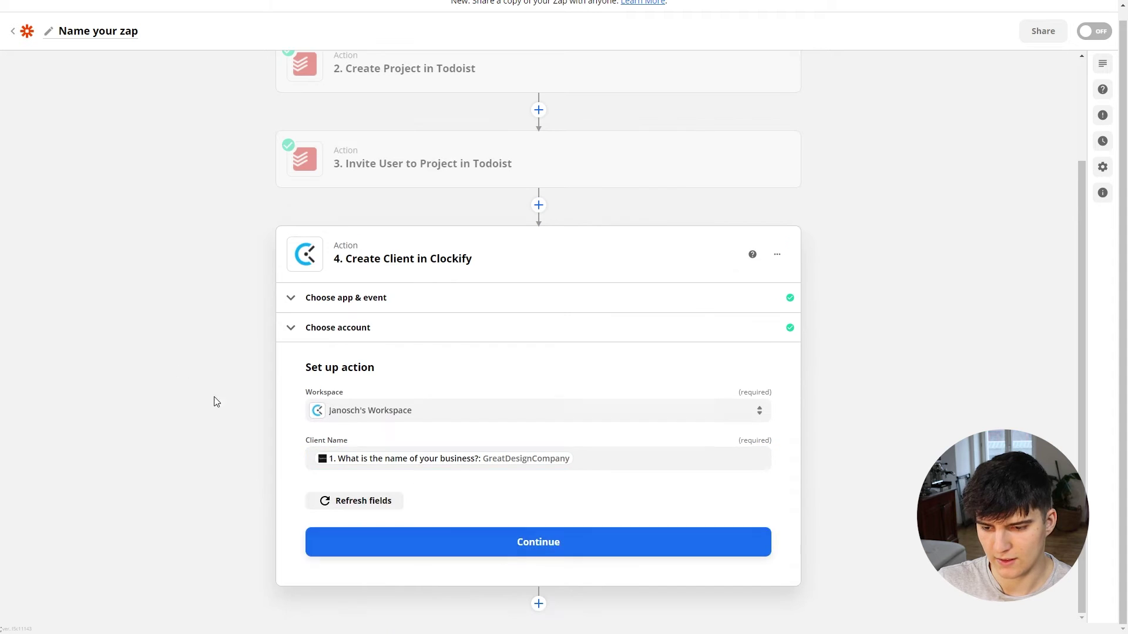
{"action": "left_click", "coordinate": [521, 546]}
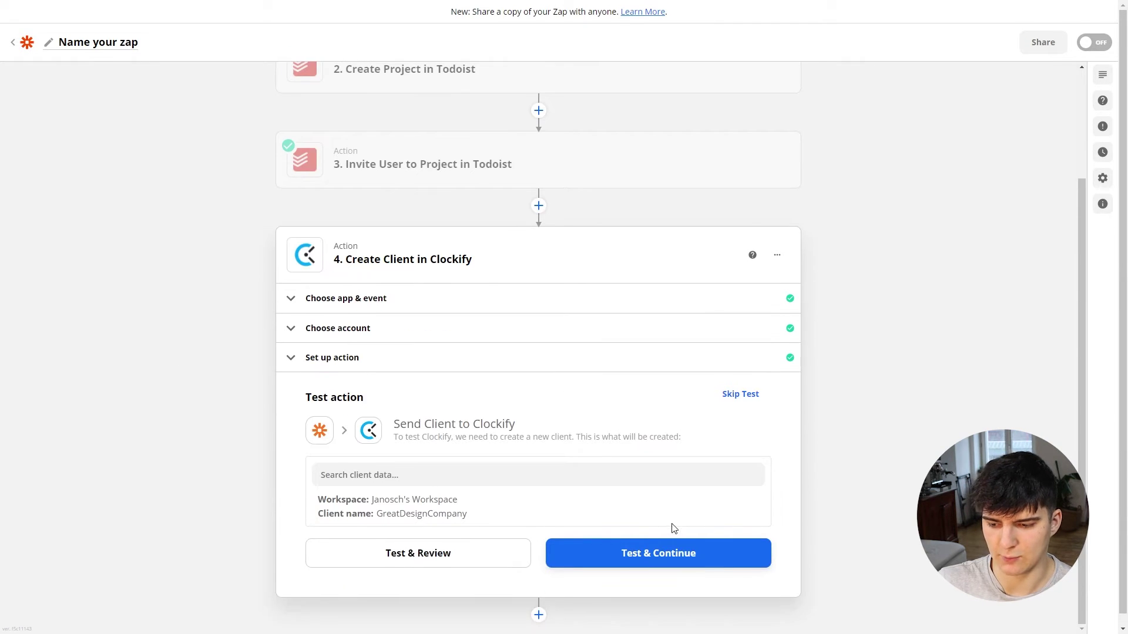
{"action": "left_click", "coordinate": [630, 553]}
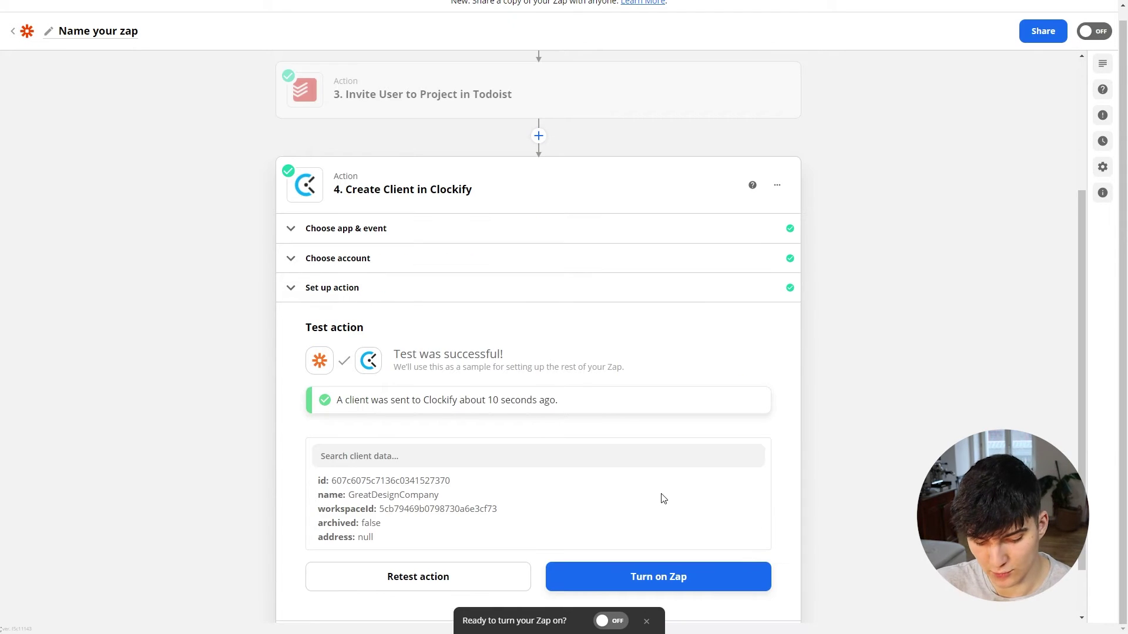
Step: Check Clockify's Clients list for the new client, then add a fifth Zapier step
{"action": "key", "text": "ctrl+Tab"}
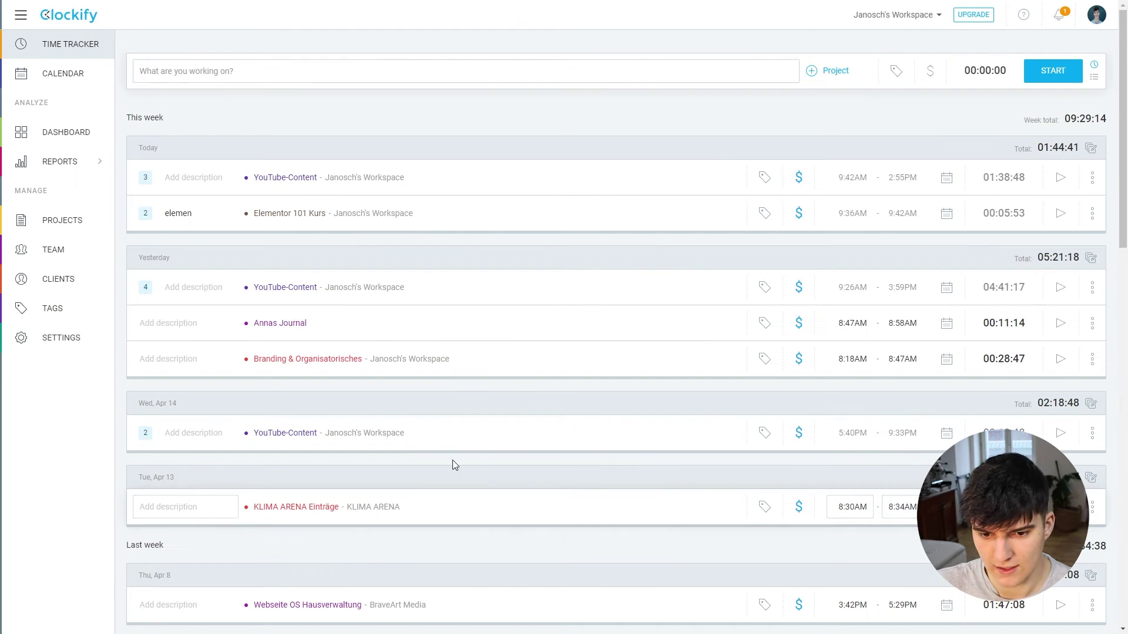
{"action": "left_click", "coordinate": [68, 283]}
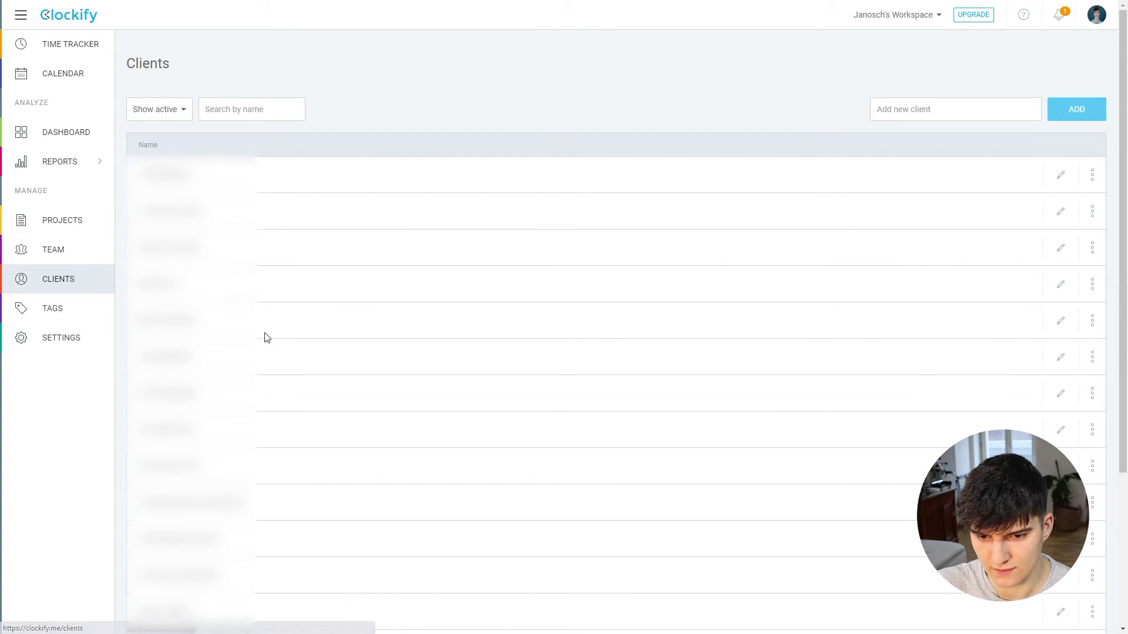
{"action": "scroll", "coordinate": [264, 335], "scroll_direction": "down", "scroll_amount": 2}
{"action": "scroll", "coordinate": [616, 329], "scroll_direction": "down", "scroll_amount": 2}
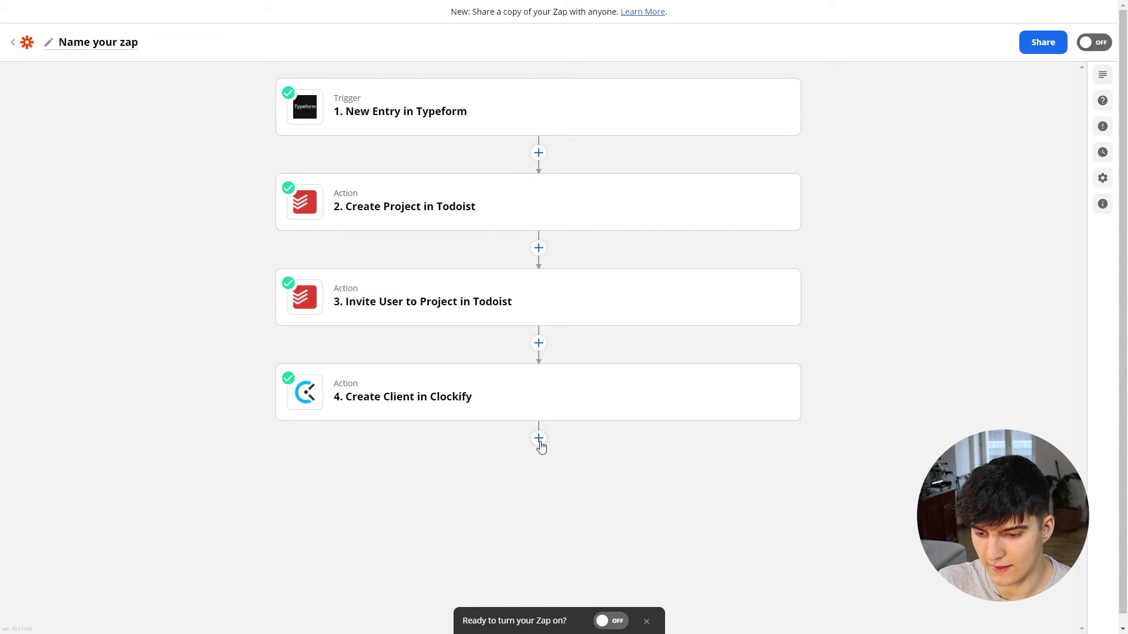
{"action": "left_click", "coordinate": [539, 441]}
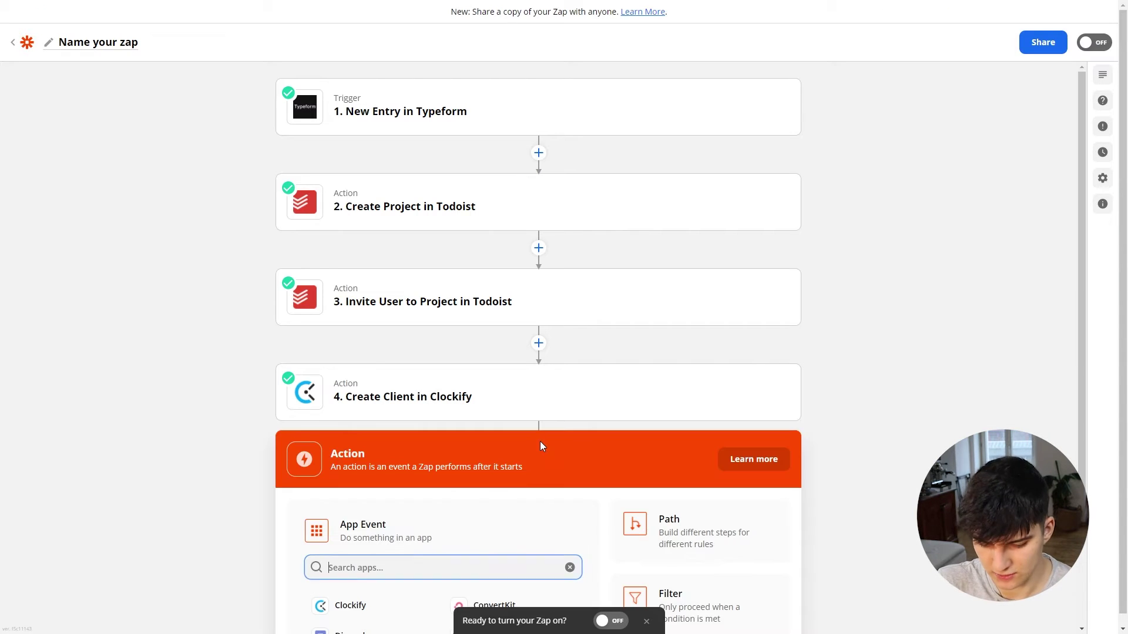
Step: Make step 5 a Clockify Create Project action using the existing Clockify account
{"action": "type", "text": "clock"}
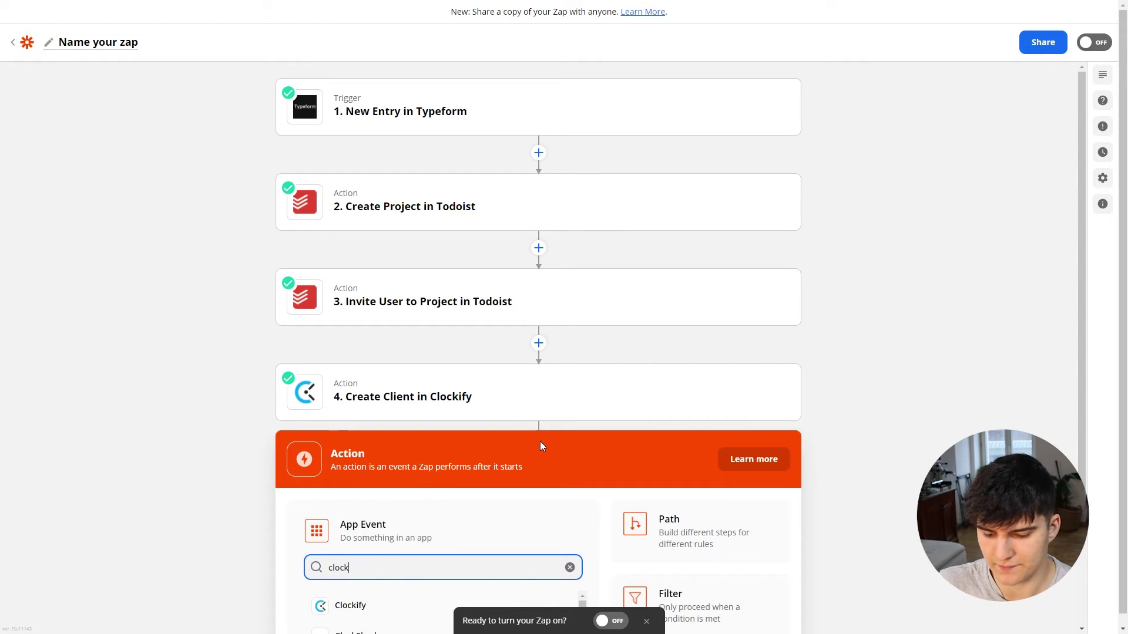
{"action": "scroll", "coordinate": [540, 443], "scroll_direction": "down", "scroll_amount": 3}
{"action": "left_click", "coordinate": [355, 433]}
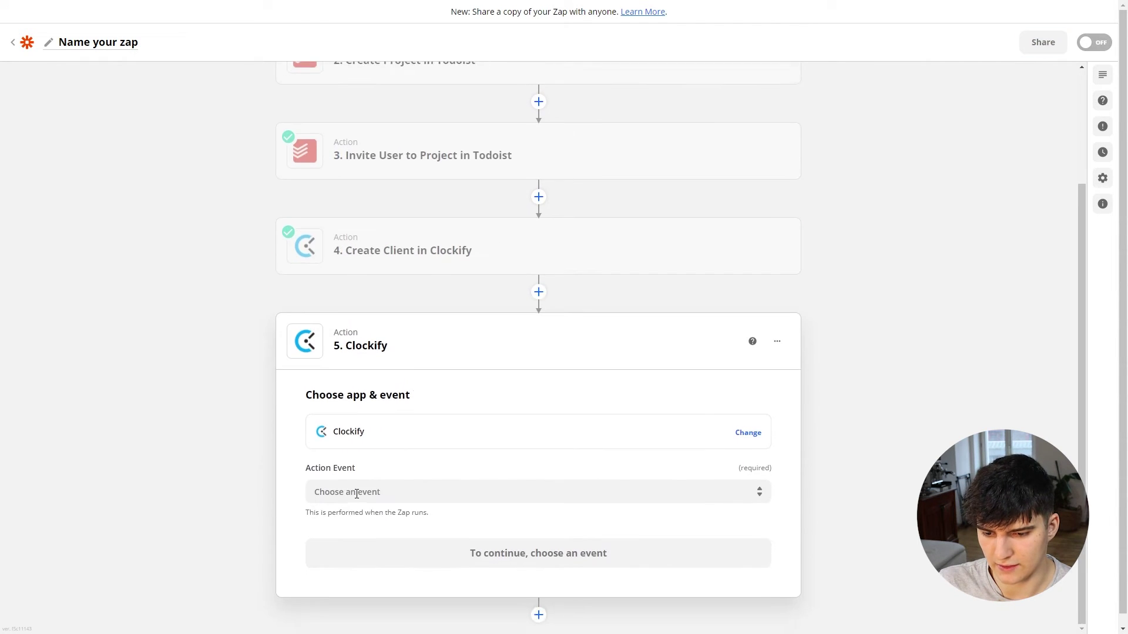
{"action": "left_click", "coordinate": [391, 488]}
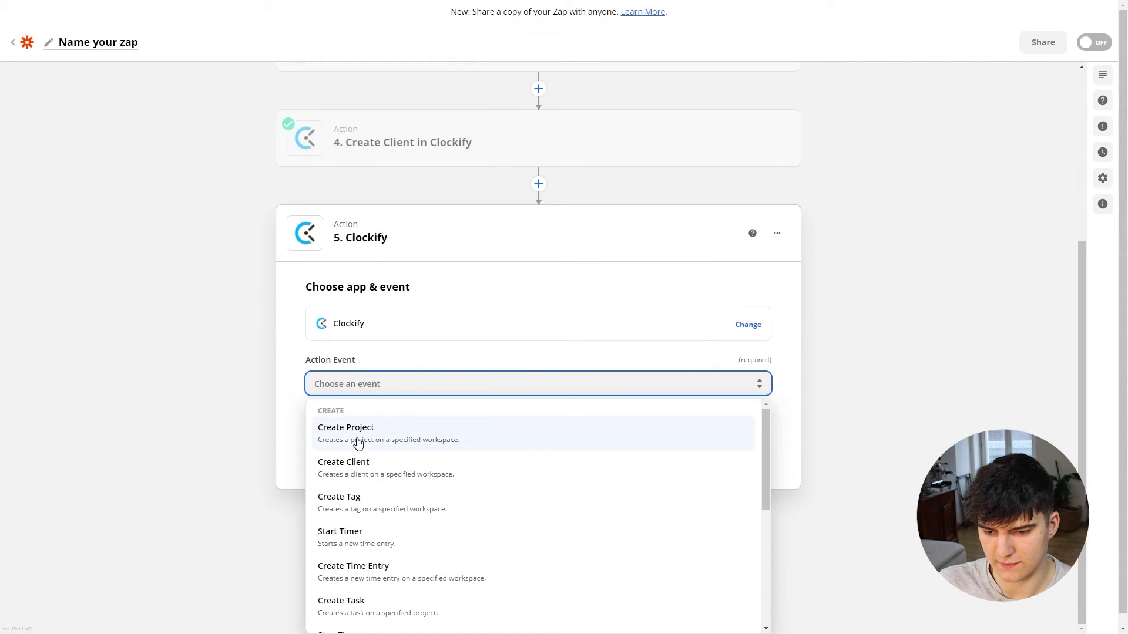
{"action": "left_click", "coordinate": [375, 439]}
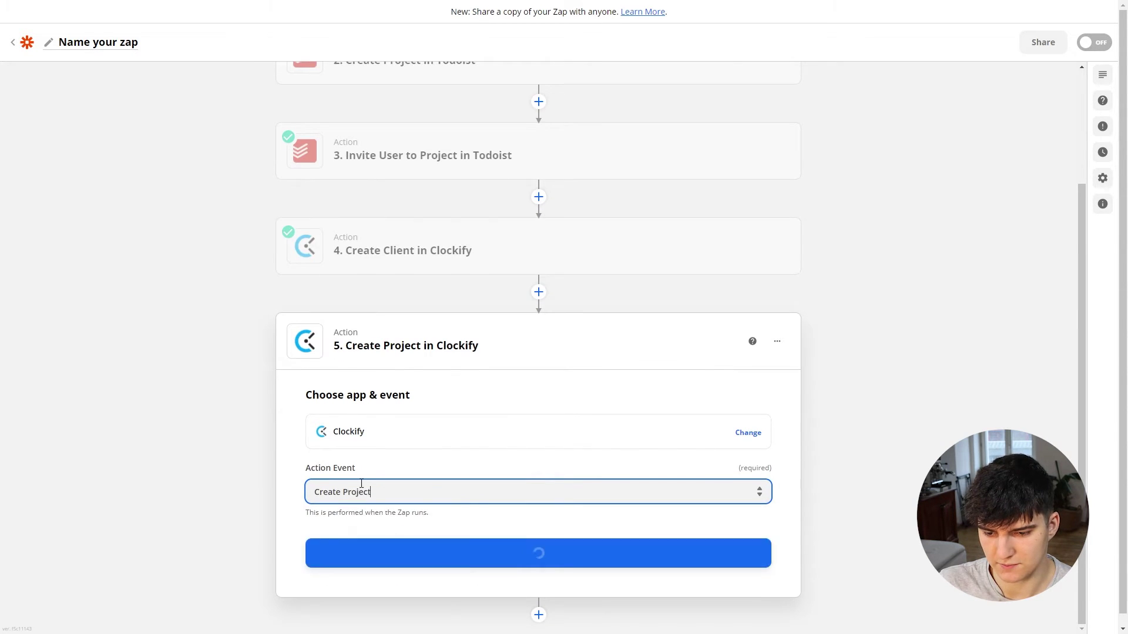
{"action": "left_click", "coordinate": [373, 500]}
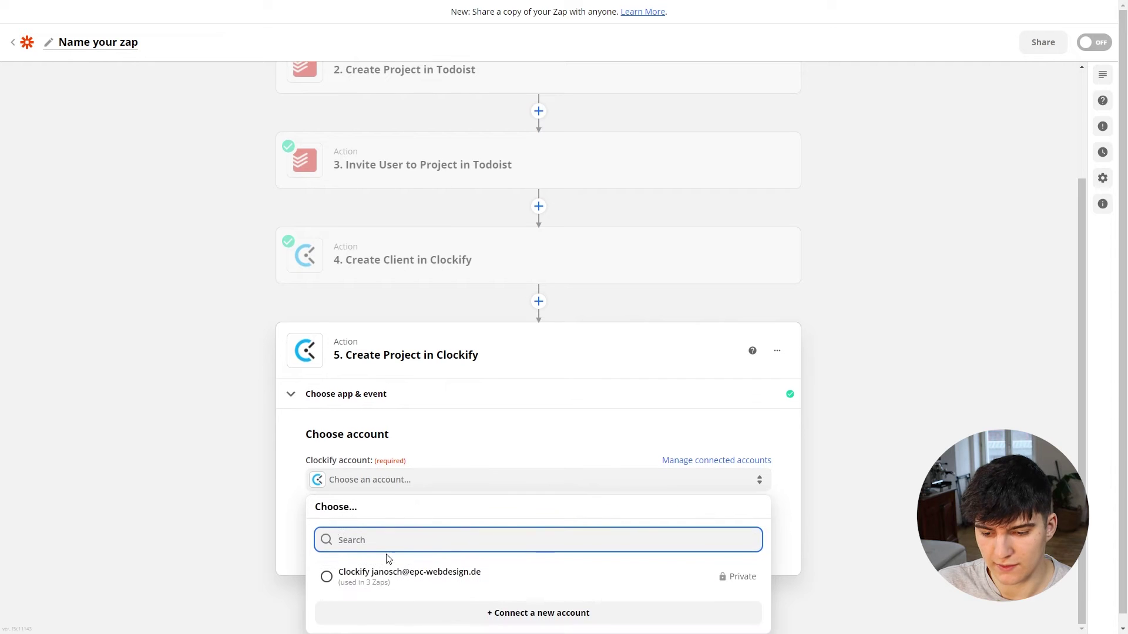
{"action": "left_click", "coordinate": [386, 576]}
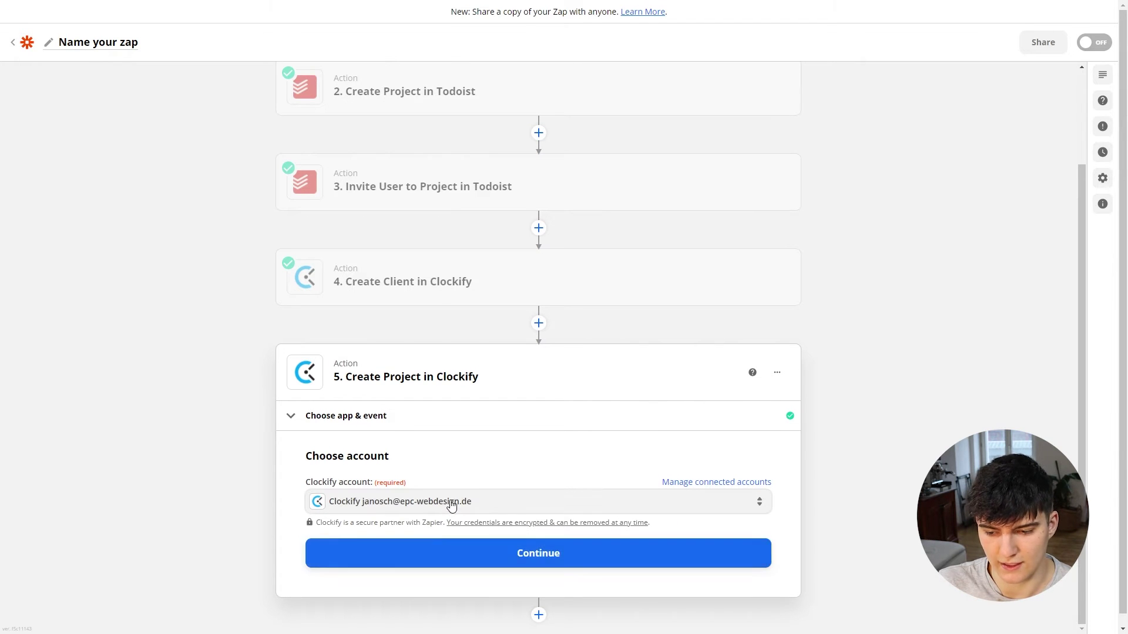
{"action": "left_click", "coordinate": [433, 553]}
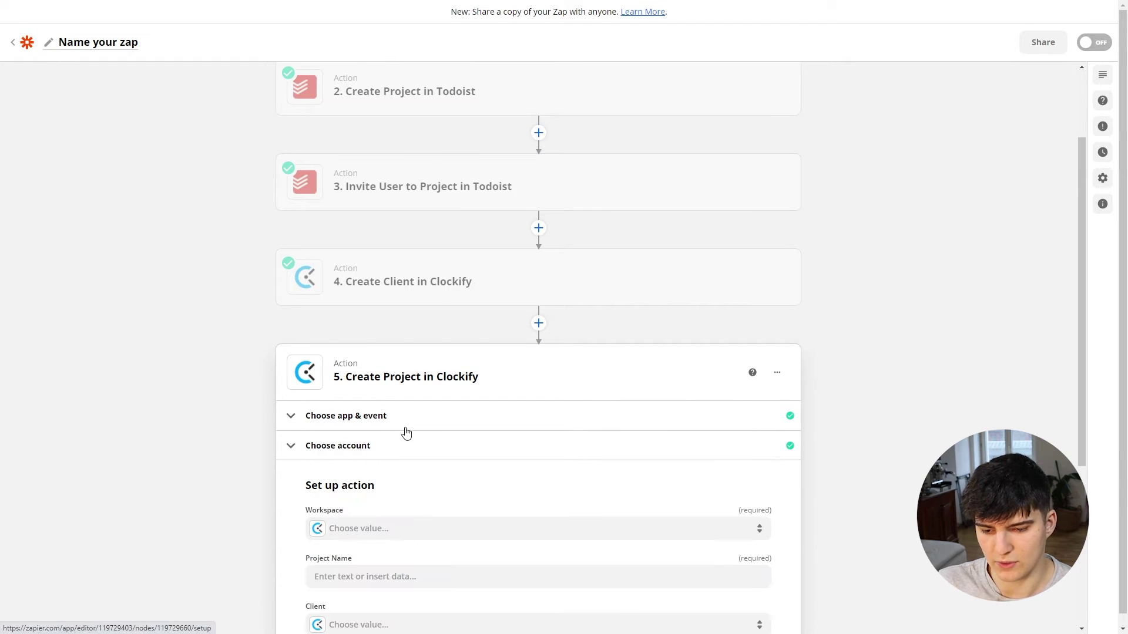
Step: Pick the workspace and set Project Name to the Typeform project-description answer
{"action": "scroll", "coordinate": [406, 433], "scroll_direction": "down", "scroll_amount": 4}
{"action": "left_click", "coordinate": [329, 297]}
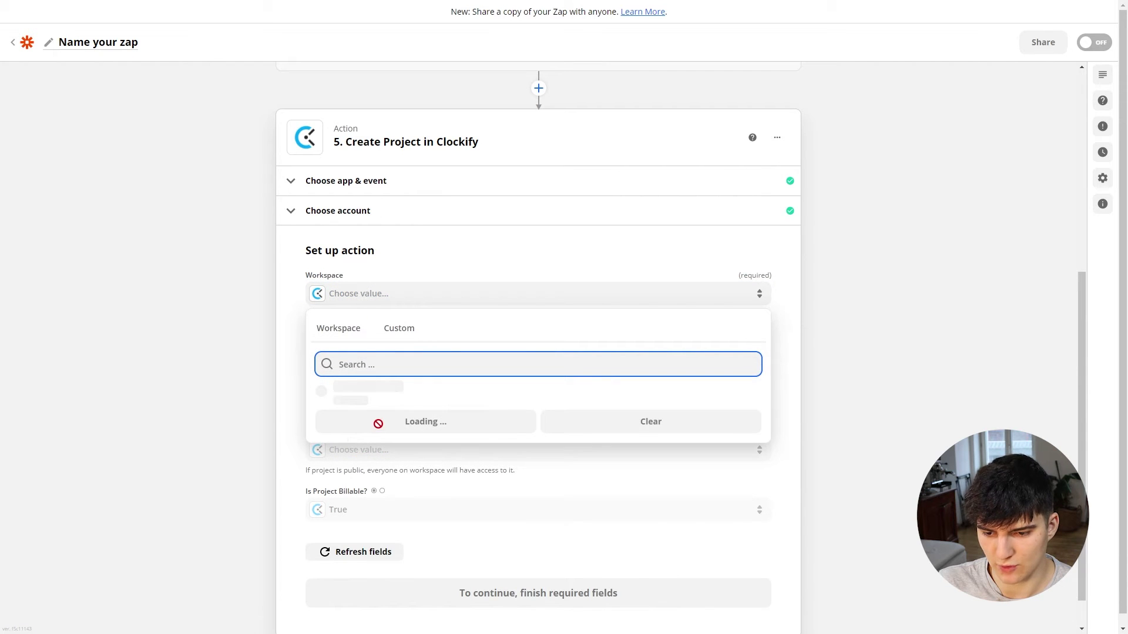
{"action": "left_click", "coordinate": [382, 401]}
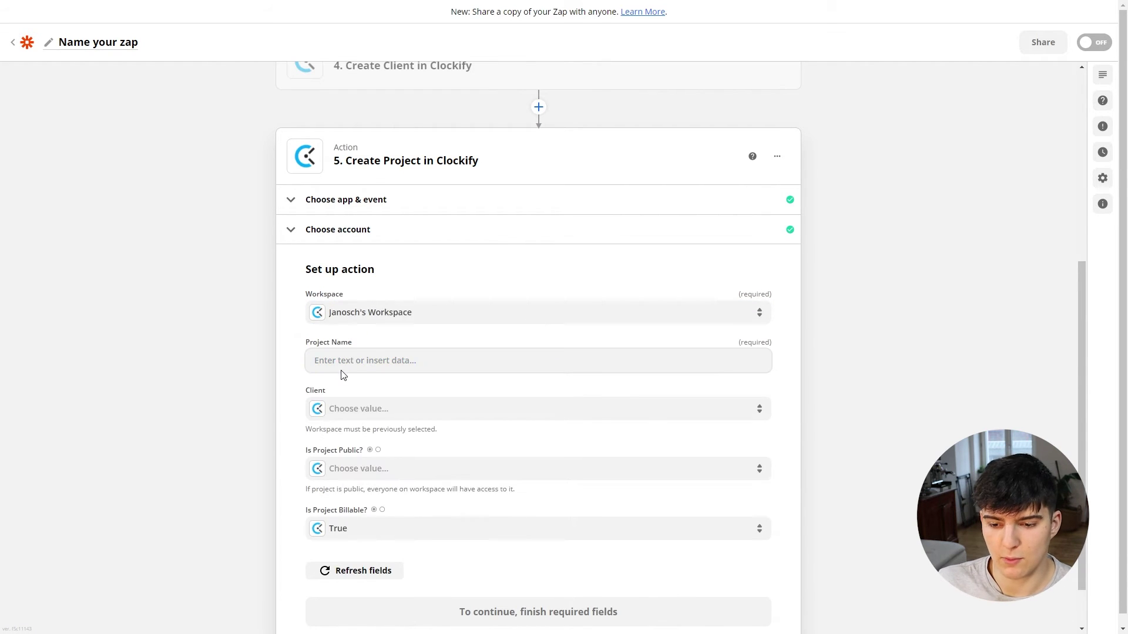
{"action": "left_click", "coordinate": [343, 367]}
{"action": "left_click", "coordinate": [380, 450]}
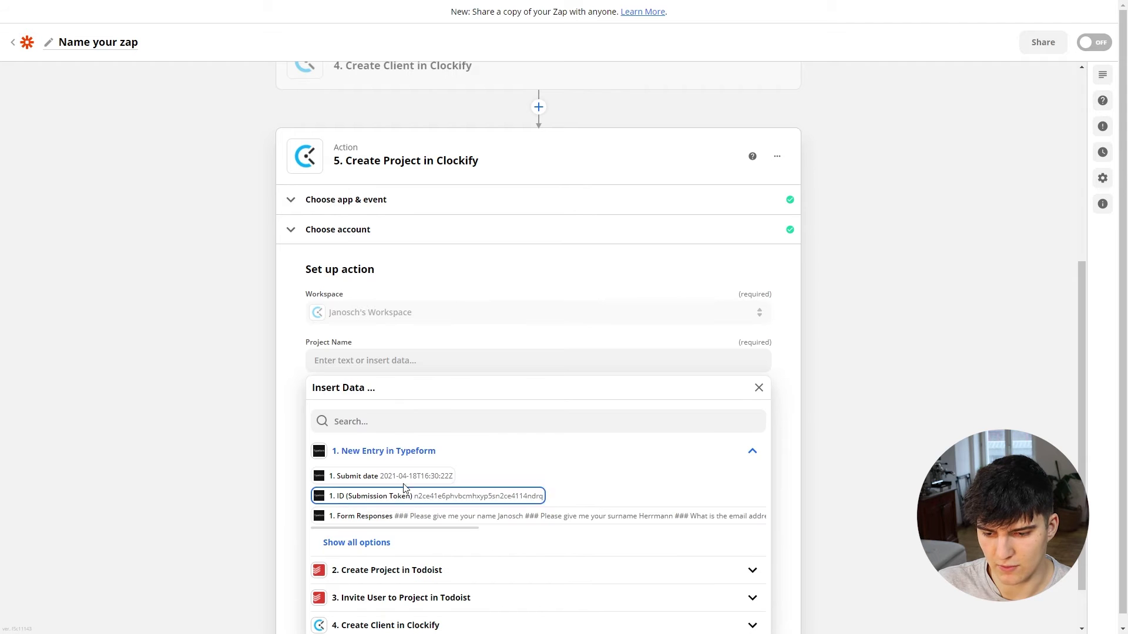
{"action": "left_click", "coordinate": [357, 542]}
{"action": "scroll", "coordinate": [382, 494], "scroll_direction": "down", "scroll_amount": 3}
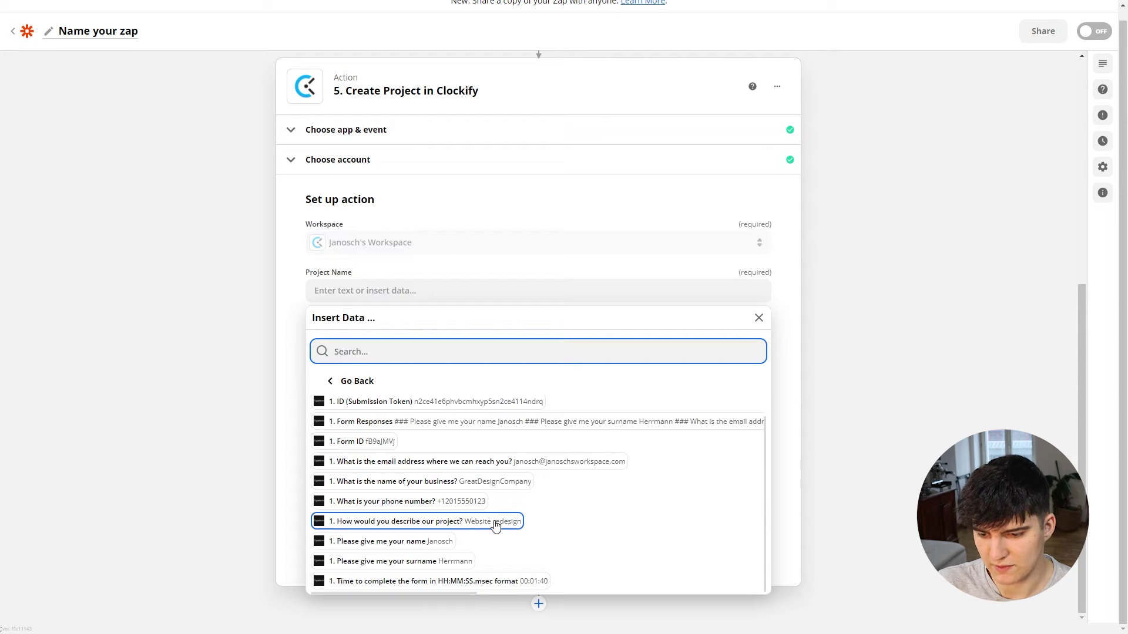
{"action": "left_click", "coordinate": [437, 522]}
{"action": "left_click", "coordinate": [276, 445]}
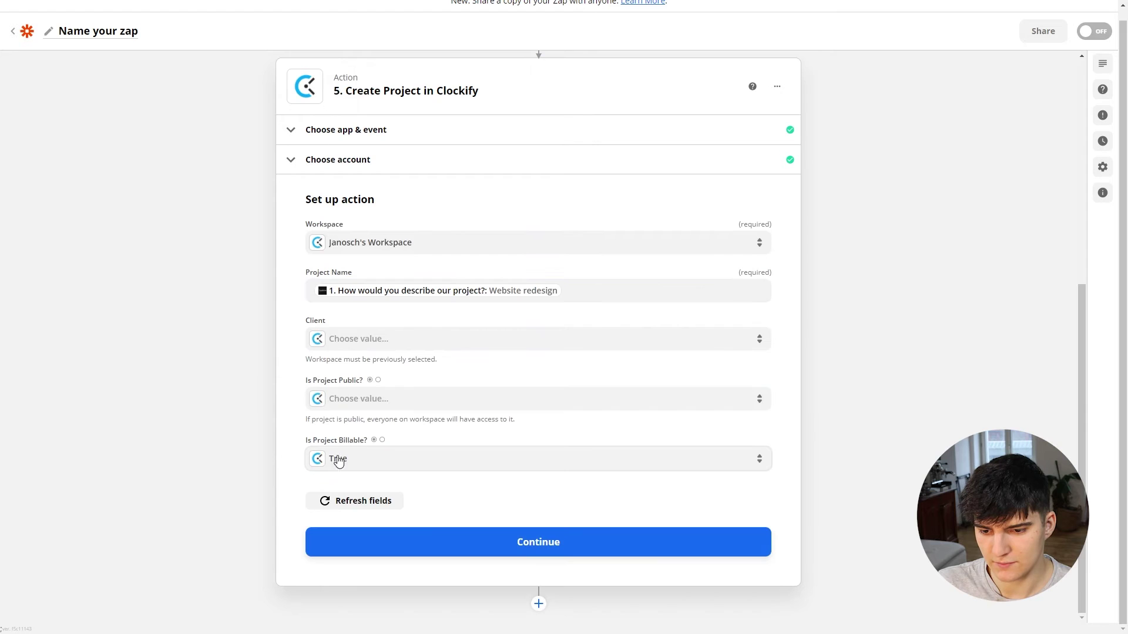
Step: Set Client to step 4's Client Id and test, creating the Website redesign project
{"action": "left_click", "coordinate": [367, 351]}
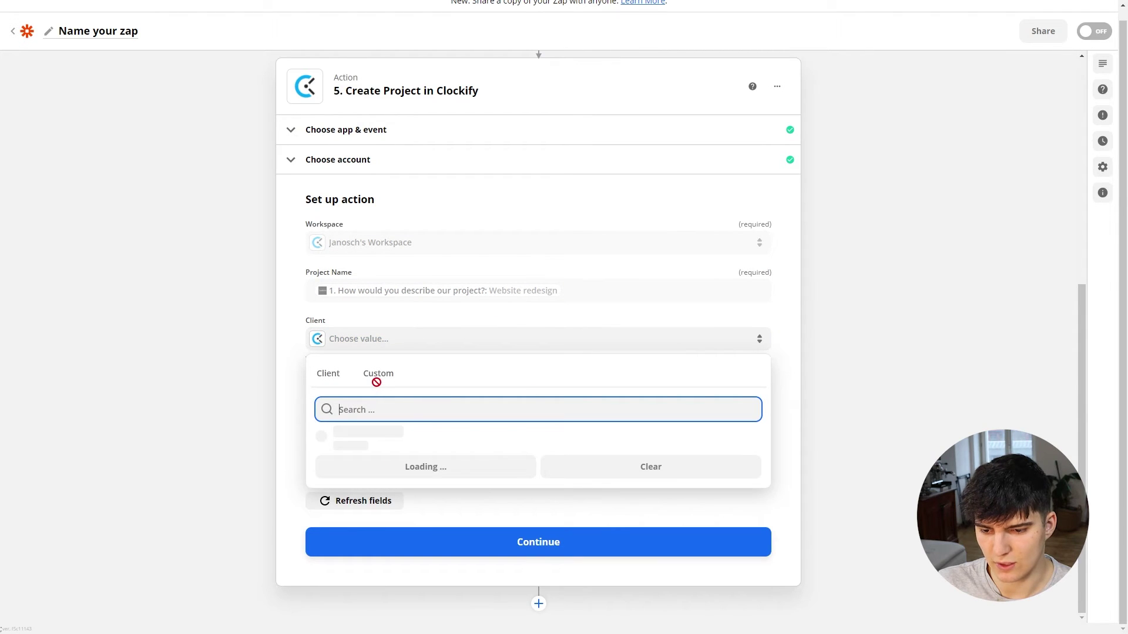
{"action": "left_click", "coordinate": [378, 379]}
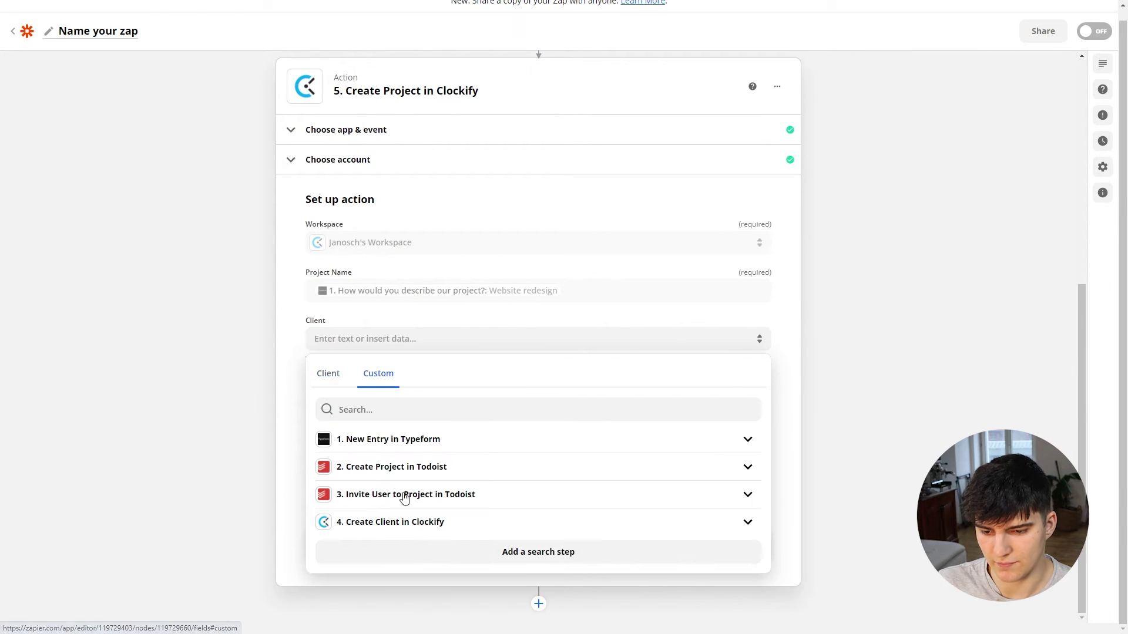
{"action": "left_click", "coordinate": [371, 523]}
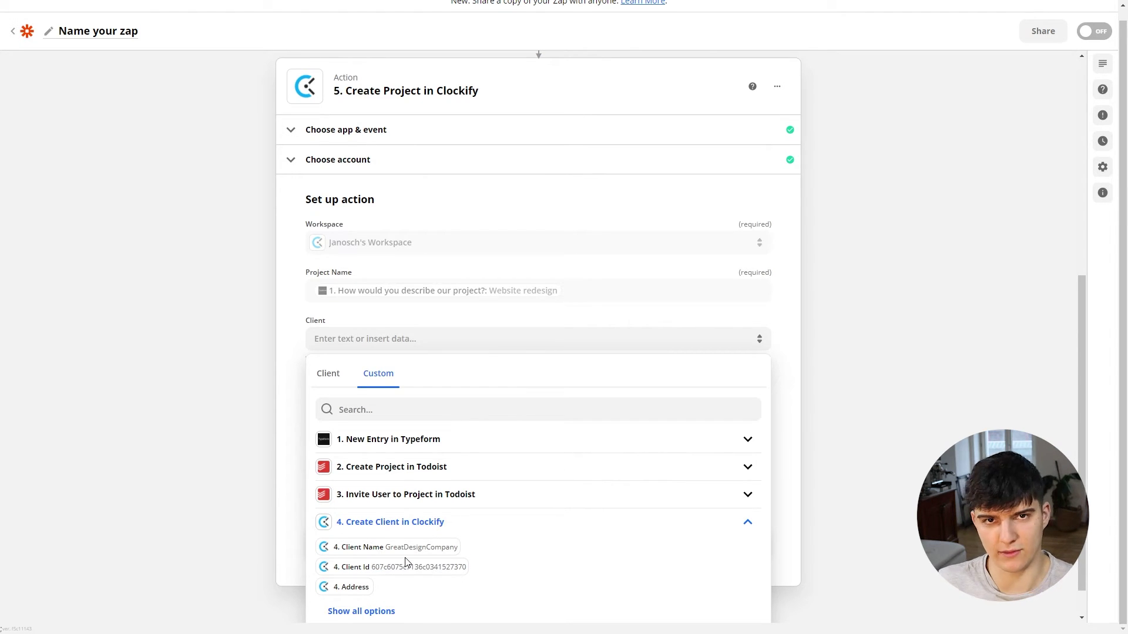
{"action": "left_click", "coordinate": [375, 568]}
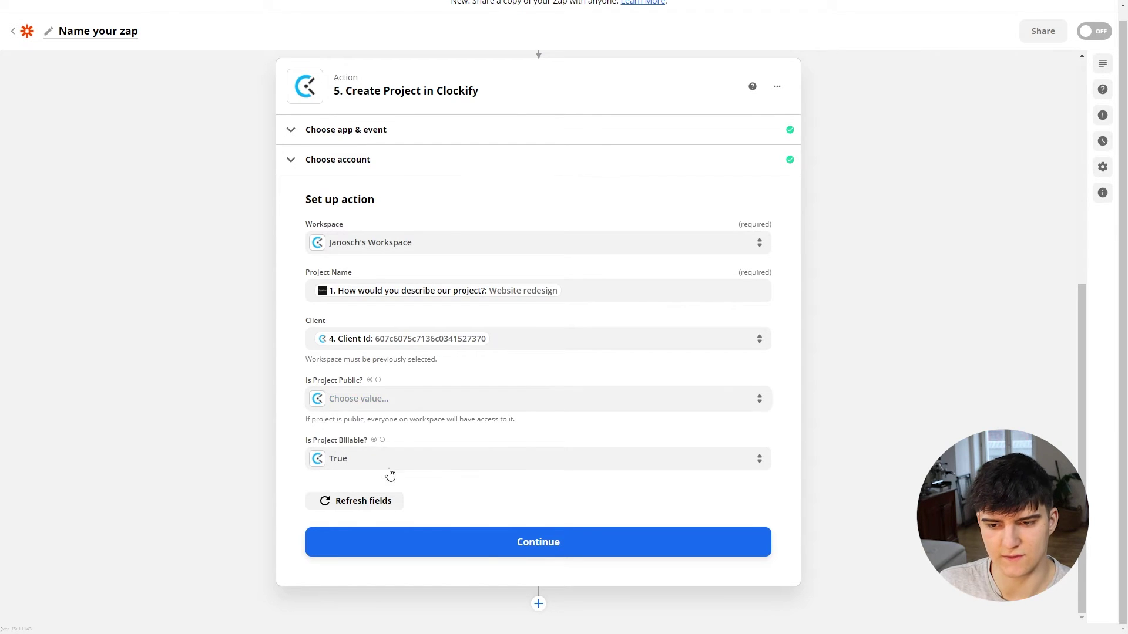
{"action": "left_click", "coordinate": [511, 546]}
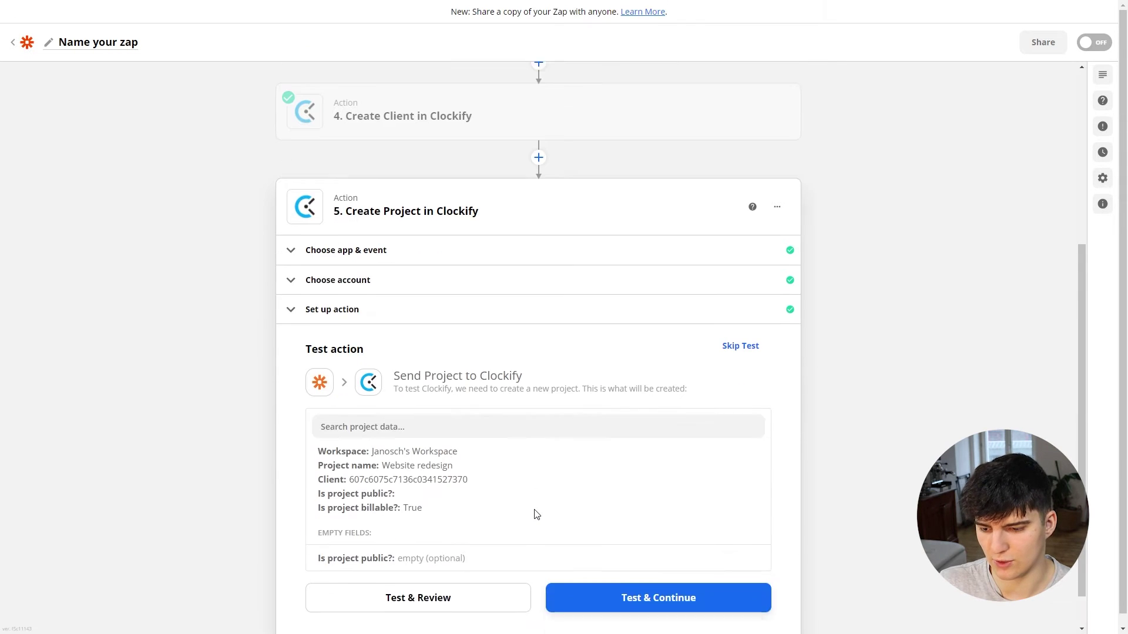
{"action": "left_click", "coordinate": [640, 579]}
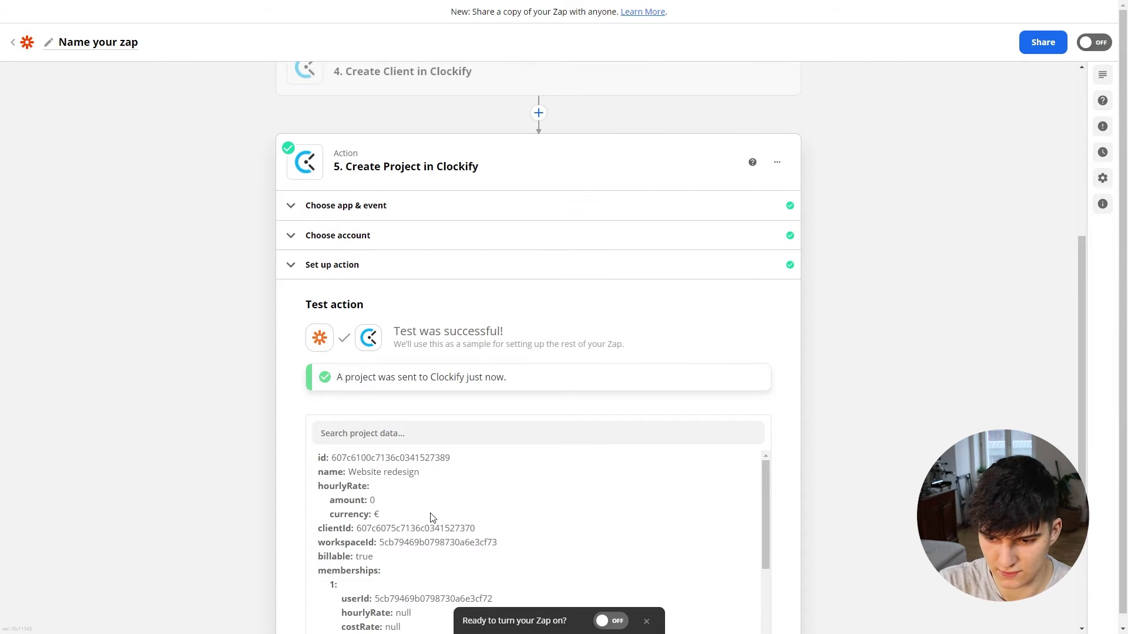
{"action": "key", "text": "ctrl+Tab"}
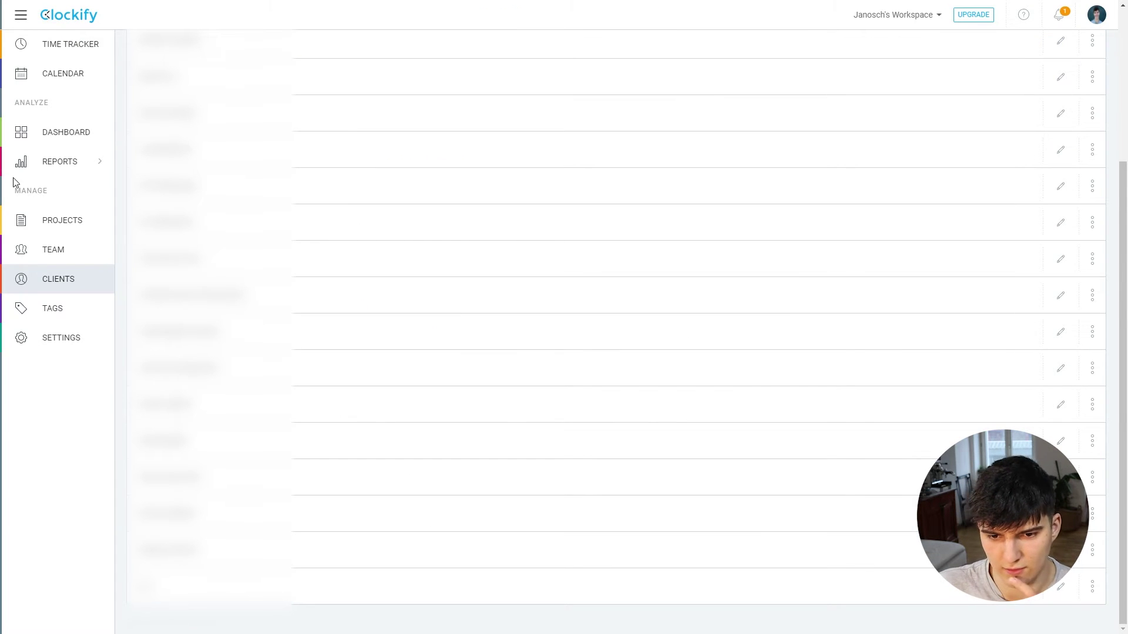
Step: Open Clockify's Projects list and scroll to look for the Website redesign project
{"action": "left_click", "coordinate": [51, 221]}
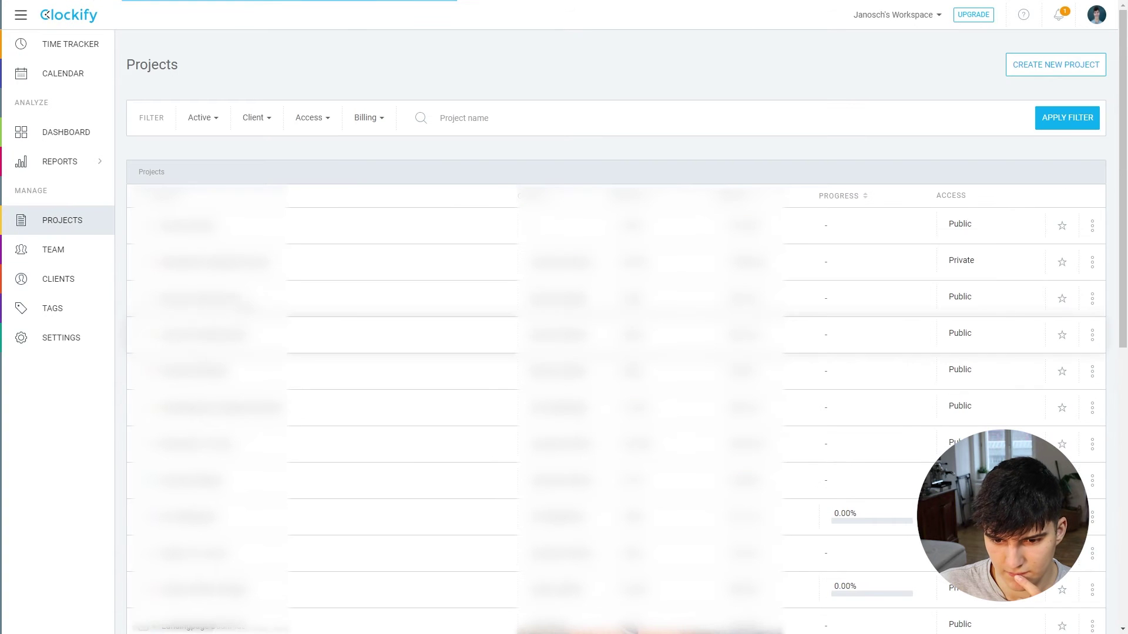
{"action": "scroll", "coordinate": [615, 328], "scroll_direction": "down", "scroll_amount": 5}
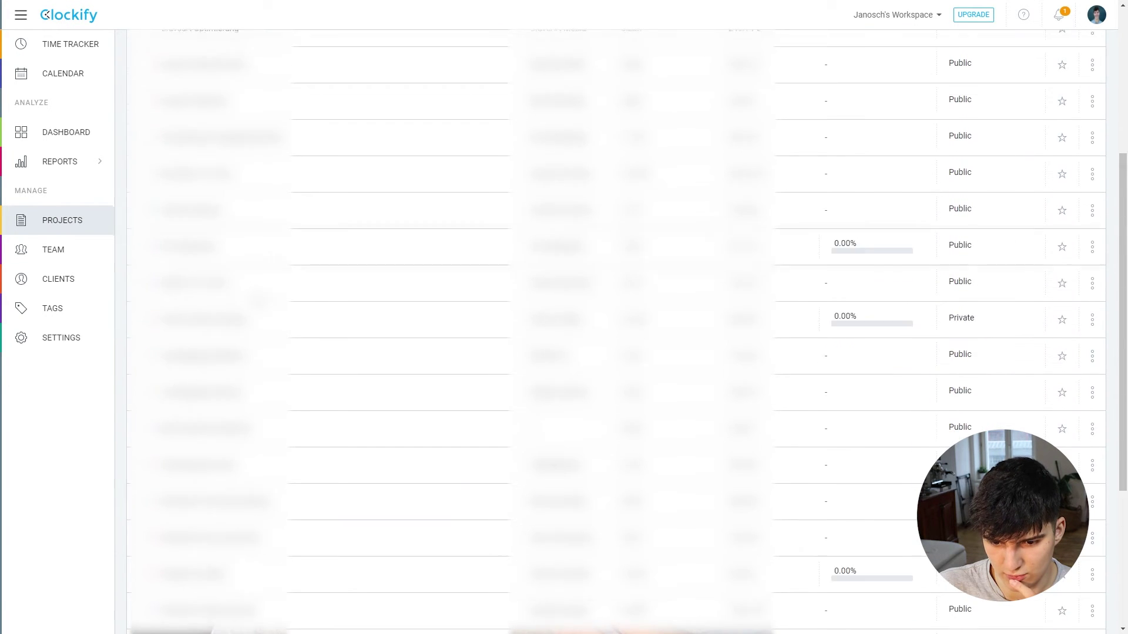
{"action": "scroll", "coordinate": [616, 329], "scroll_direction": "down", "scroll_amount": 4}
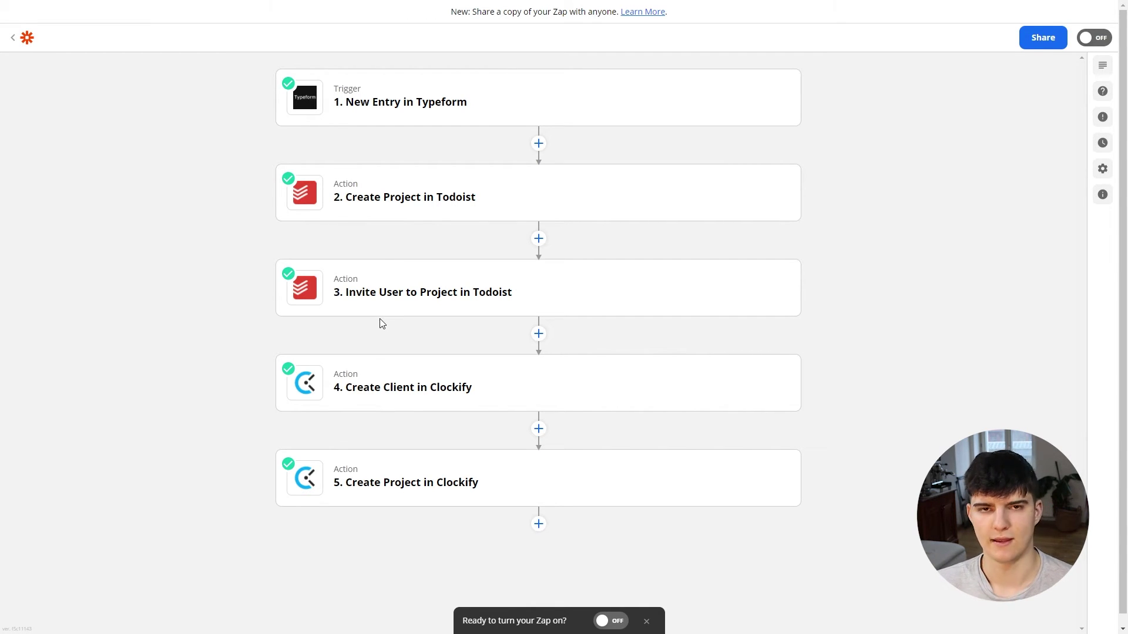
Step: Add a Slack Create Channel action as step 6 using the connected Slack account
{"action": "left_click", "coordinate": [539, 523]}
{"action": "type", "text": "slack"}
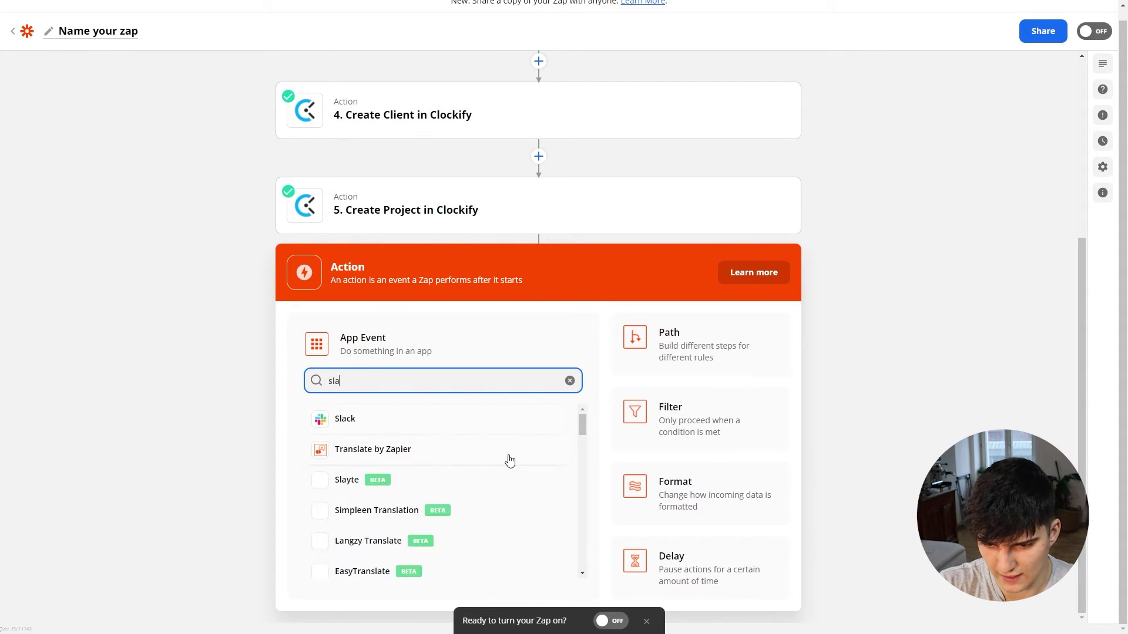
{"action": "left_click", "coordinate": [377, 431]}
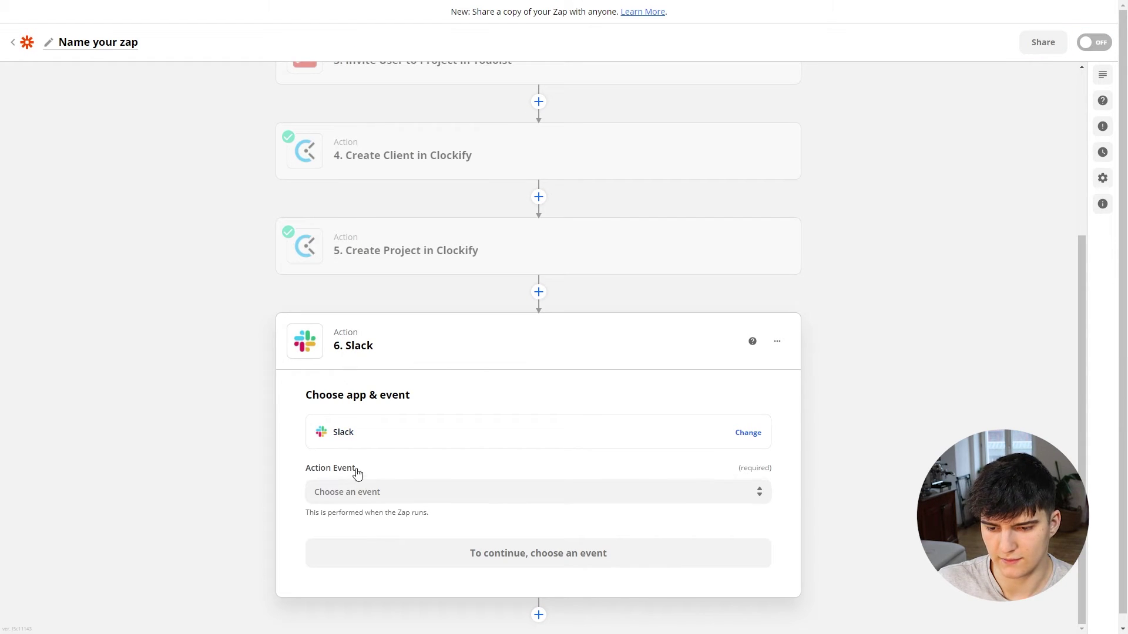
{"action": "left_click", "coordinate": [353, 492]}
{"action": "scroll", "coordinate": [410, 469], "scroll_direction": "down", "scroll_amount": 2}
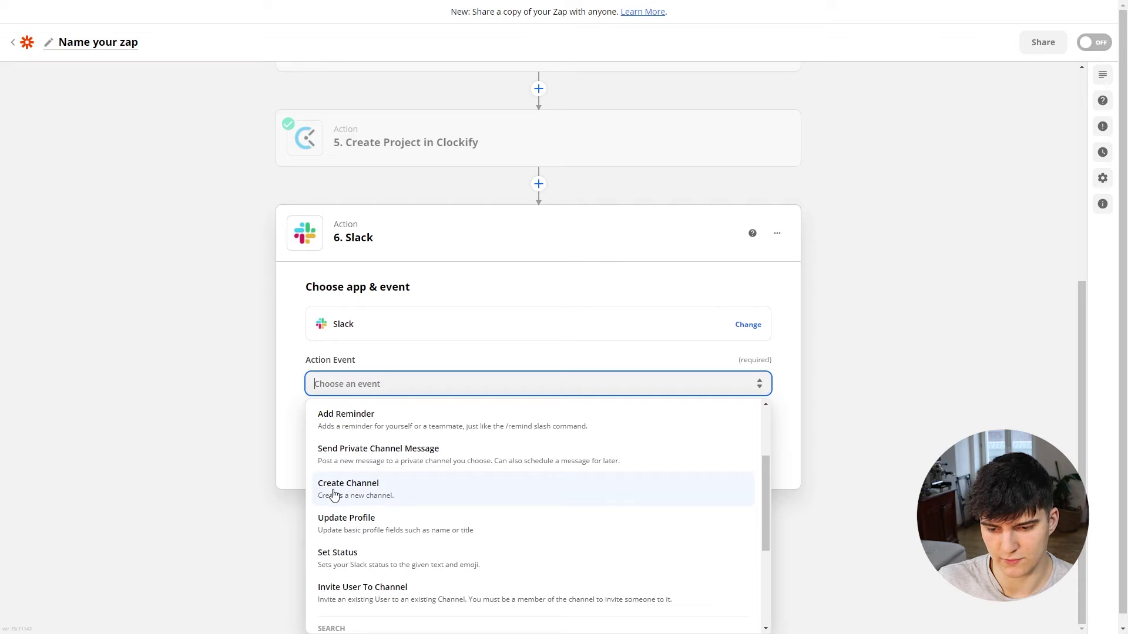
{"action": "left_click", "coordinate": [336, 494]}
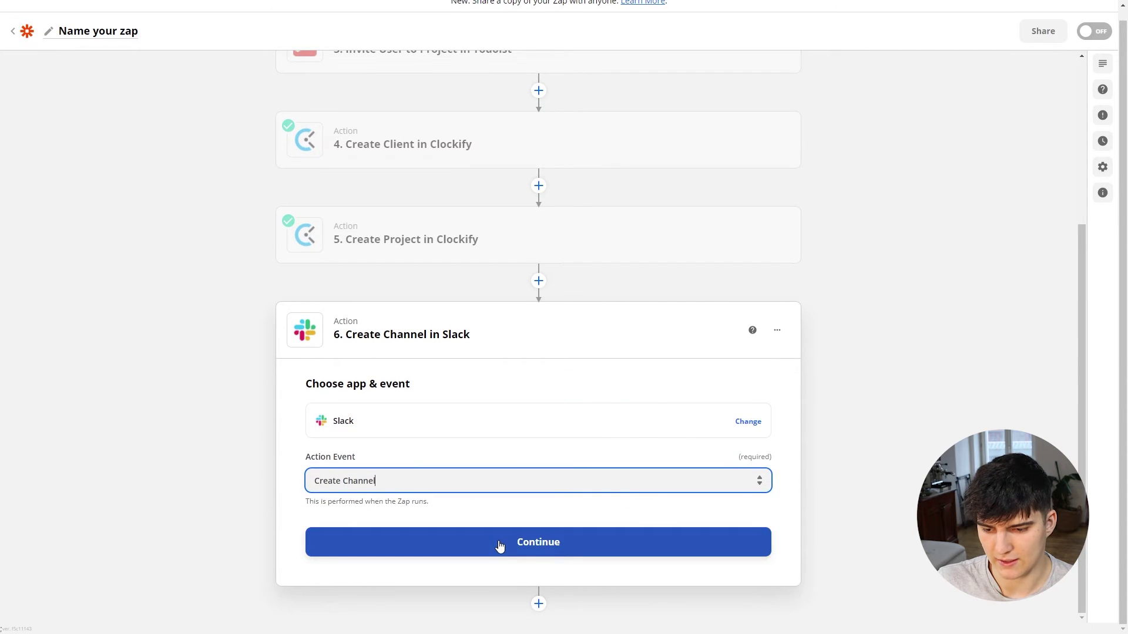
{"action": "left_click", "coordinate": [498, 543]}
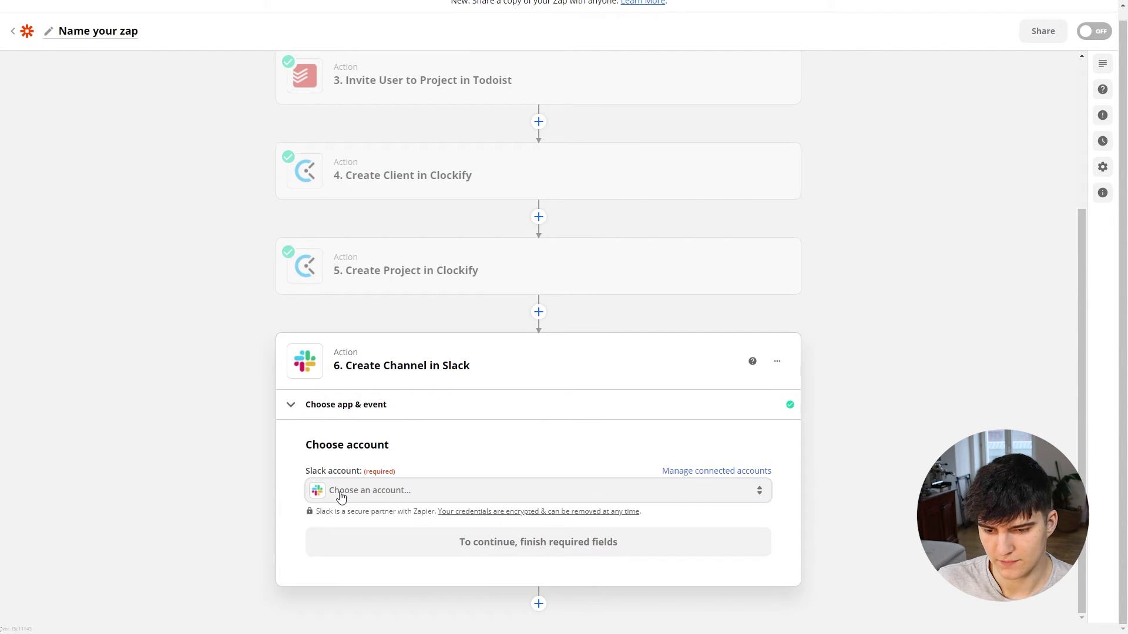
{"action": "left_click", "coordinate": [355, 482]}
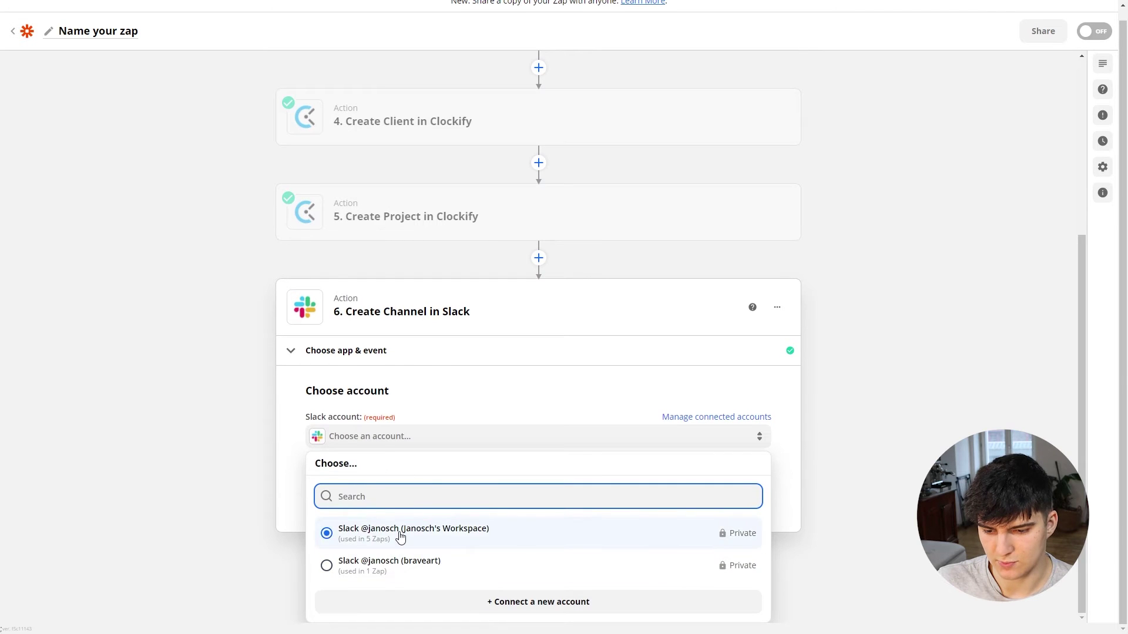
{"action": "left_click", "coordinate": [398, 534]}
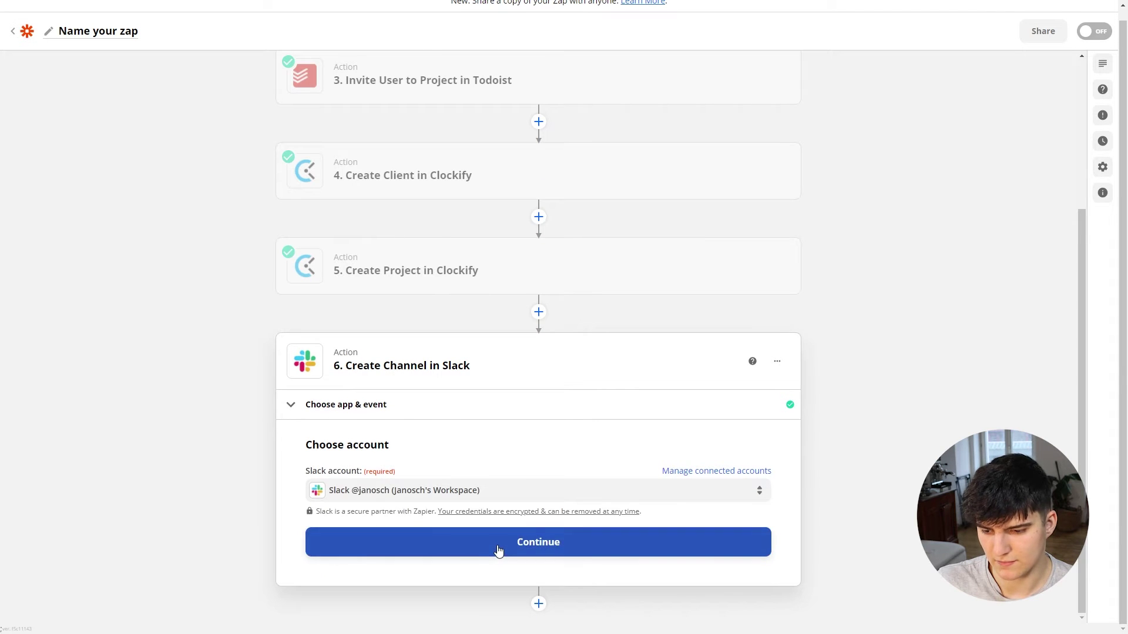
{"action": "left_click", "coordinate": [499, 549]}
{"action": "left_click", "coordinate": [384, 436]}
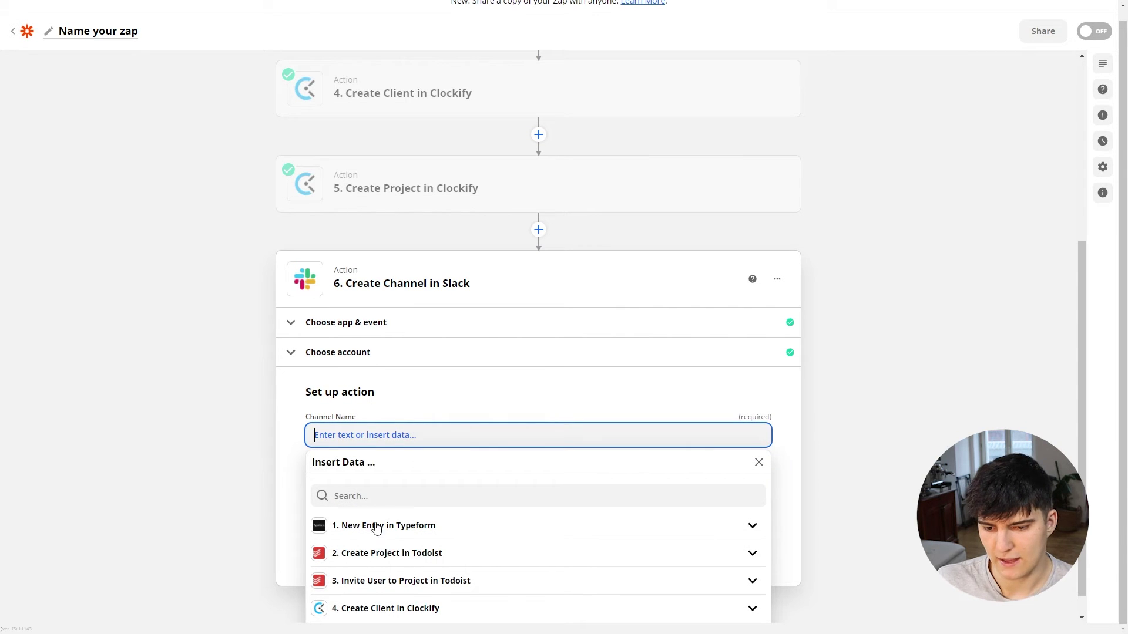
Step: Use the Typeform business-name answer as Channel Name and test, creating #greatdesigncompany
{"action": "left_click", "coordinate": [378, 525]}
{"action": "scroll", "coordinate": [423, 534], "scroll_direction": "down", "scroll_amount": 2}
{"action": "left_click", "coordinate": [356, 501]}
{"action": "scroll", "coordinate": [411, 511], "scroll_direction": "down", "scroll_amount": 1}
{"action": "left_click", "coordinate": [428, 508]}
{"action": "left_click", "coordinate": [217, 391]}
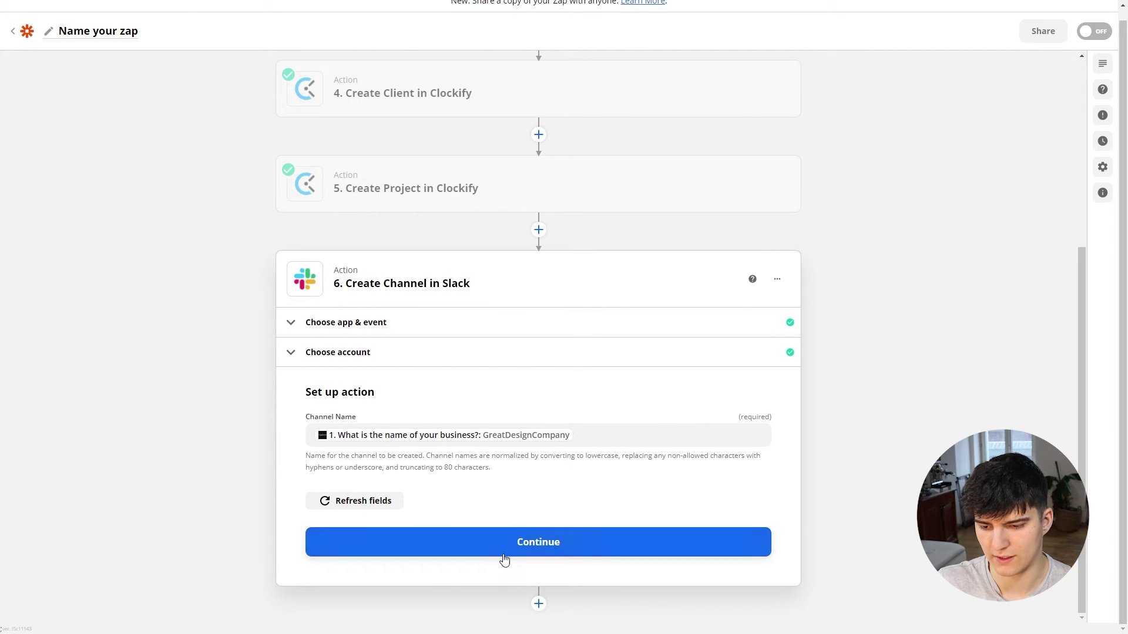
{"action": "left_click", "coordinate": [525, 549]}
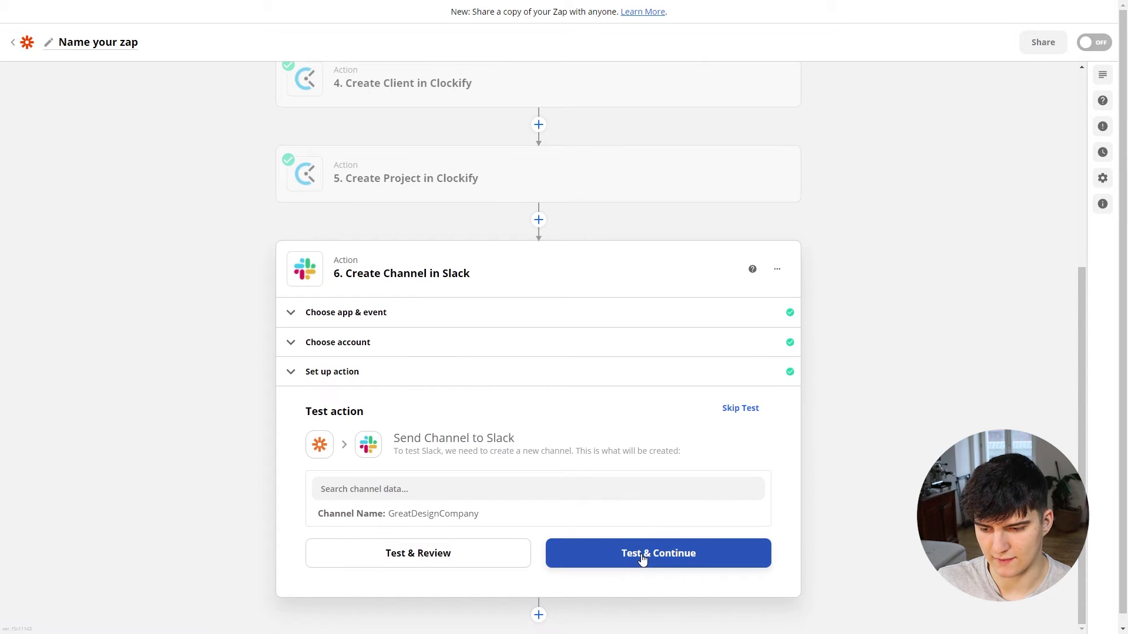
{"action": "left_click", "coordinate": [642, 560]}
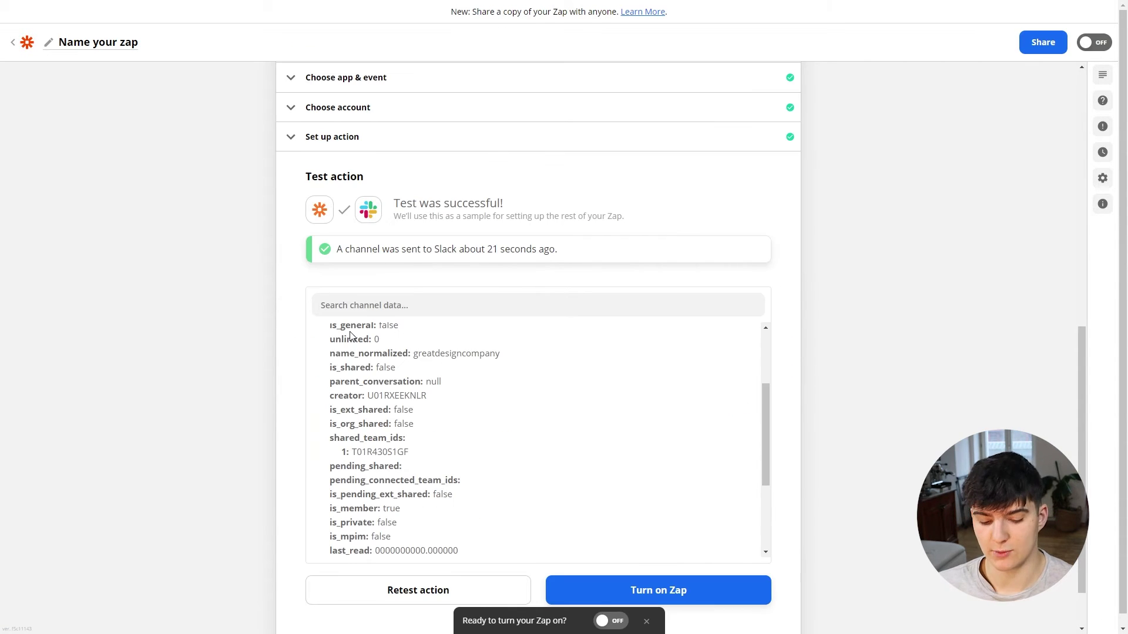
{"action": "key", "text": "alt+Tab"}
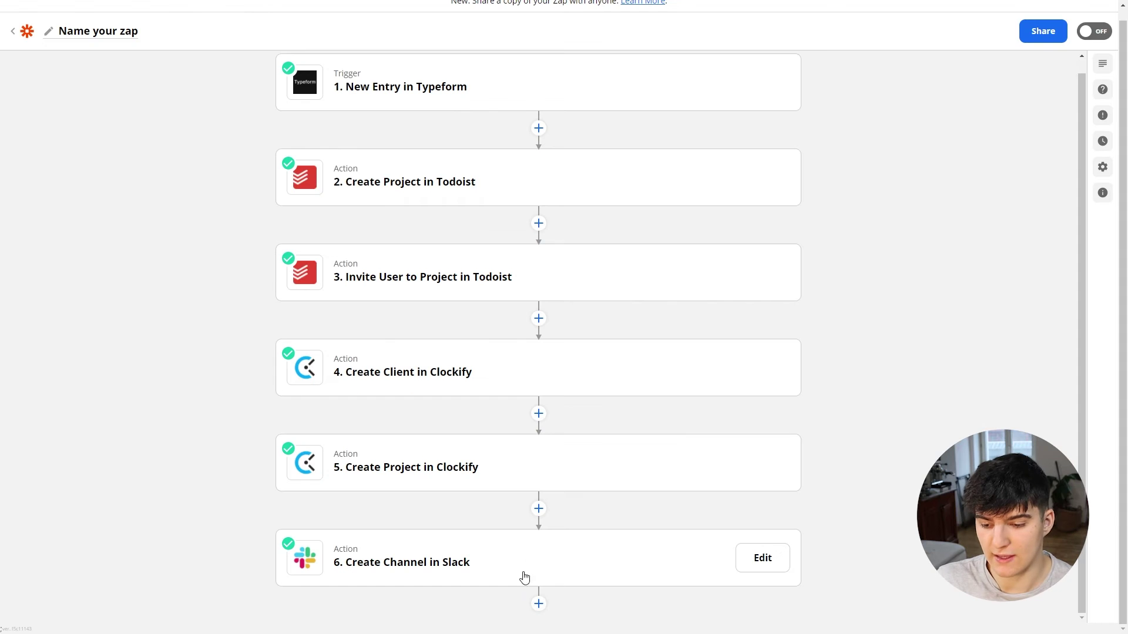
Step: Add a Slack Invite User To Channel action as step 7 with the connected Slack account
{"action": "left_click", "coordinate": [537, 609]}
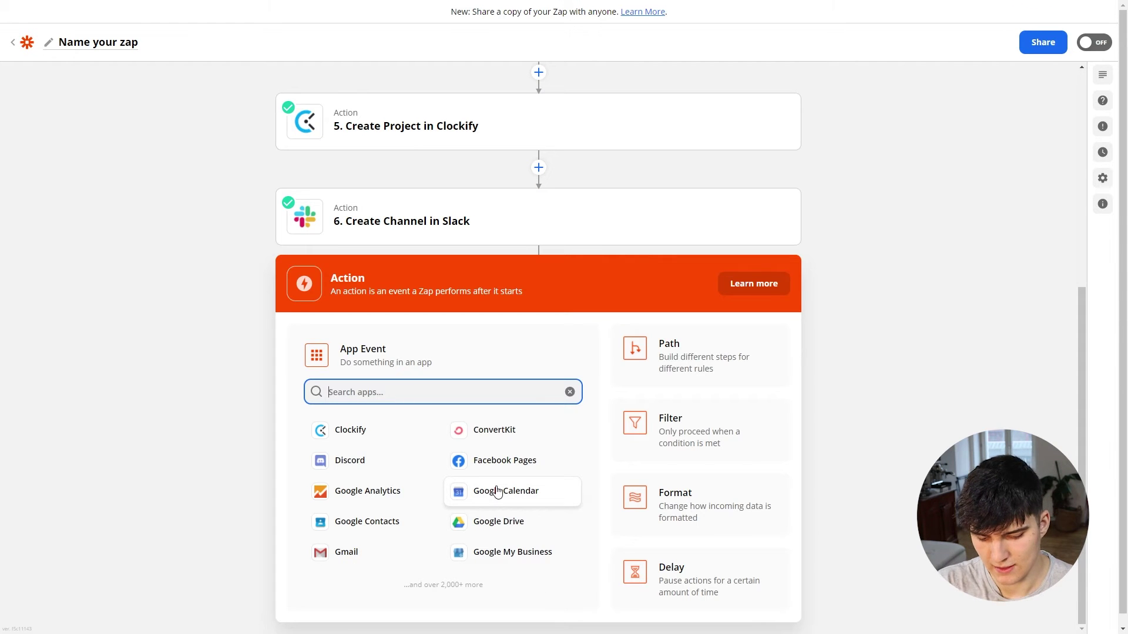
{"action": "type", "text": "slack"}
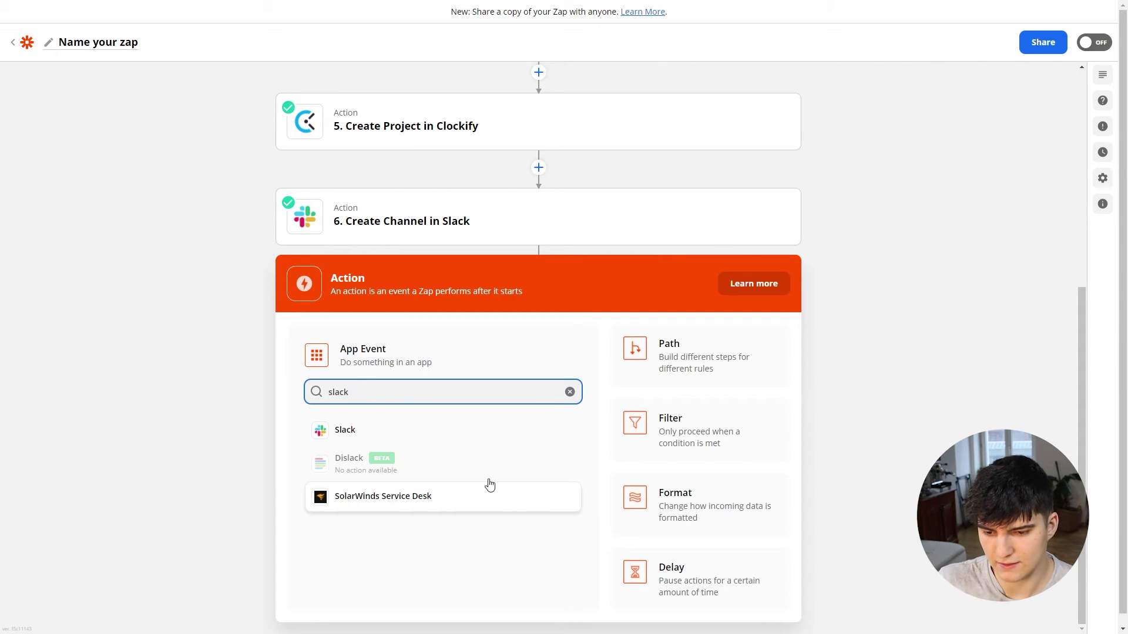
{"action": "left_click", "coordinate": [405, 431]}
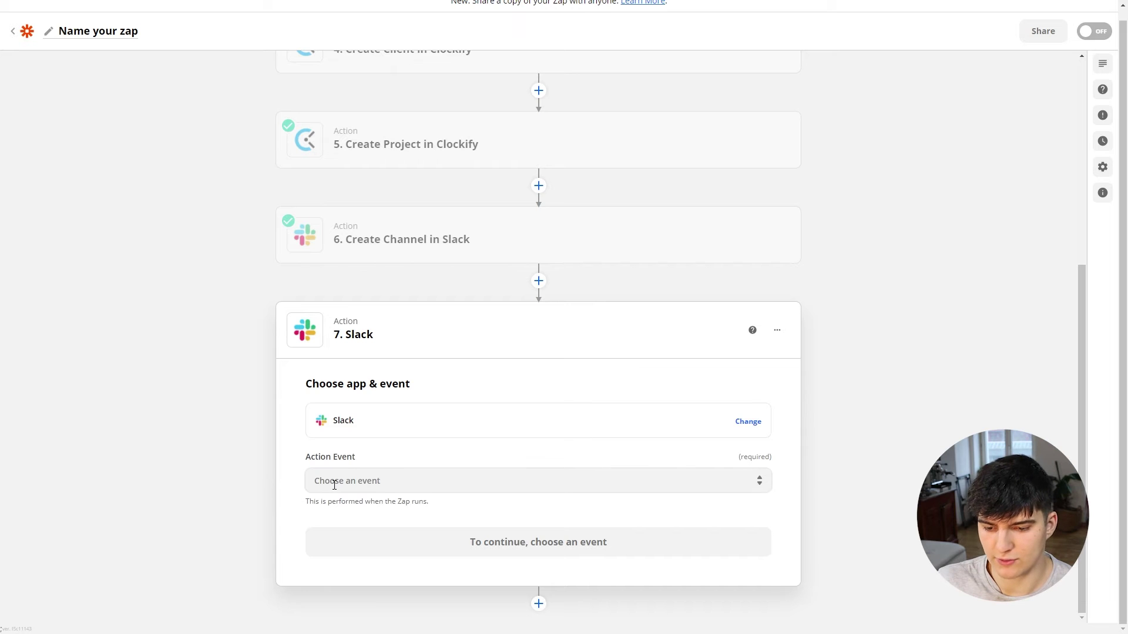
{"action": "left_click", "coordinate": [335, 485]}
{"action": "scroll", "coordinate": [400, 535], "scroll_direction": "down", "scroll_amount": 5}
{"action": "scroll", "coordinate": [399, 535], "scroll_direction": "down", "scroll_amount": 2}
{"action": "scroll", "coordinate": [398, 537], "scroll_direction": "up", "scroll_amount": 1}
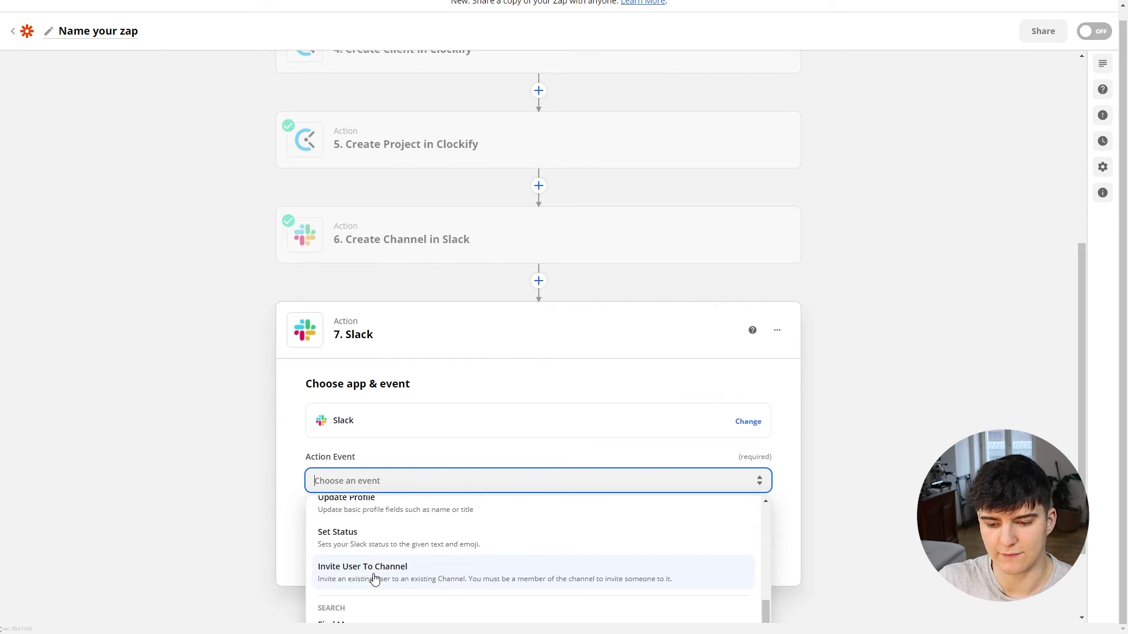
{"action": "left_click", "coordinate": [374, 579]}
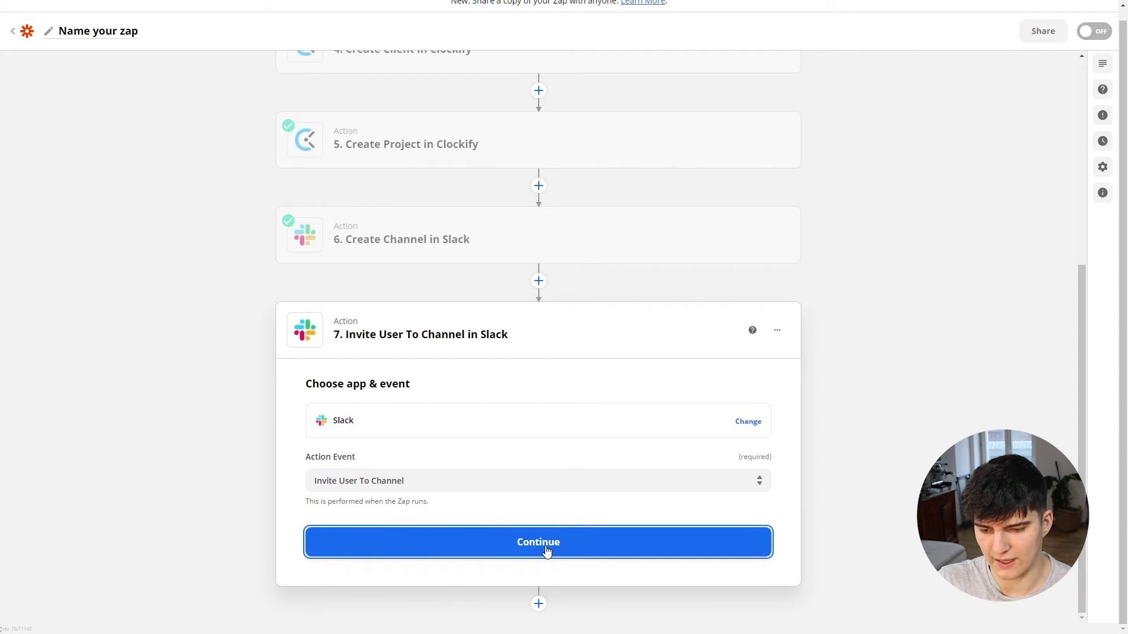
{"action": "left_click", "coordinate": [515, 544]}
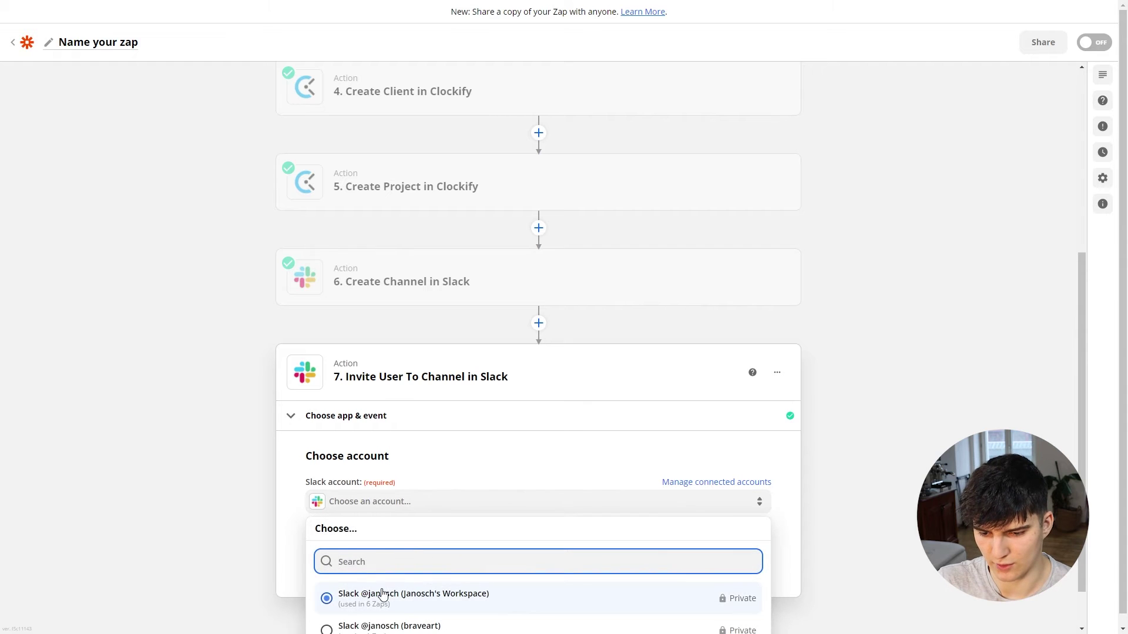
{"action": "left_click", "coordinate": [373, 595]}
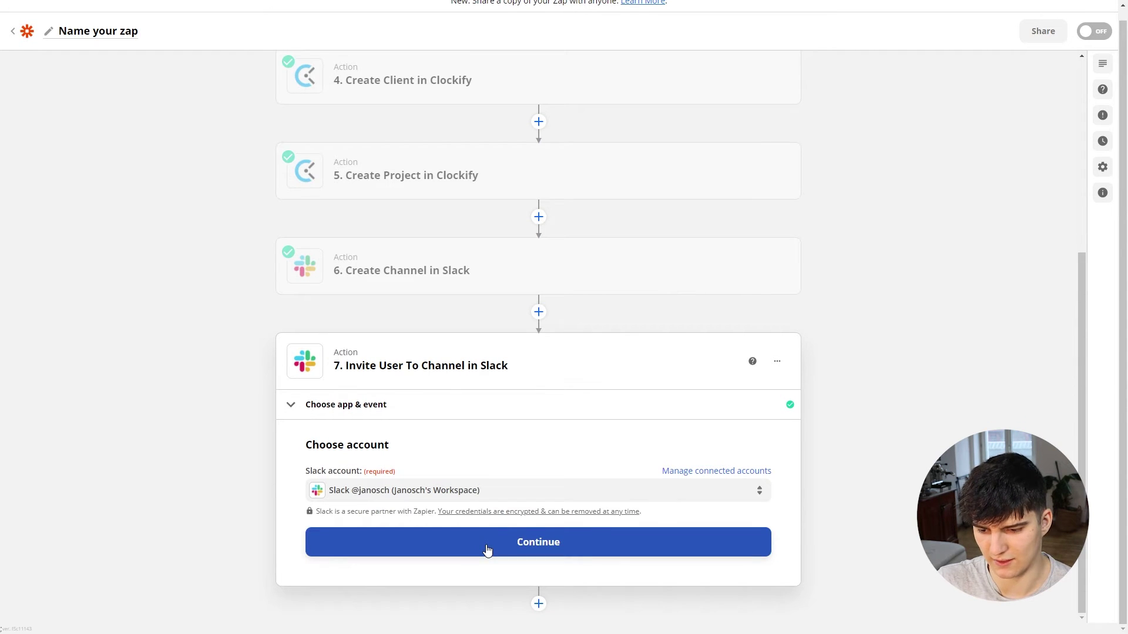
{"action": "left_click", "coordinate": [487, 549]}
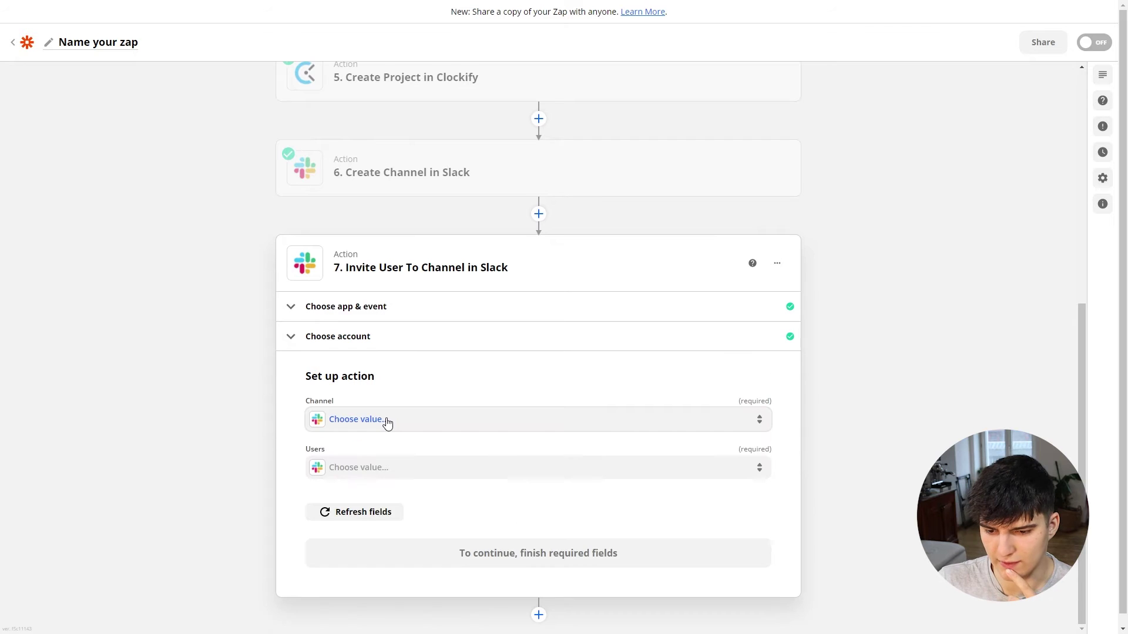
Step: Set the invite's Channel to step 6's Channel ID
{"action": "left_click", "coordinate": [387, 421]}
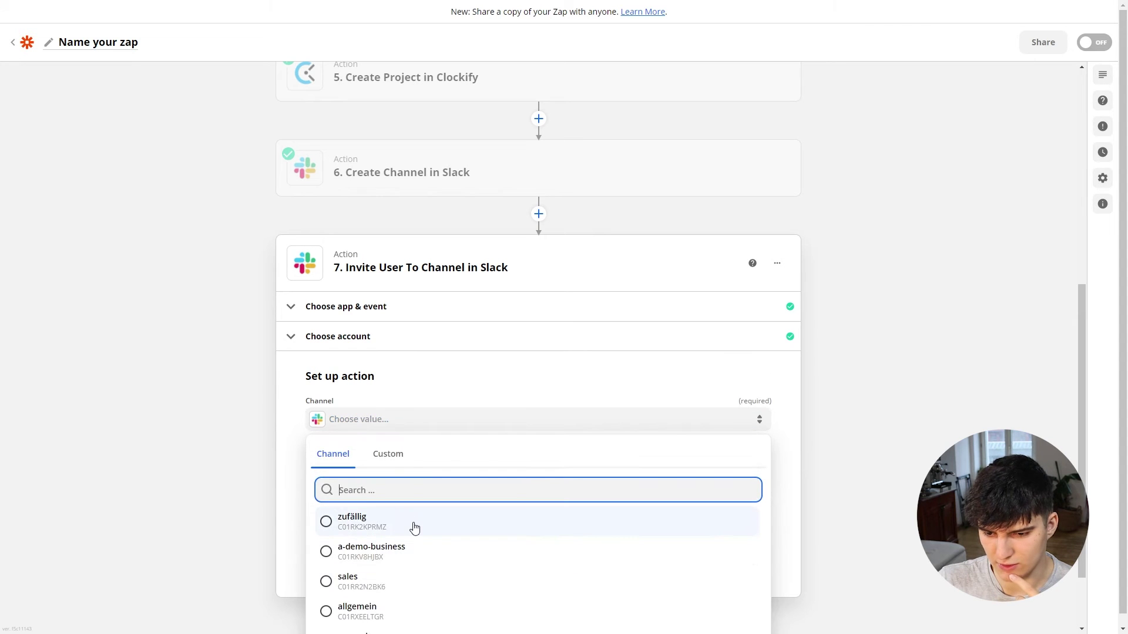
{"action": "left_click", "coordinate": [386, 457]}
{"action": "scroll", "coordinate": [405, 552], "scroll_direction": "down", "scroll_amount": 1}
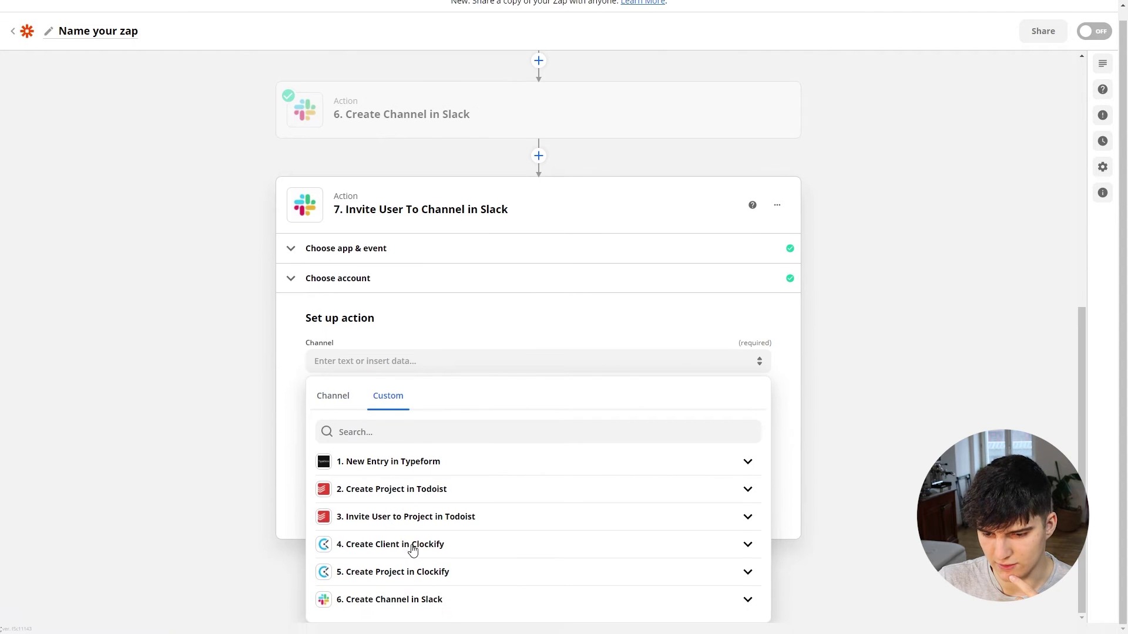
{"action": "left_click", "coordinate": [393, 599]}
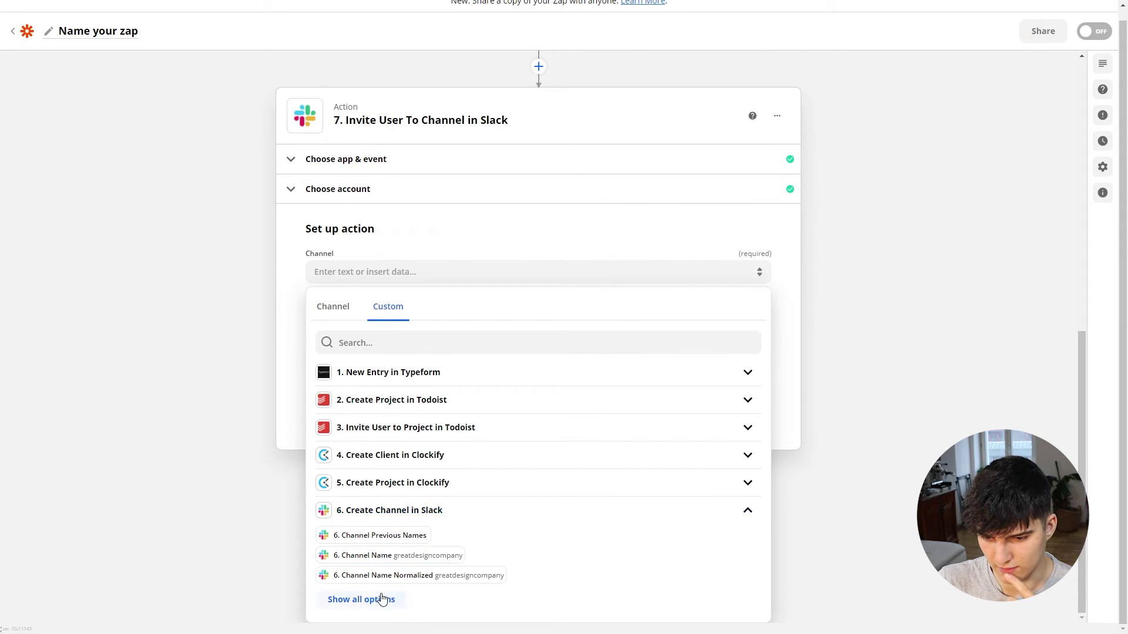
{"action": "left_click", "coordinate": [382, 599]}
{"action": "scroll", "coordinate": [416, 517], "scroll_direction": "down", "scroll_amount": 8}
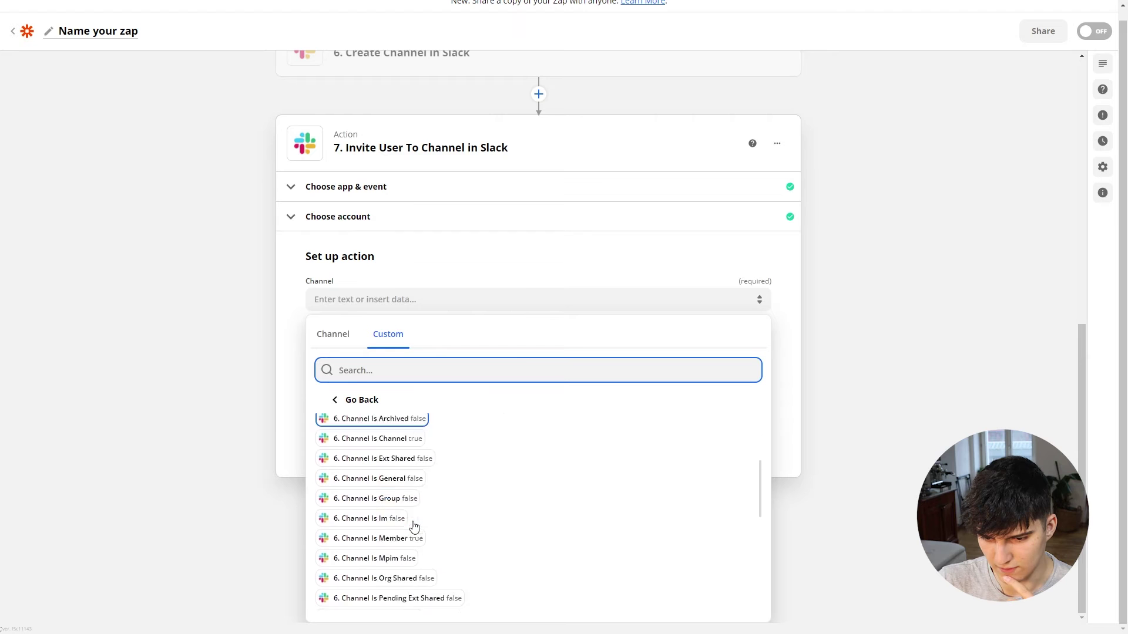
{"action": "scroll", "coordinate": [414, 524], "scroll_direction": "up", "scroll_amount": 5}
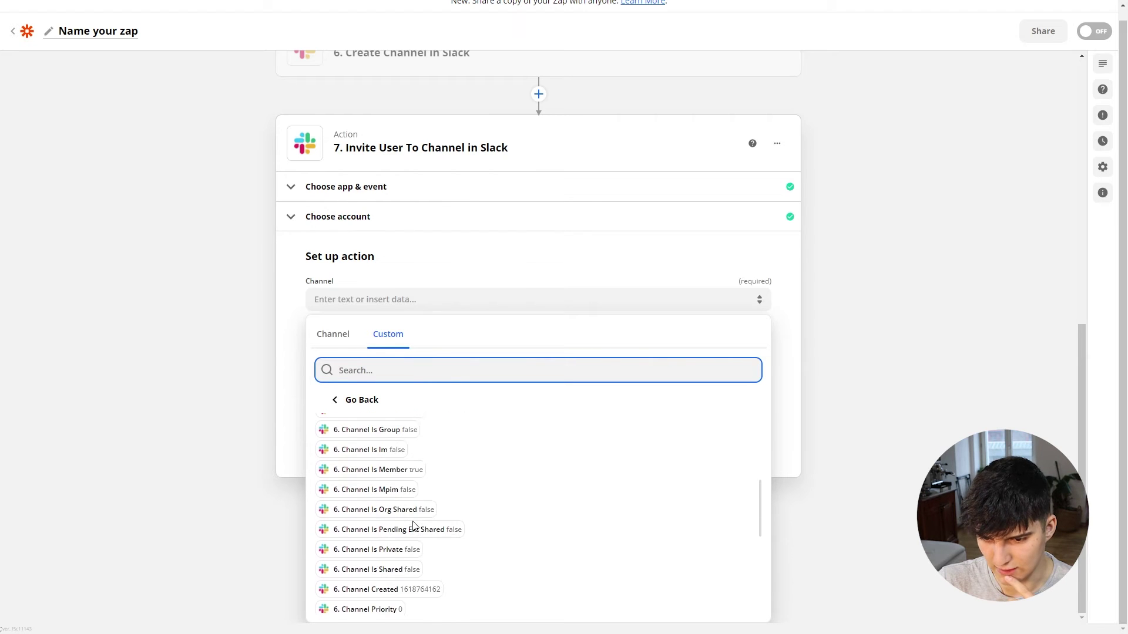
{"action": "scroll", "coordinate": [414, 523], "scroll_direction": "up", "scroll_amount": 5}
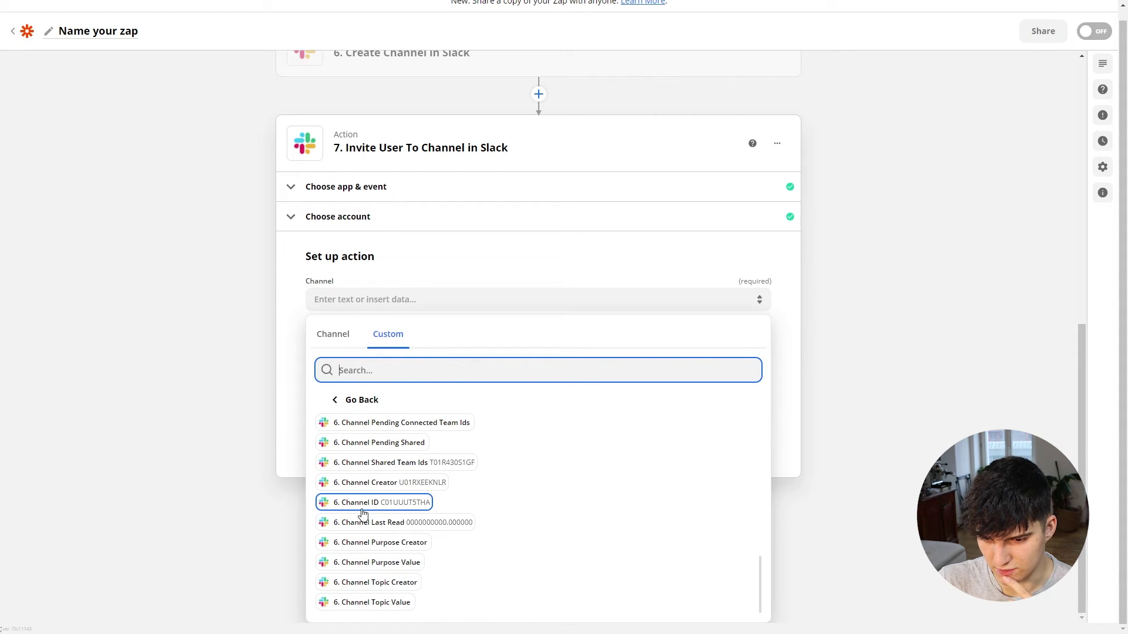
{"action": "left_click", "coordinate": [347, 504]}
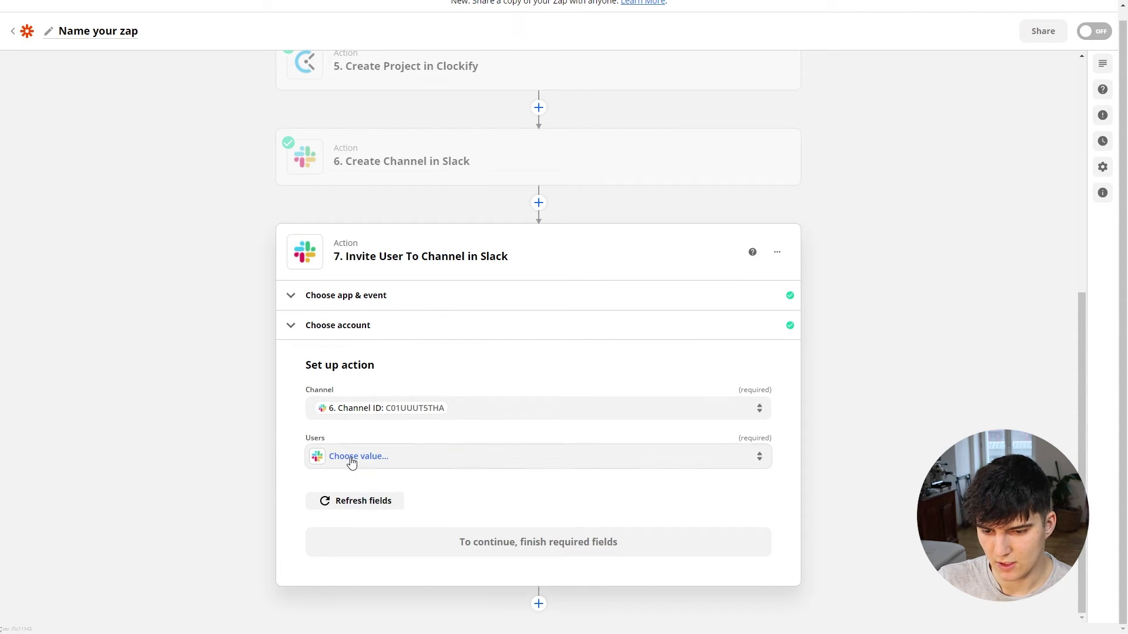
Step: Choose Test user as the invitee and continue to testing
{"action": "left_click", "coordinate": [351, 463]}
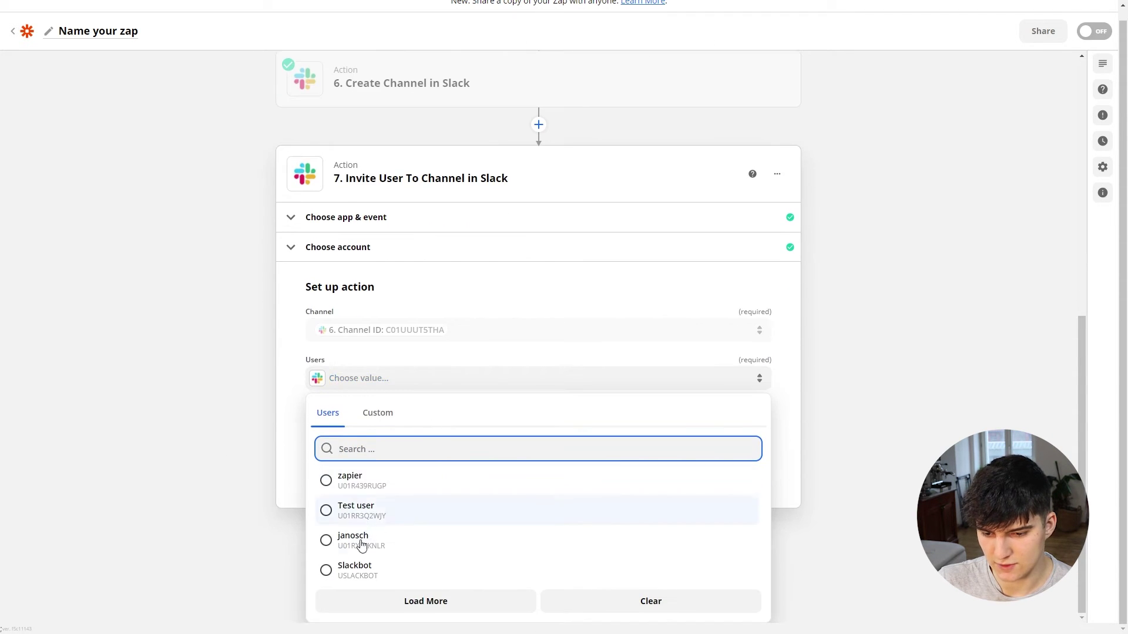
{"action": "left_click", "coordinate": [361, 512]}
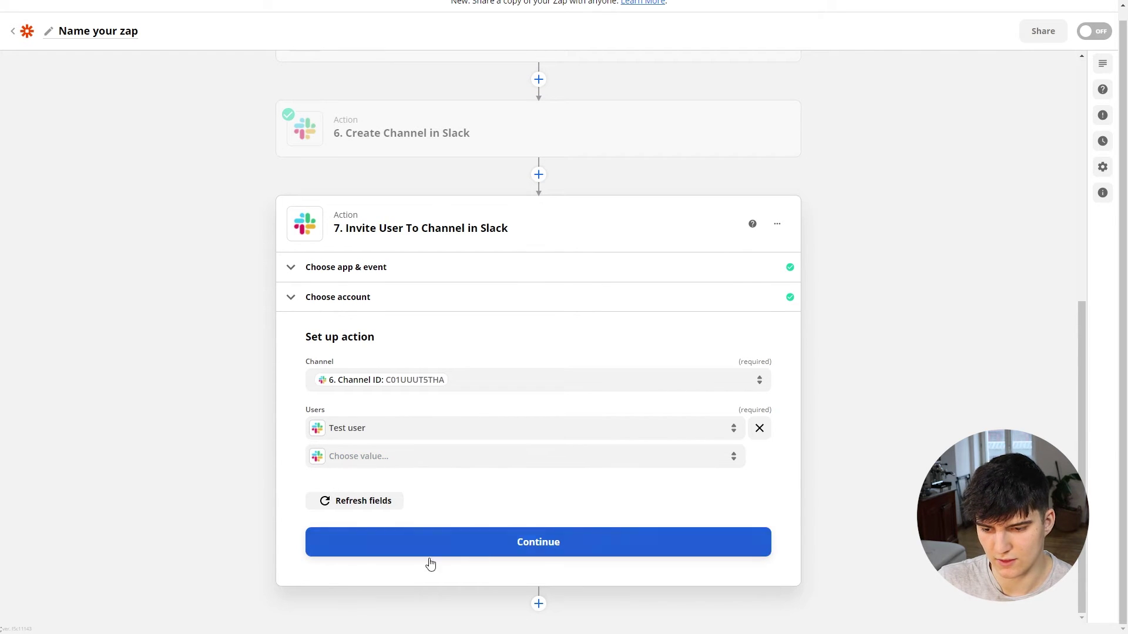
{"action": "left_click", "coordinate": [519, 545]}
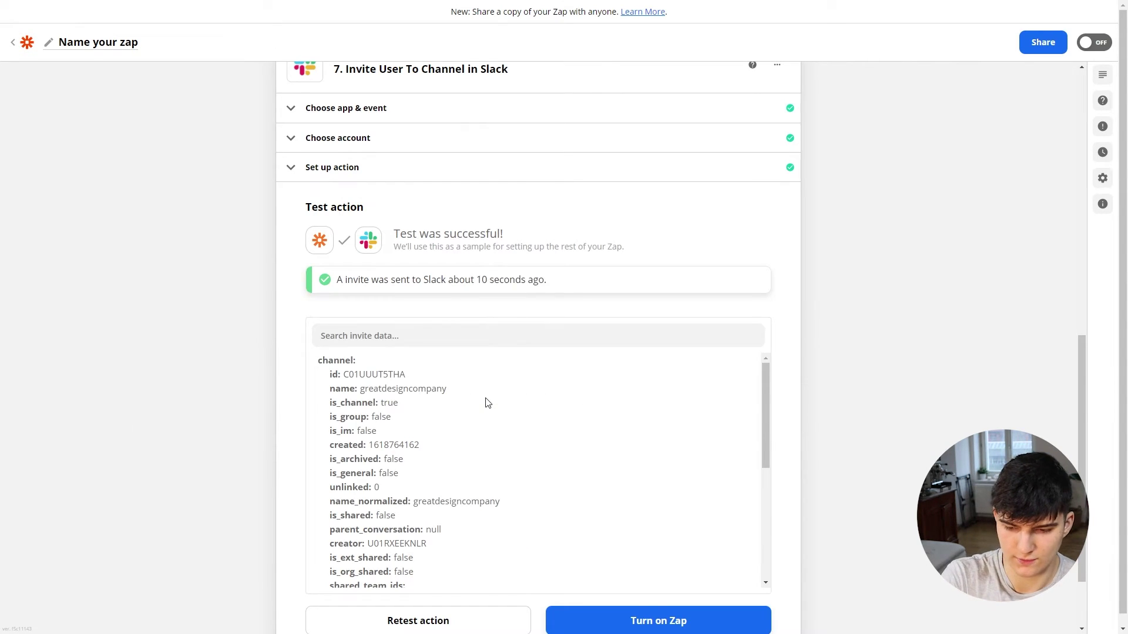
{"action": "key", "text": "alt+Tab"}
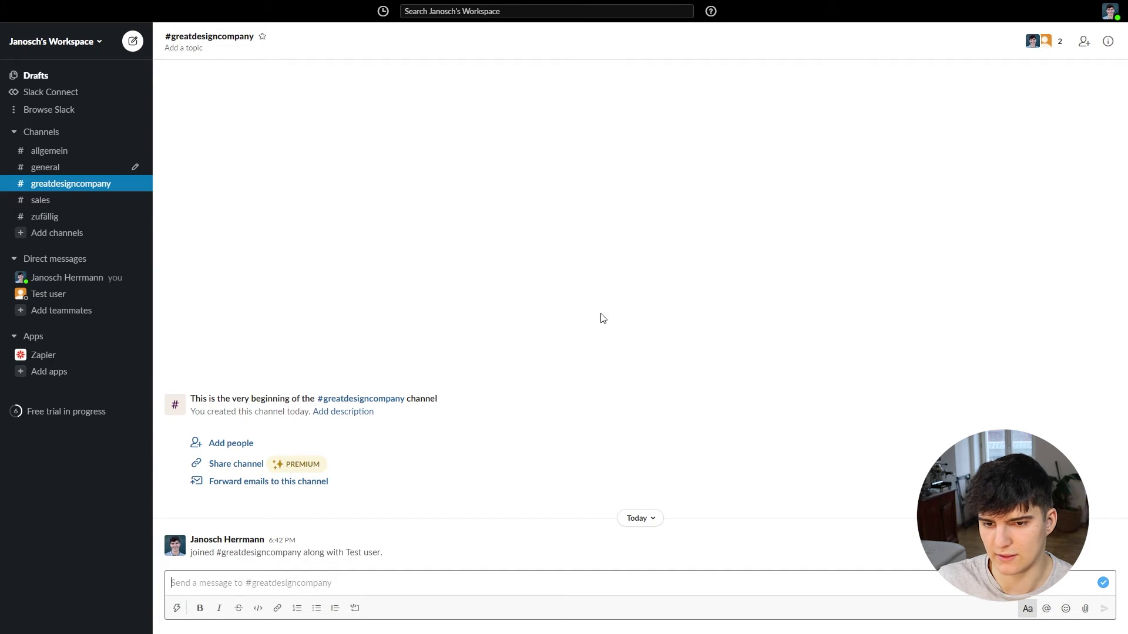
{"action": "key", "text": "alt+Tab"}
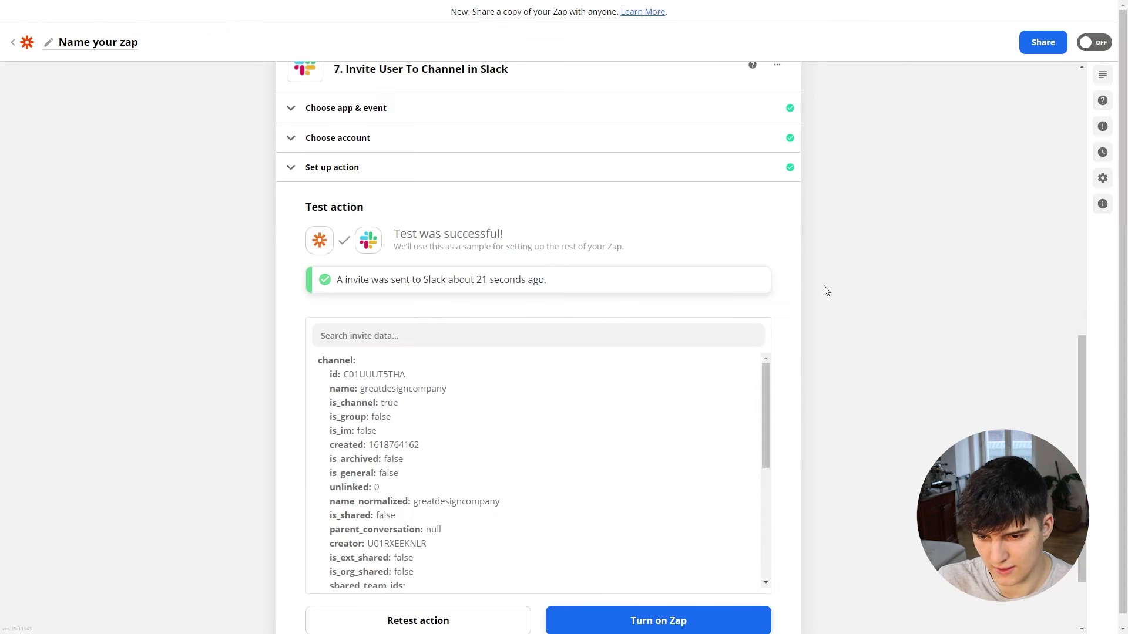
Step: Review step 7's Channel and Users settings, then close the step to complete the outline
{"action": "scroll", "coordinate": [533, 353], "scroll_direction": "down", "scroll_amount": 3}
{"action": "scroll", "coordinate": [390, 360], "scroll_direction": "up", "scroll_amount": 3}
{"action": "scroll", "coordinate": [390, 329], "scroll_direction": "up", "scroll_amount": 3}
{"action": "left_click", "coordinate": [366, 292]}
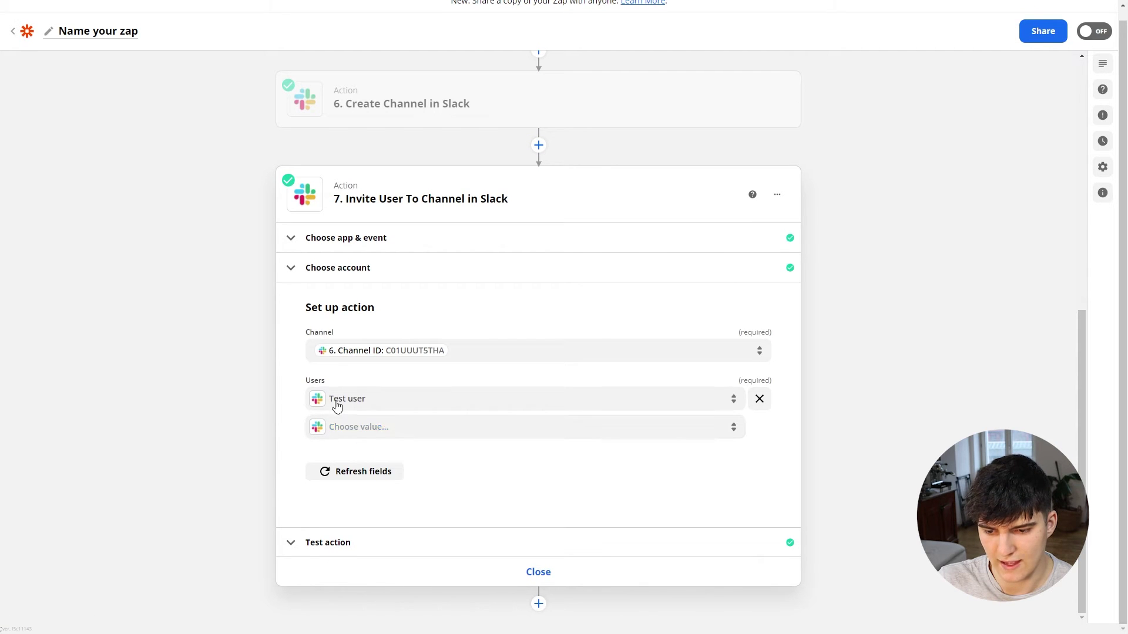
{"action": "left_click", "coordinate": [360, 437]}
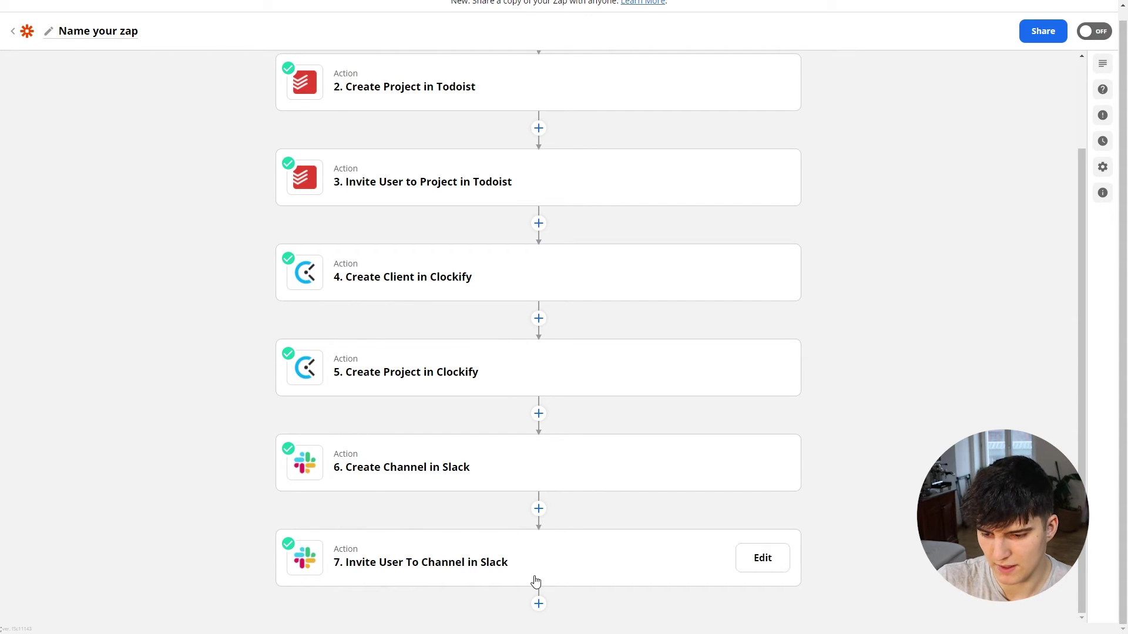
Step: Add step 8 with Google Drive as its app and list its action events
{"action": "left_click", "coordinate": [539, 603]}
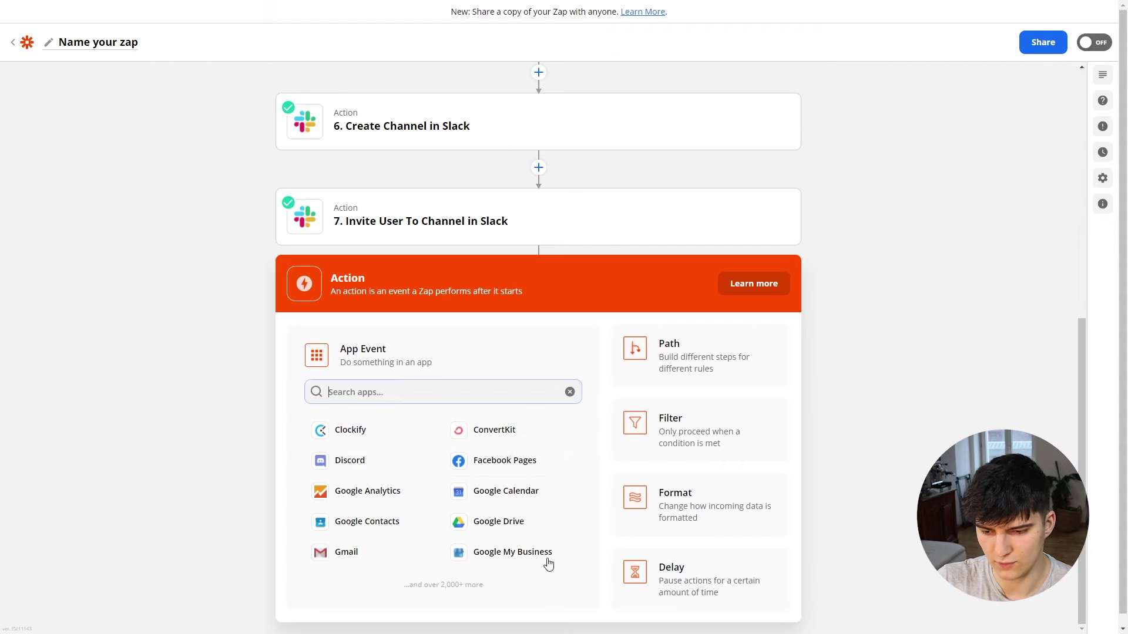
{"action": "type", "text": "driv"}
{"action": "left_click", "coordinate": [511, 447]}
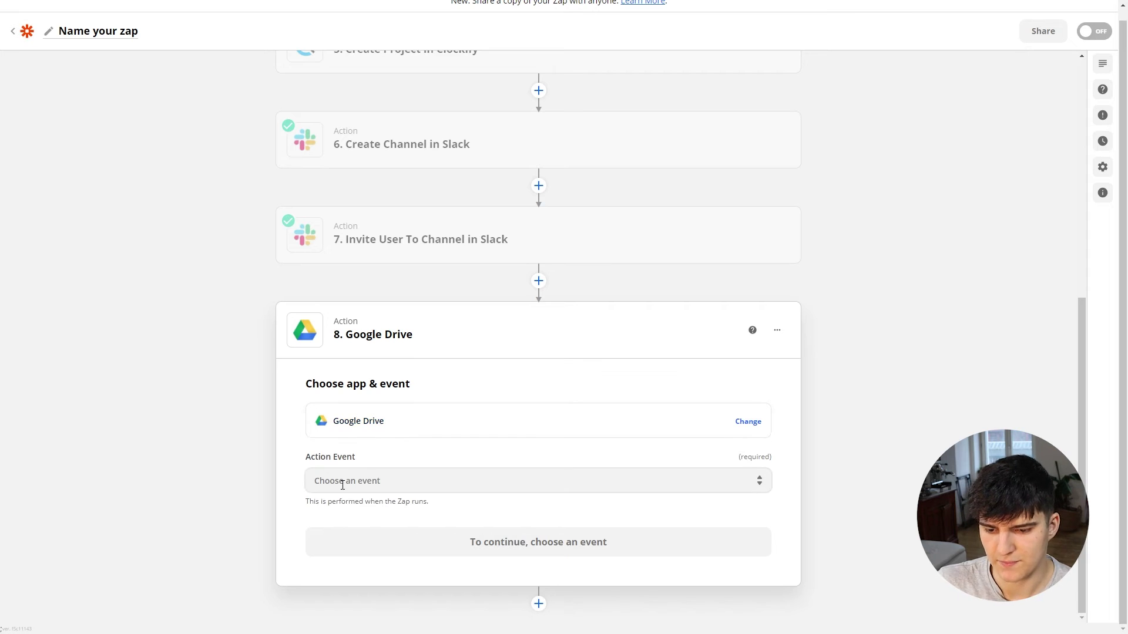
{"action": "left_click", "coordinate": [356, 481]}
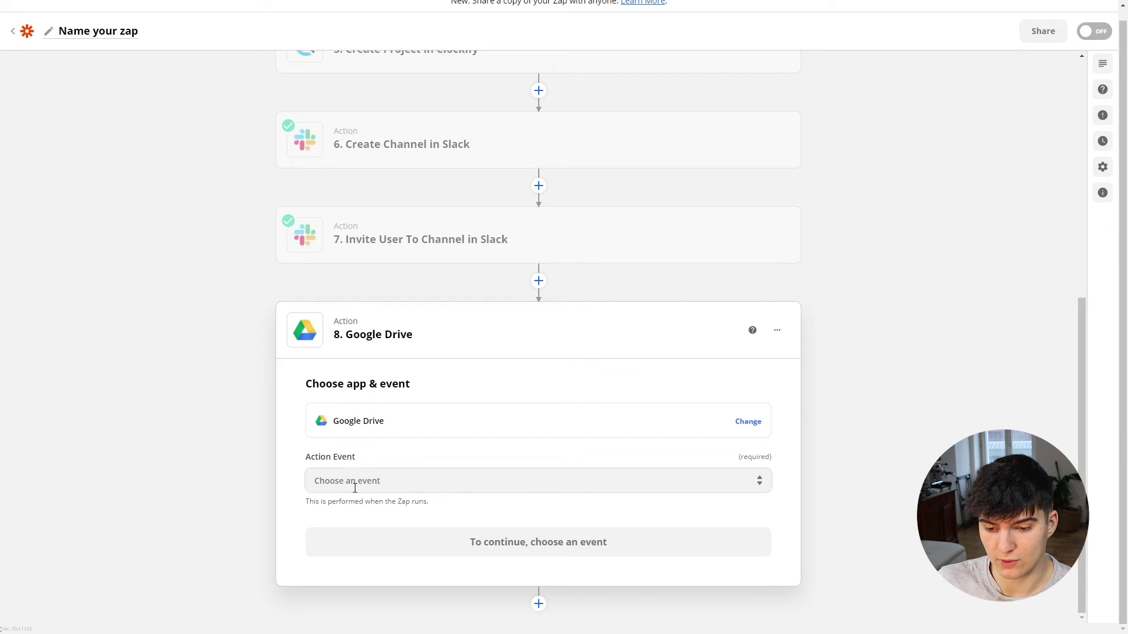
{"action": "scroll", "coordinate": [376, 517], "scroll_direction": "down", "scroll_amount": 2}
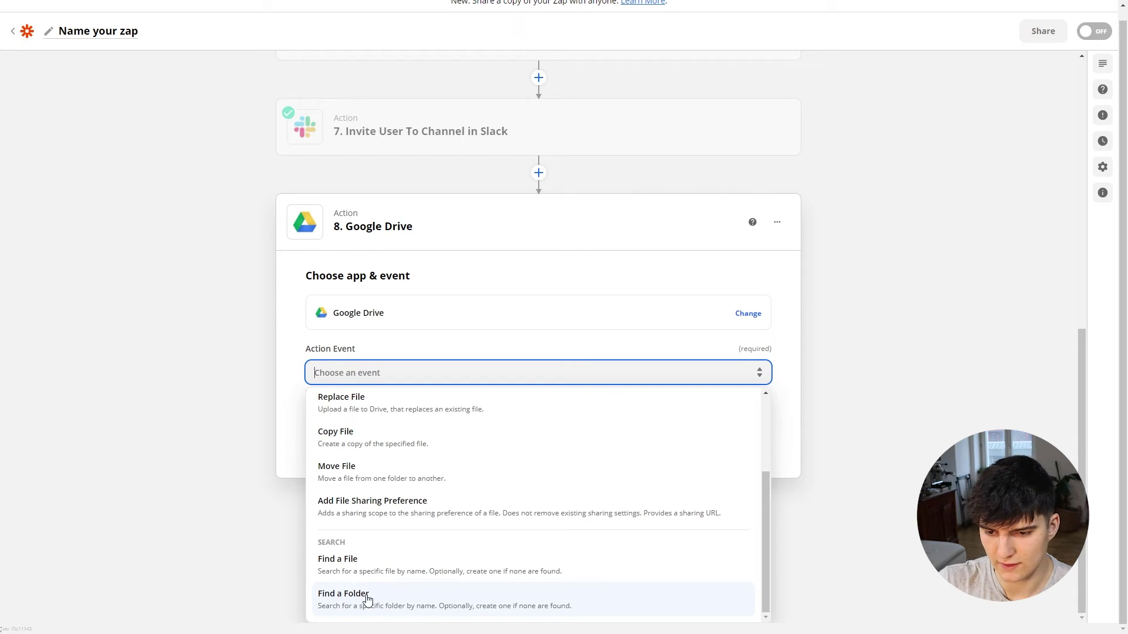
Step: Set step 8's event to Find a Folder and connect the Google Drive account
{"action": "left_click", "coordinate": [367, 600]}
{"action": "left_click", "coordinate": [364, 541]}
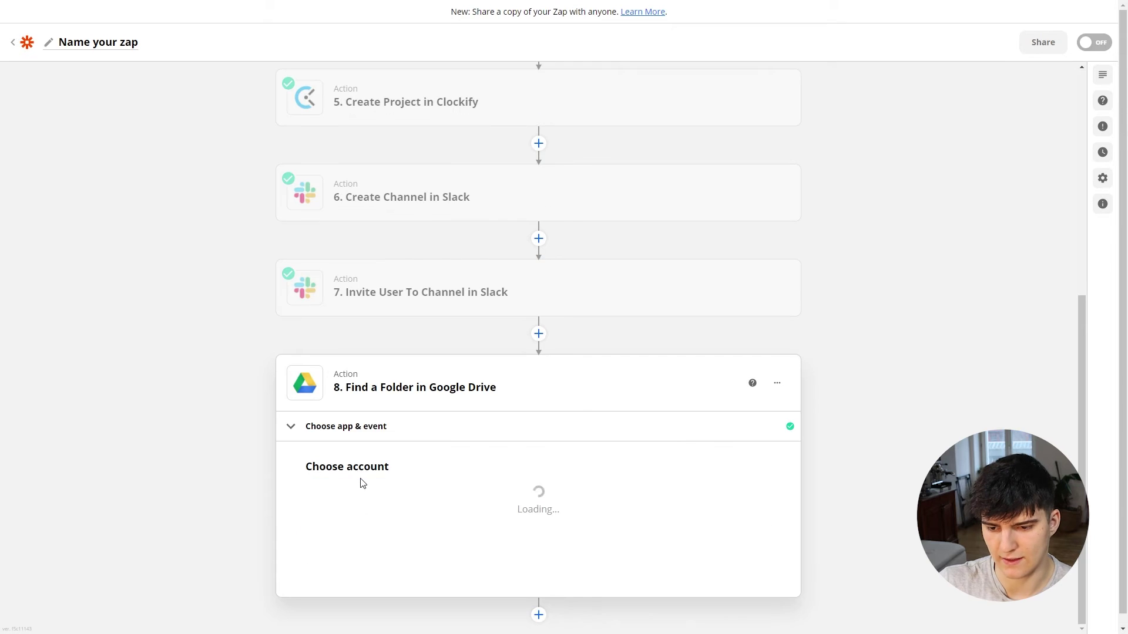
{"action": "left_click", "coordinate": [410, 498]}
{"action": "left_click", "coordinate": [408, 582]}
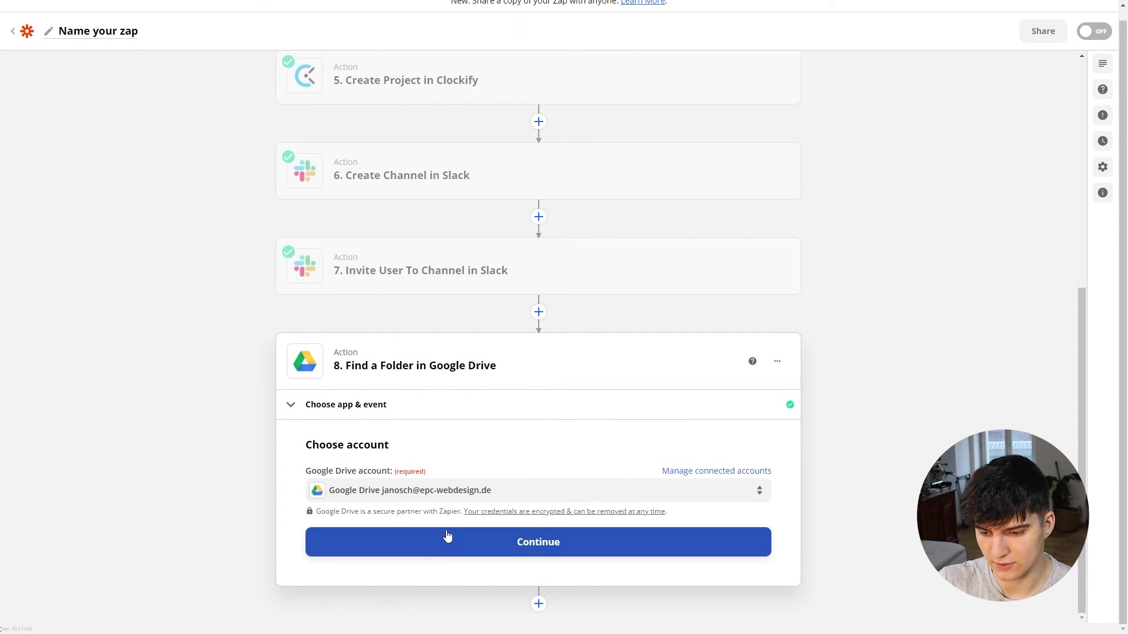
{"action": "left_click", "coordinate": [450, 535]}
Step: Use the Typeform business-name answer as Folder Name and set Drive to My Google Drive
{"action": "left_click", "coordinate": [414, 364]}
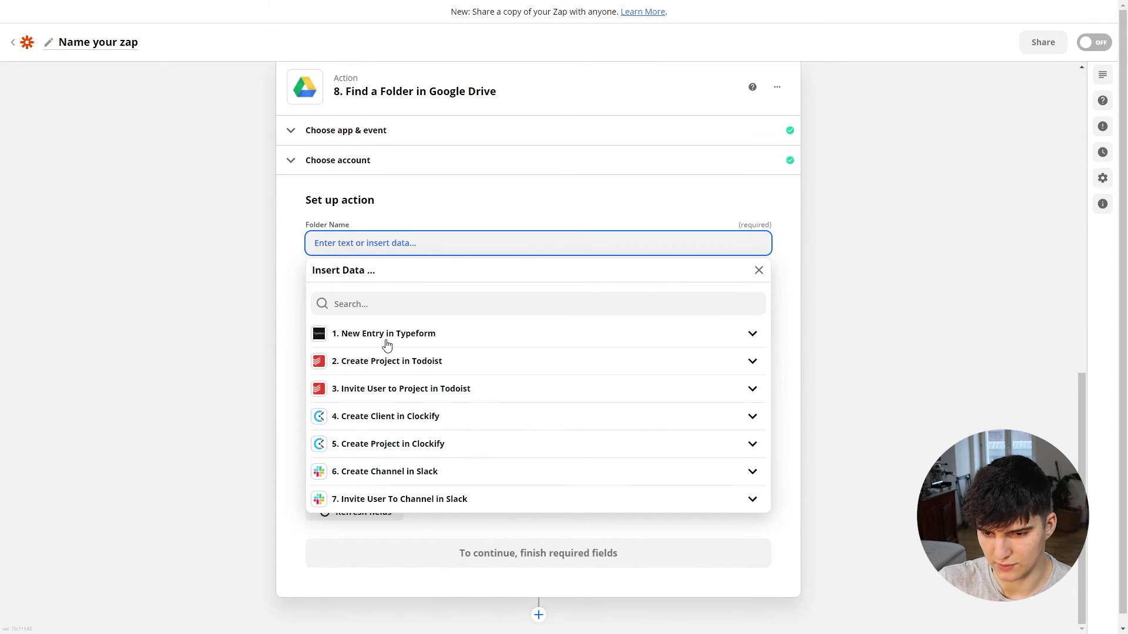
{"action": "left_click", "coordinate": [385, 340]}
{"action": "left_click", "coordinate": [360, 427]}
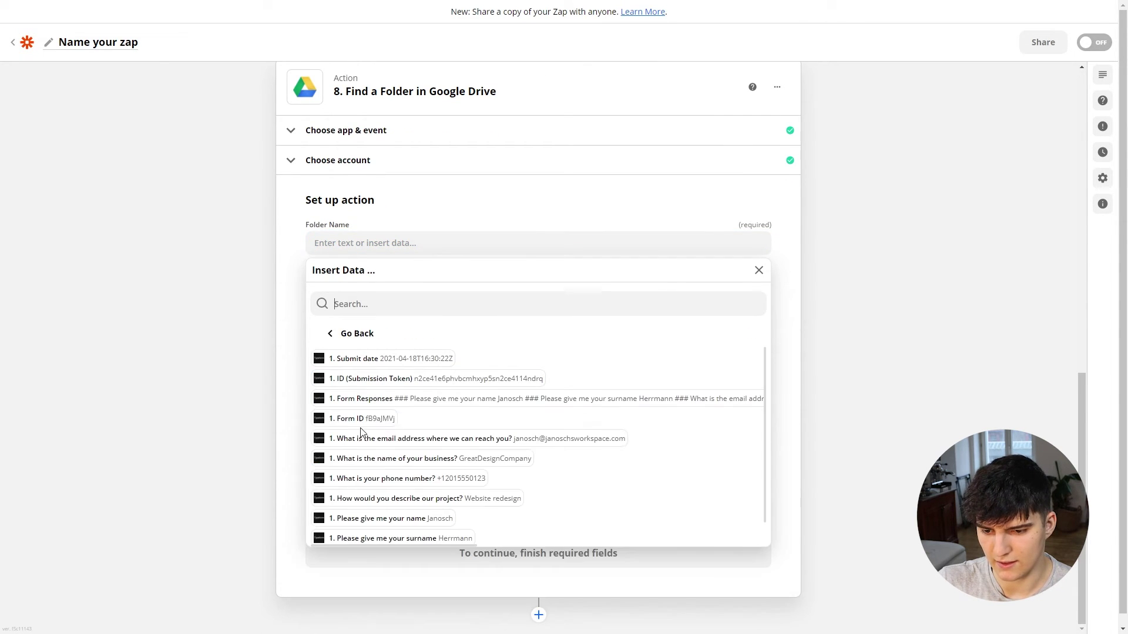
{"action": "left_click", "coordinate": [461, 462]}
{"action": "left_click", "coordinate": [228, 385]}
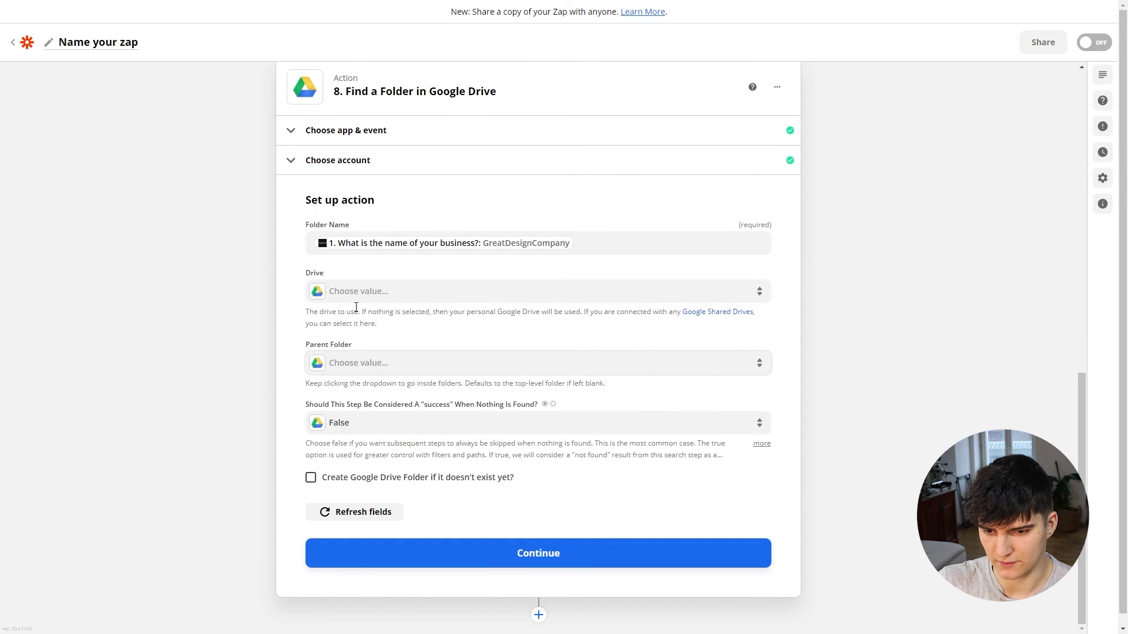
{"action": "left_click", "coordinate": [363, 292]}
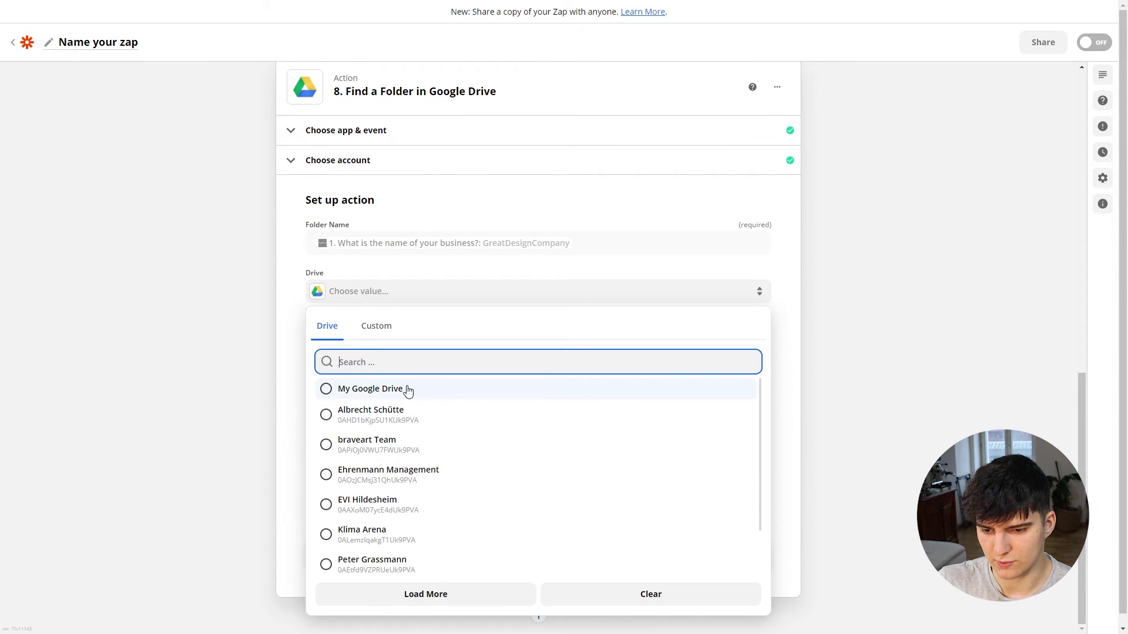
{"action": "left_click", "coordinate": [404, 389]}
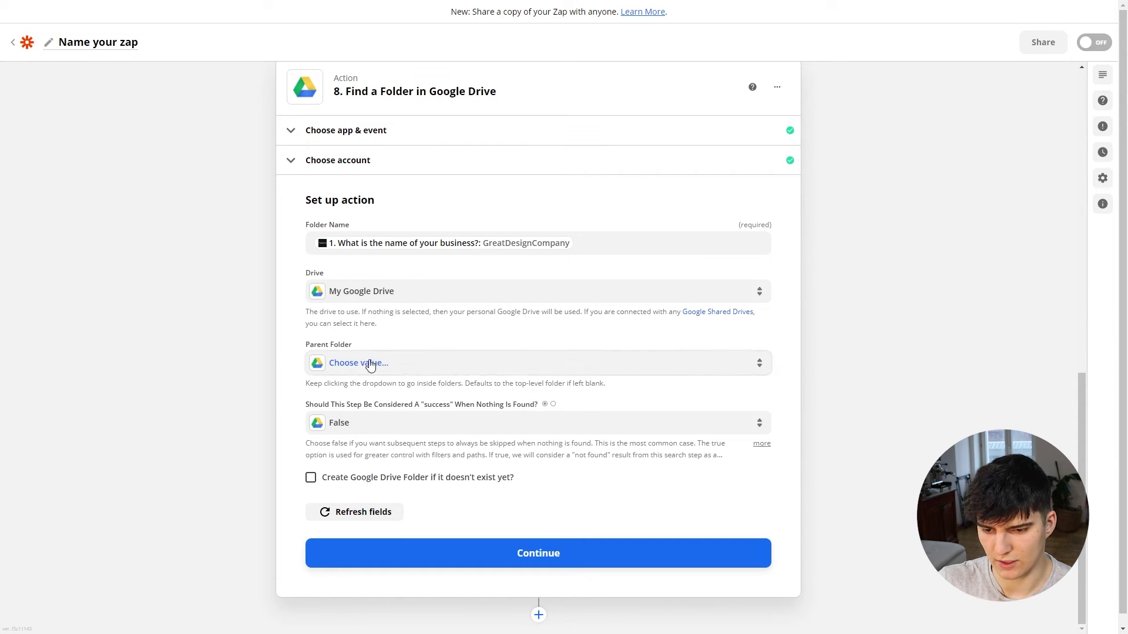
{"action": "scroll", "coordinate": [382, 408], "scroll_direction": "down", "scroll_amount": 1}
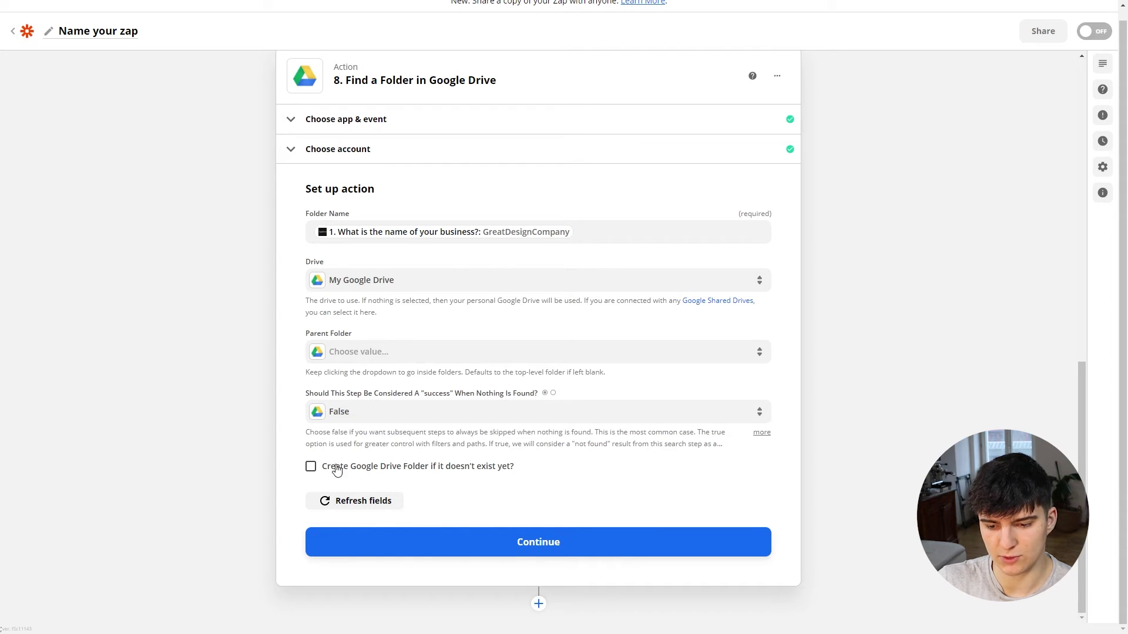
Step: Enable creating the folder if missing, remove the extra fields, and test step 8
{"action": "left_click", "coordinate": [310, 467]}
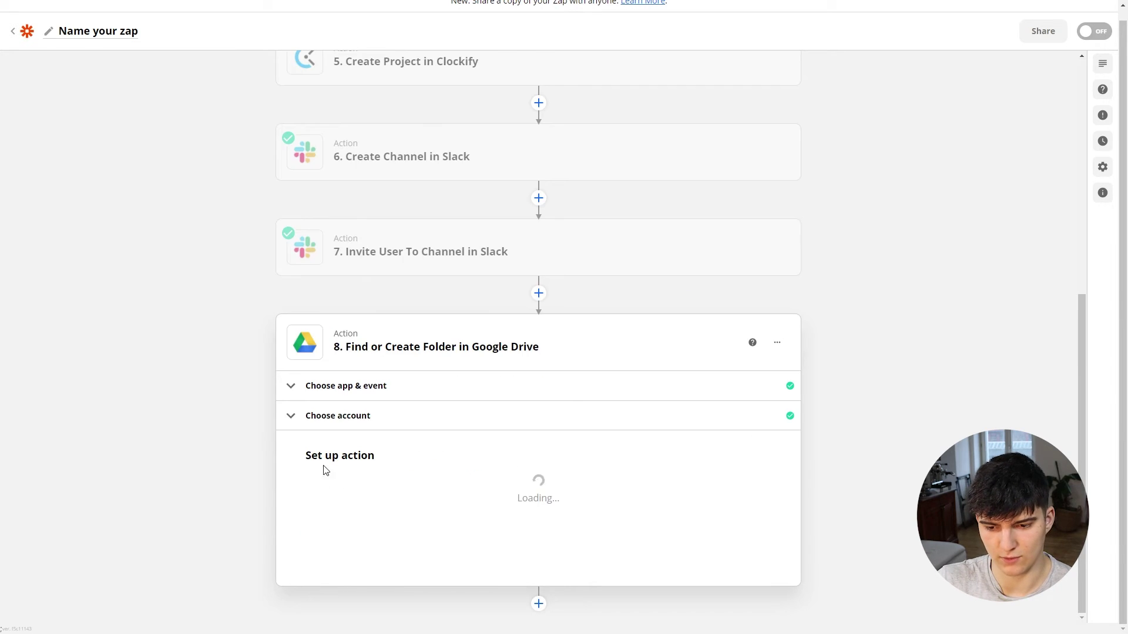
{"action": "left_click", "coordinate": [350, 416]}
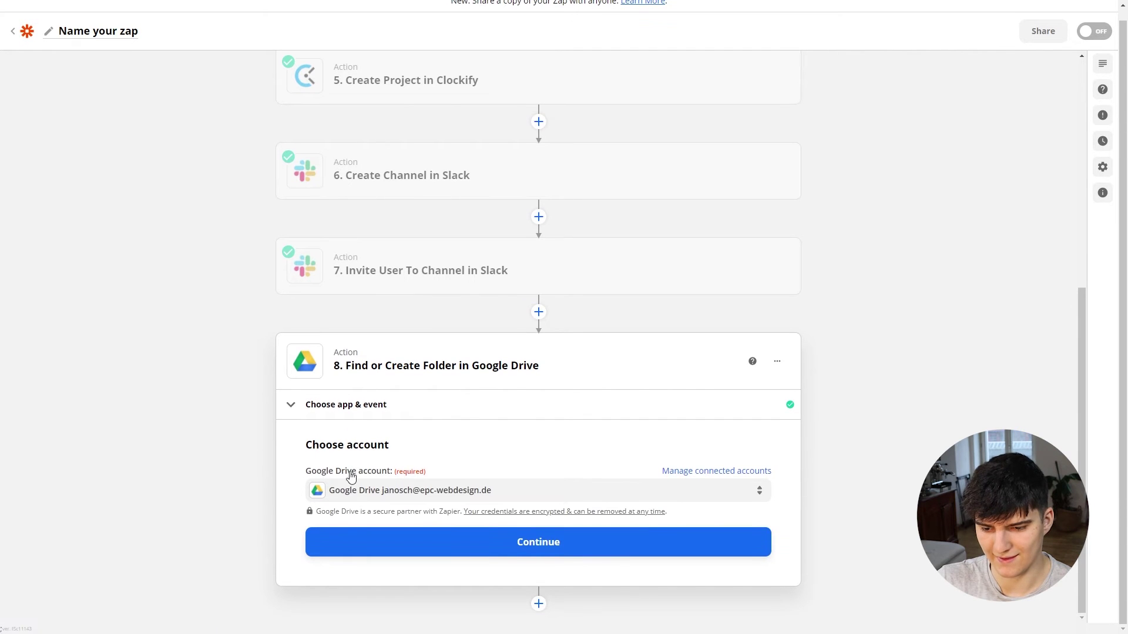
{"action": "left_click", "coordinate": [371, 530]}
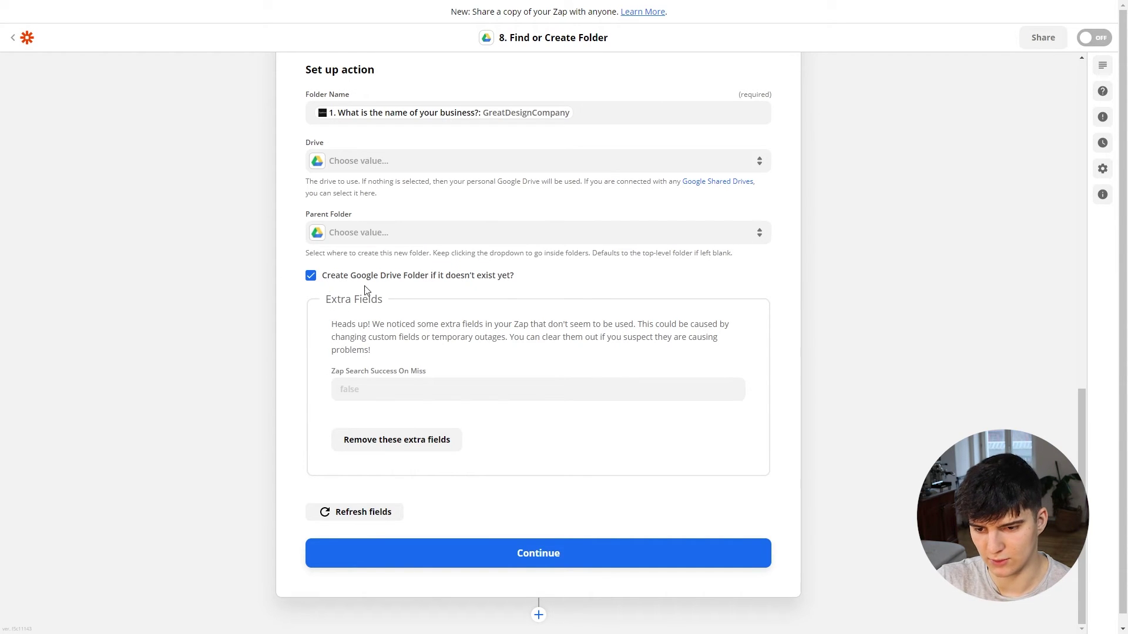
{"action": "left_click", "coordinate": [399, 445]}
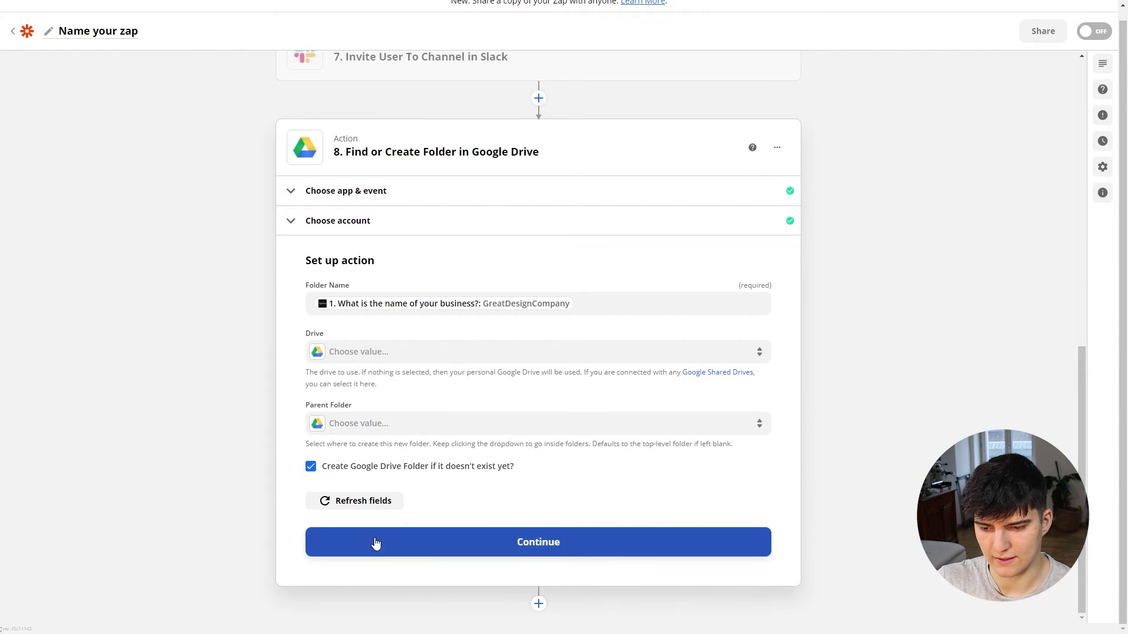
{"action": "left_click", "coordinate": [536, 553]}
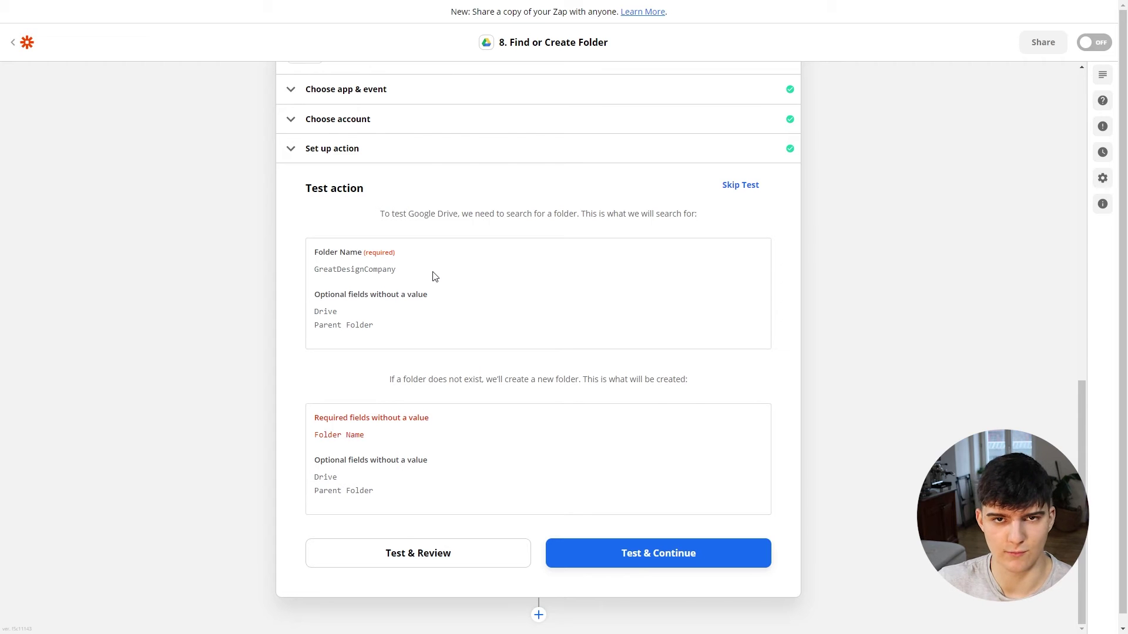
{"action": "scroll", "coordinate": [582, 502], "scroll_direction": "down", "scroll_amount": 1}
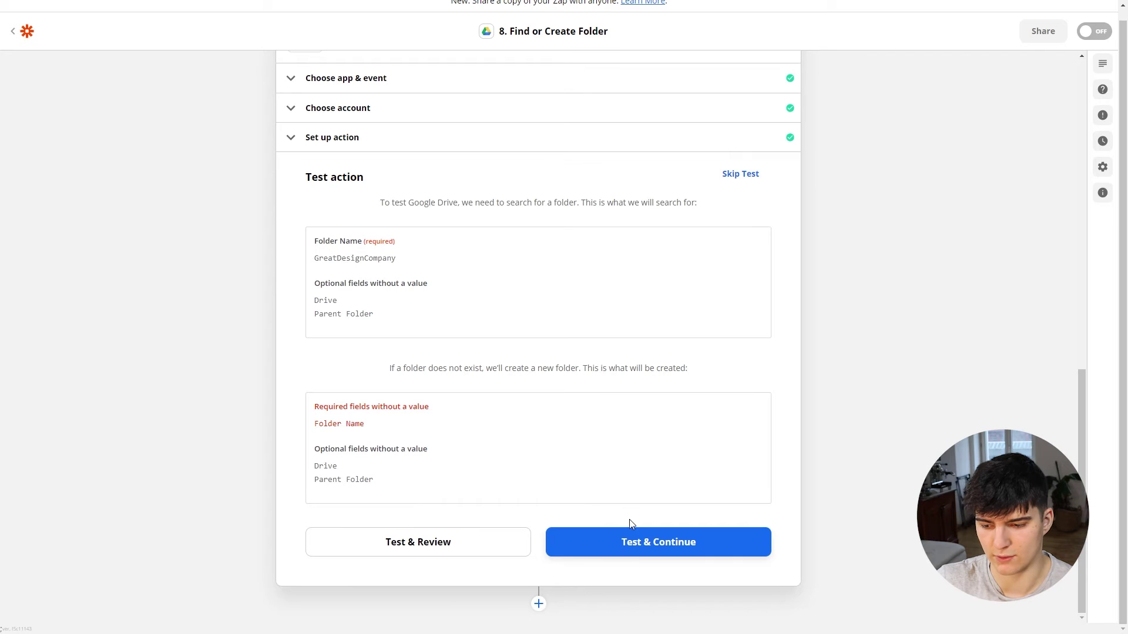
{"action": "left_click", "coordinate": [636, 551]}
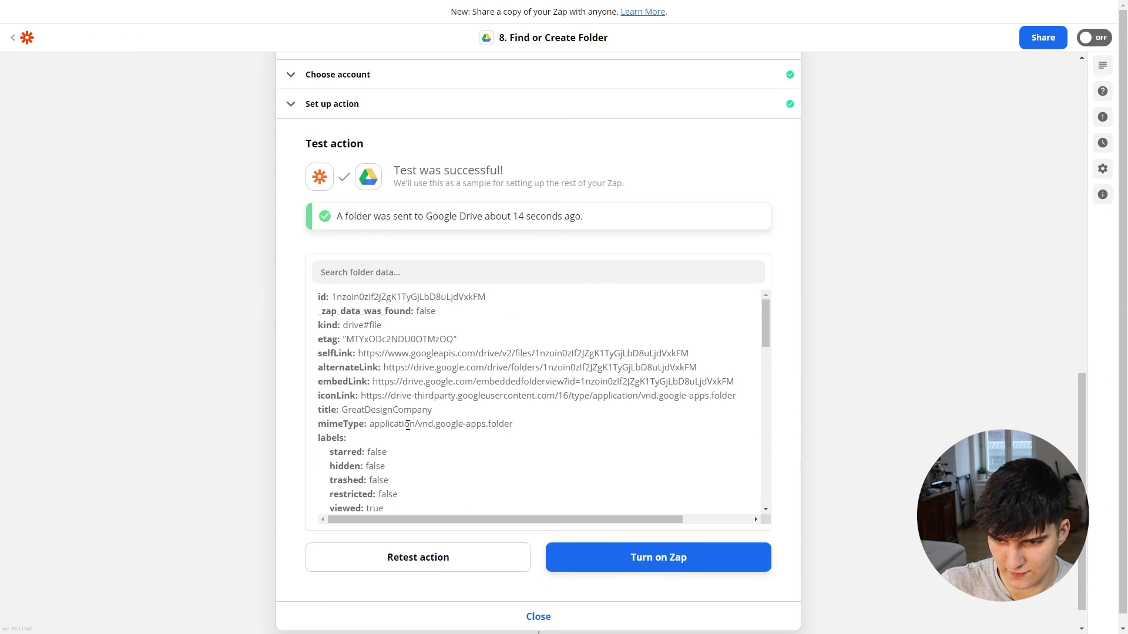
{"action": "key", "text": "ctrl+Tab"}
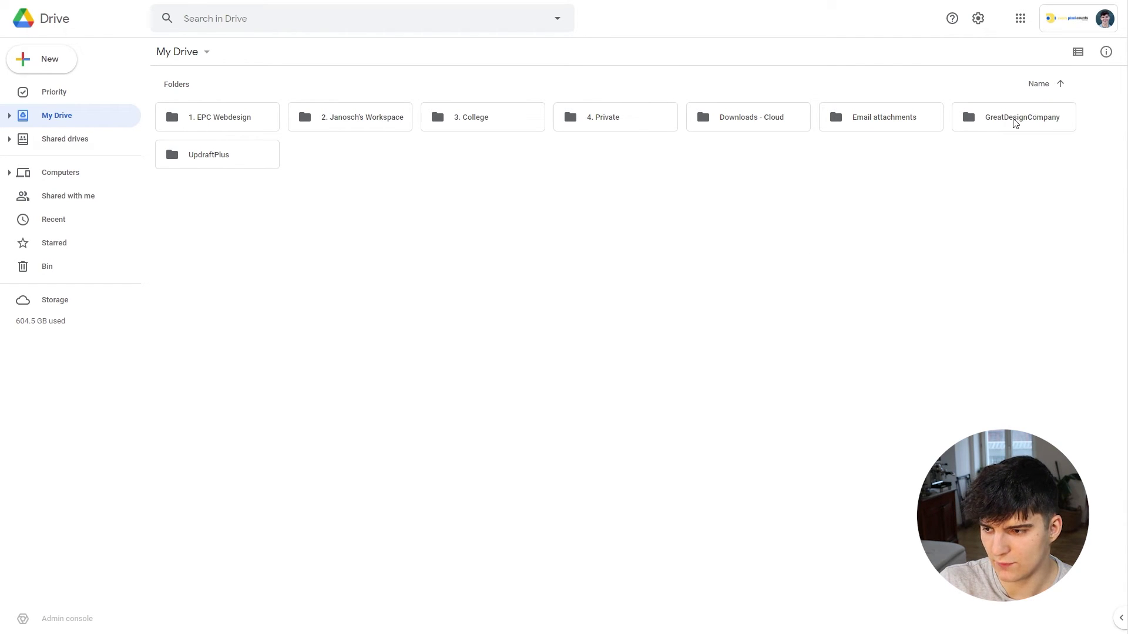
Step: Open the GreatDesignCompany folder in My Drive, then return to Zapier's step list
{"action": "left_click", "coordinate": [1034, 126]}
{"action": "double_click", "coordinate": [1033, 126]}
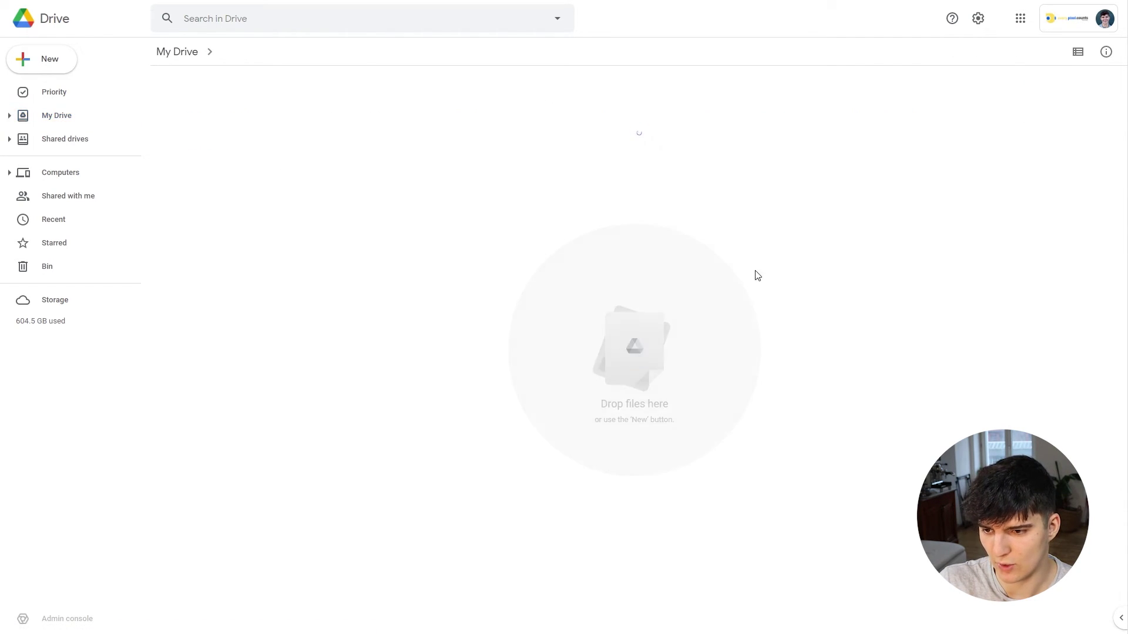
{"action": "left_click", "coordinate": [190, 59]}
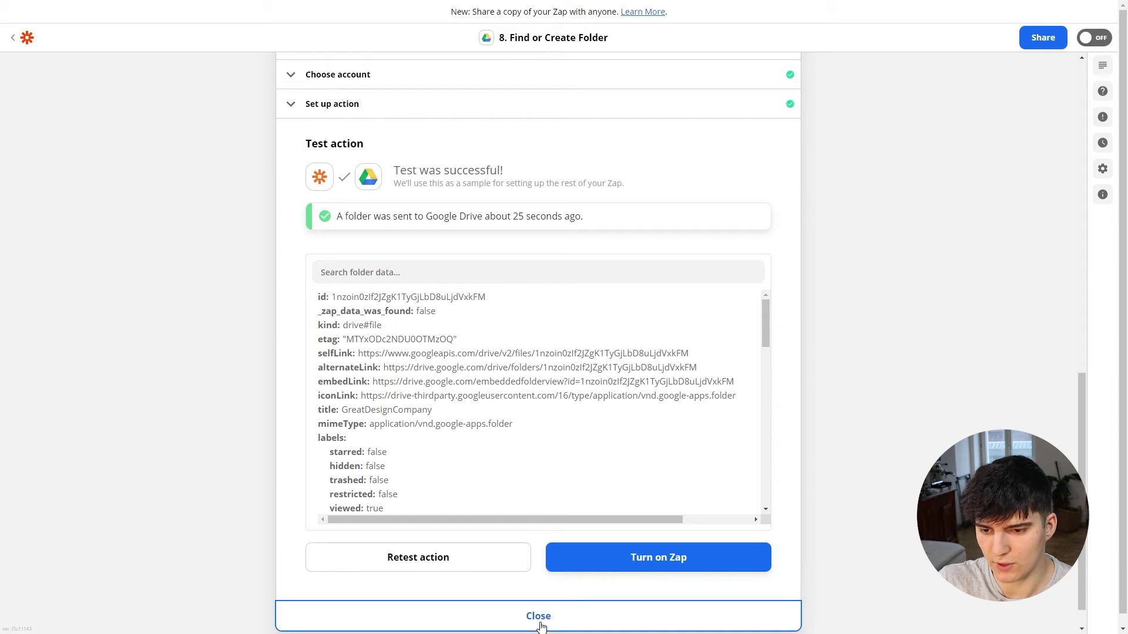
{"action": "left_click", "coordinate": [538, 623]}
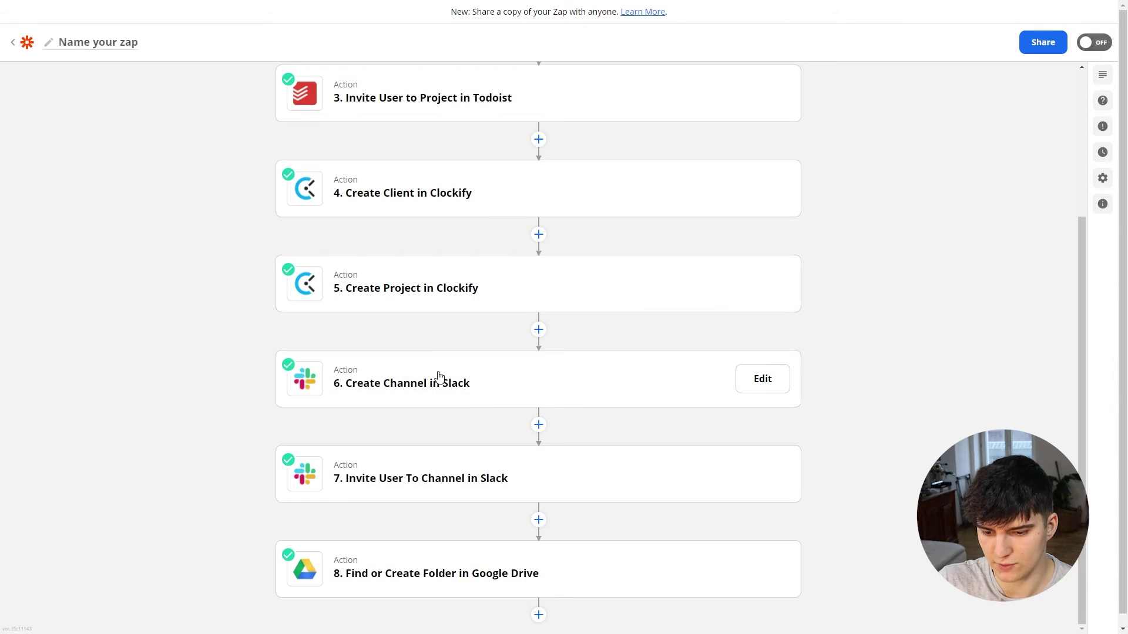
Step: Add step 9 as Google Drive Create Folder with the connected Drive account
{"action": "left_click", "coordinate": [538, 606]}
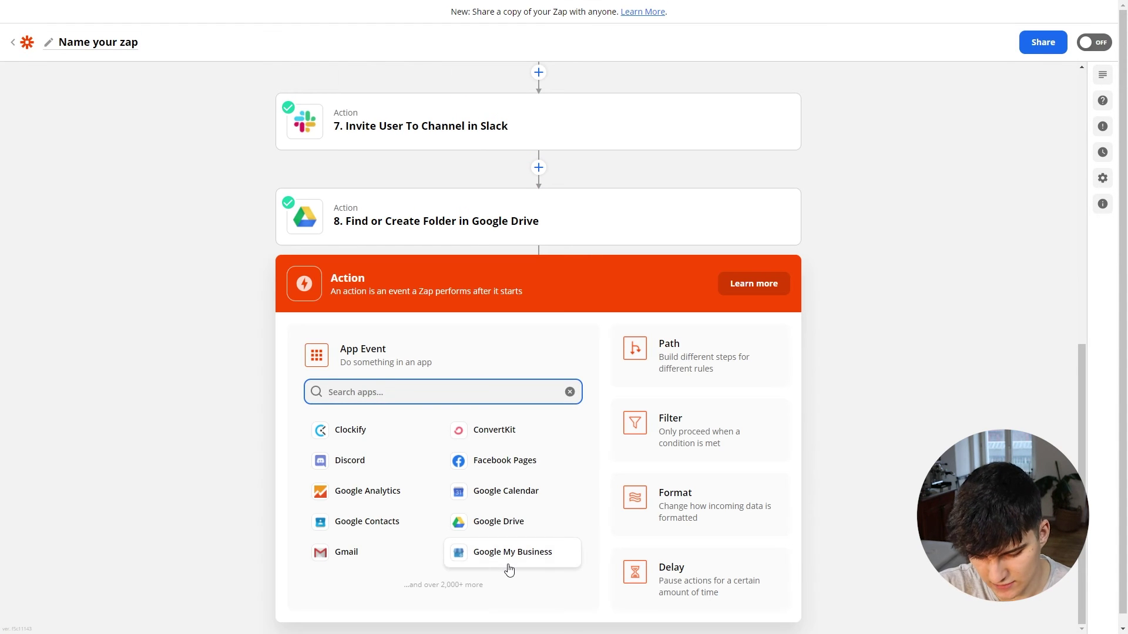
{"action": "type", "text": "drive"}
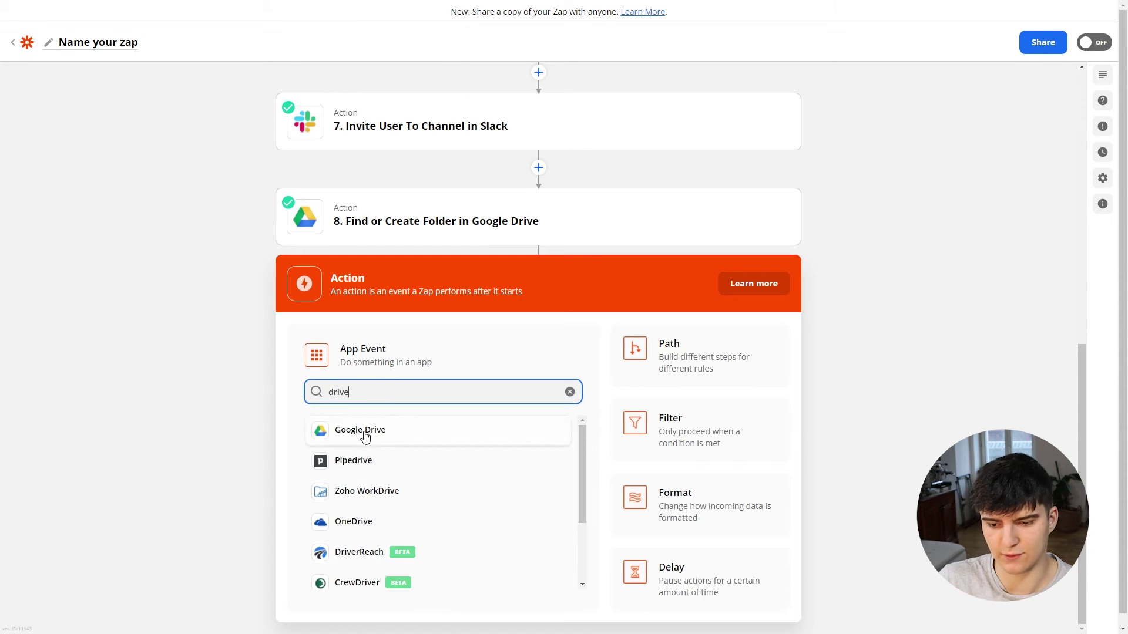
{"action": "left_click", "coordinate": [361, 430]}
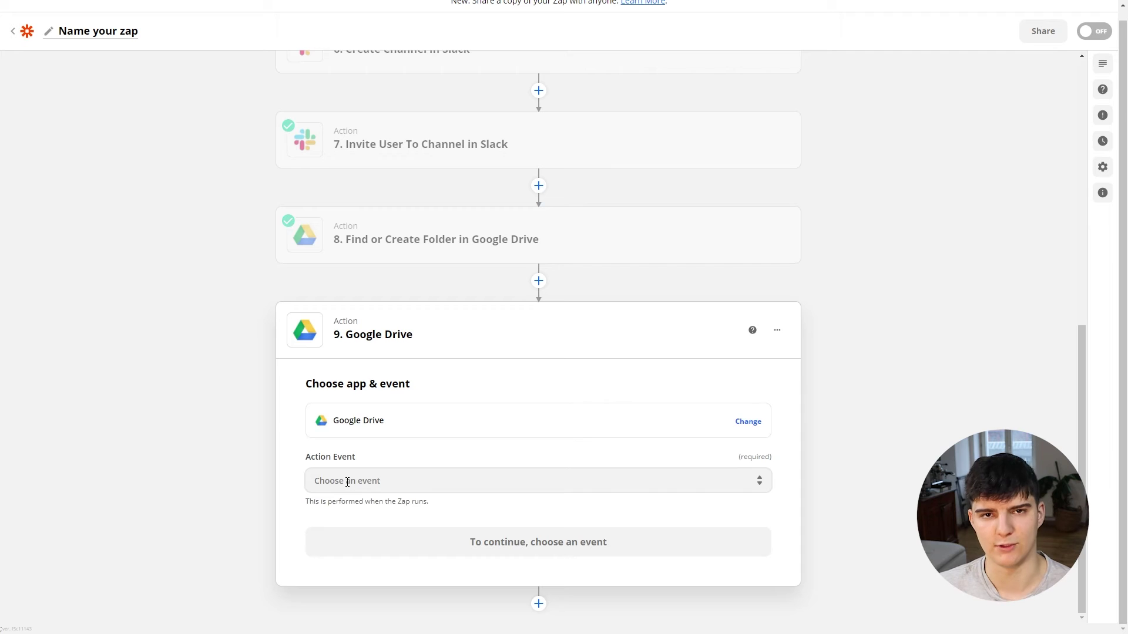
{"action": "left_click", "coordinate": [347, 482]}
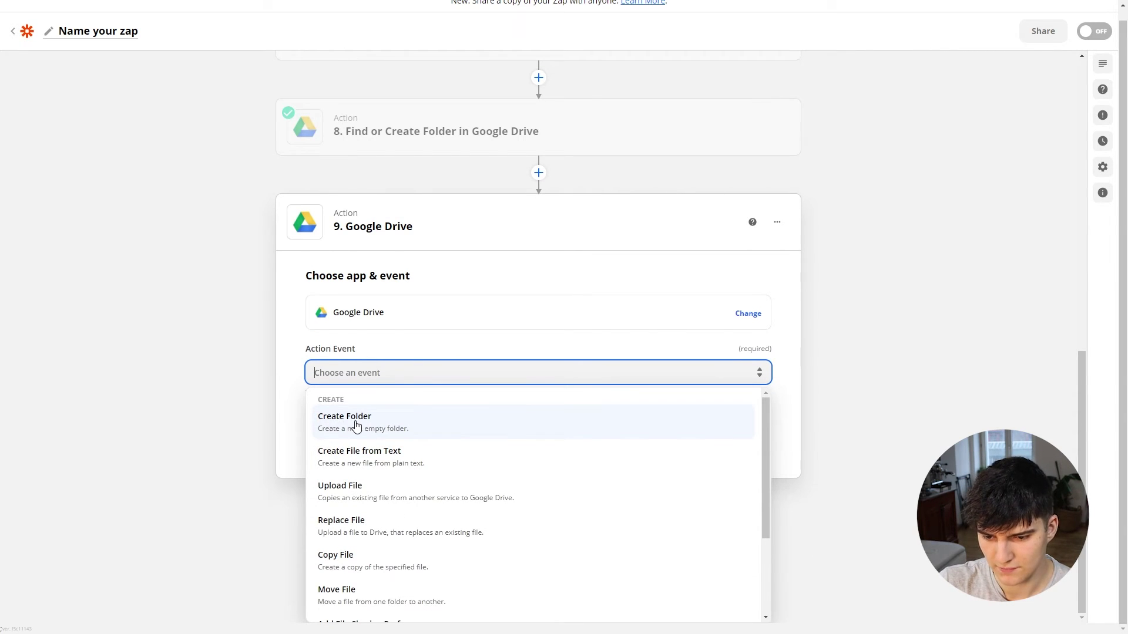
{"action": "left_click", "coordinate": [356, 425]}
{"action": "left_click", "coordinate": [466, 556]}
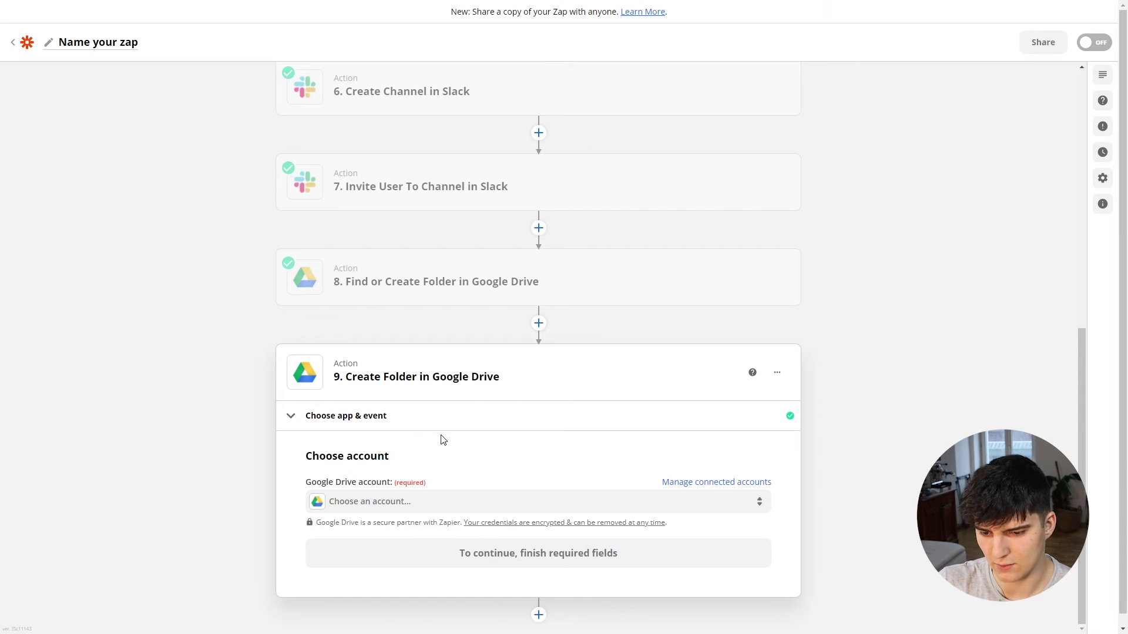
{"action": "left_click", "coordinate": [358, 500]}
{"action": "left_click", "coordinate": [390, 588]}
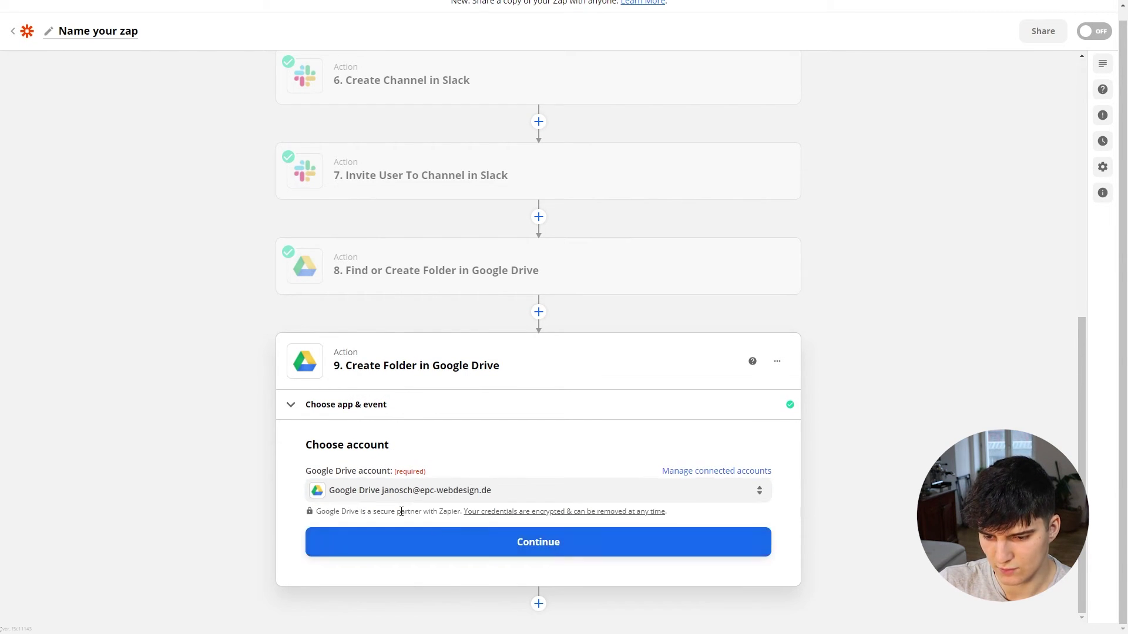
{"action": "left_click", "coordinate": [463, 539]}
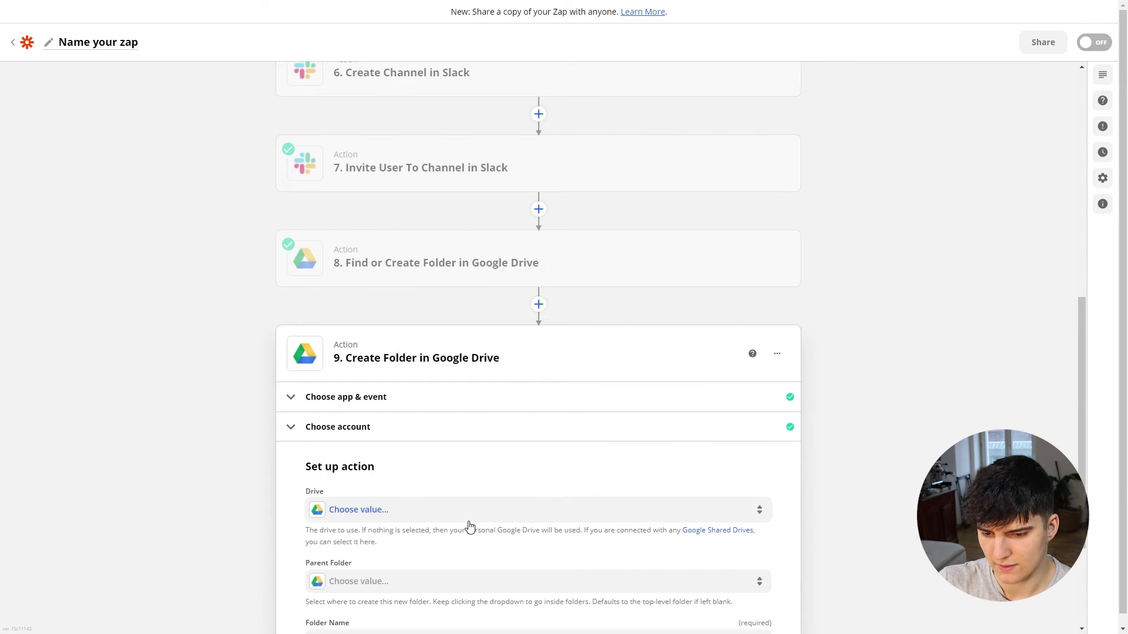
Step: Set Drive to My Google Drive and Parent Folder to step 8's folder ID
{"action": "left_click", "coordinate": [370, 336]}
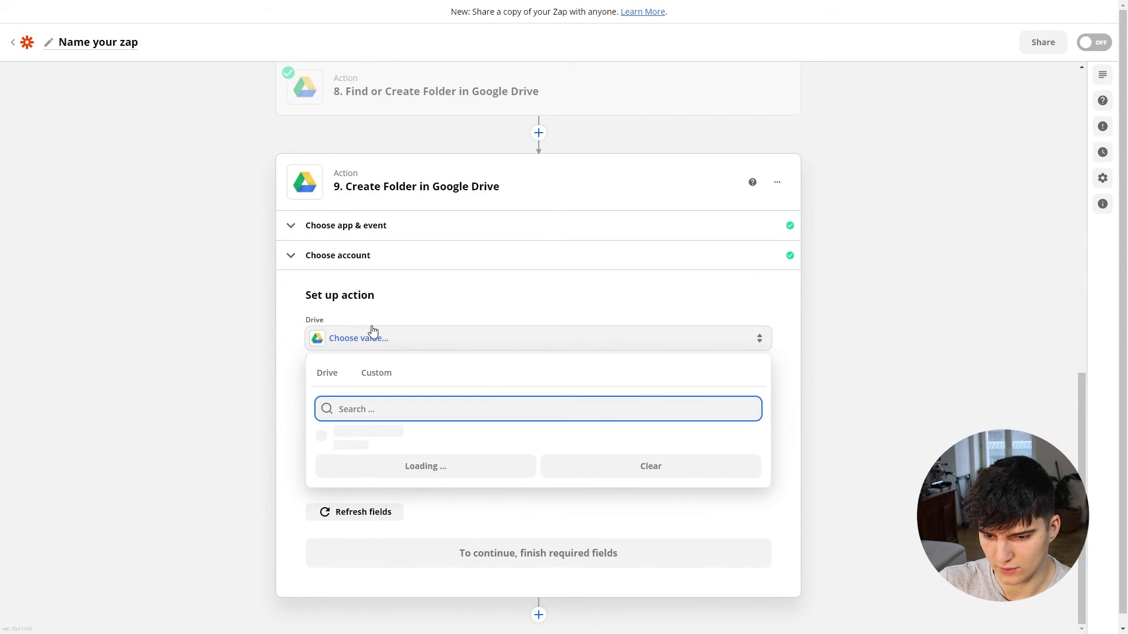
{"action": "left_click", "coordinate": [390, 406]}
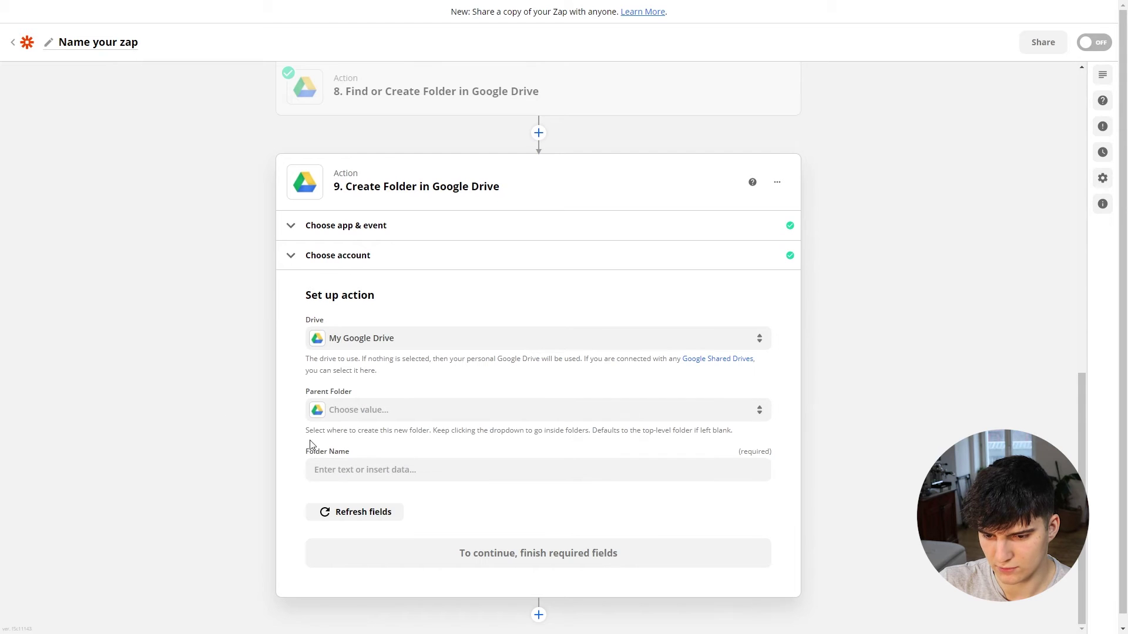
{"action": "left_click", "coordinate": [351, 411]}
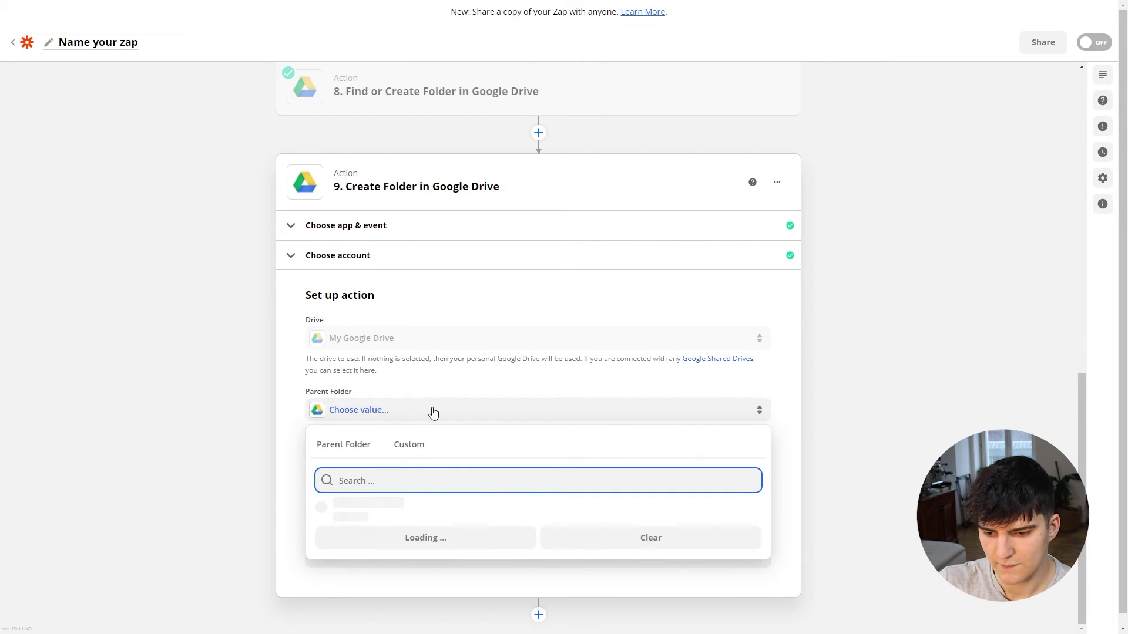
{"action": "left_click", "coordinate": [415, 389]}
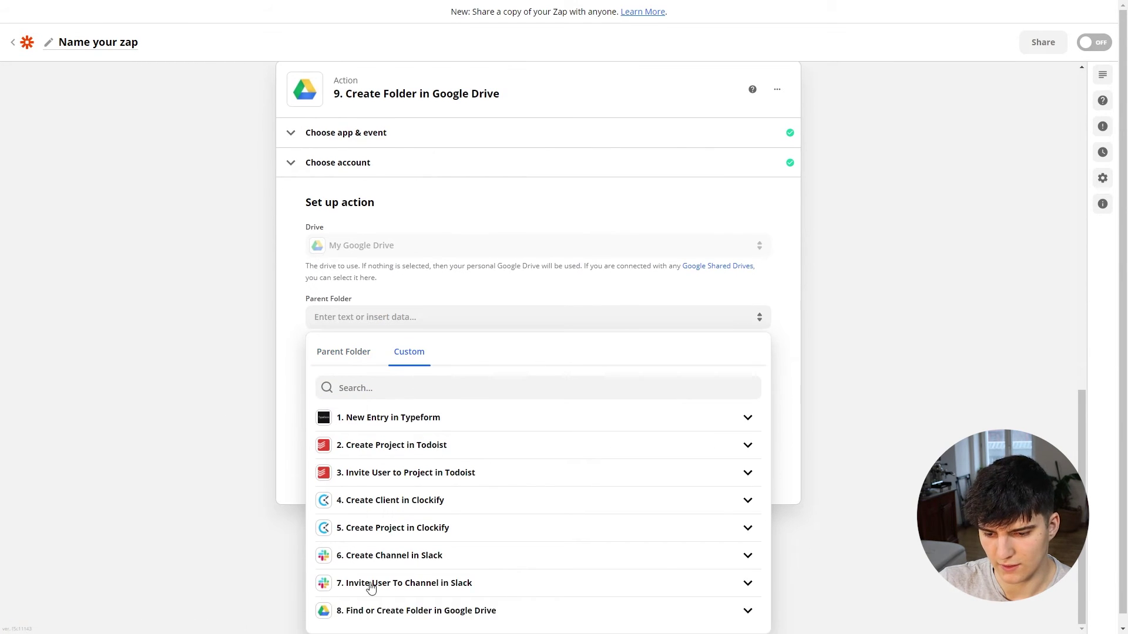
{"action": "left_click", "coordinate": [395, 610]}
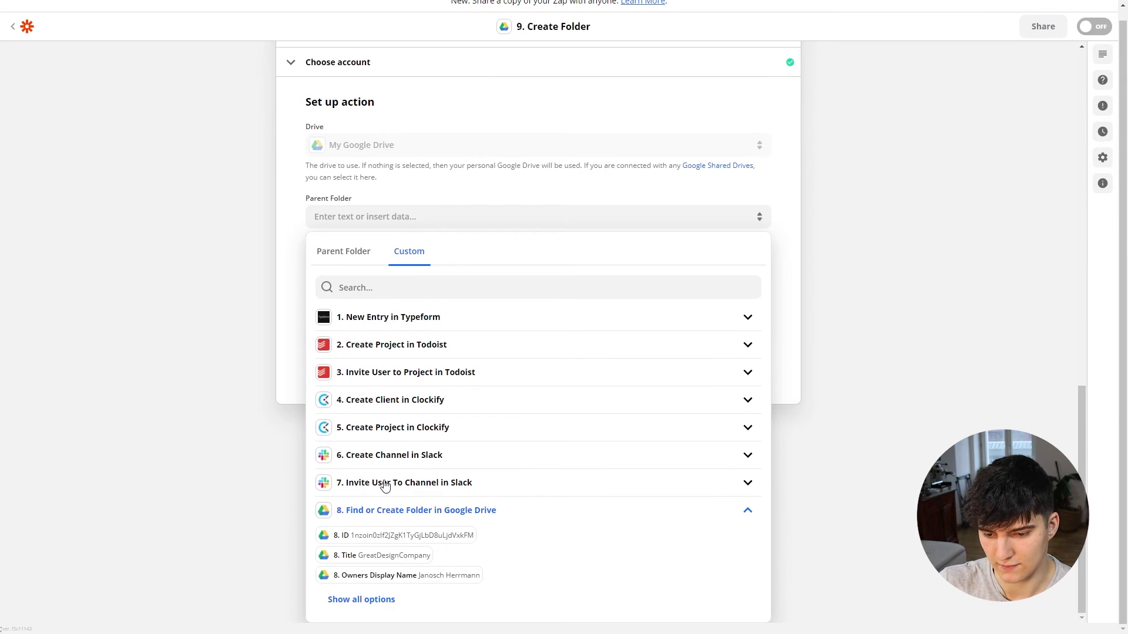
{"action": "left_click", "coordinate": [386, 537]}
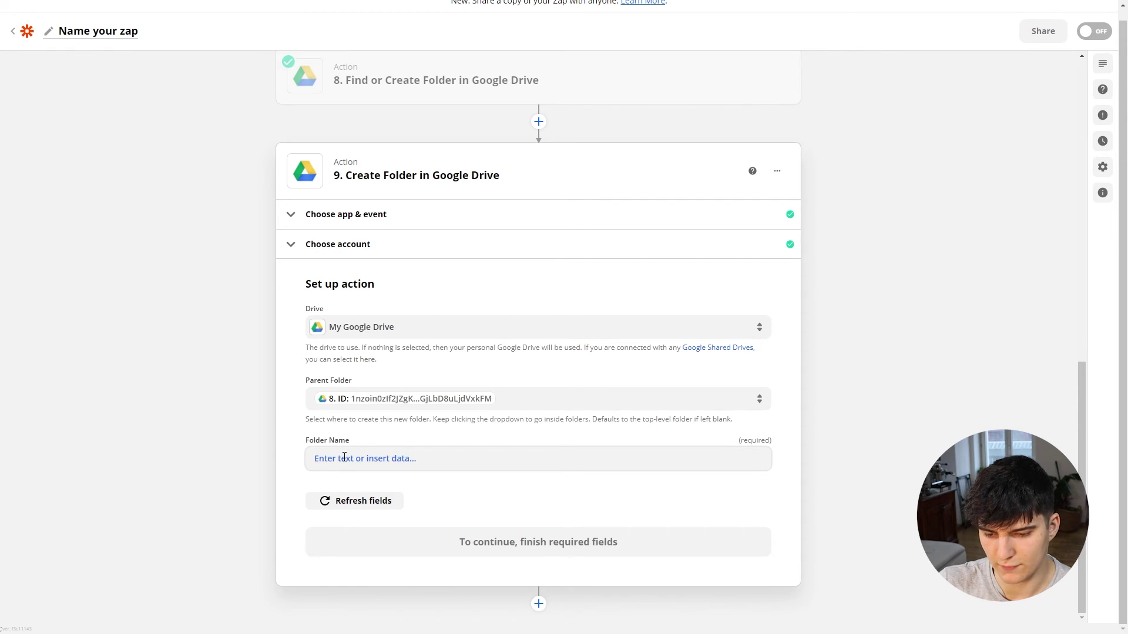
Step: Name the folder '1. Images & videos' and test the step
{"action": "left_click", "coordinate": [344, 457]}
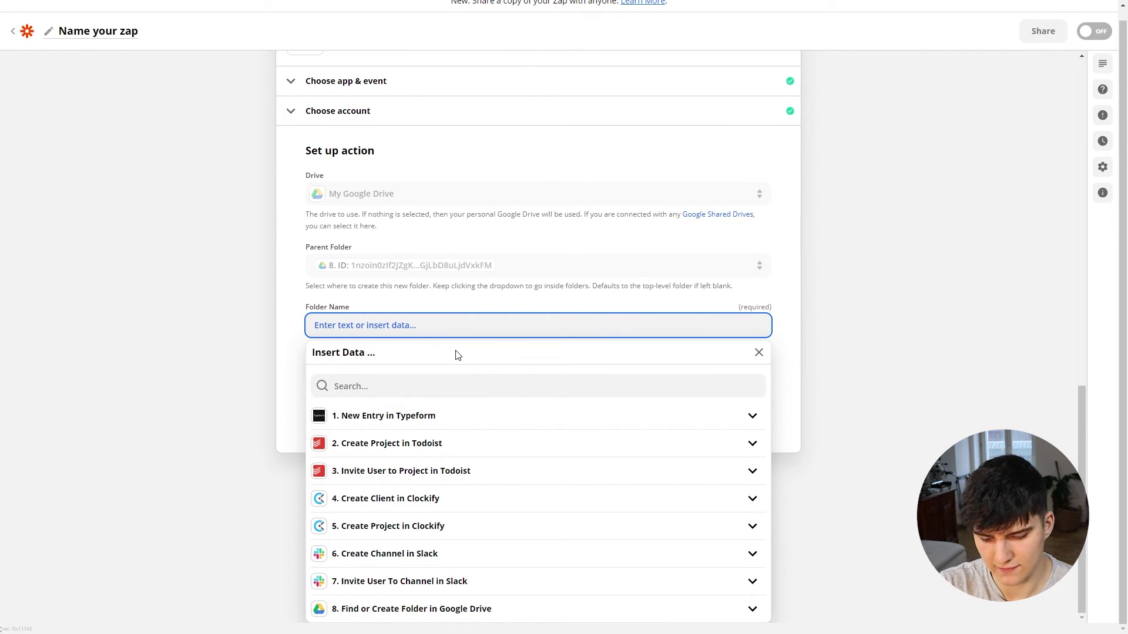
{"action": "type", "text": "Image"}
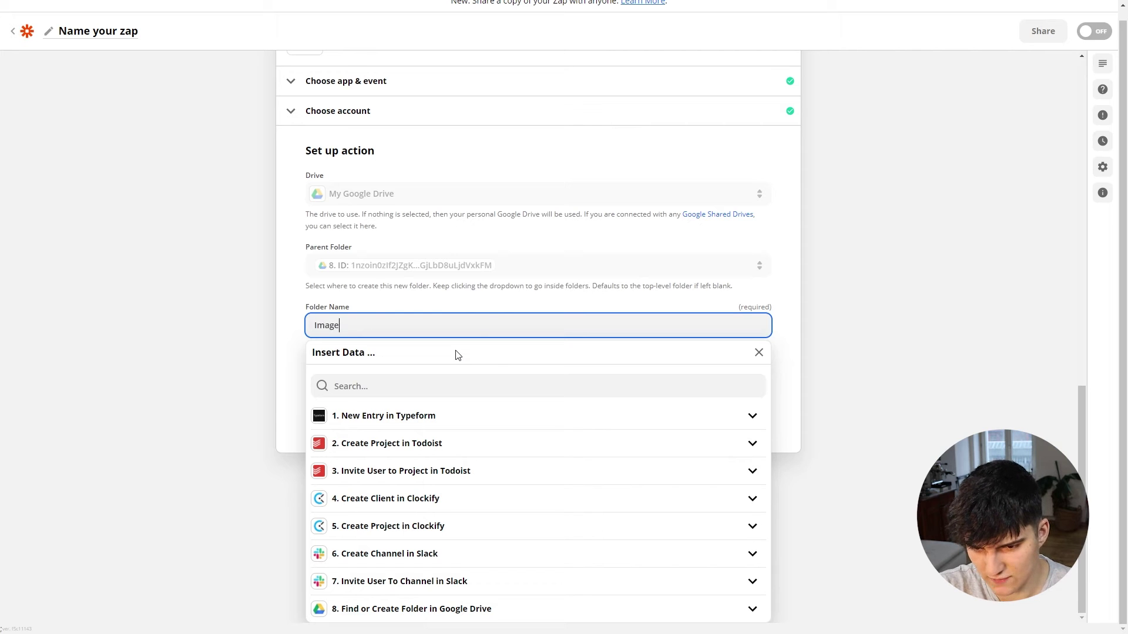
{"action": "type", "text": "s & videos"}
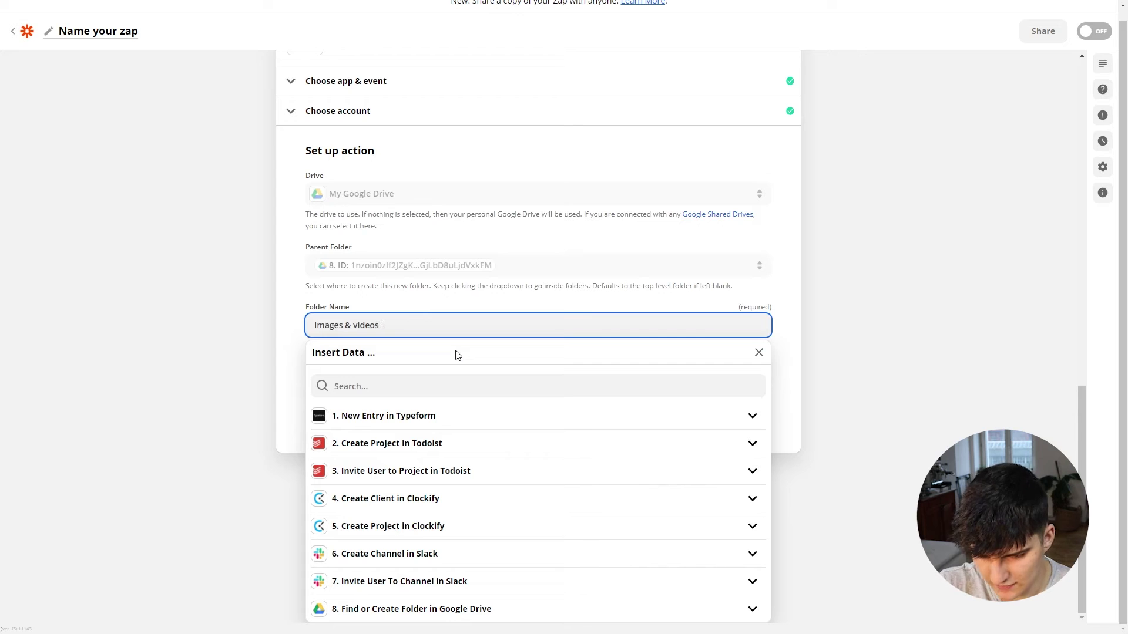
{"action": "key", "text": "Home"}
{"action": "type", "text": "1."}
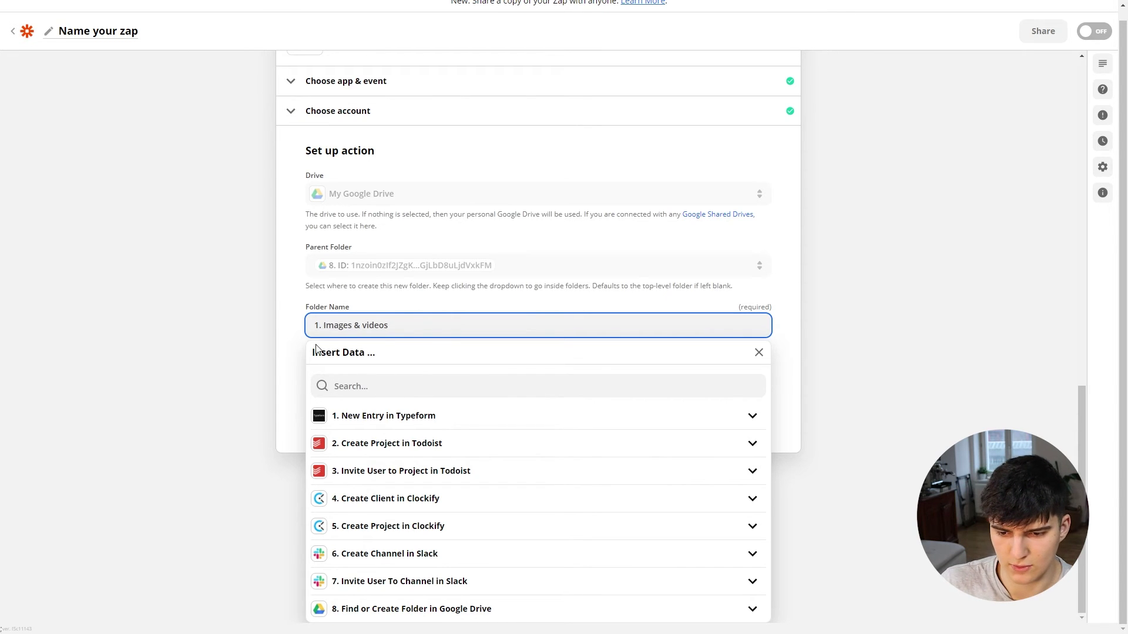
{"action": "left_click", "coordinate": [238, 371]}
{"action": "left_click", "coordinate": [436, 549]}
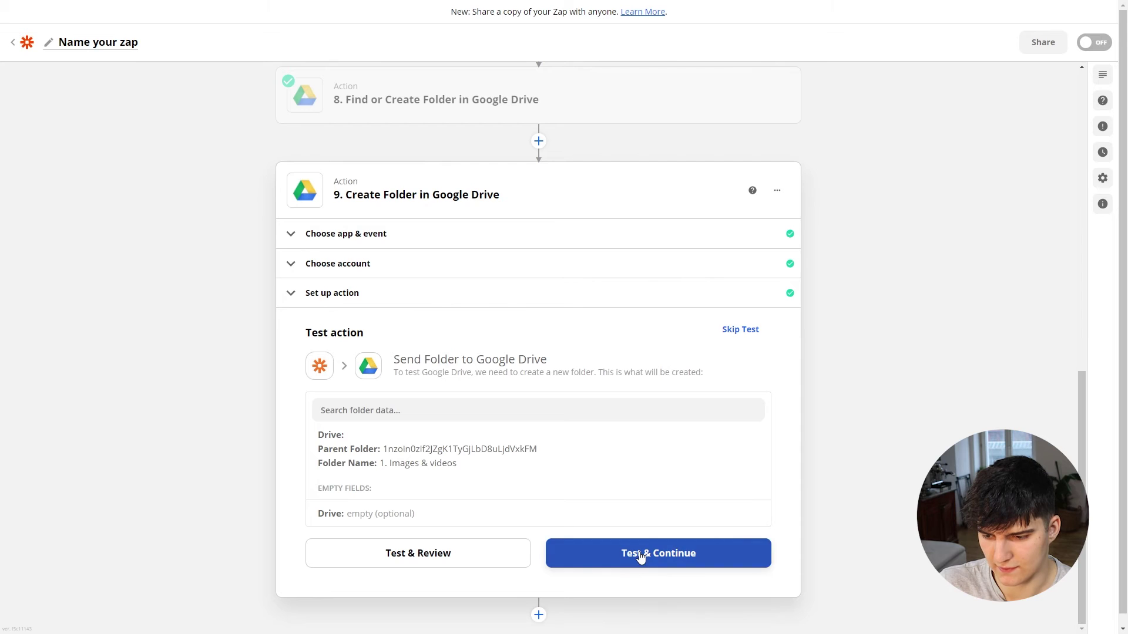
{"action": "left_click", "coordinate": [640, 555]}
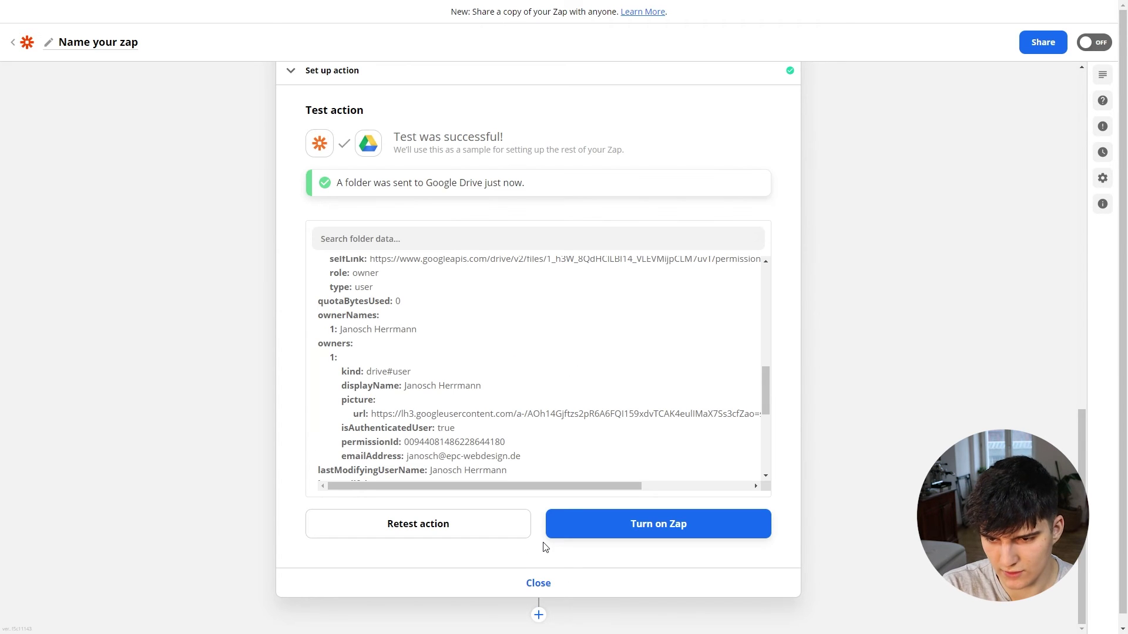
Step: Switch to the other browser tab after step 9's successful test
{"action": "key", "text": "ctrl+Tab"}
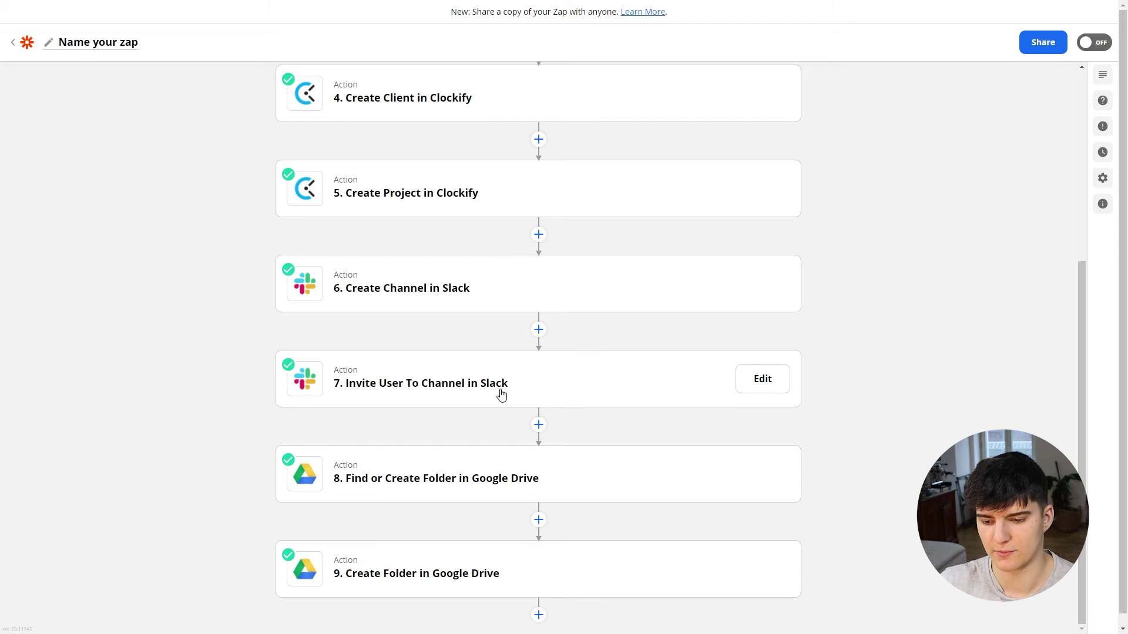
Step: Add step 10 creating '2. Branding' inside step 8's folder and test it
{"action": "left_click", "coordinate": [539, 615]}
{"action": "left_click", "coordinate": [478, 521]}
{"action": "left_click", "coordinate": [537, 460]}
{"action": "left_click", "coordinate": [491, 470]}
{"action": "left_click", "coordinate": [536, 551]}
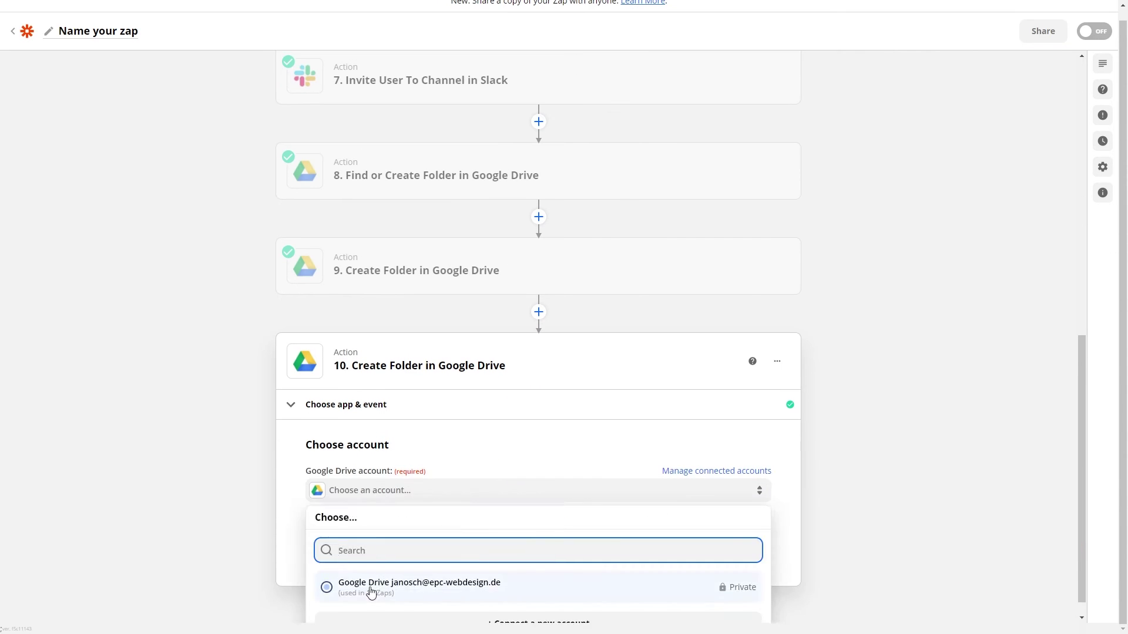
{"action": "left_click", "coordinate": [371, 591]}
{"action": "left_click", "coordinate": [352, 408]}
{"action": "left_click", "coordinate": [403, 574]}
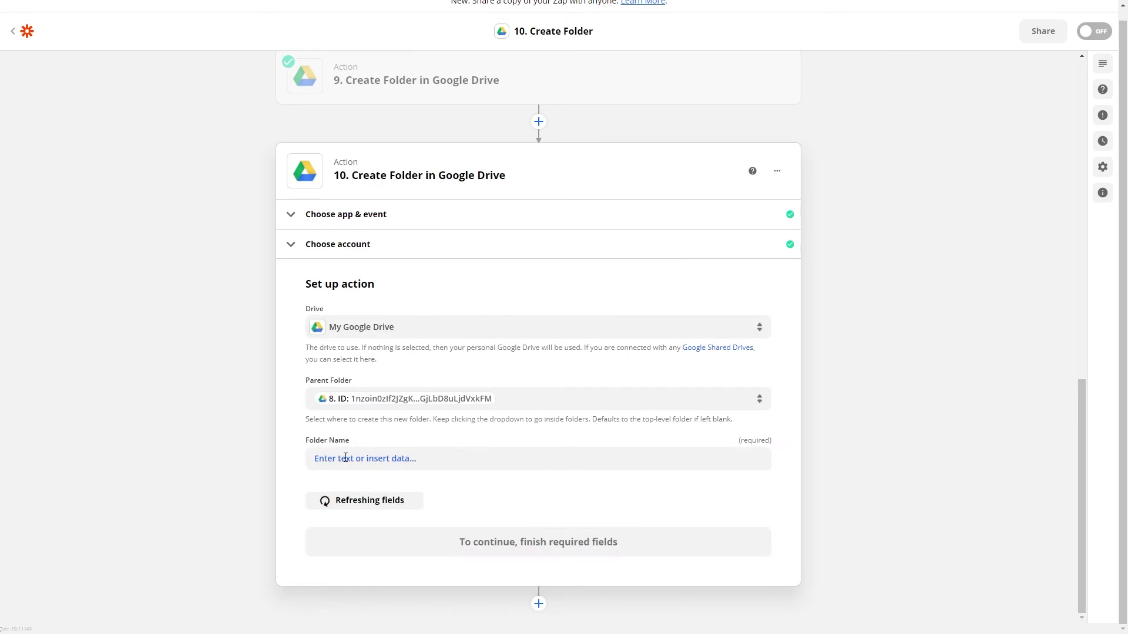
{"action": "left_click", "coordinate": [345, 458]}
{"action": "type", "text": "2. Branding"}
{"action": "left_click", "coordinate": [254, 440]}
{"action": "left_click", "coordinate": [539, 542]}
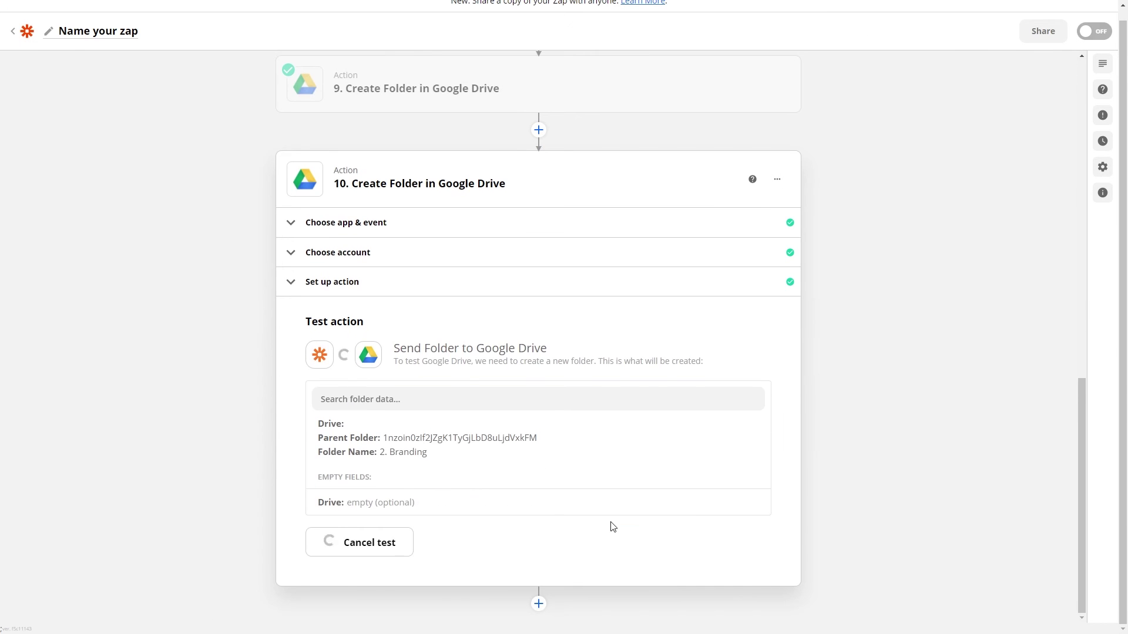
{"action": "left_click", "coordinate": [538, 603]}
Step: Add step 11 creating the Content plan folder inside step 8's folder and test it
{"action": "left_click", "coordinate": [494, 519]}
{"action": "left_click", "coordinate": [389, 462]}
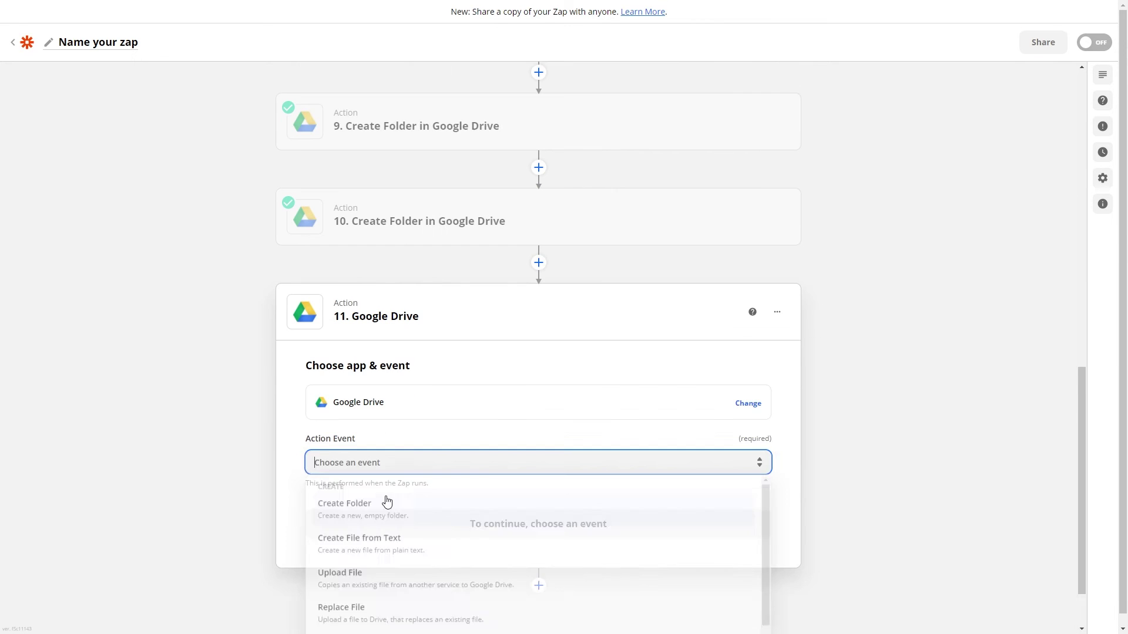
{"action": "left_click", "coordinate": [387, 502]}
{"action": "left_click", "coordinate": [470, 552]}
{"action": "left_click", "coordinate": [409, 567]}
{"action": "left_click", "coordinate": [453, 408]}
{"action": "left_click", "coordinate": [411, 554]}
{"action": "left_click", "coordinate": [385, 469]}
{"action": "type", "text": "2. Content plan"}
{"action": "left_click", "coordinate": [392, 503]}
{"action": "left_click", "coordinate": [355, 541]}
Step: Add step 12 creating '4. Legal documents' in My Google Drive under step 8's folder and test it
{"action": "left_click", "coordinate": [536, 609]}
{"action": "type", "text": "g"}
{"action": "left_click", "coordinate": [353, 458]}
{"action": "left_click", "coordinate": [492, 481]}
{"action": "left_click", "coordinate": [446, 517]}
{"action": "left_click", "coordinate": [448, 528]}
{"action": "left_click", "coordinate": [377, 587]}
{"action": "left_click", "coordinate": [370, 436]}
{"action": "left_click", "coordinate": [528, 410]}
{"action": "left_click", "coordinate": [406, 527]}
{"action": "left_click", "coordinate": [378, 469]}
{"action": "type", "text": "4. Legal documents"}
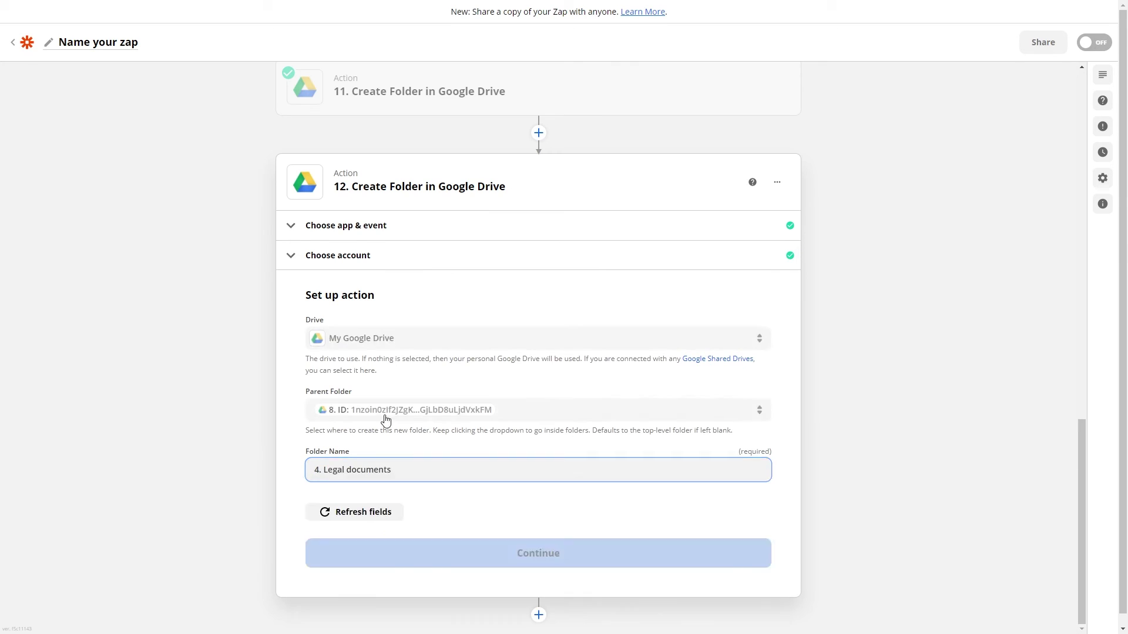
{"action": "left_click", "coordinate": [538, 552]}
{"action": "left_click", "coordinate": [621, 561]}
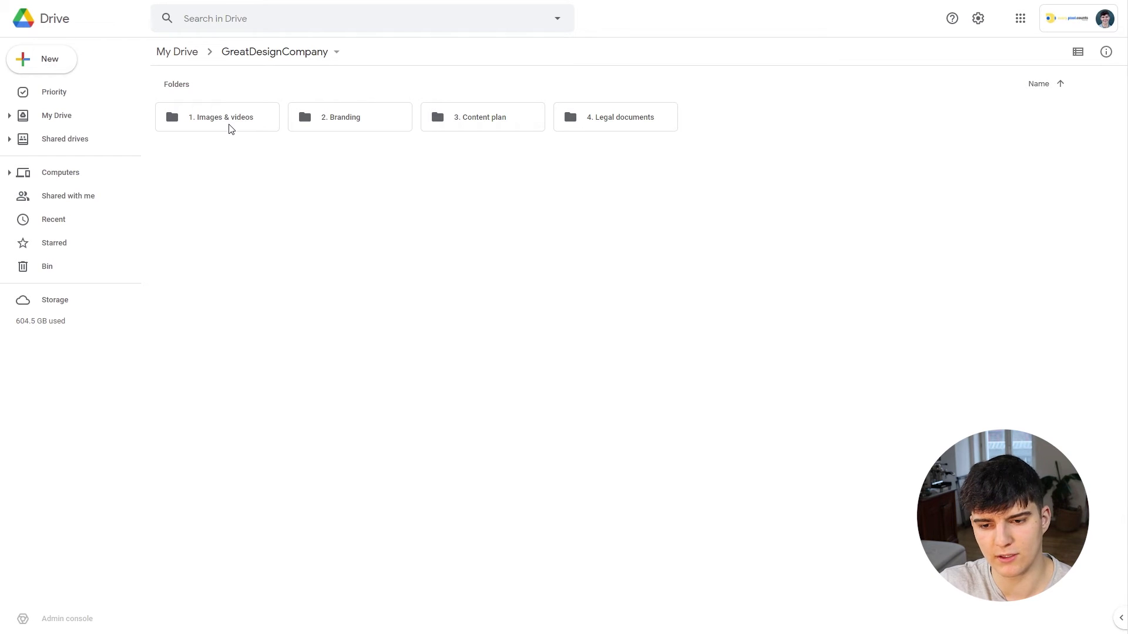
Step: Open the 2. Branding folder in Google Drive to check it
{"action": "double_click", "coordinate": [338, 121]}
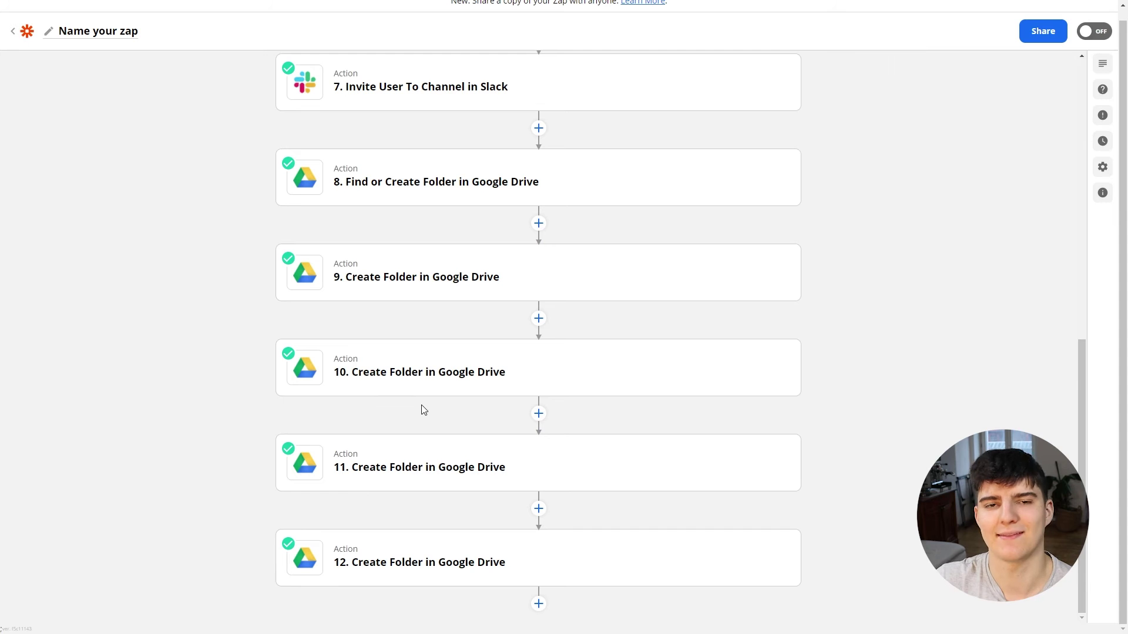
Step: Add step 13 as Todoist Create Task and connect the Todoist account
{"action": "left_click", "coordinate": [539, 604]}
{"action": "type", "text": "todoist"}
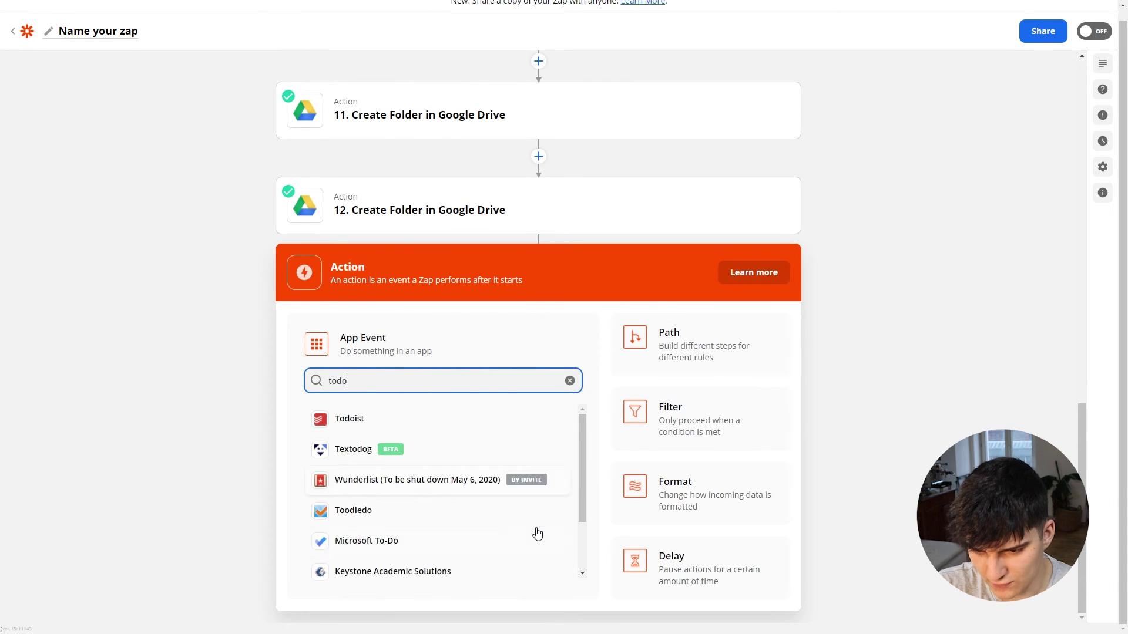
{"action": "left_click", "coordinate": [380, 423]}
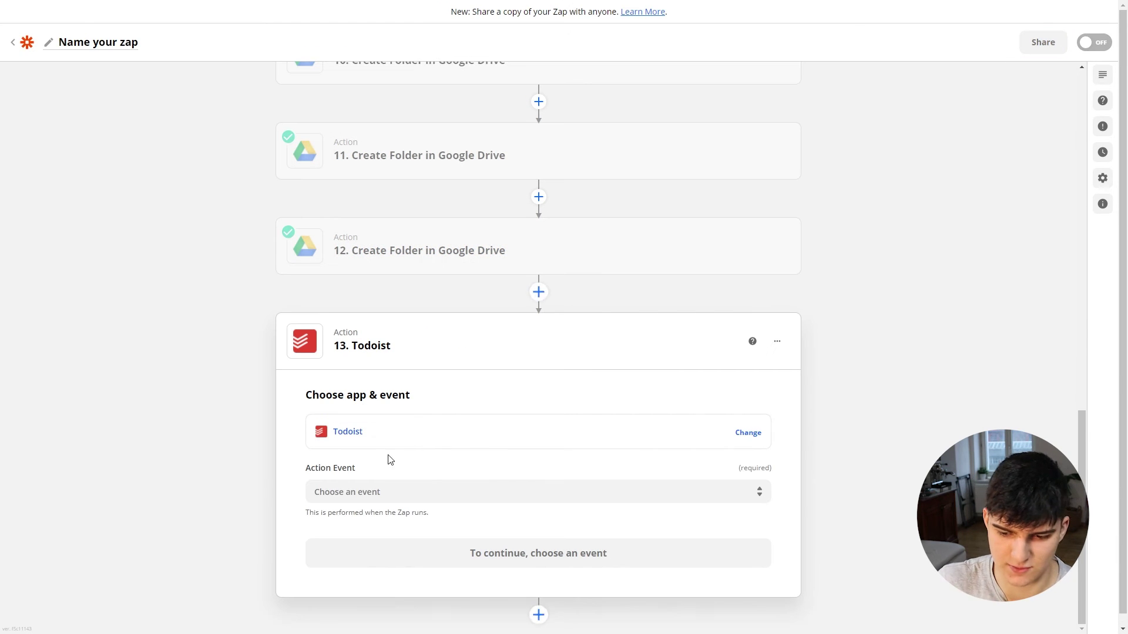
{"action": "left_click", "coordinate": [383, 490]}
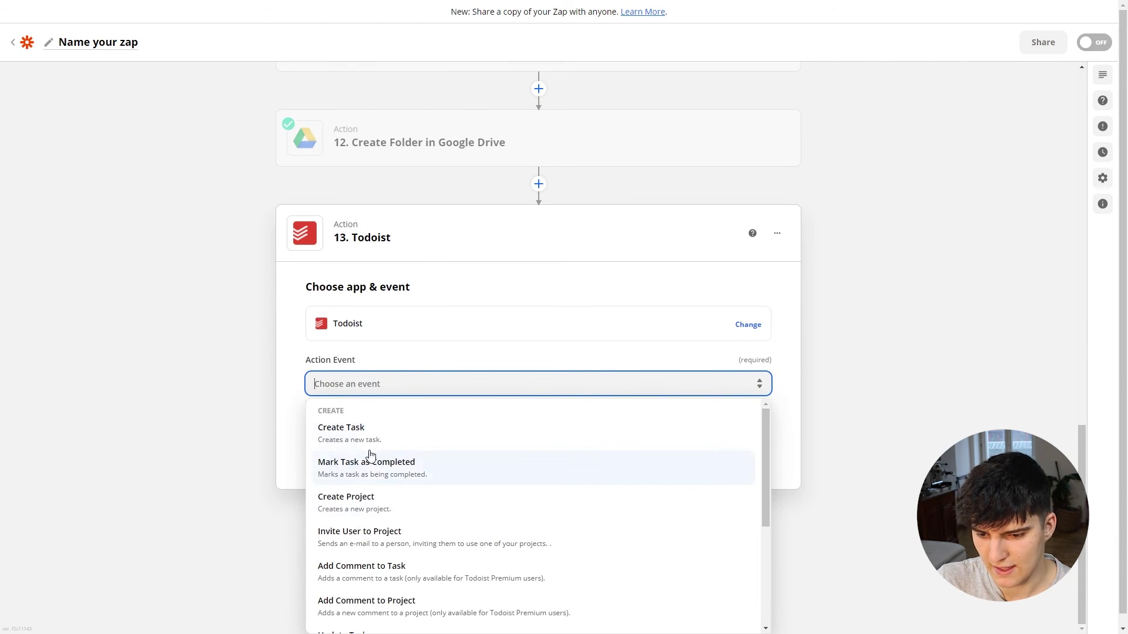
{"action": "left_click", "coordinate": [362, 436]}
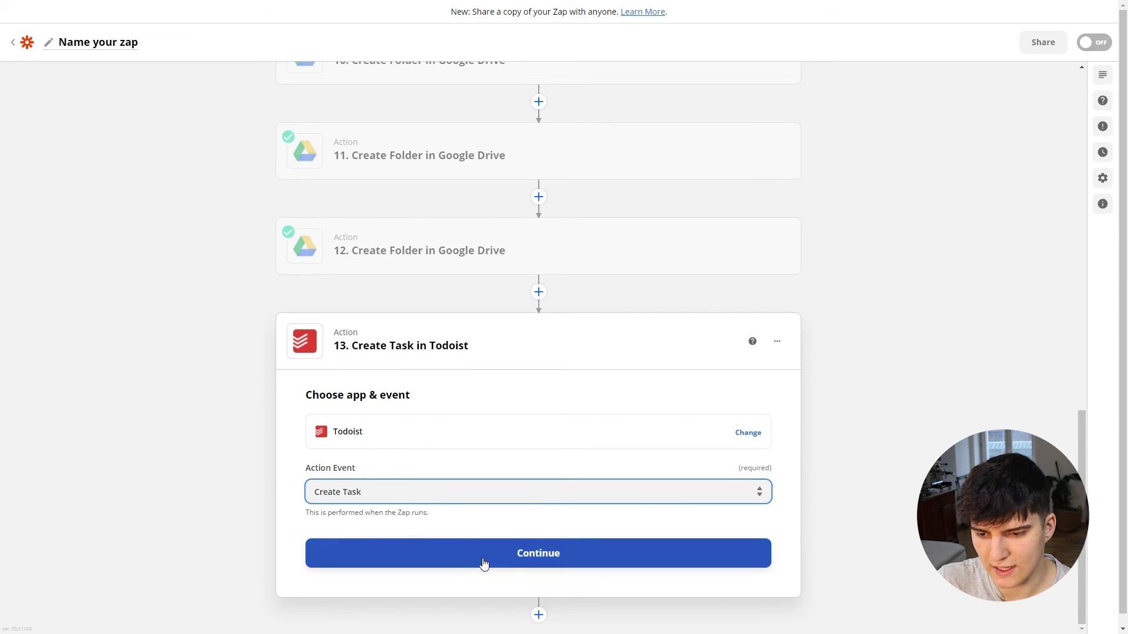
{"action": "left_click", "coordinate": [483, 555]}
{"action": "left_click", "coordinate": [415, 485]}
{"action": "left_click", "coordinate": [404, 582]}
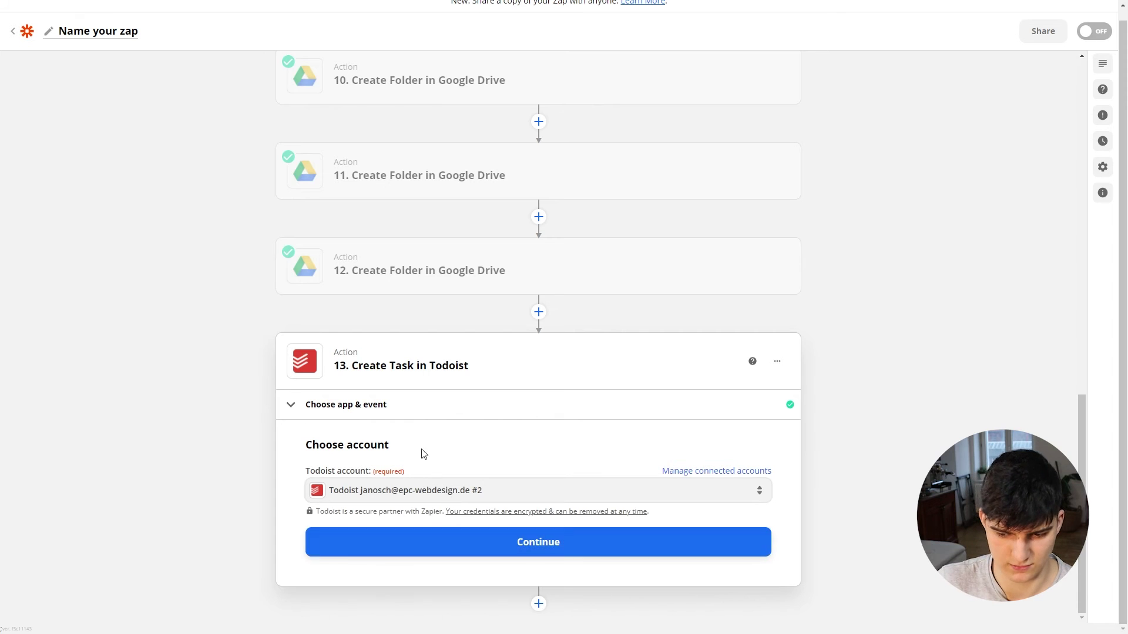
{"action": "left_click", "coordinate": [422, 545]}
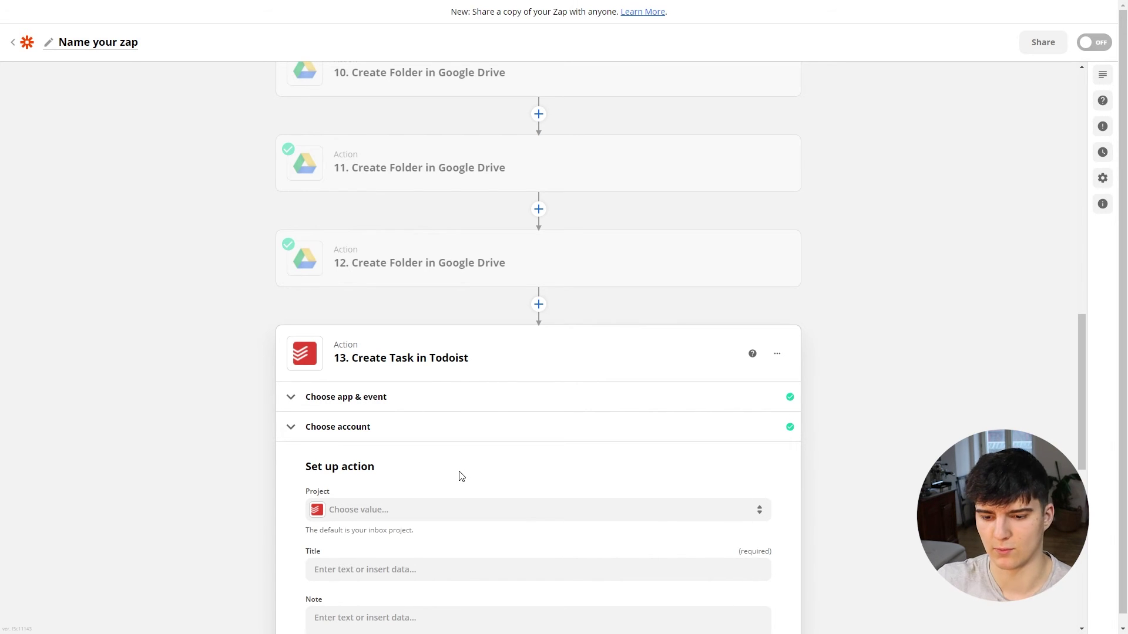
Step: Set the task's Project to step 2's project ID and Title to 'Finish onboarding'
{"action": "scroll", "coordinate": [461, 477], "scroll_direction": "down", "scroll_amount": 3}
{"action": "left_click", "coordinate": [339, 338]}
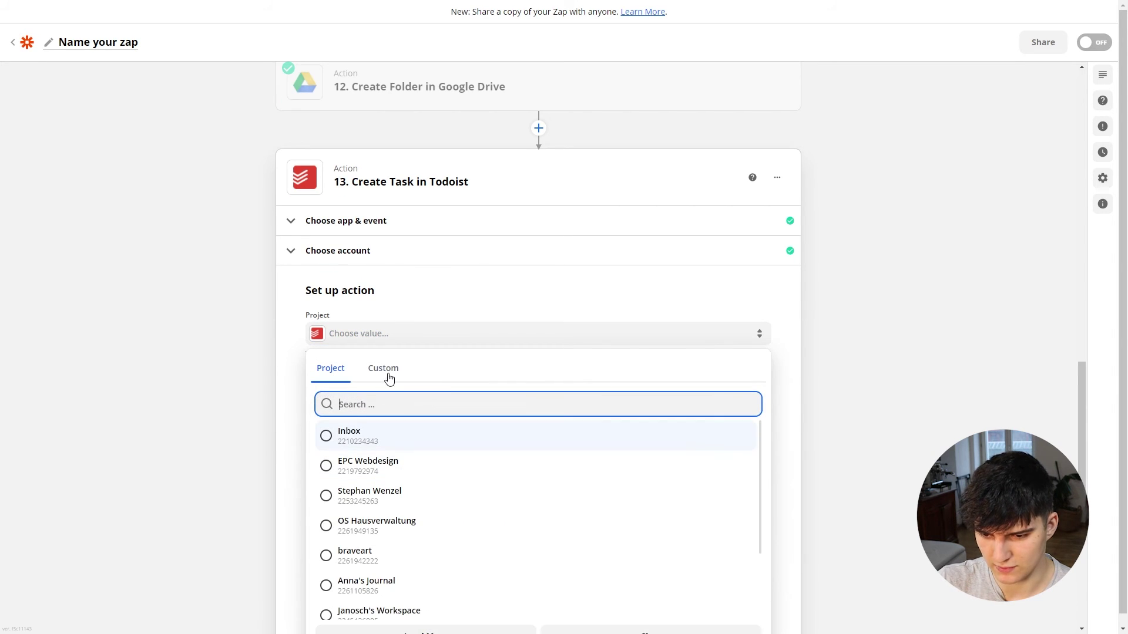
{"action": "left_click", "coordinate": [384, 370]}
{"action": "scroll", "coordinate": [409, 455], "scroll_direction": "down", "scroll_amount": 2}
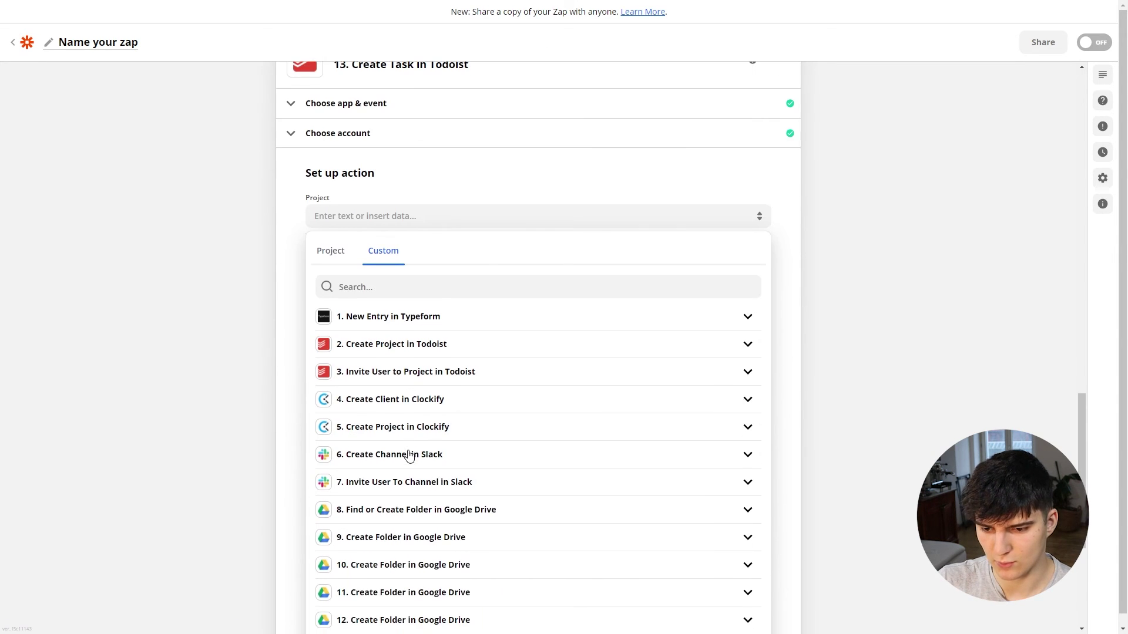
{"action": "left_click", "coordinate": [372, 345]}
{"action": "left_click", "coordinate": [374, 374]}
{"action": "left_click", "coordinate": [344, 278]}
{"action": "type", "text": "Finish onboarding"}
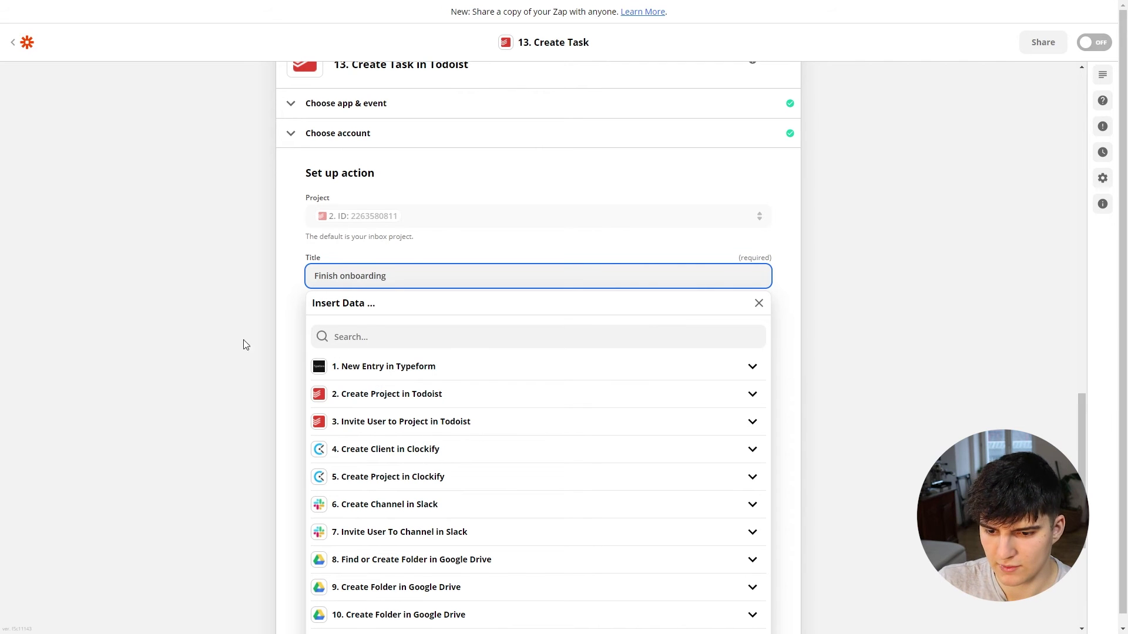
{"action": "left_click", "coordinate": [262, 382]}
Step: Paste the four-line onboarding checklist into the task's Note
{"action": "left_click", "coordinate": [327, 323]}
{"action": "type", "text": "- Invite client to Slack channel - Invite client to Google Drive - Schedule internal strategy session - Send follow-up email to client"}
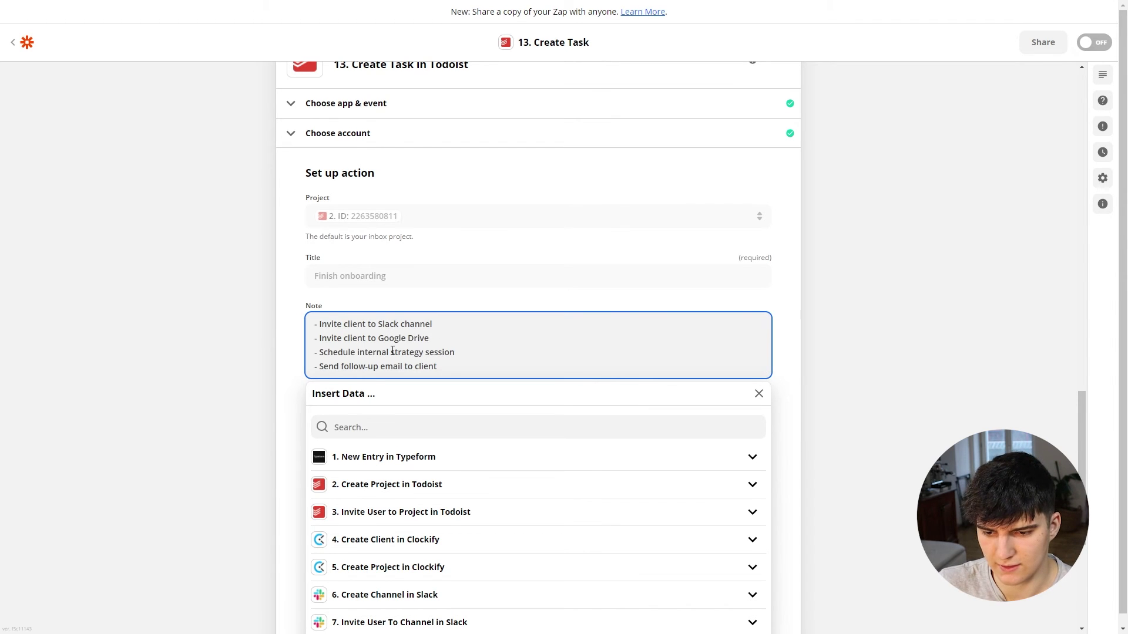
{"action": "left_click_drag", "start_coordinate": [329, 337], "coordinate": [457, 334]}
{"action": "left_click", "coordinate": [453, 340]}
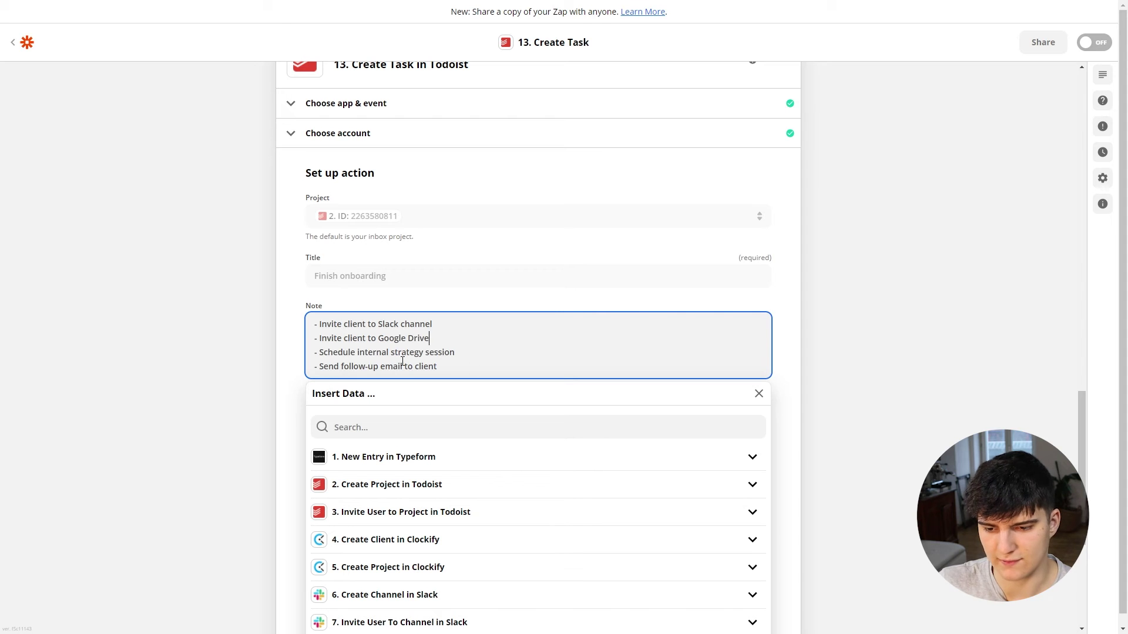
{"action": "scroll", "coordinate": [284, 315], "scroll_direction": "down", "scroll_amount": 2}
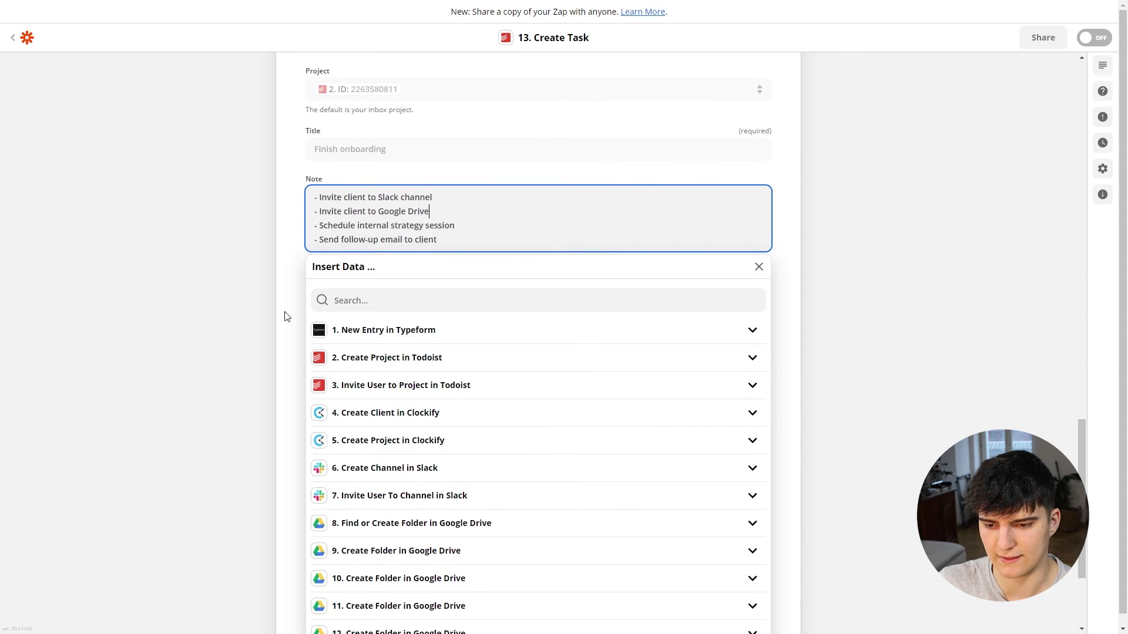
{"action": "left_click", "coordinate": [214, 251]}
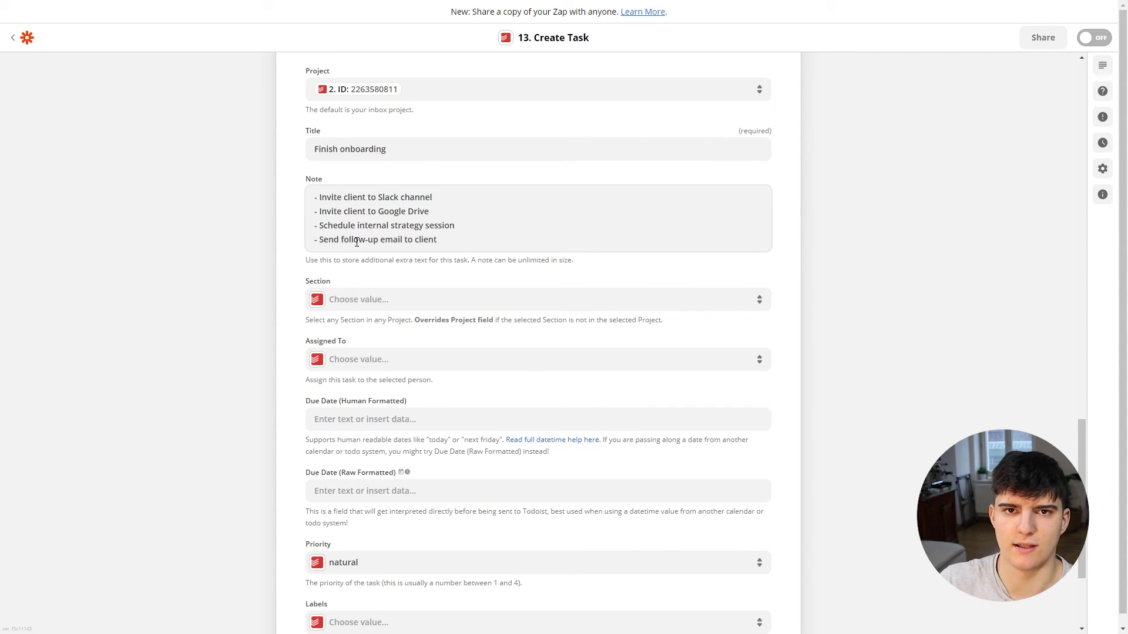
Step: Assign the Todoist task to the first listed person
{"action": "scroll", "coordinate": [351, 260], "scroll_direction": "down", "scroll_amount": 2}
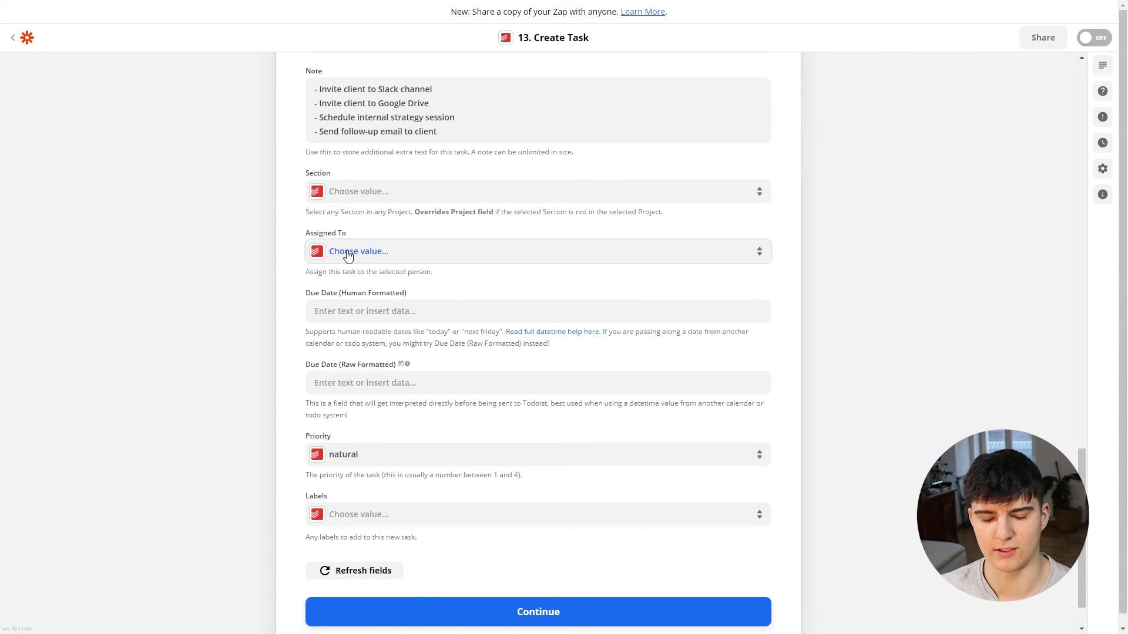
{"action": "left_click", "coordinate": [347, 252]}
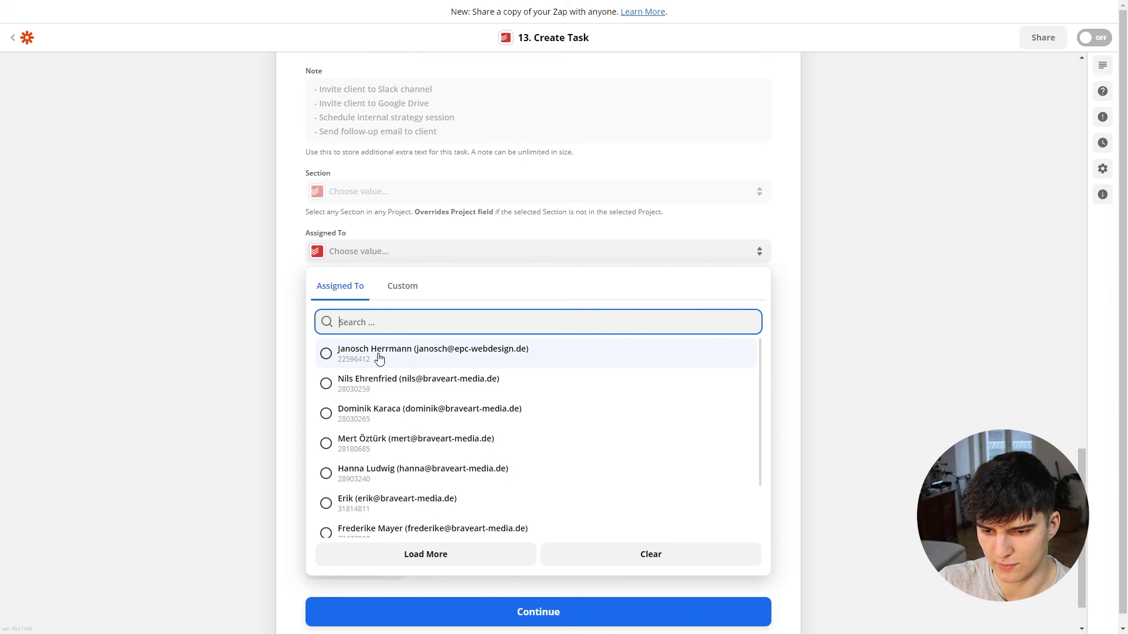
{"action": "left_click", "coordinate": [379, 355]}
{"action": "scroll", "coordinate": [335, 302], "scroll_direction": "down", "scroll_amount": 1}
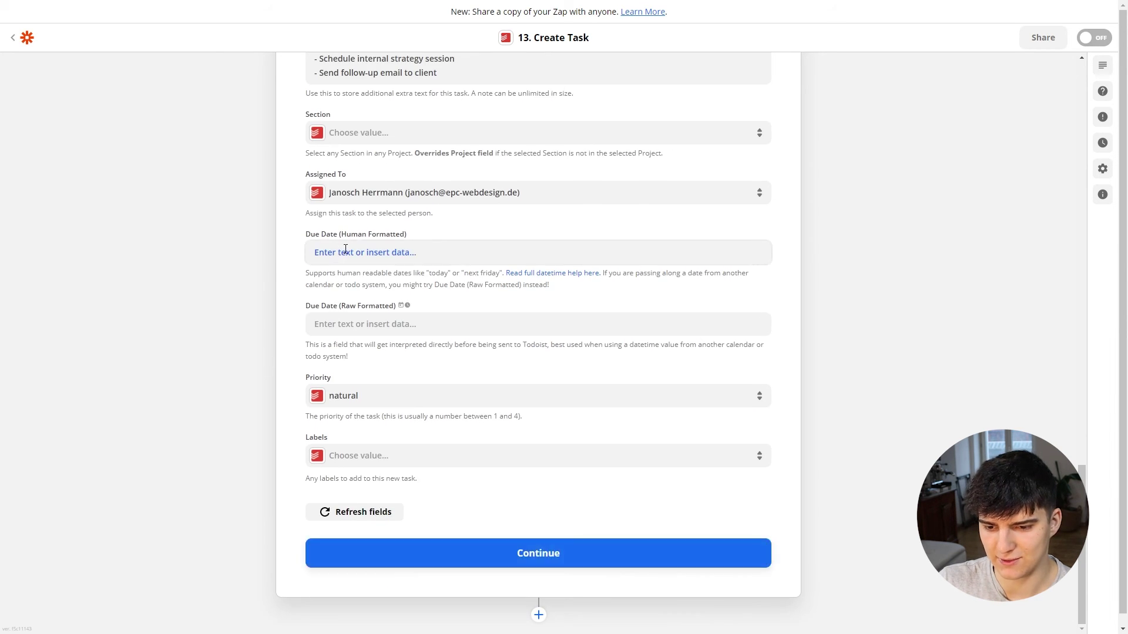
Step: Set the task's due date to 'today' and its priority to urgent
{"action": "left_click", "coordinate": [346, 251]}
{"action": "type", "text": "tdoa"}
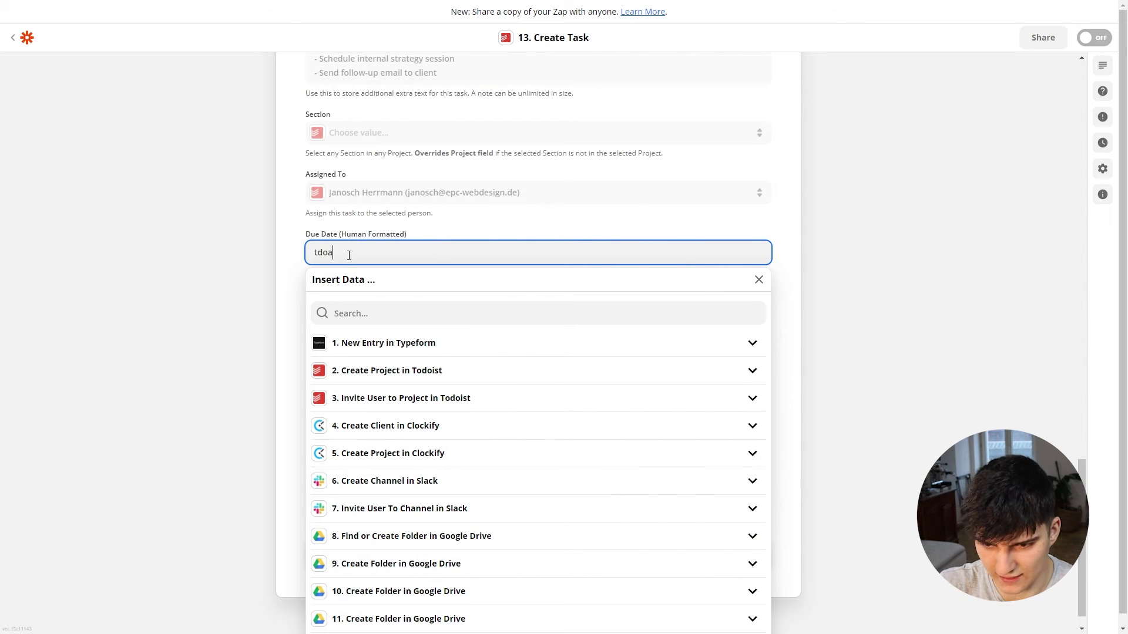
{"action": "key", "text": "BackSpace"}
{"action": "key", "text": "BackSpace"}
{"action": "key", "text": "BackSpace"}
{"action": "type", "text": "oday"}
{"action": "left_click", "coordinate": [230, 332]}
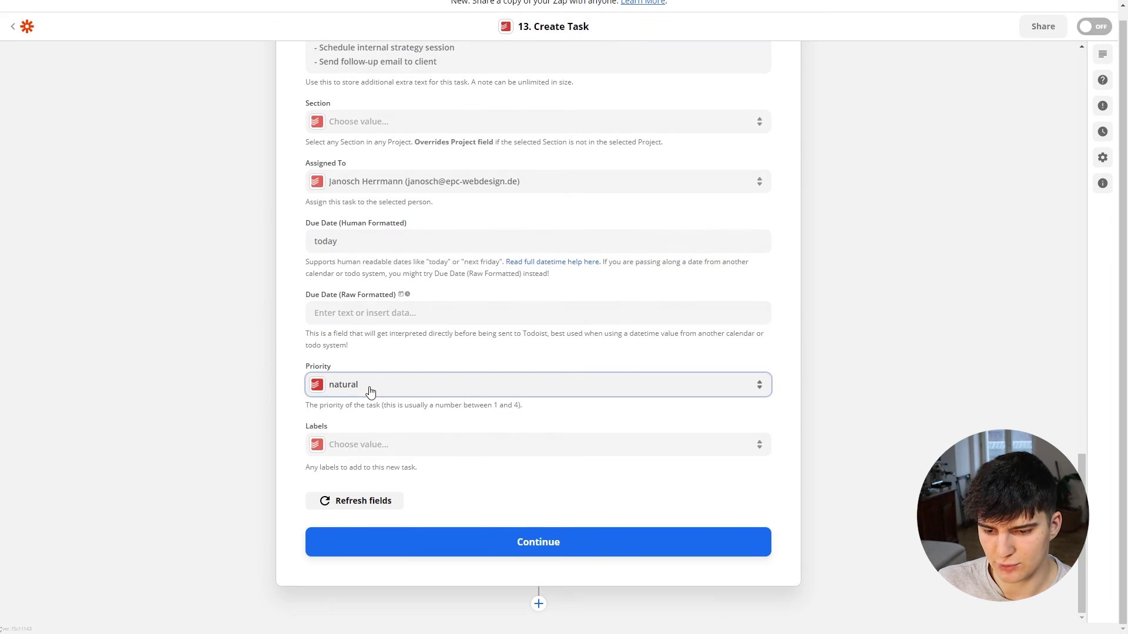
{"action": "left_click", "coordinate": [370, 388]}
{"action": "left_click", "coordinate": [364, 571]}
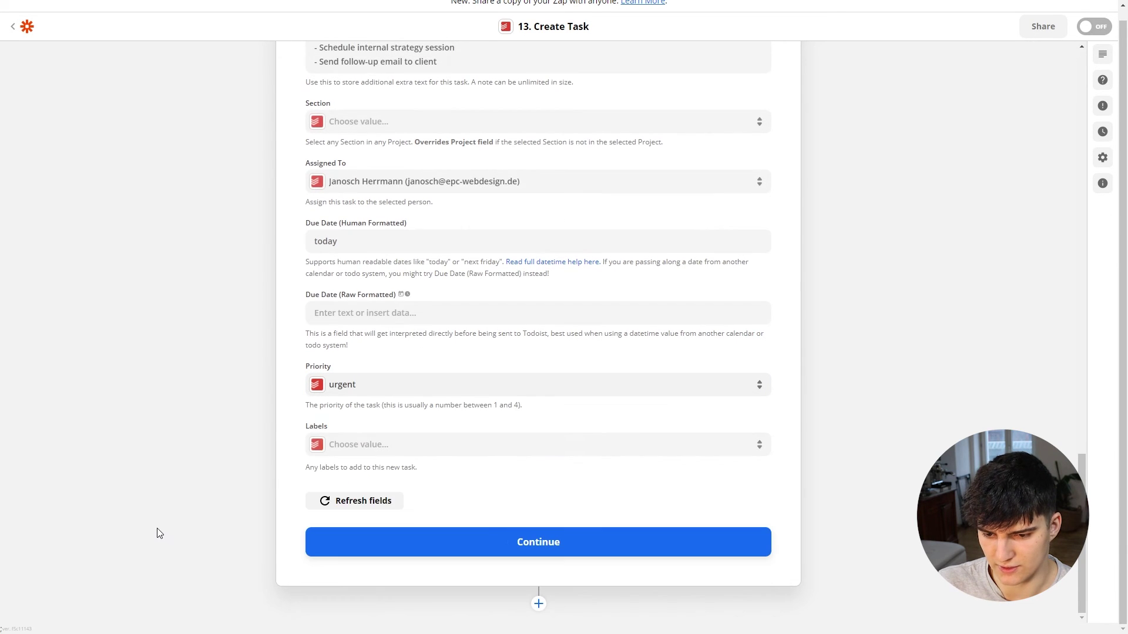
Step: Test the Todoist step to create the task, then switch to Todoist
{"action": "left_click", "coordinate": [359, 547]}
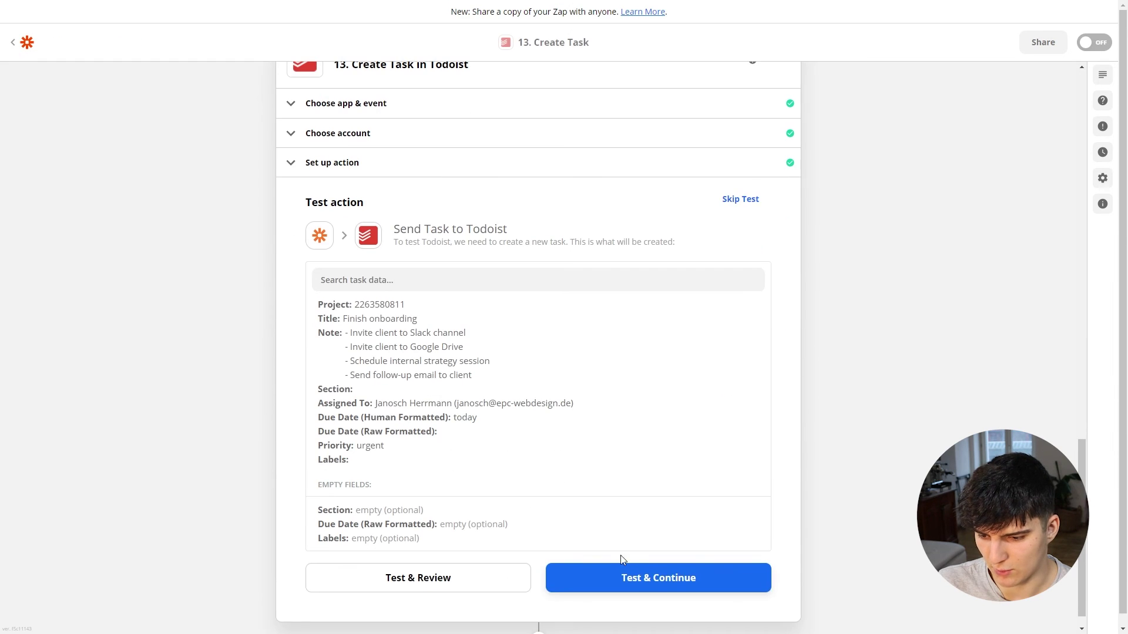
{"action": "left_click", "coordinate": [614, 579]}
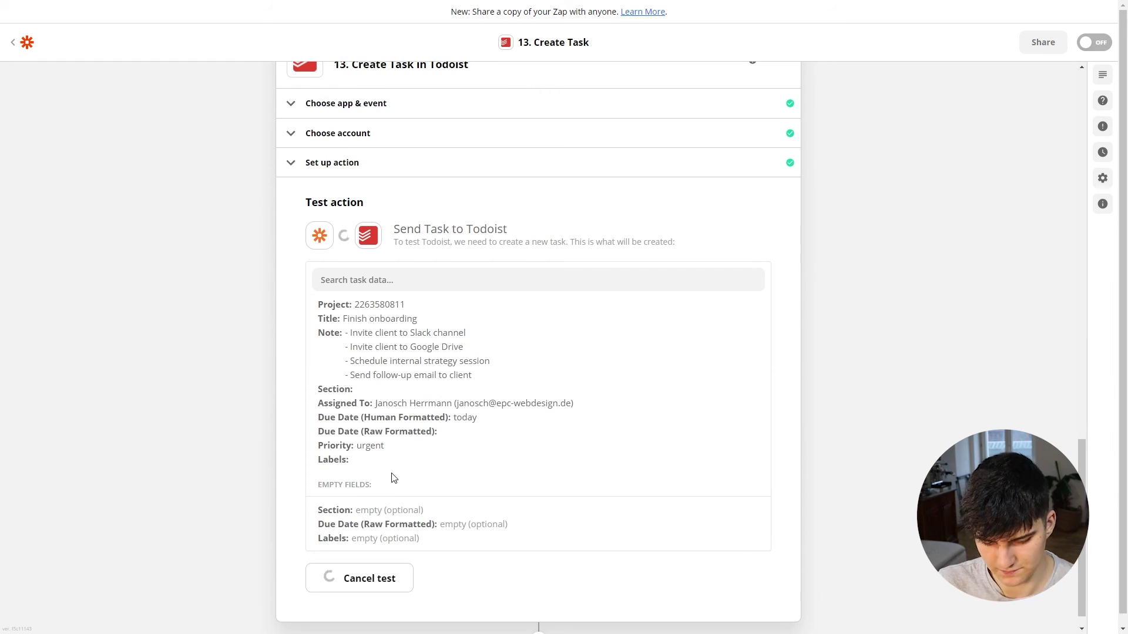
{"action": "key", "text": "alt+Tab"}
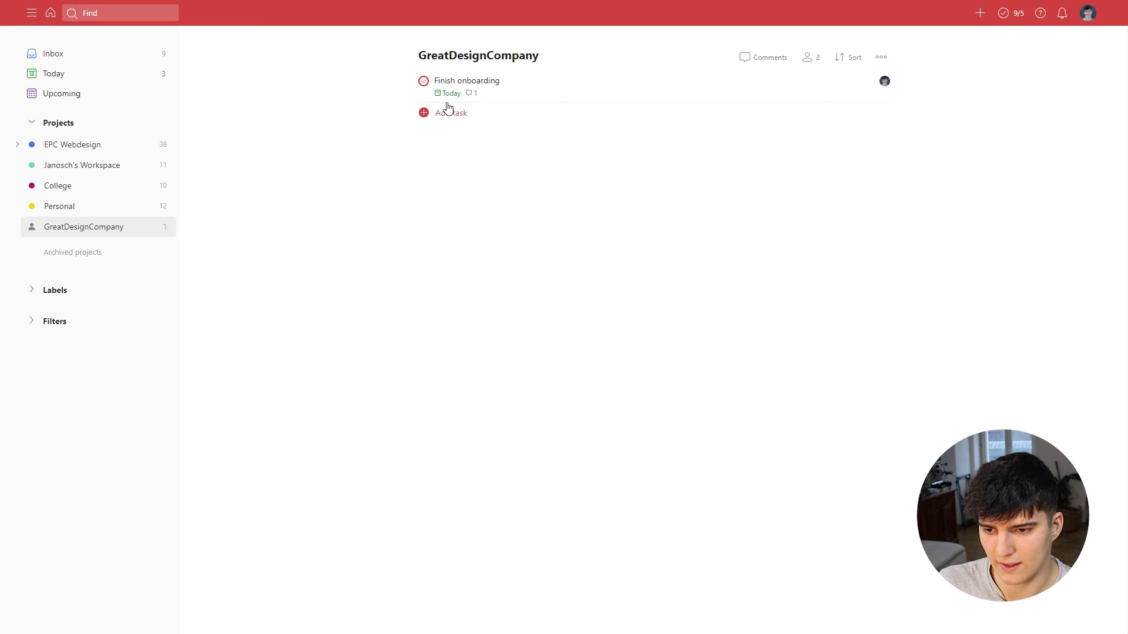
Step: Check the Finish onboarding task's comment checklist in Todoist, then add a step after step 13
{"action": "left_click", "coordinate": [481, 94]}
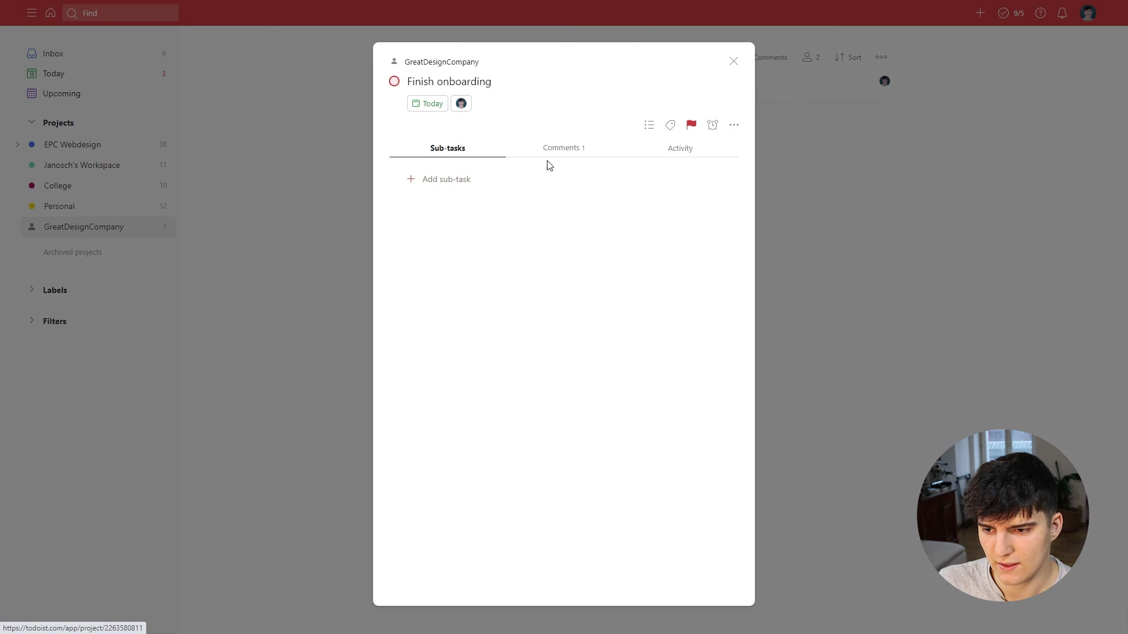
{"action": "left_click", "coordinate": [551, 154]}
{"action": "left_click_drag", "start_coordinate": [431, 196], "coordinate": [516, 239]}
{"action": "left_click", "coordinate": [506, 242]}
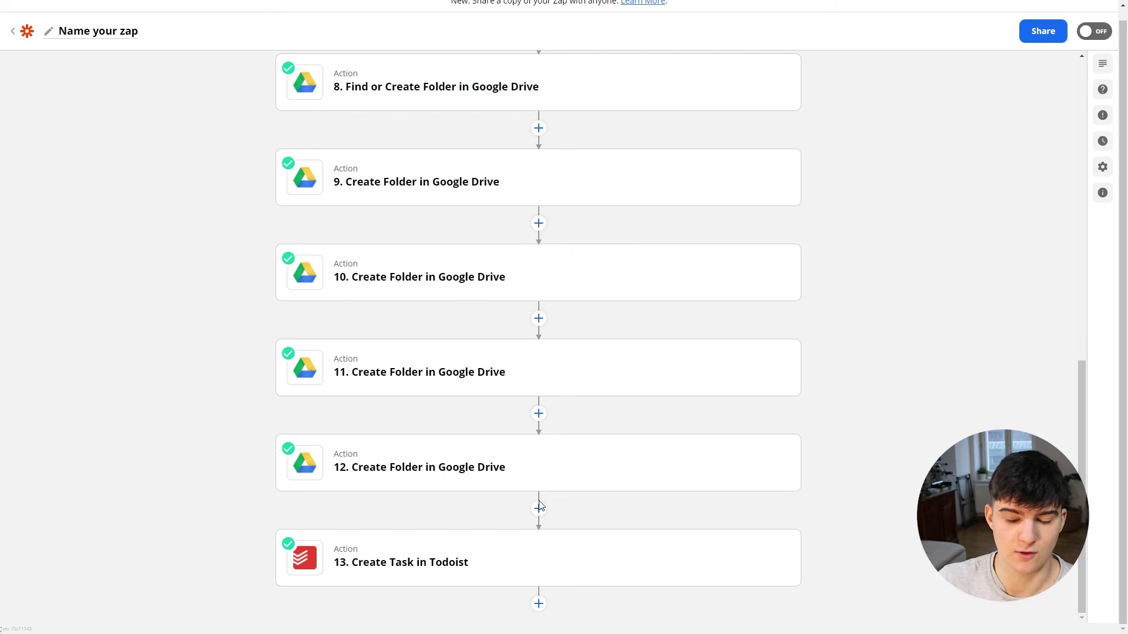
{"action": "left_click", "coordinate": [538, 604]}
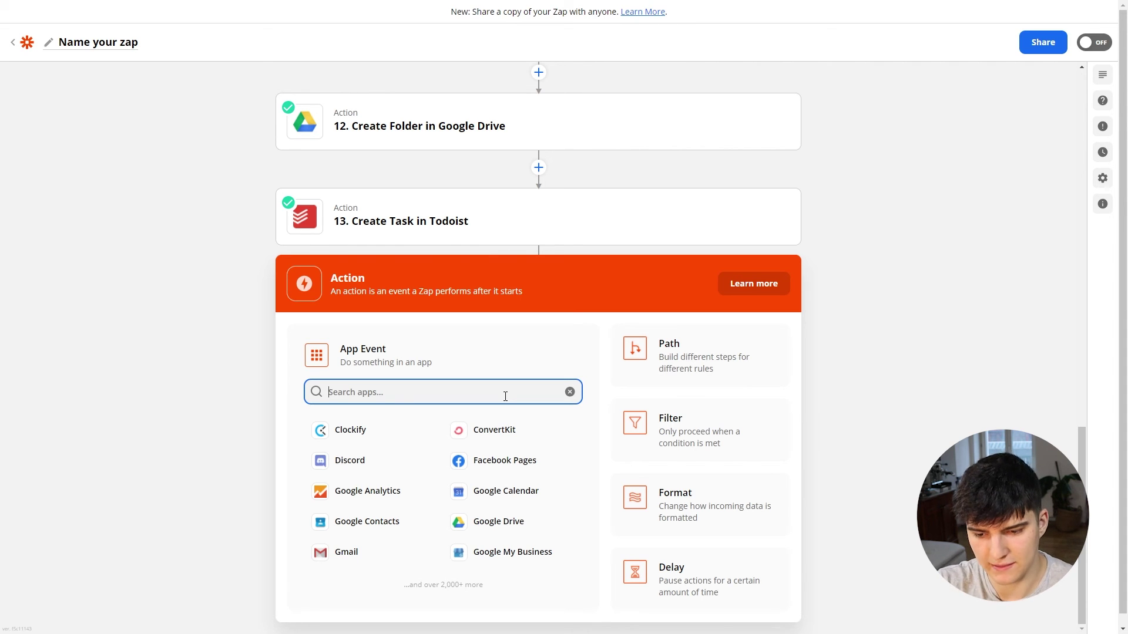
Step: Choose Slack as step 14's app with the Send Channel Message event
{"action": "type", "text": "slack"}
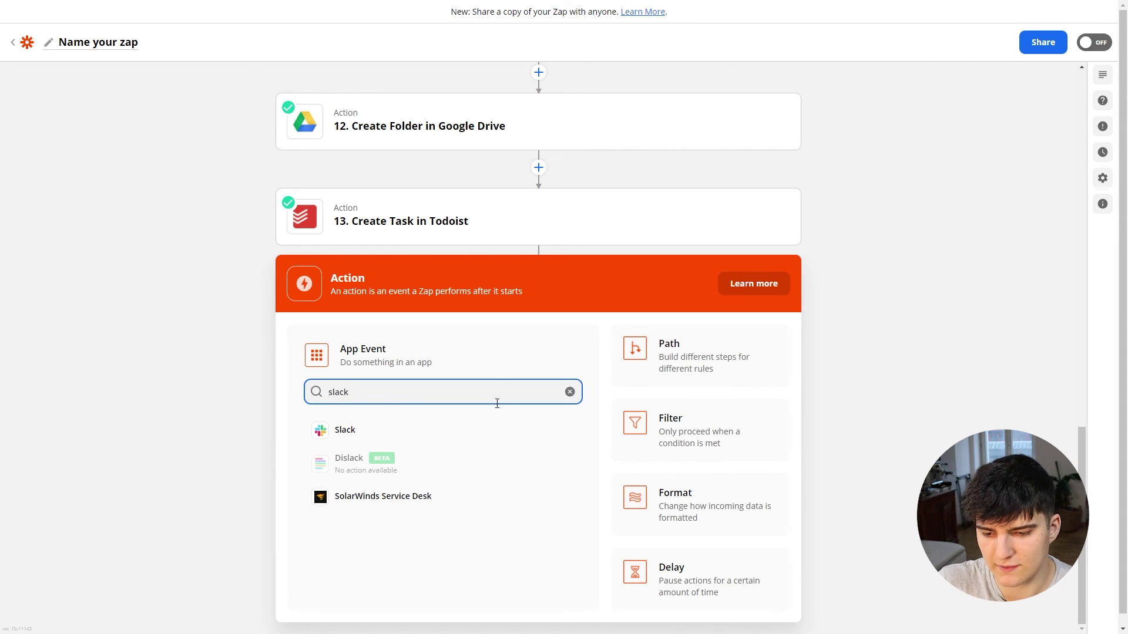
{"action": "left_click", "coordinate": [378, 439]}
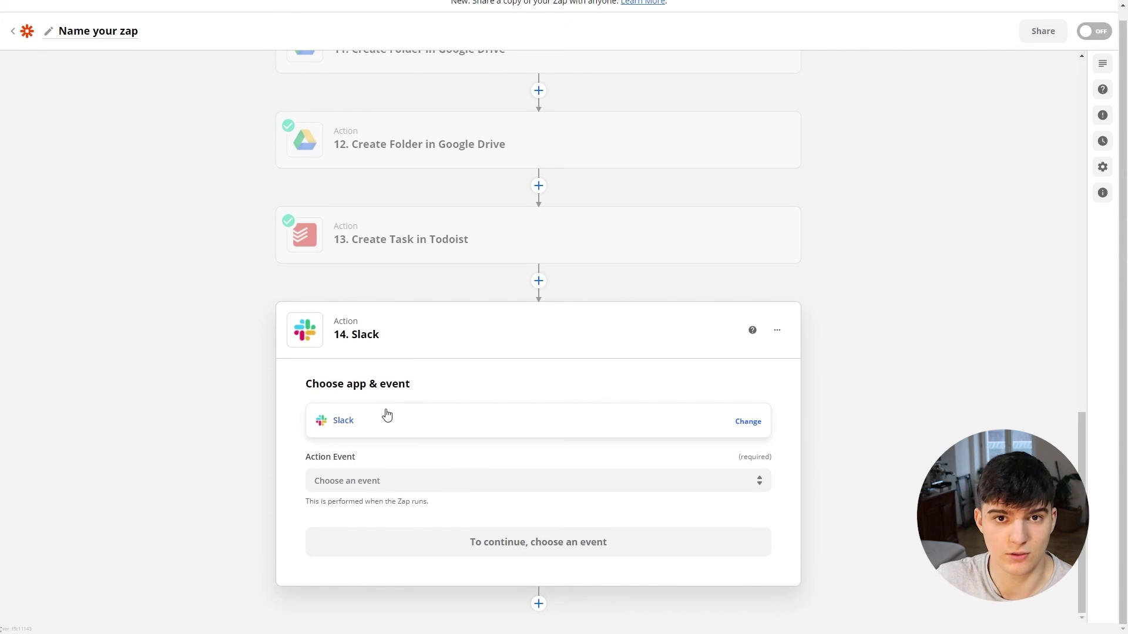
{"action": "left_click", "coordinate": [320, 480]}
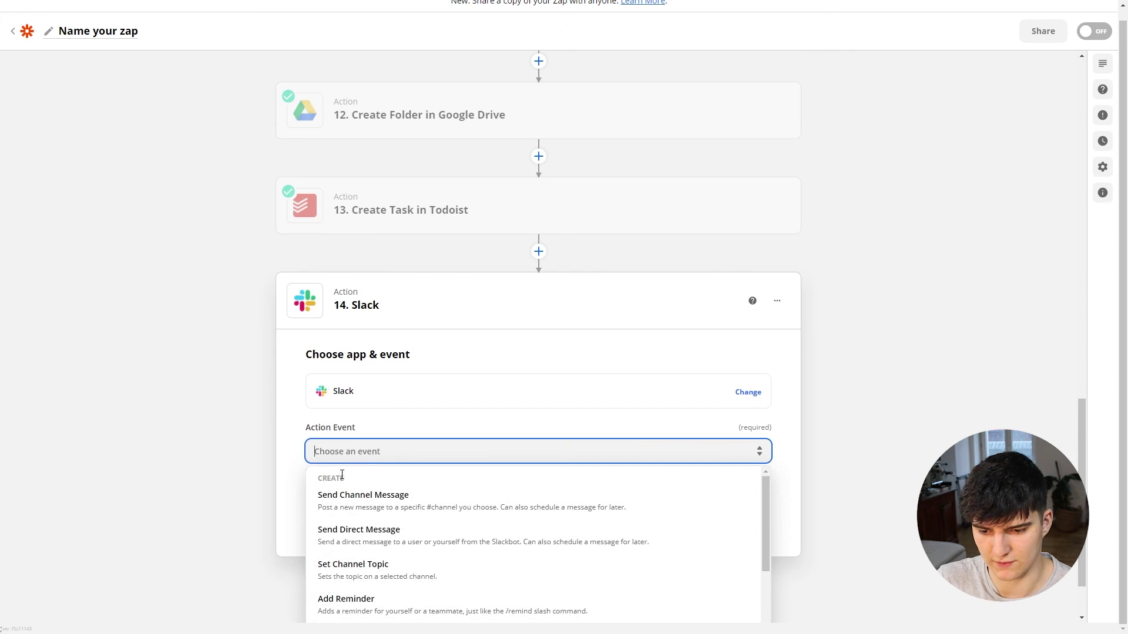
{"action": "left_click", "coordinate": [382, 446]}
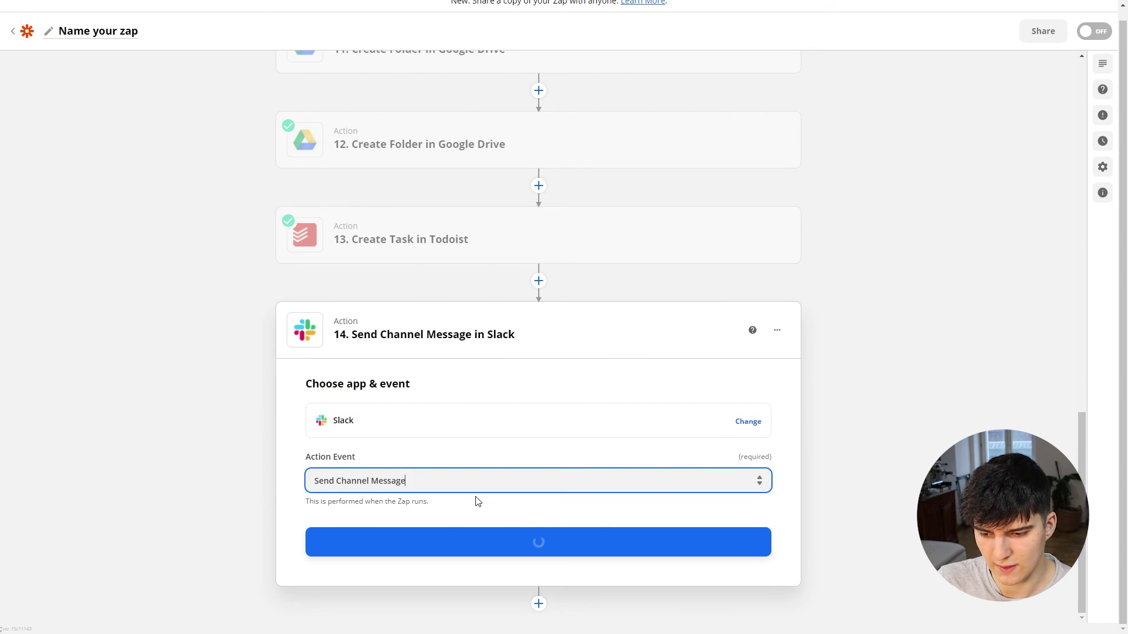
{"action": "left_click", "coordinate": [471, 548]}
Step: Connect the first Slack account to the step and continue to setup
{"action": "left_click", "coordinate": [377, 499]}
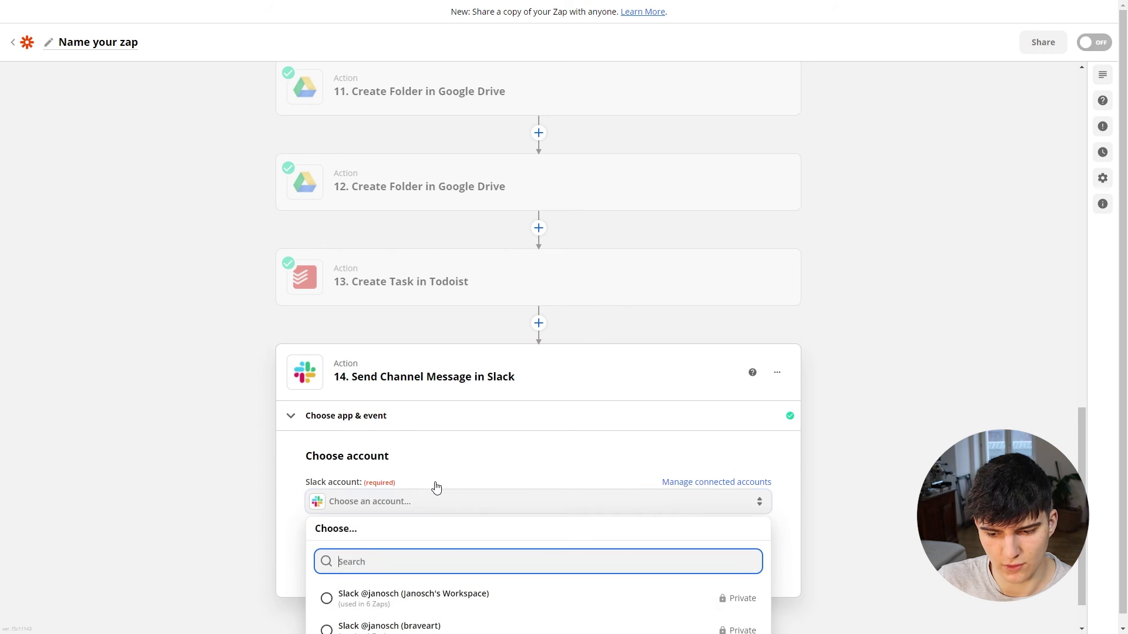
{"action": "left_click", "coordinate": [399, 546]}
{"action": "scroll", "coordinate": [488, 447], "scroll_direction": "up", "scroll_amount": 4}
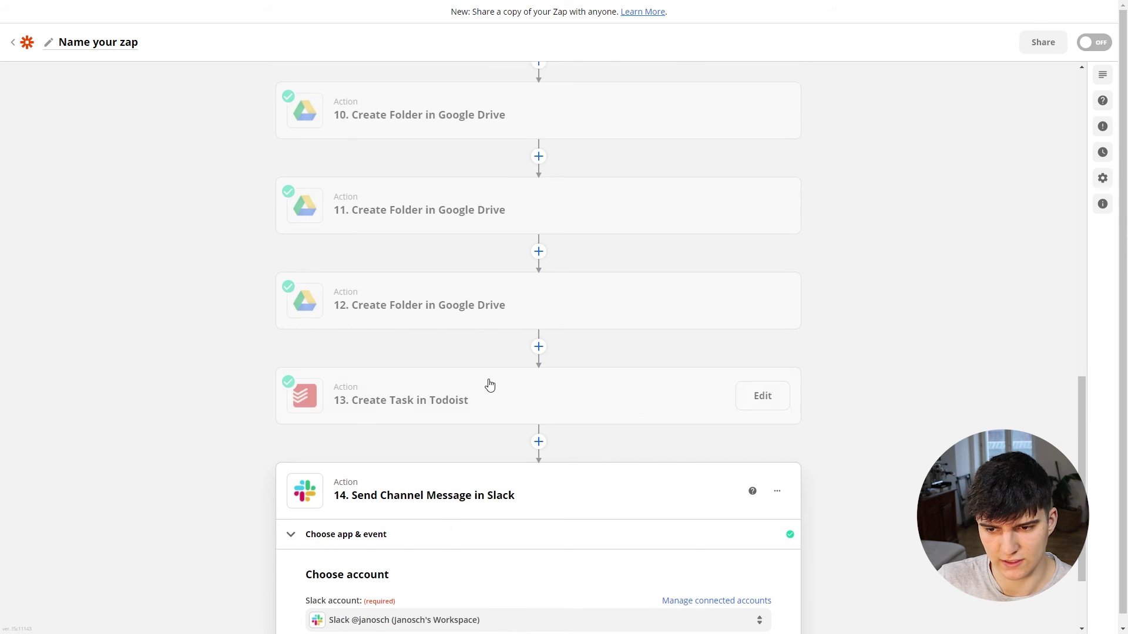
{"action": "scroll", "coordinate": [432, 262], "scroll_direction": "down", "scroll_amount": 4}
{"action": "left_click", "coordinate": [531, 539]}
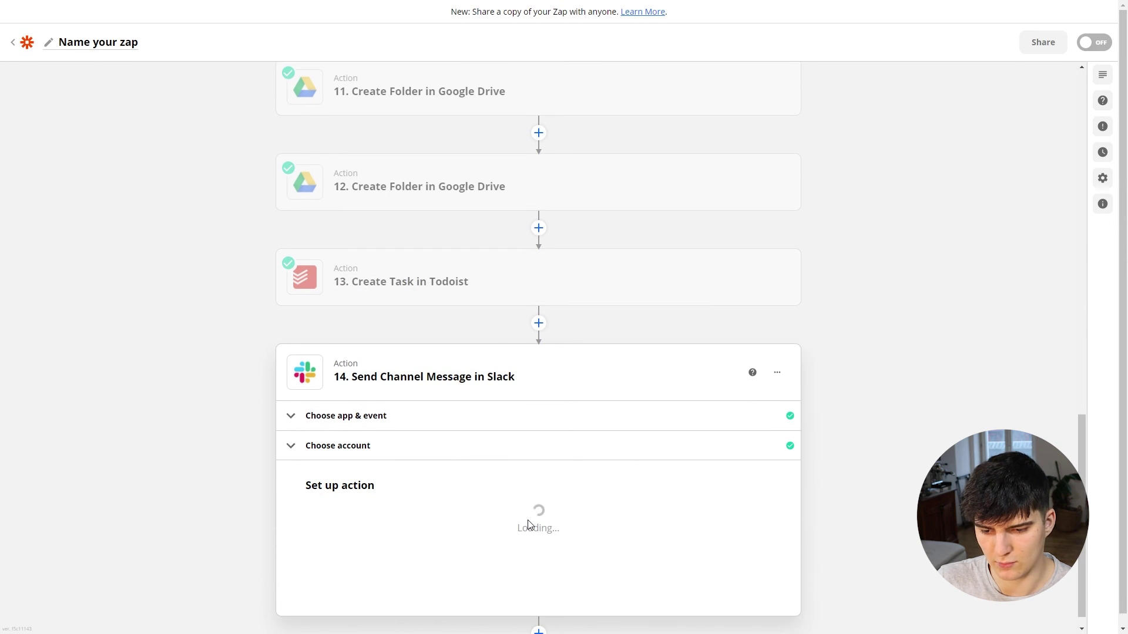
Step: In the Channel field's custom values, show all outputs of step 6's Create Channel in Slack
{"action": "left_click", "coordinate": [377, 340]}
{"action": "left_click", "coordinate": [386, 366]}
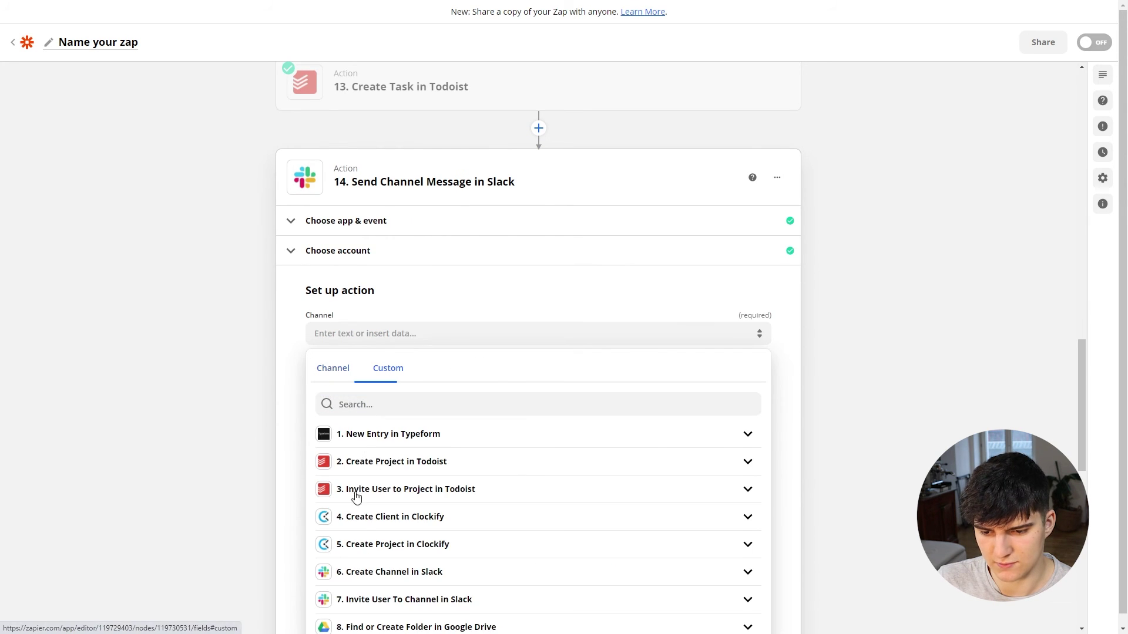
{"action": "scroll", "coordinate": [388, 490], "scroll_direction": "down", "scroll_amount": 1}
{"action": "scroll", "coordinate": [388, 491], "scroll_direction": "down", "scroll_amount": 1}
{"action": "left_click", "coordinate": [379, 454]}
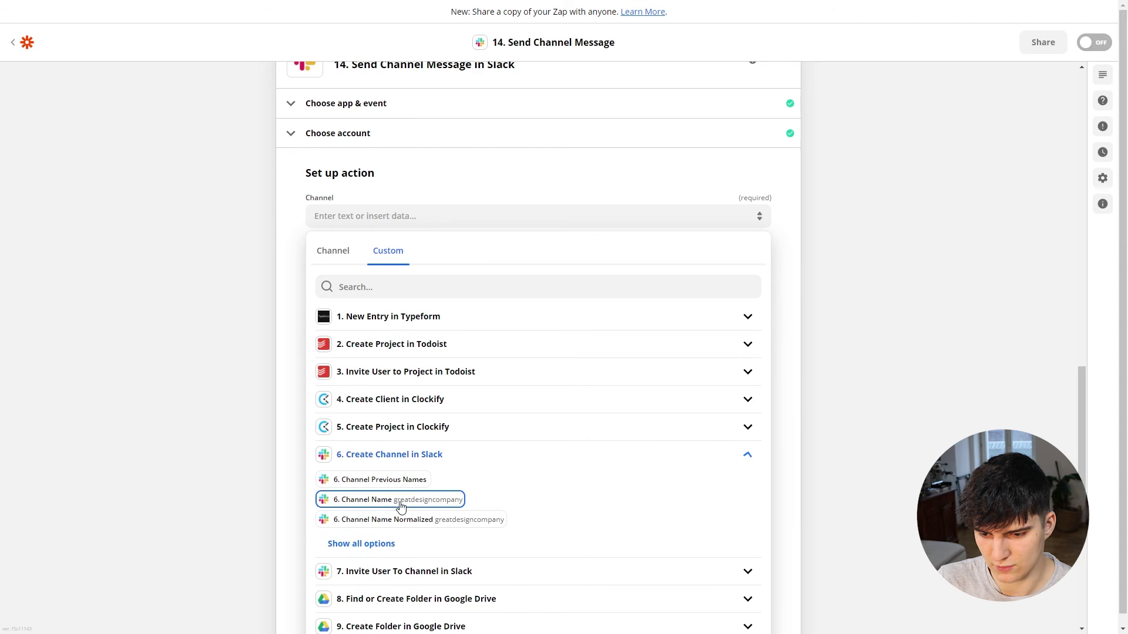
{"action": "scroll", "coordinate": [446, 470], "scroll_direction": "down", "scroll_amount": 1}
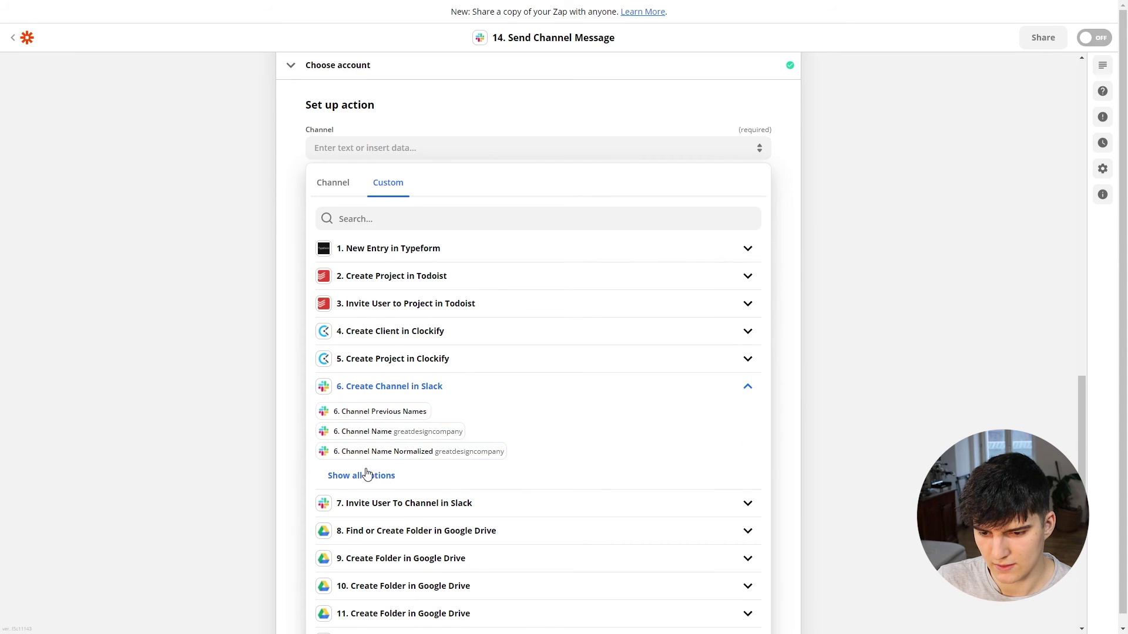
{"action": "left_click", "coordinate": [373, 475]}
{"action": "scroll", "coordinate": [411, 373], "scroll_direction": "down", "scroll_amount": 7}
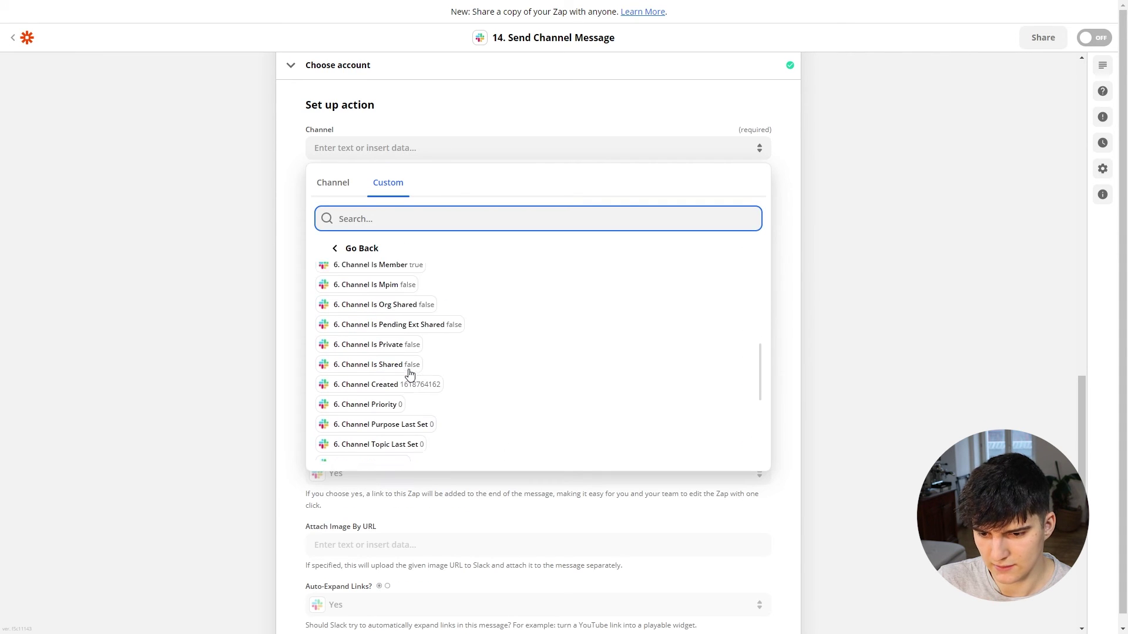
Step: Set Channel to step 6's Channel ID, deleting the accidental duplicate value
{"action": "left_click", "coordinate": [370, 443]}
{"action": "left_click", "coordinate": [358, 441]}
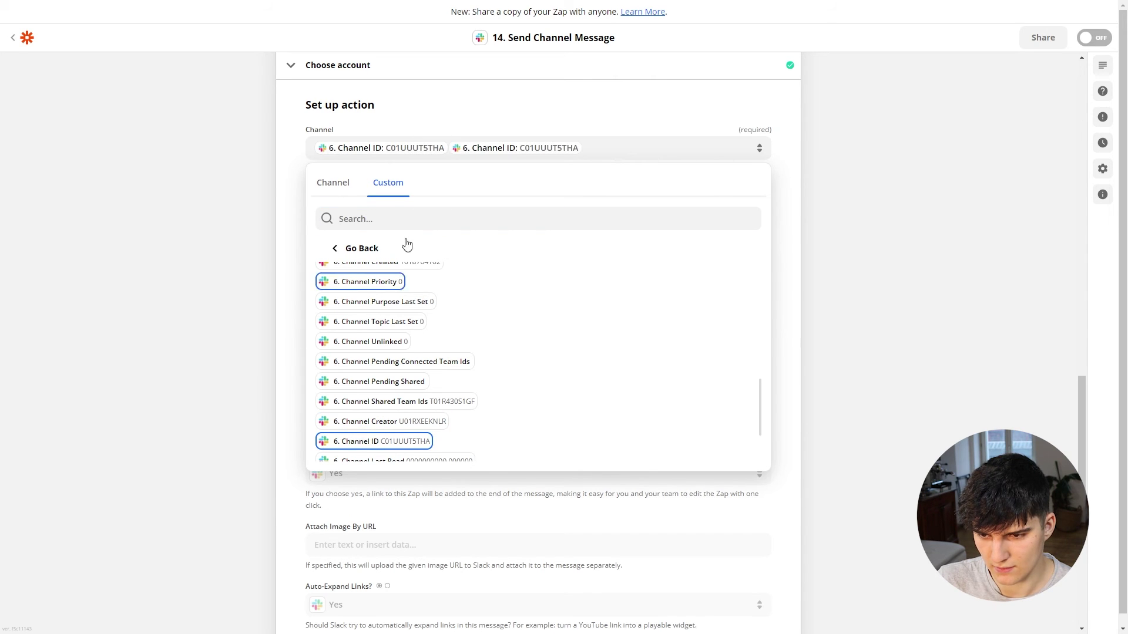
{"action": "left_click", "coordinate": [603, 146]}
{"action": "left_click", "coordinate": [604, 145]}
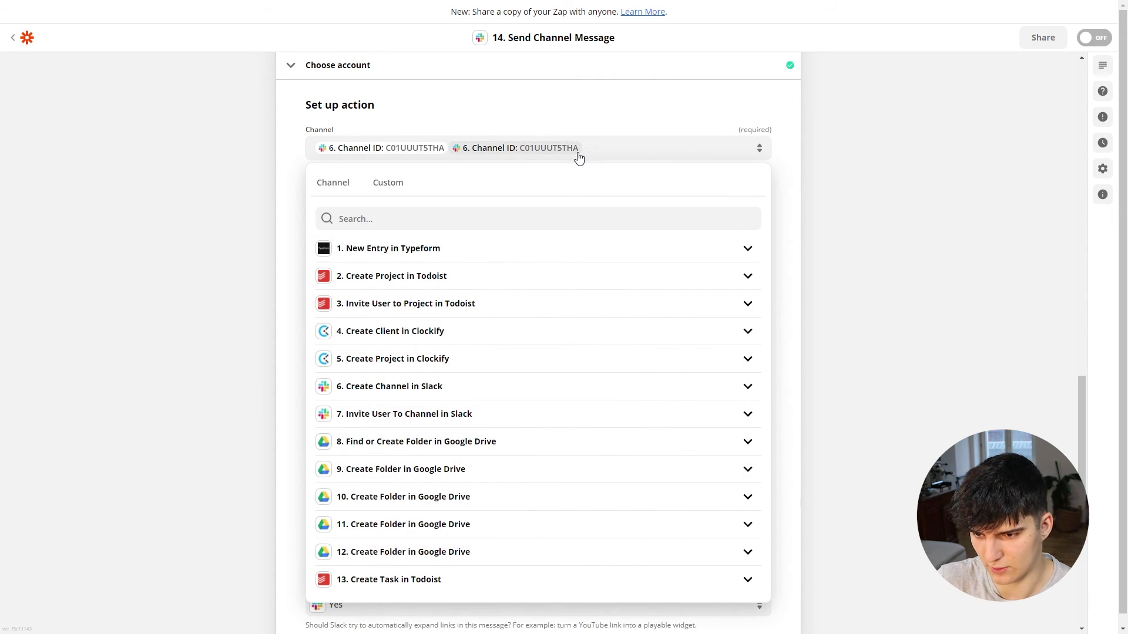
{"action": "key", "text": "BackSpace"}
{"action": "left_click", "coordinate": [202, 285]}
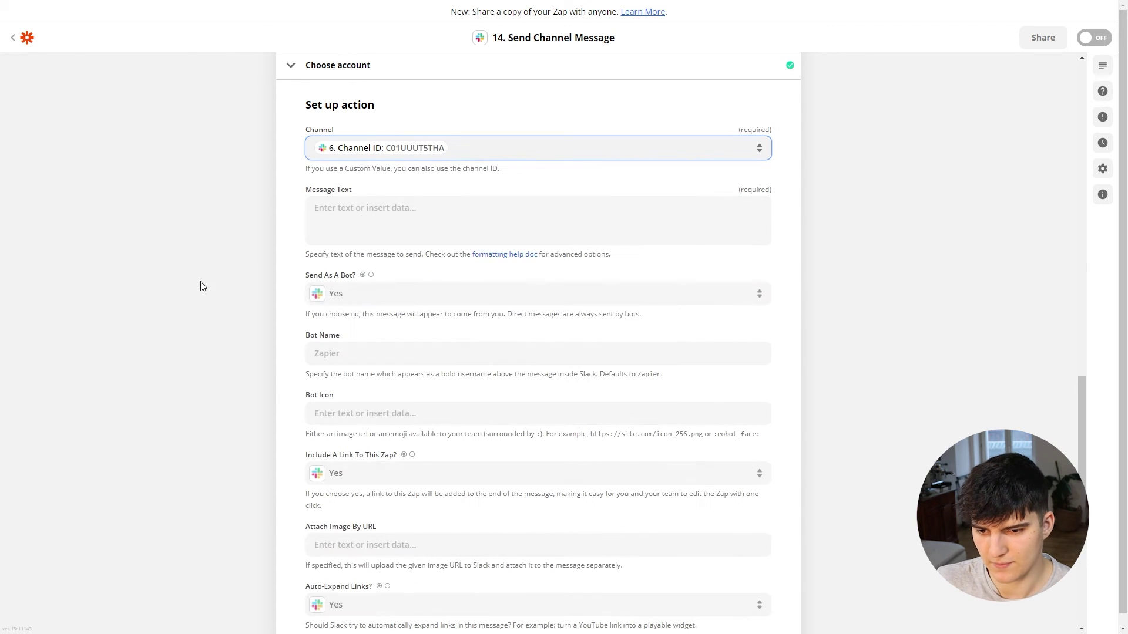
{"action": "left_click", "coordinate": [364, 230]}
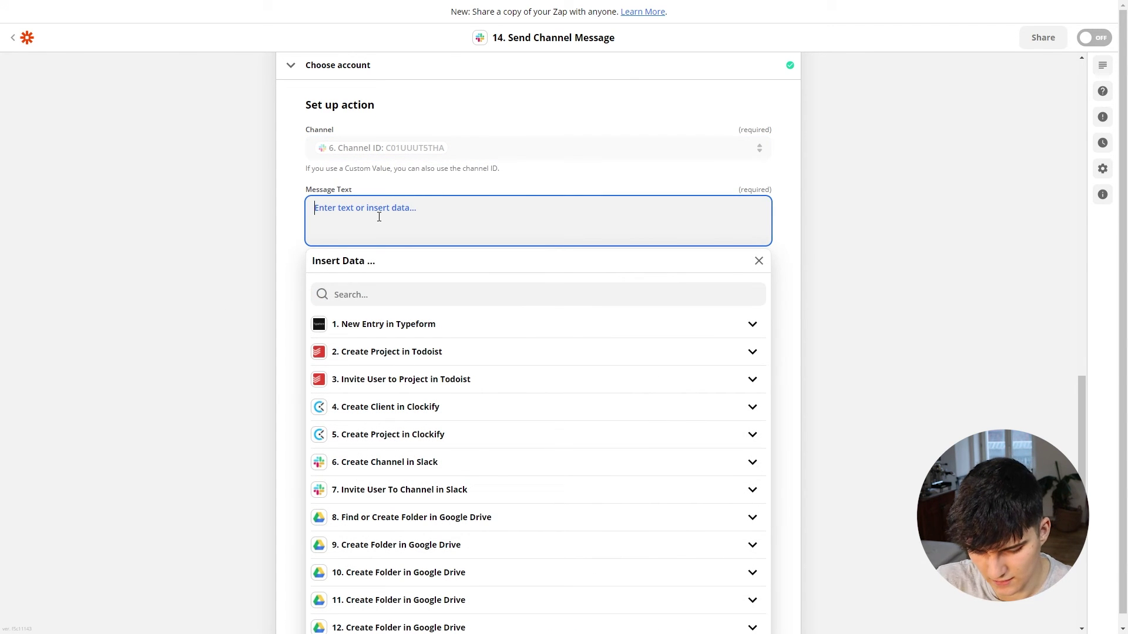
Step: Write 'New client has just finished the onboarding process' followed by a party popper emoji
{"action": "type", "text": "New client has just "}
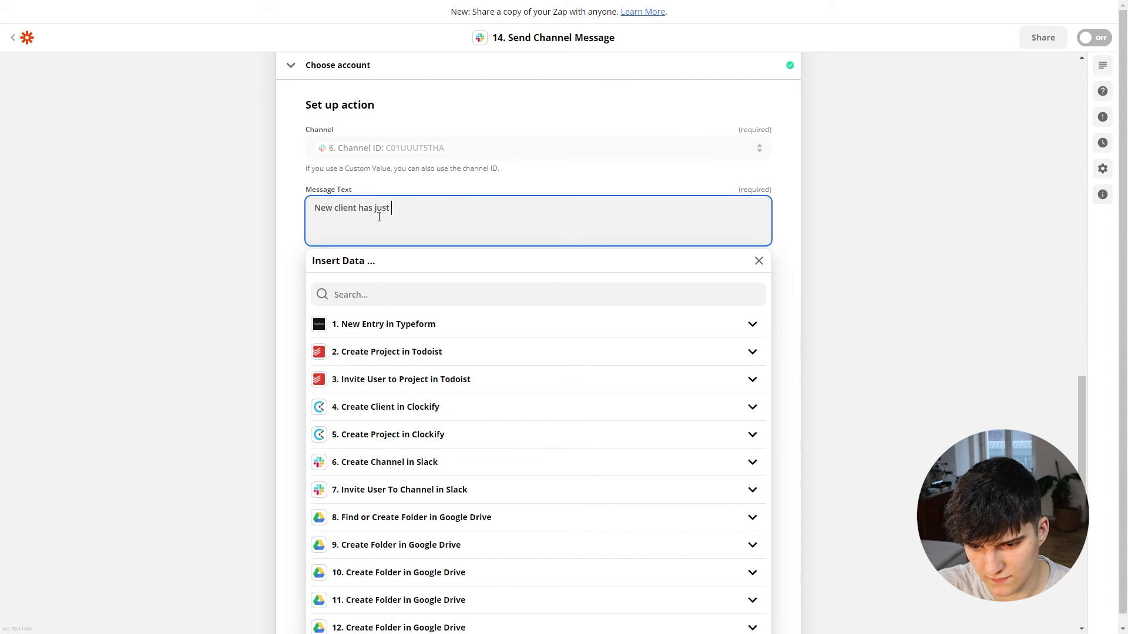
{"action": "type", "text": "finished the "}
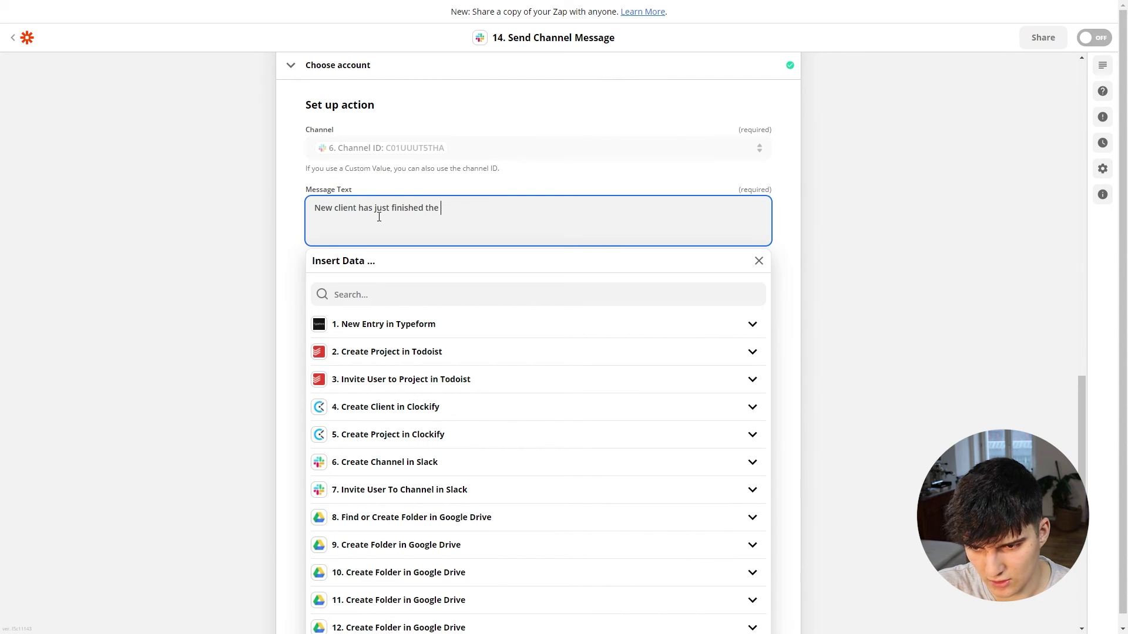
{"action": "type", "text": "onboarding pr"}
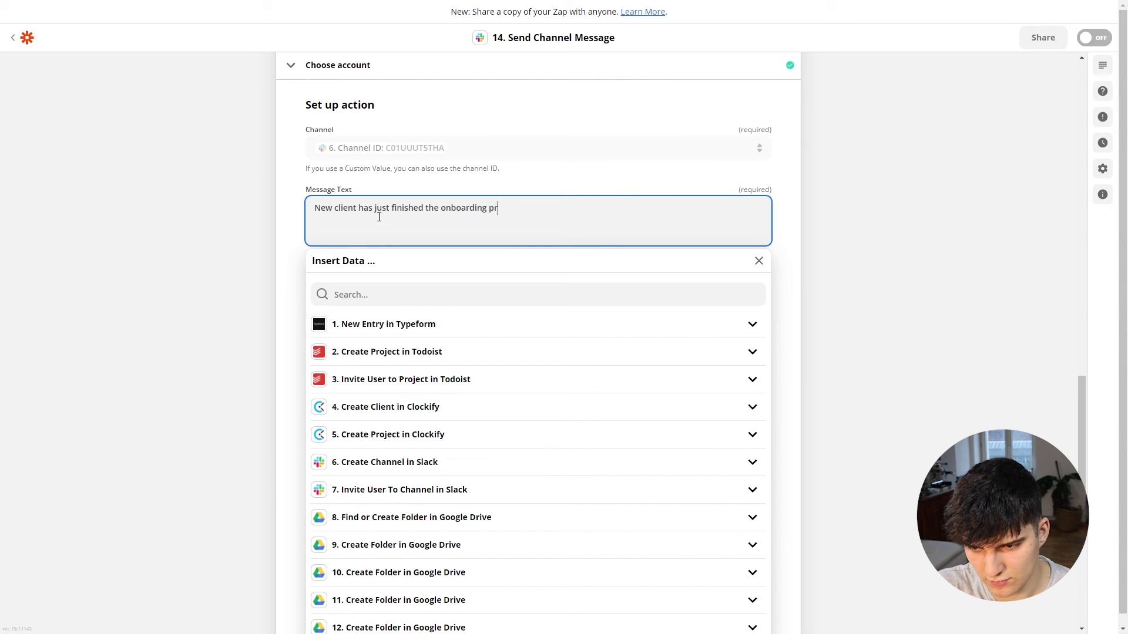
{"action": "type", "text": "ocess"}
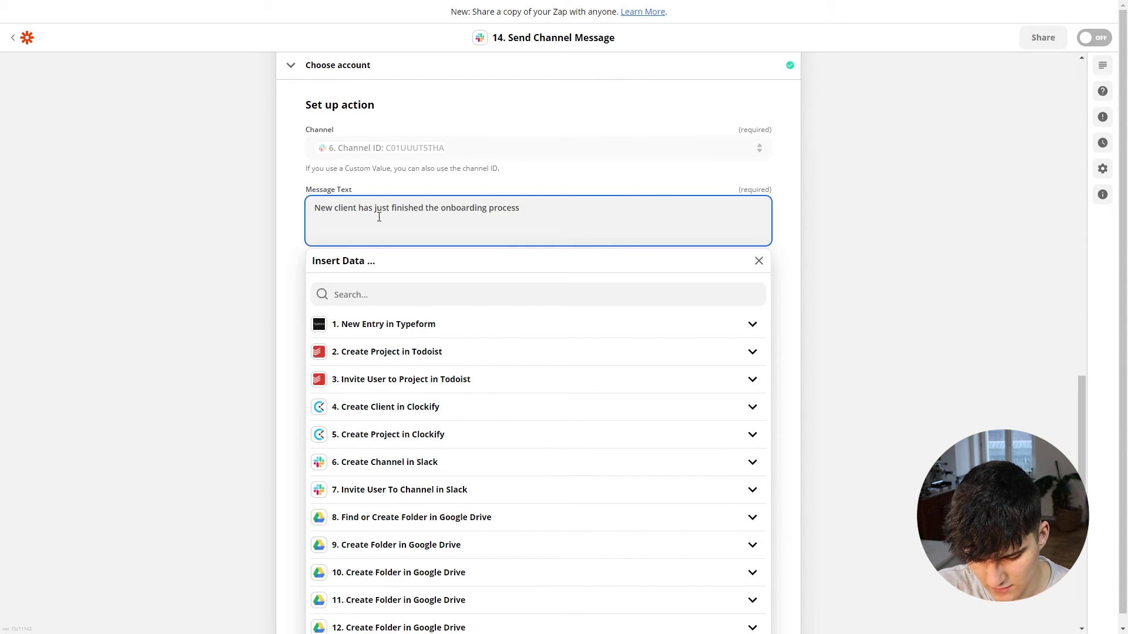
{"action": "key", "text": "super+period"}
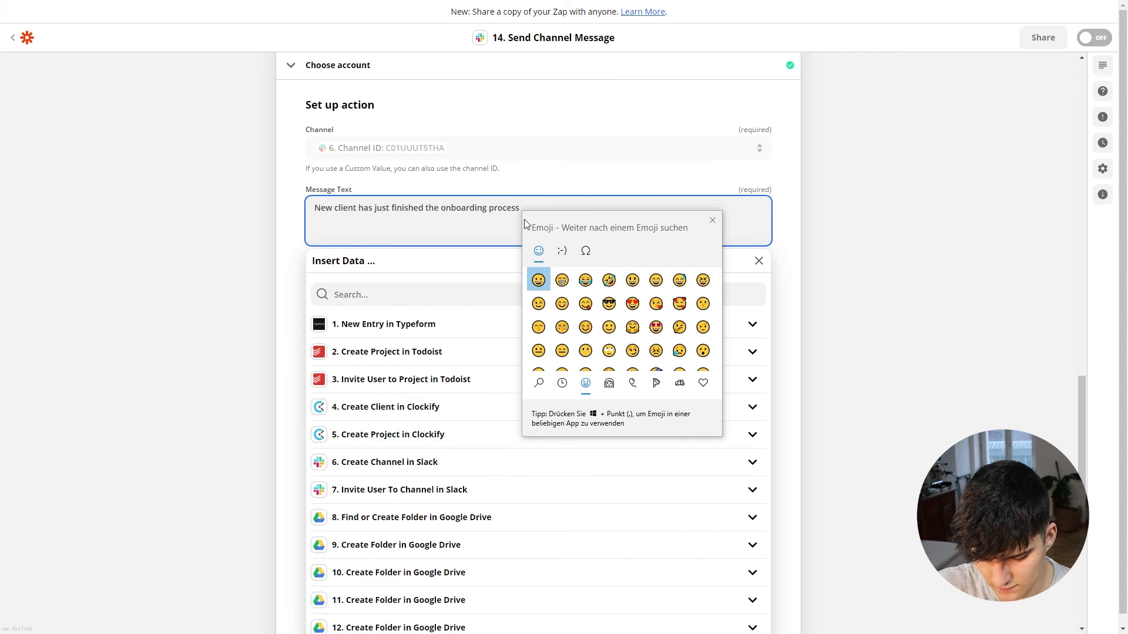
{"action": "type", "text": "party"}
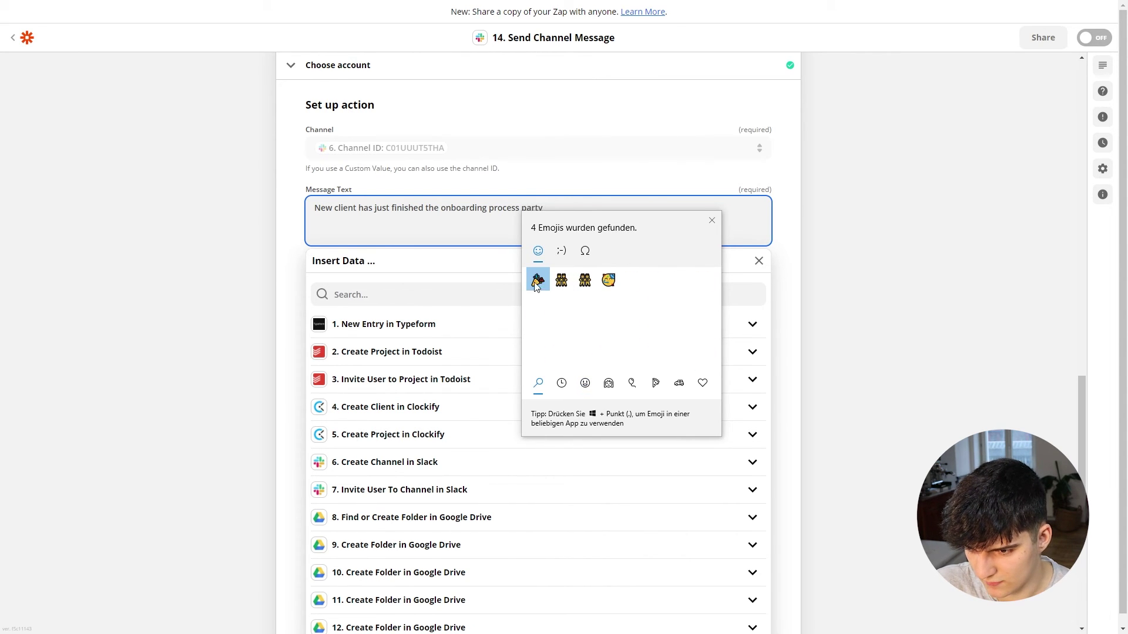
{"action": "left_click", "coordinate": [538, 281]}
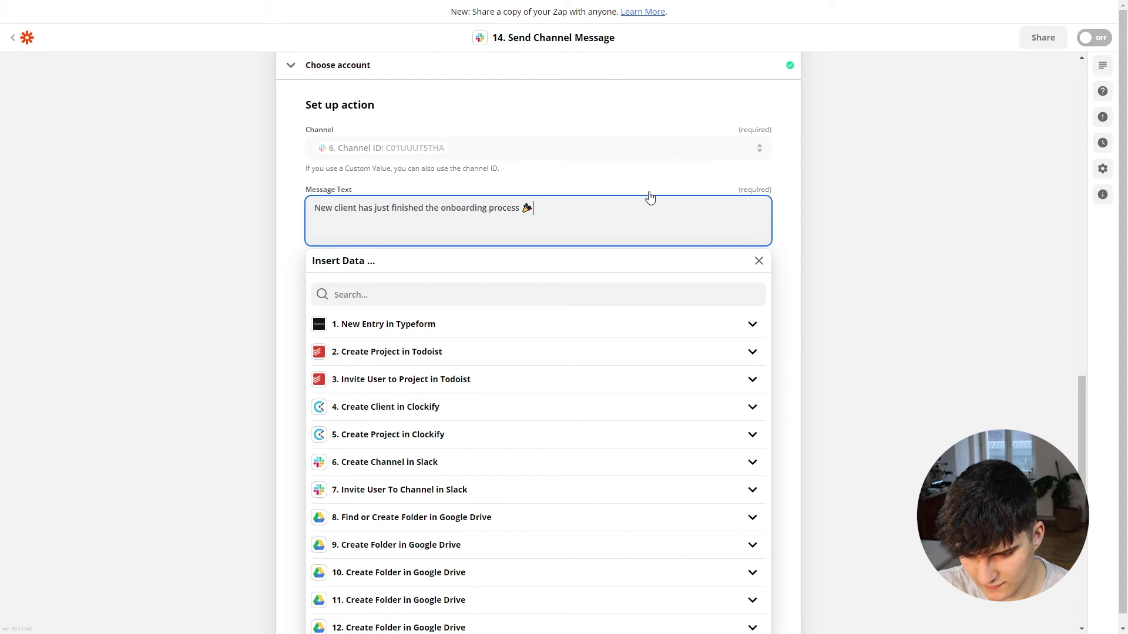
Step: Insert the Typeform business-name field, then add the line 'Please schedule the internal strategy call'
{"action": "left_click", "coordinate": [385, 324]}
{"action": "left_click", "coordinate": [359, 418]}
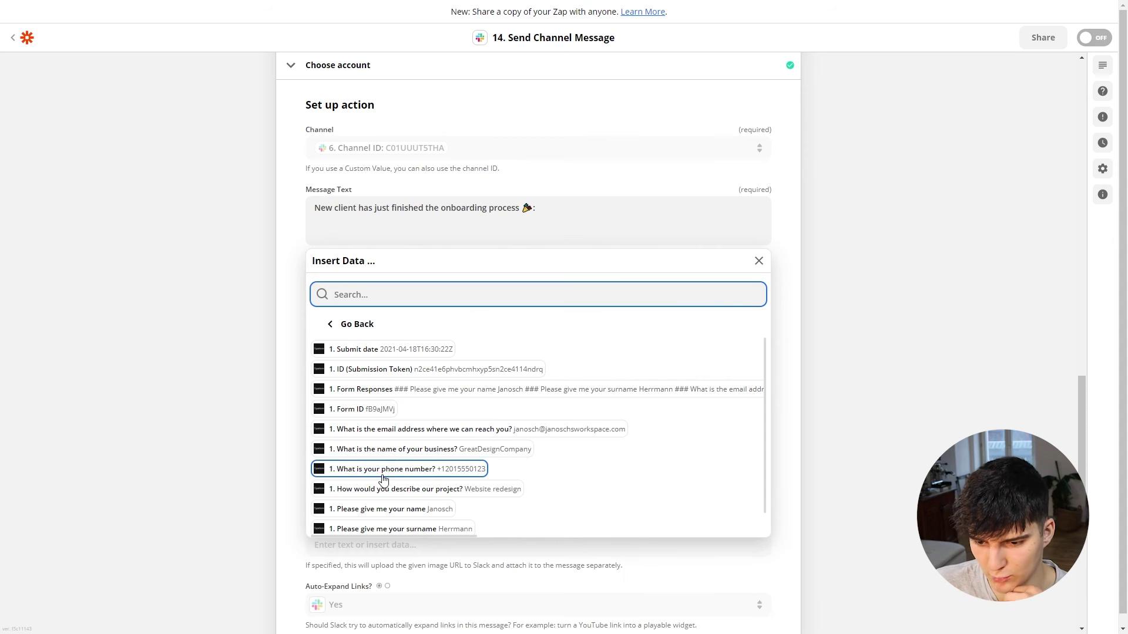
{"action": "left_click", "coordinate": [493, 450]}
{"action": "left_click", "coordinate": [202, 344]}
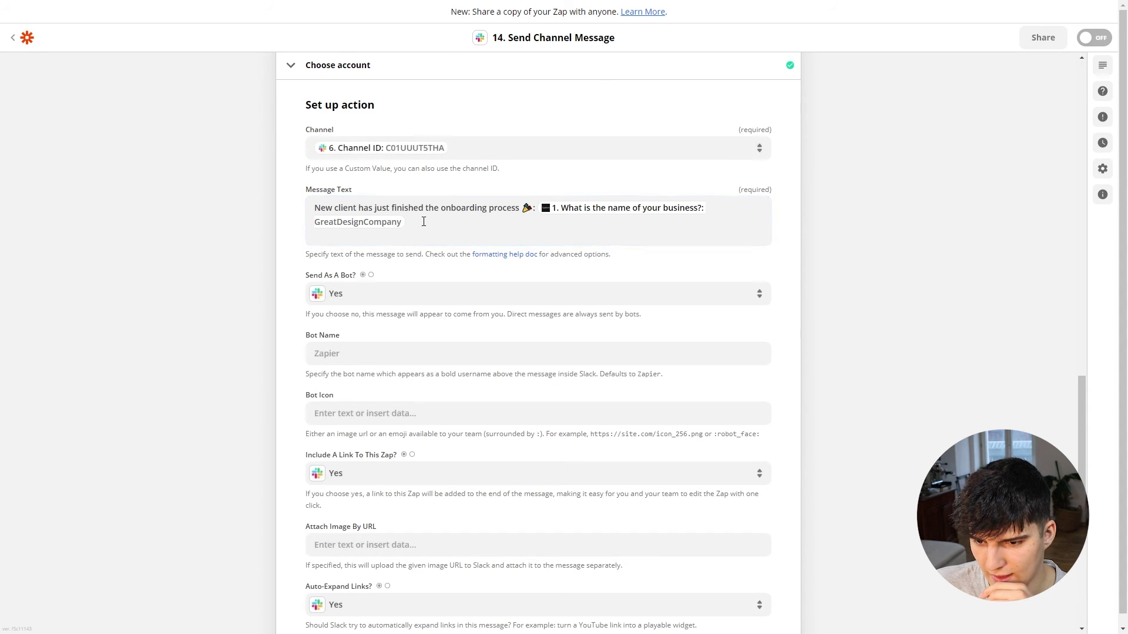
{"action": "left_click", "coordinate": [424, 220]}
{"action": "key", "text": "Return"}
{"action": "type", "text": "P"}
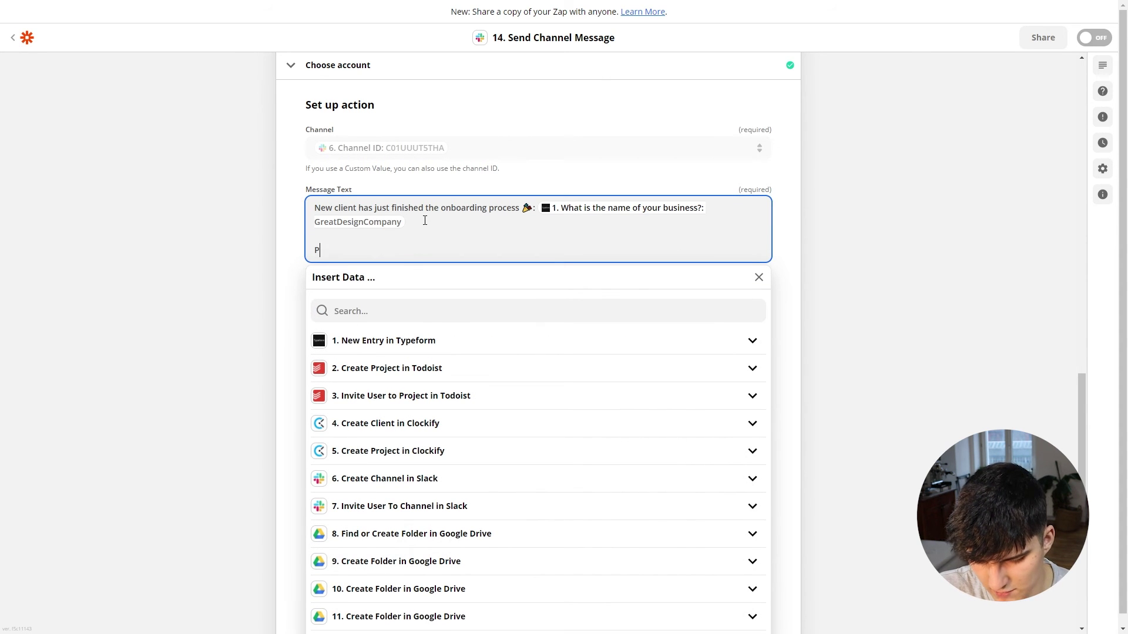
{"action": "type", "text": "lease schedu"}
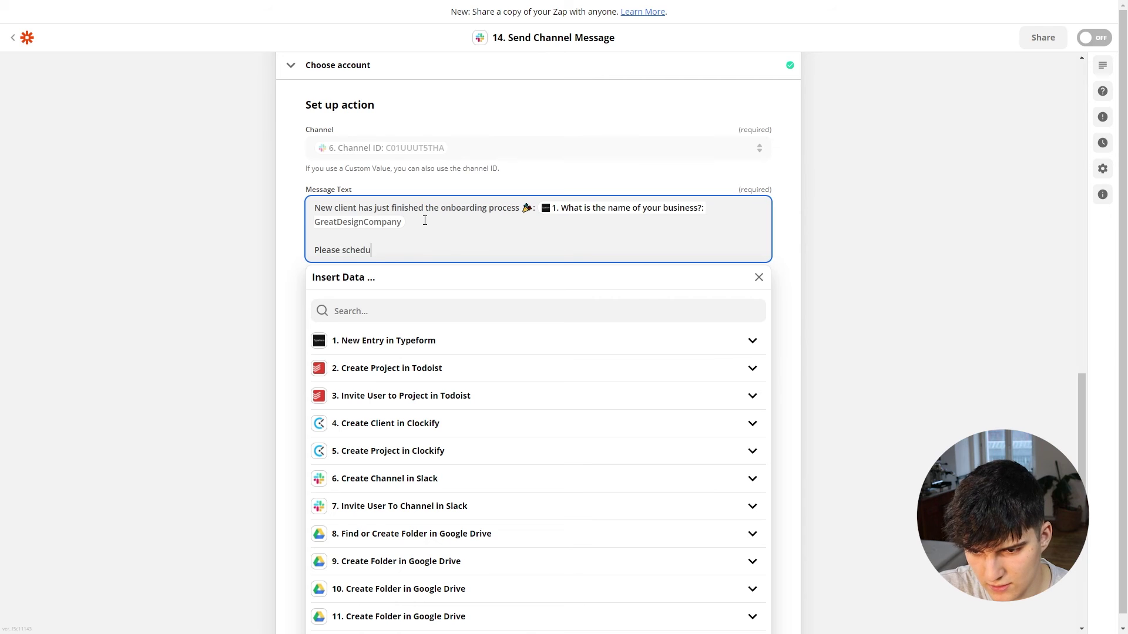
{"action": "type", "text": "le the internal"}
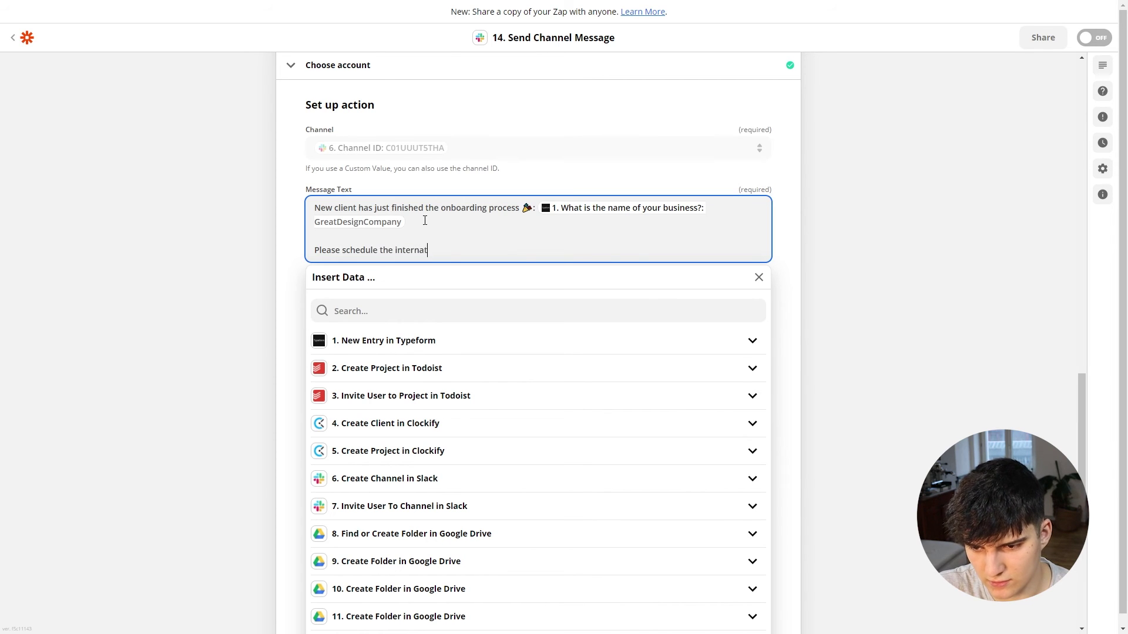
{"action": "type", "text": " strategy "}
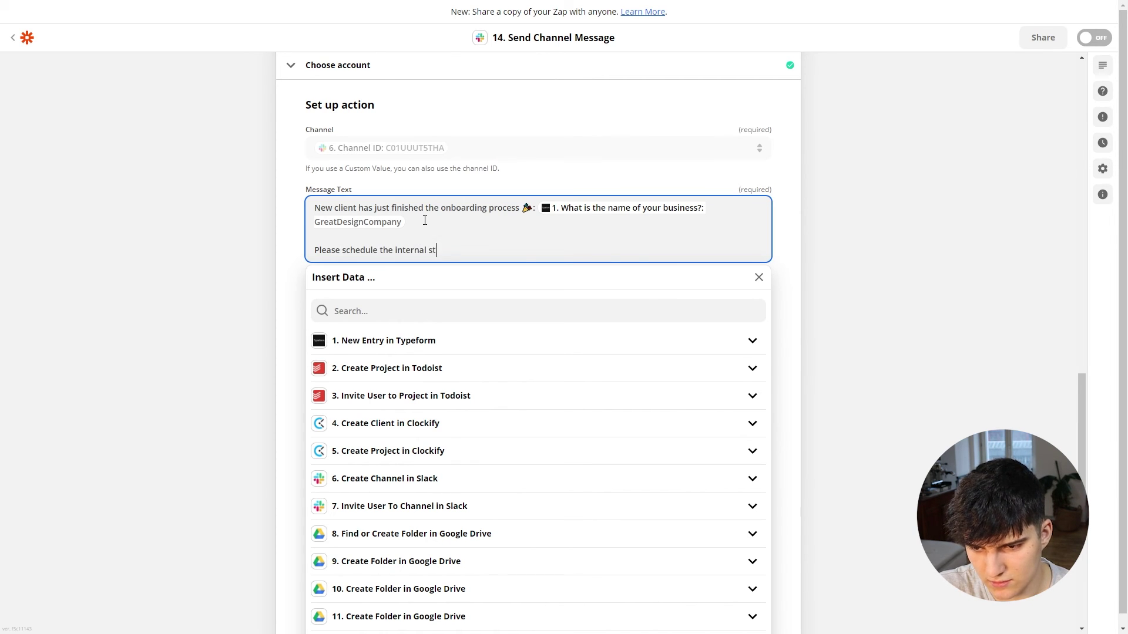
{"action": "type", "text": "call!"}
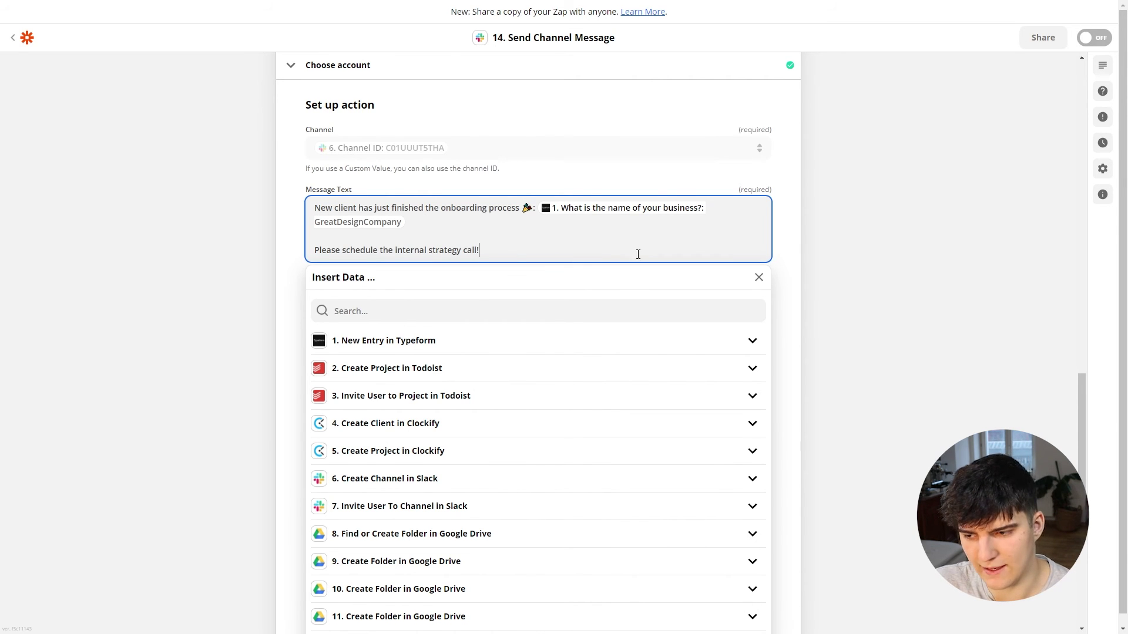
{"action": "left_click", "coordinate": [865, 276]}
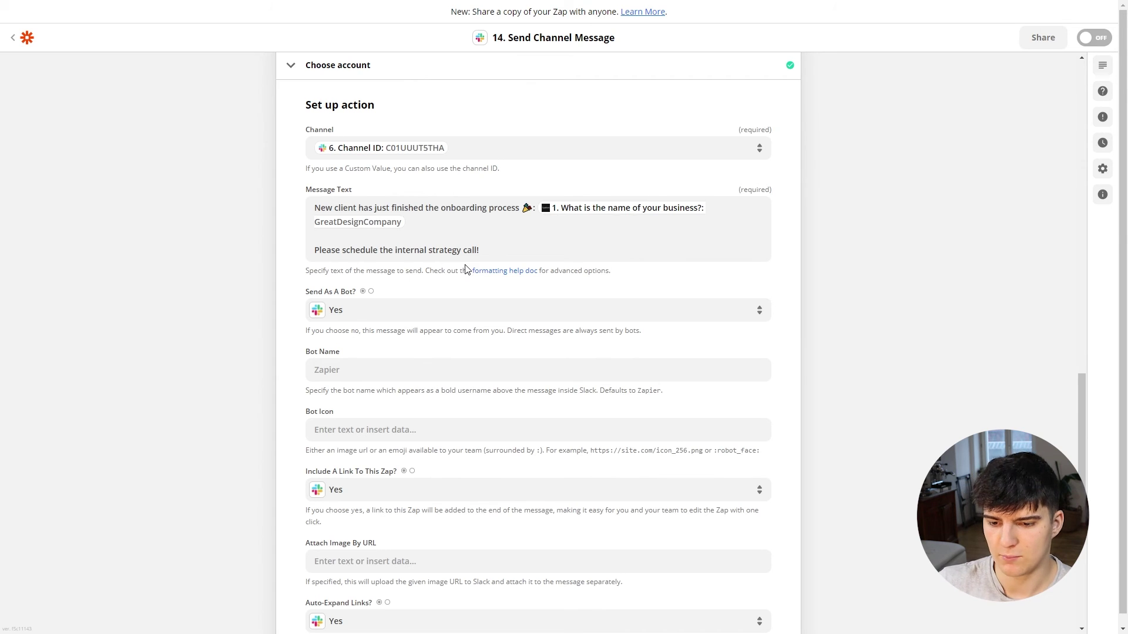
Step: Set Include A Link To This Zap? to No
{"action": "scroll", "coordinate": [464, 269], "scroll_direction": "down", "scroll_amount": 2}
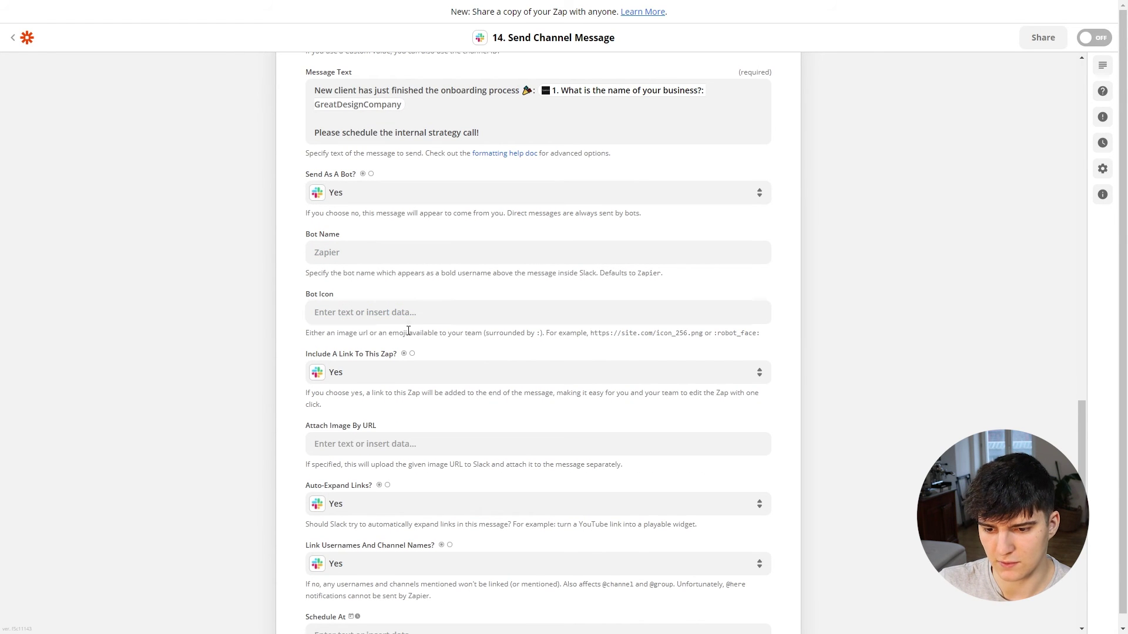
{"action": "scroll", "coordinate": [382, 326], "scroll_direction": "down", "scroll_amount": 2}
{"action": "left_click", "coordinate": [355, 255]}
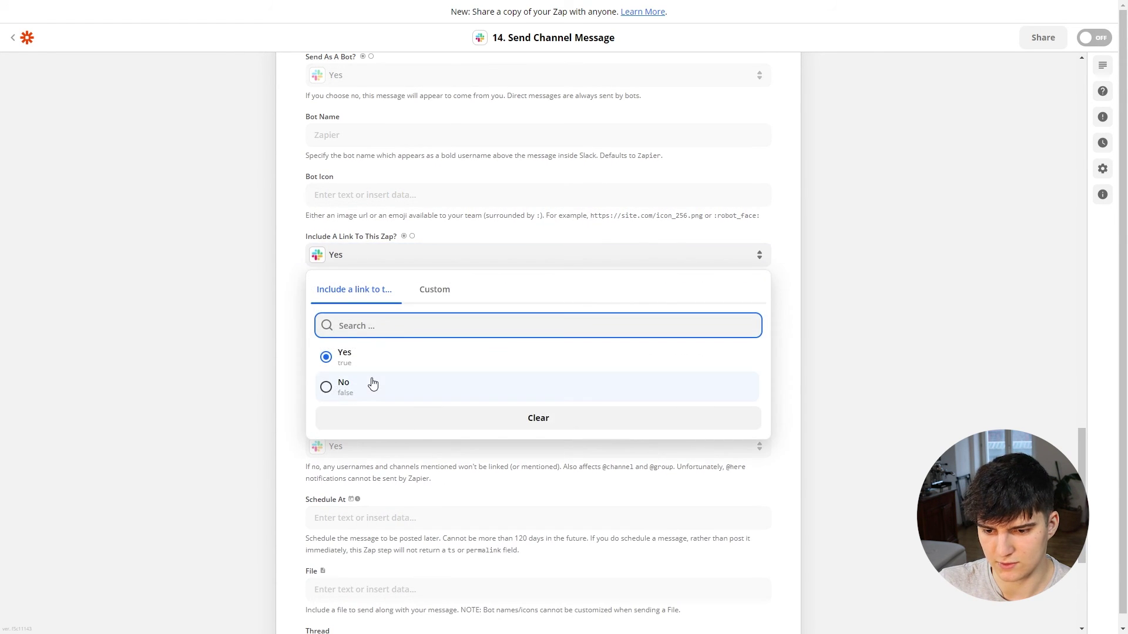
{"action": "left_click", "coordinate": [372, 383]}
Step: Test the Slack step to post the message, then switch to Slack
{"action": "scroll", "coordinate": [253, 325], "scroll_direction": "down", "scroll_amount": 2}
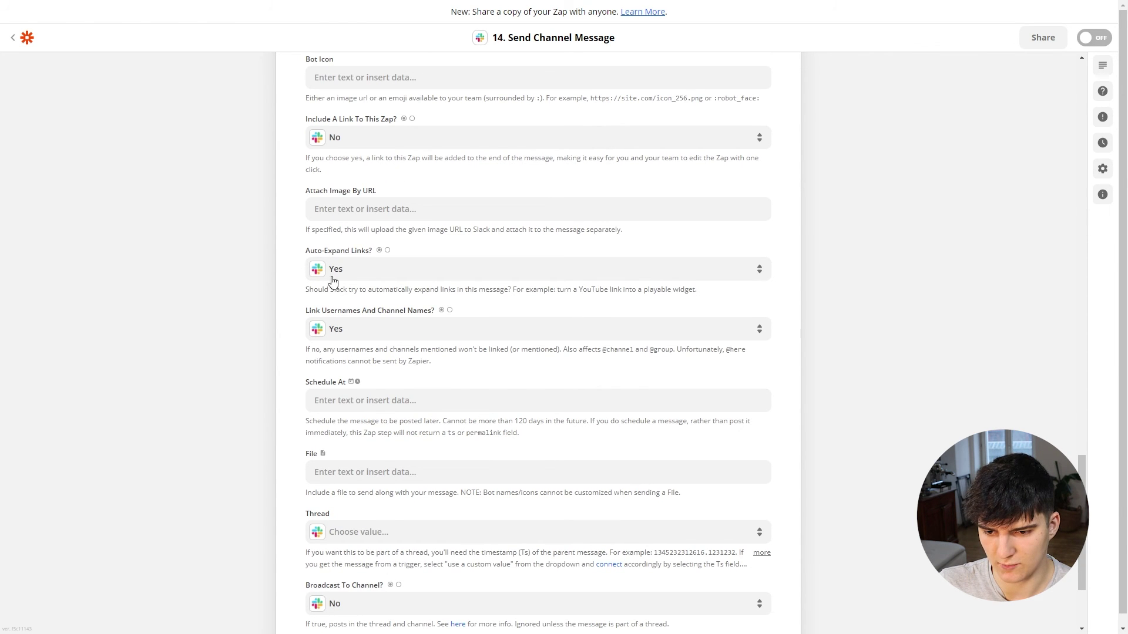
{"action": "scroll", "coordinate": [333, 282], "scroll_direction": "up", "scroll_amount": 7}
{"action": "scroll", "coordinate": [344, 320], "scroll_direction": "down", "scroll_amount": 4}
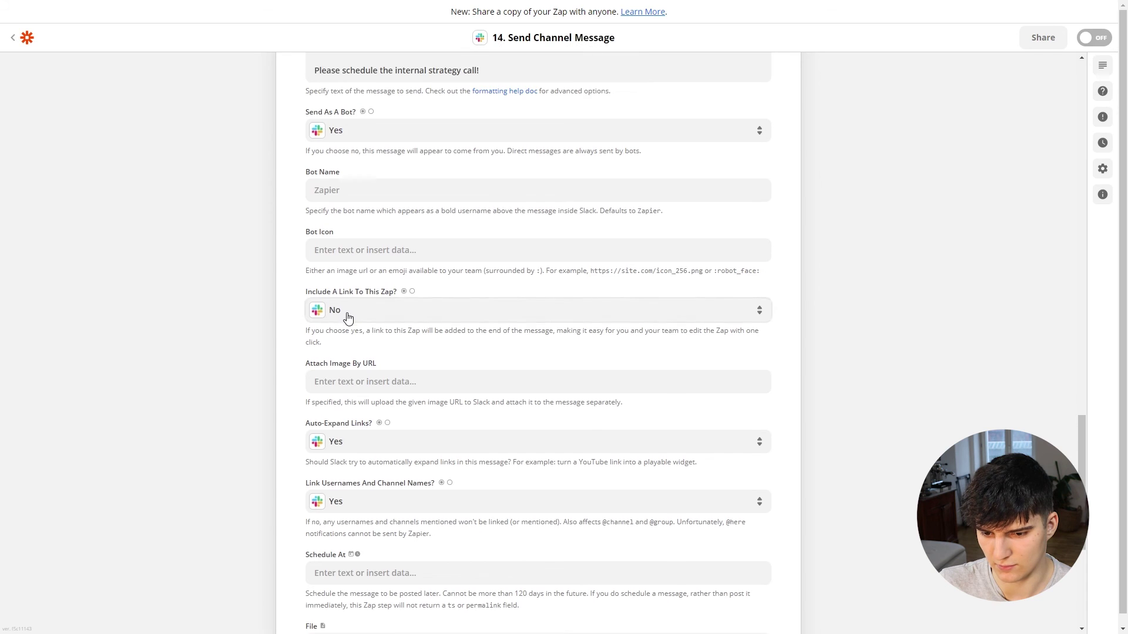
{"action": "scroll", "coordinate": [348, 317], "scroll_direction": "down", "scroll_amount": 6}
{"action": "left_click", "coordinate": [473, 554]}
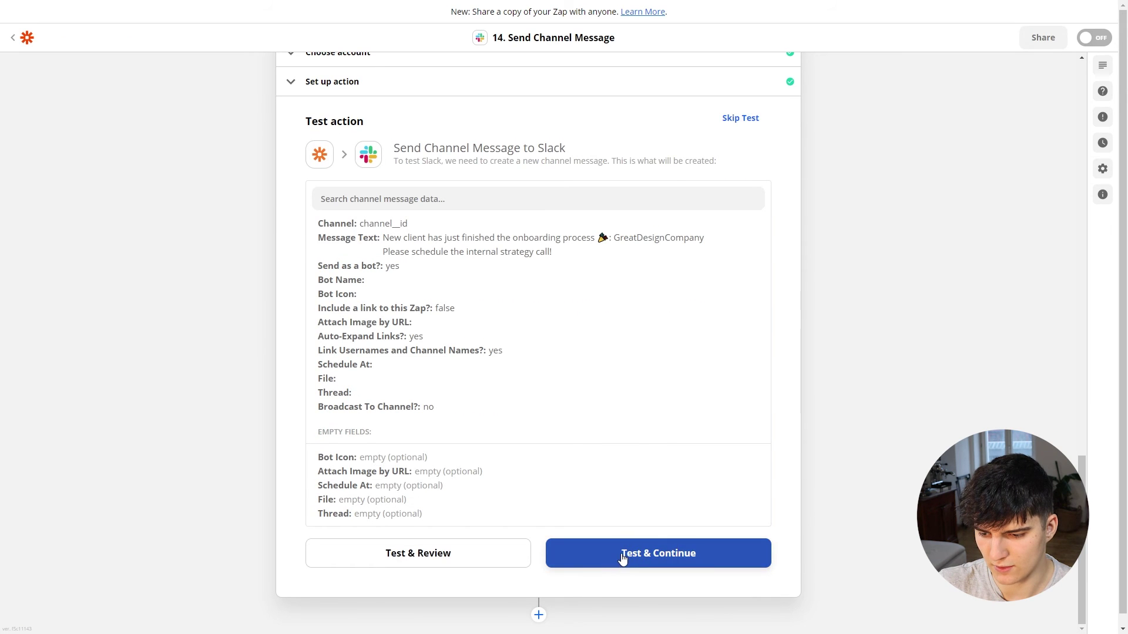
{"action": "left_click", "coordinate": [623, 556]}
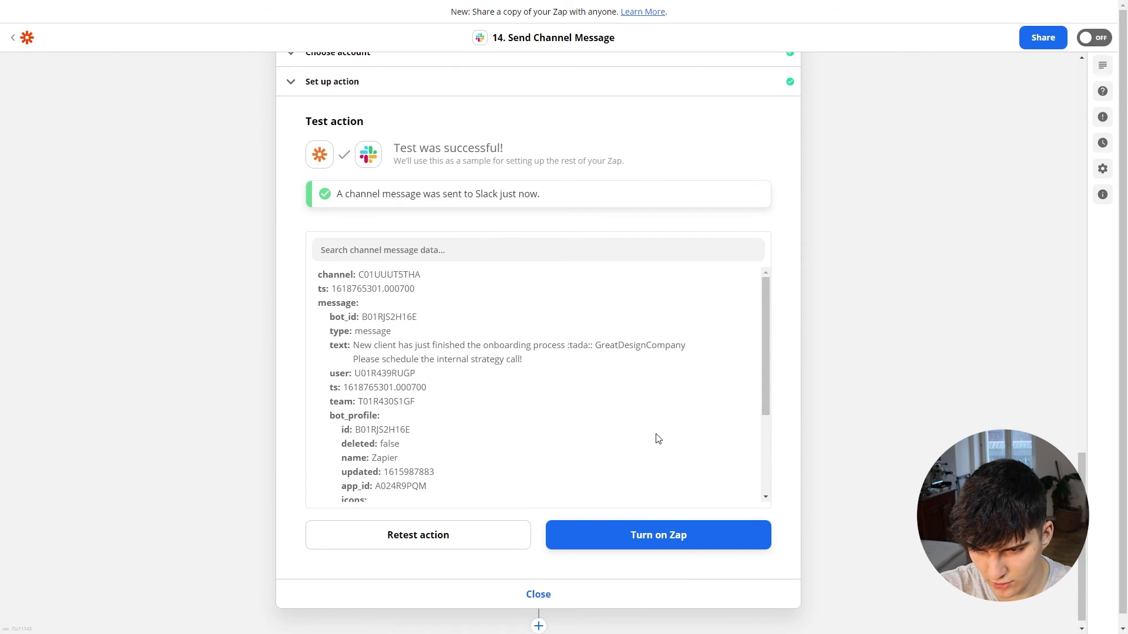
{"action": "key", "text": "alt+Tab"}
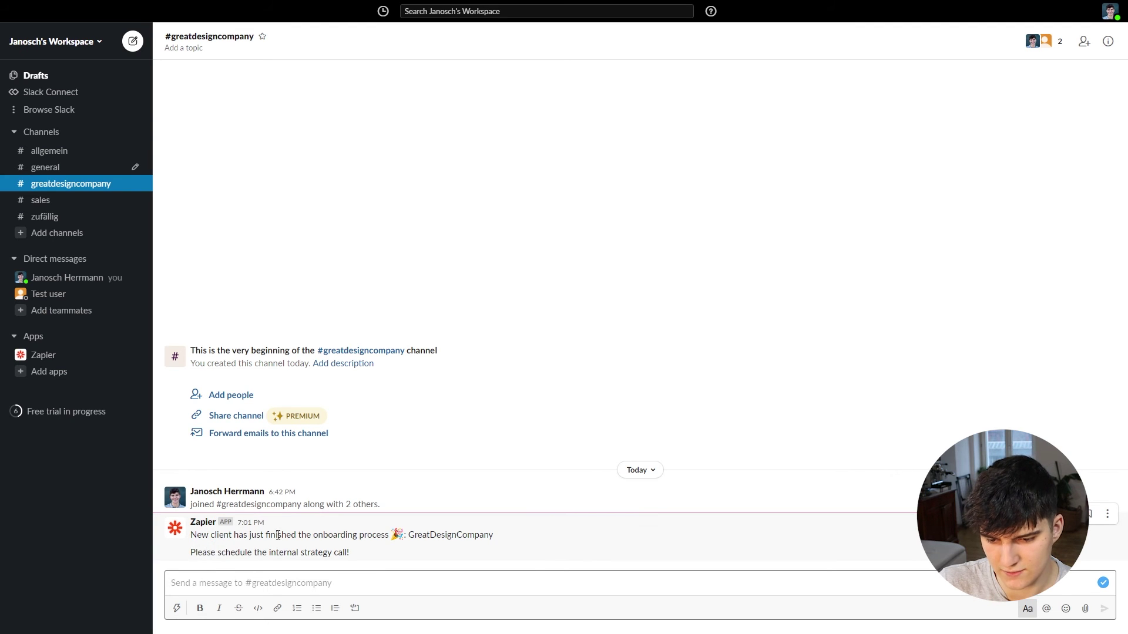
Step: Read Zapier's onboarding post in Slack's #greatdesigncompany channel, then return to Zapier
{"action": "left_click_drag", "start_coordinate": [328, 535], "coordinate": [338, 535]}
{"action": "left_click", "coordinate": [351, 549]}
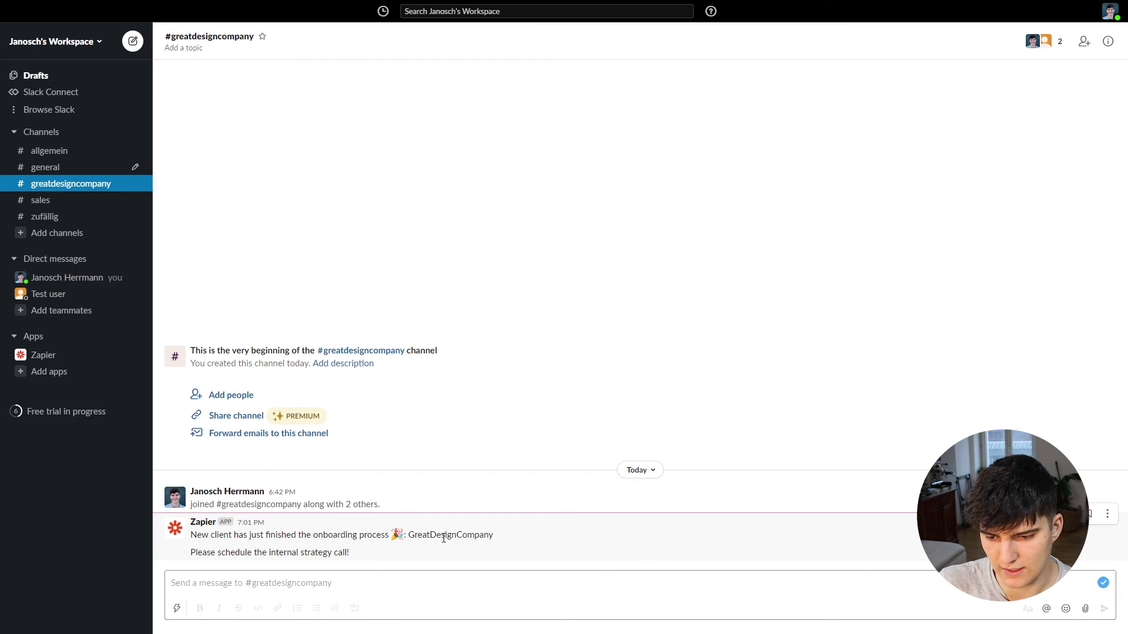
{"action": "left_click_drag", "start_coordinate": [240, 552], "coordinate": [322, 550]}
{"action": "left_click", "coordinate": [367, 551]}
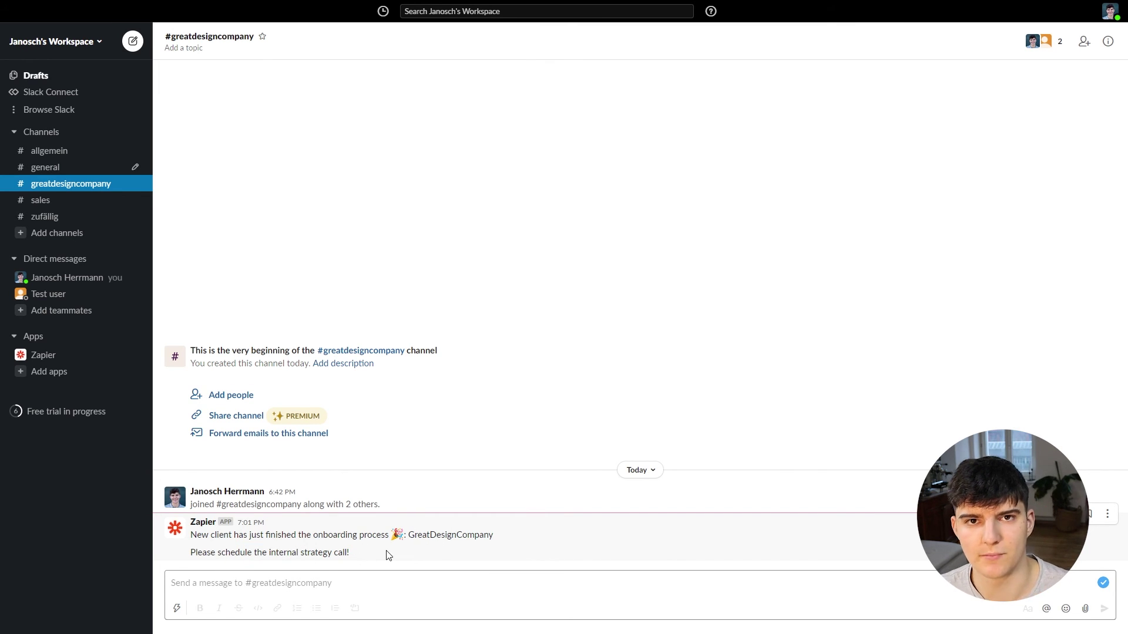
{"action": "key", "text": "alt+Tab"}
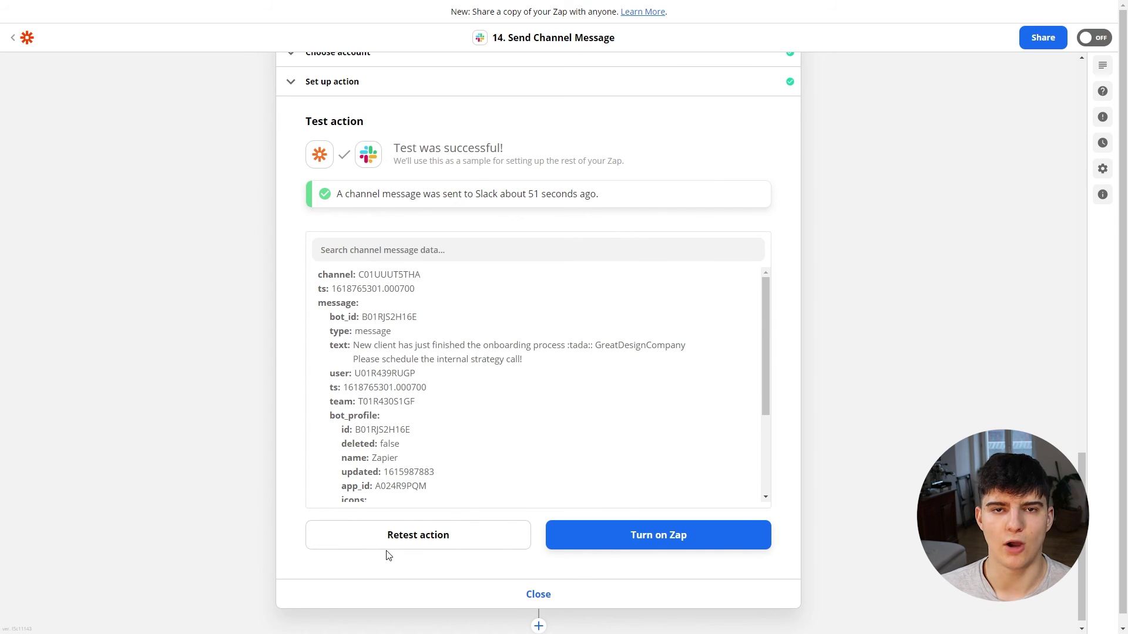
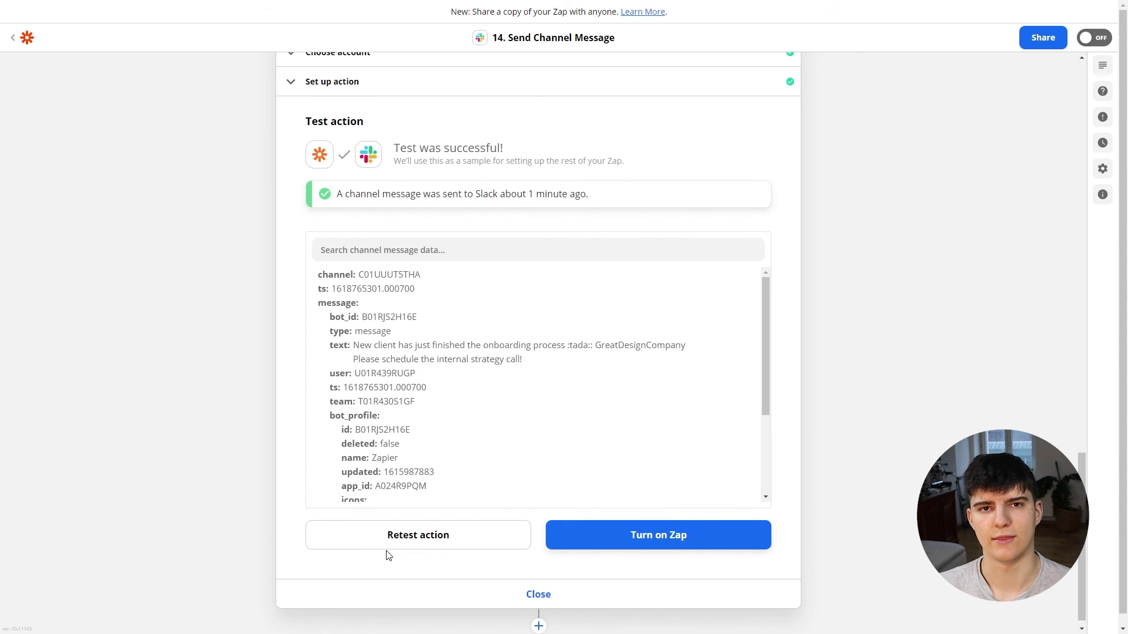
Step: Add a Gmail step after step 14 with the Create Draft event
{"action": "scroll", "coordinate": [387, 556], "scroll_direction": "down", "scroll_amount": 1}
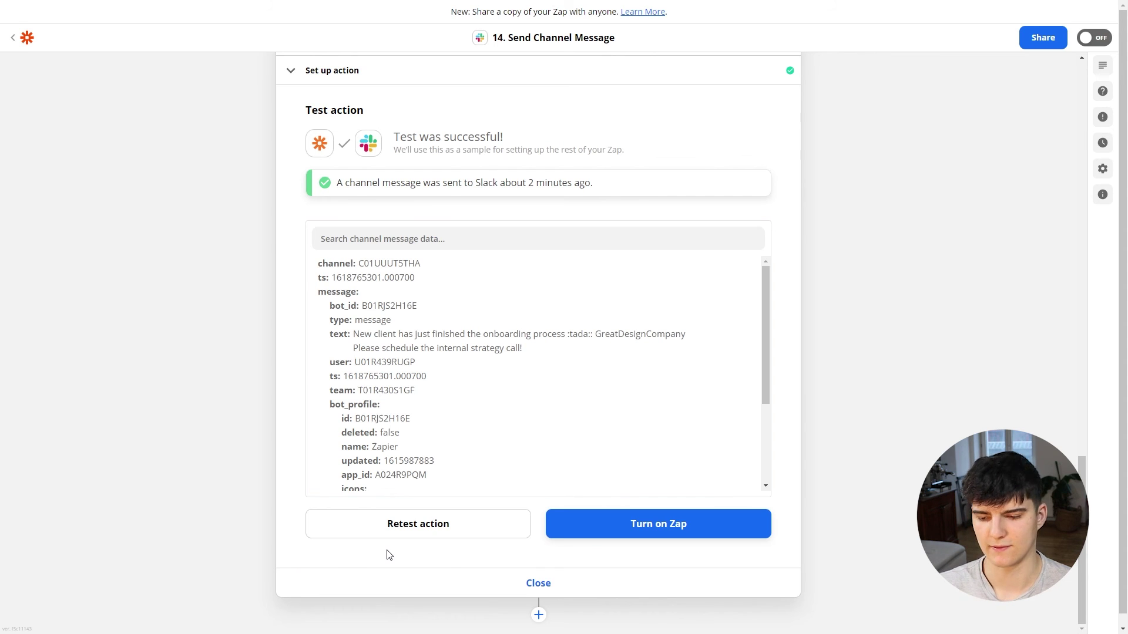
{"action": "left_click", "coordinate": [538, 583]}
{"action": "left_click", "coordinate": [537, 599]}
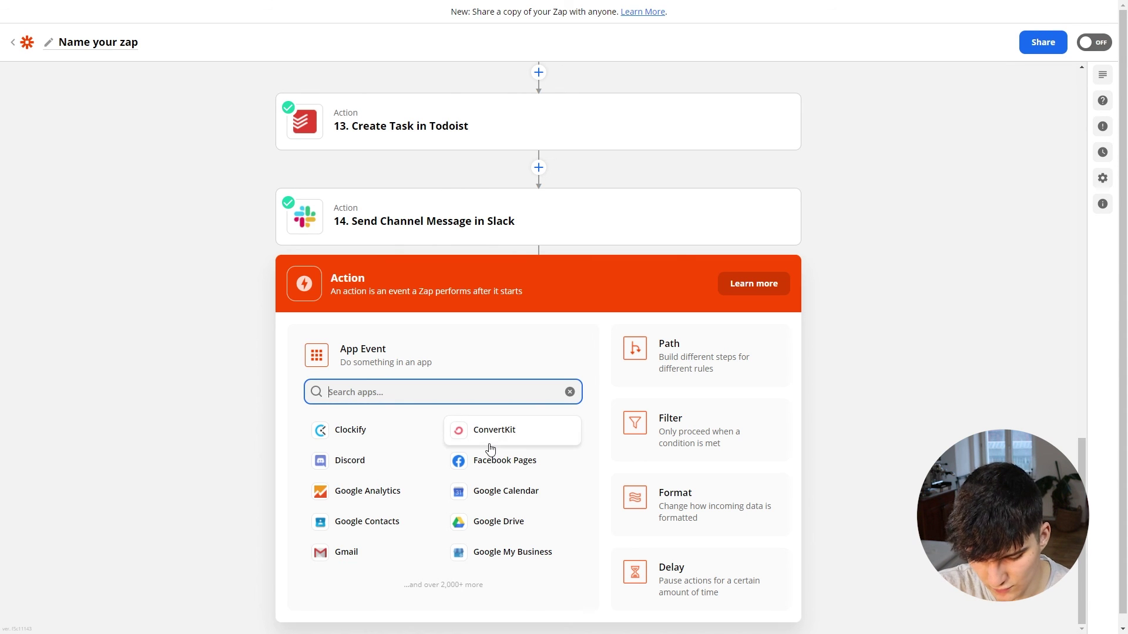
{"action": "type", "text": "gmail"}
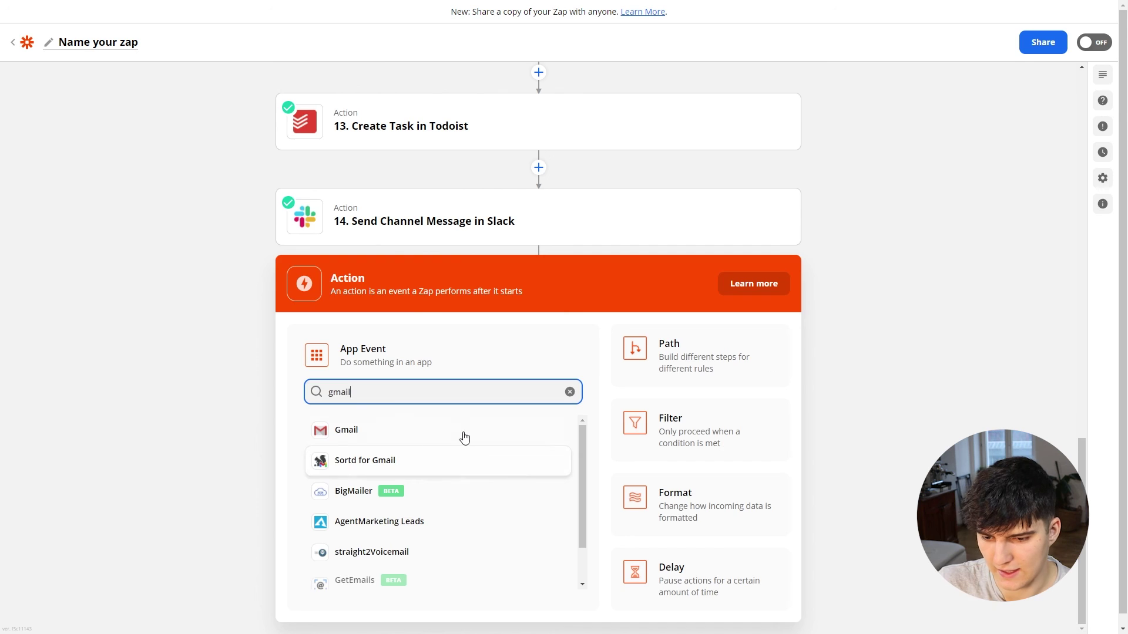
{"action": "left_click", "coordinate": [465, 437]}
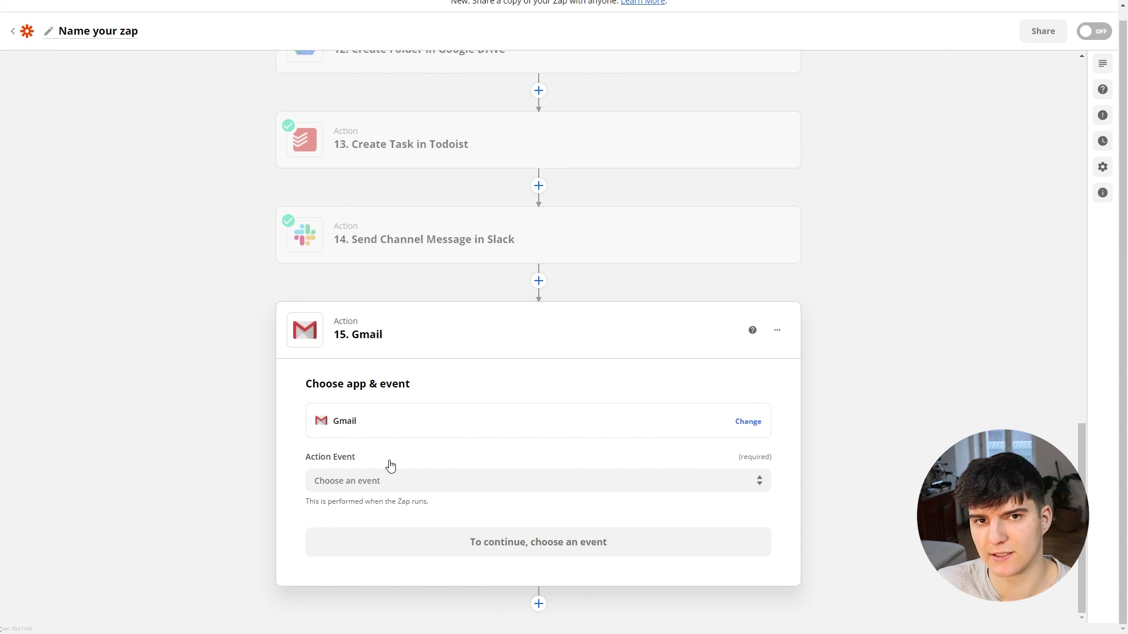
{"action": "left_click", "coordinate": [361, 484]}
{"action": "left_click", "coordinate": [358, 536]}
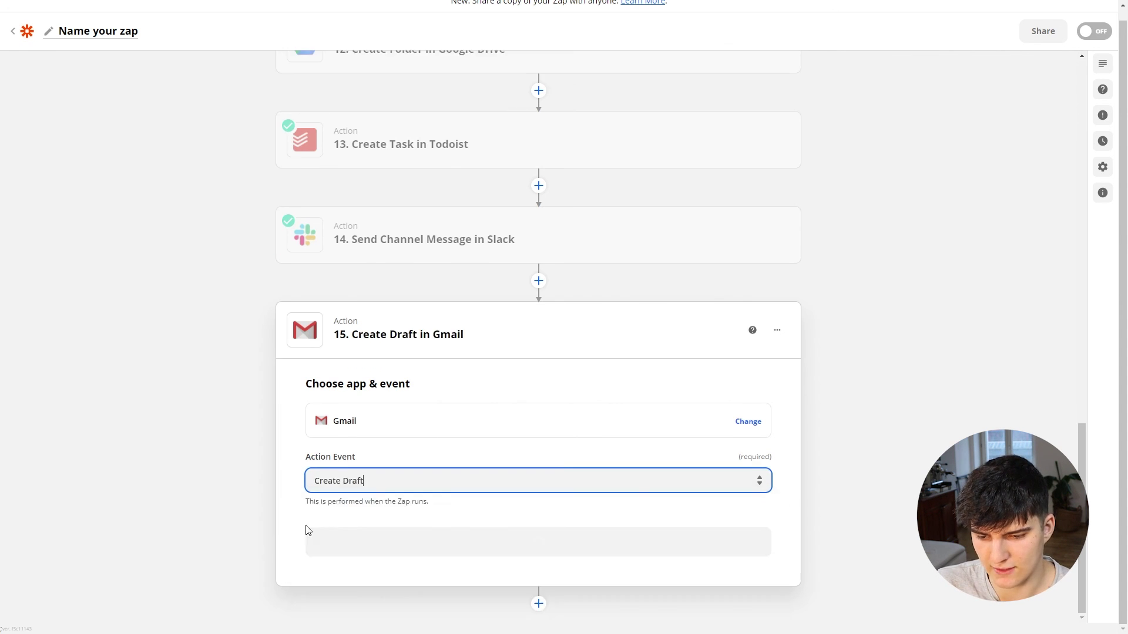
Step: Connect the first Gmail account to the new Create Draft step
{"action": "left_click", "coordinate": [418, 549]}
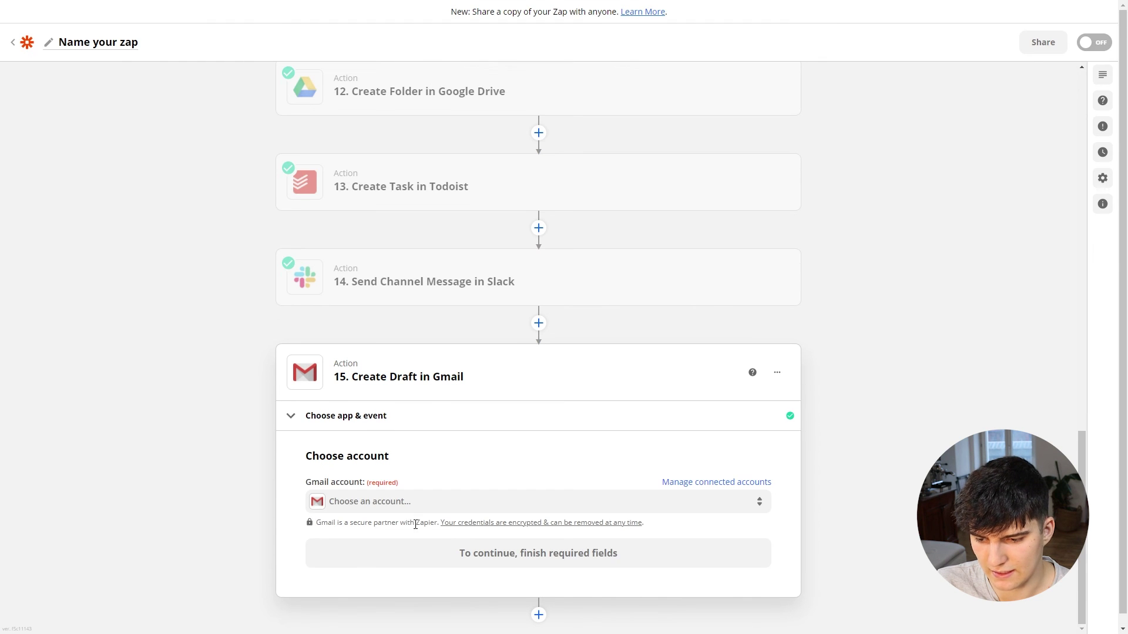
{"action": "left_click", "coordinate": [372, 503]}
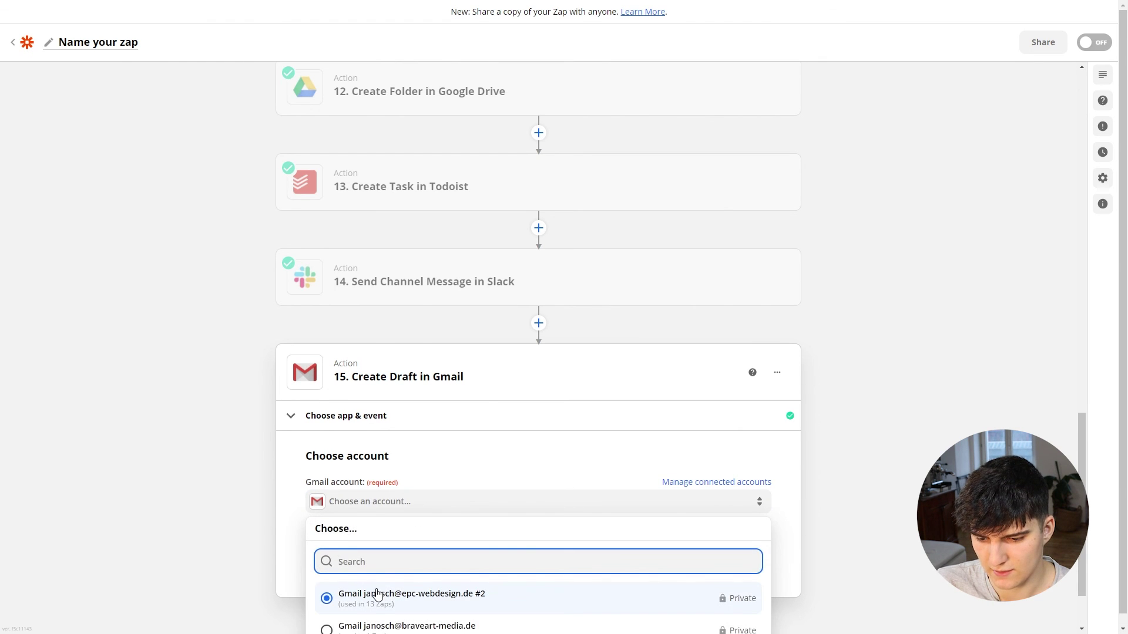
{"action": "scroll", "coordinate": [364, 579], "scroll_direction": "down", "scroll_amount": 2}
{"action": "left_click", "coordinate": [382, 506]}
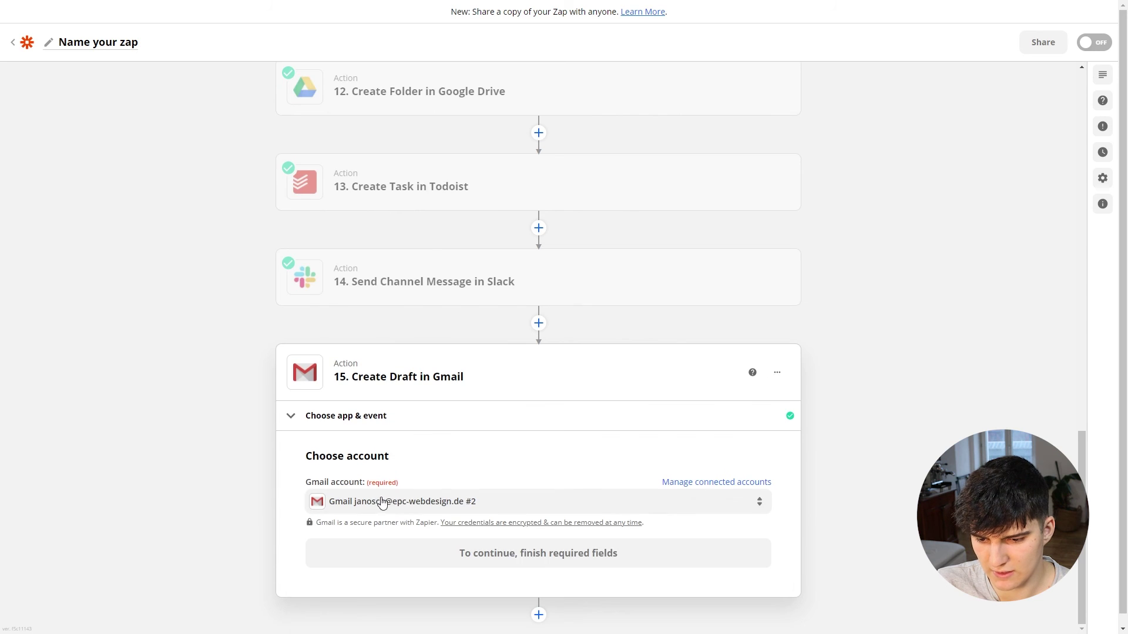
{"action": "left_click", "coordinate": [516, 551]}
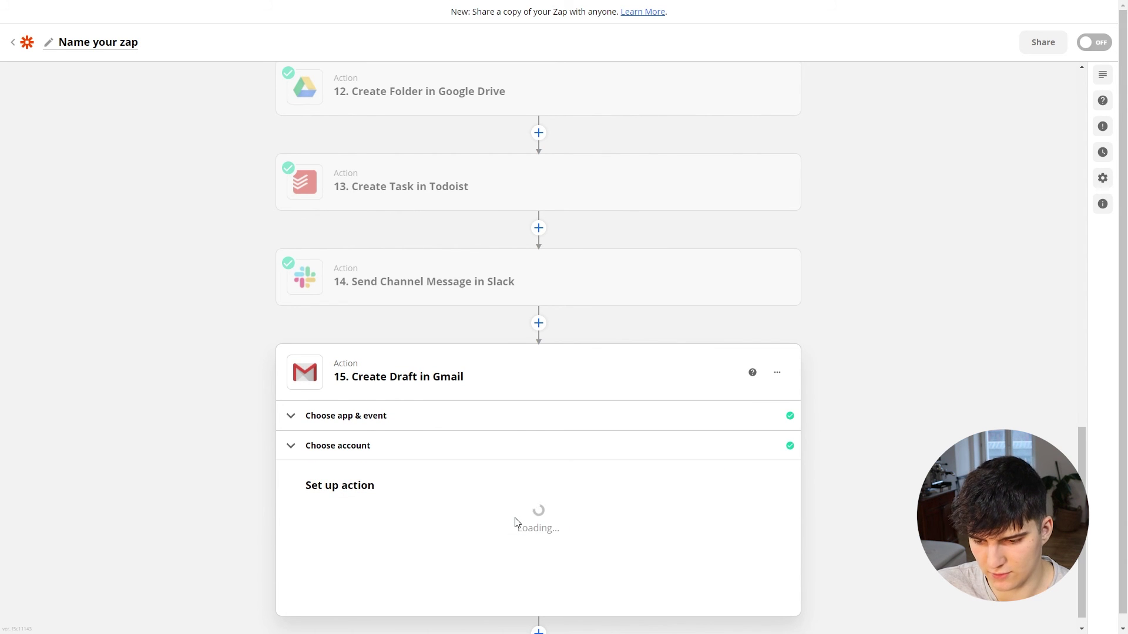
Step: Map the draft's To field to the Typeform entry's email answer
{"action": "scroll", "coordinate": [460, 516], "scroll_direction": "down", "scroll_amount": 2}
{"action": "left_click", "coordinate": [392, 417]}
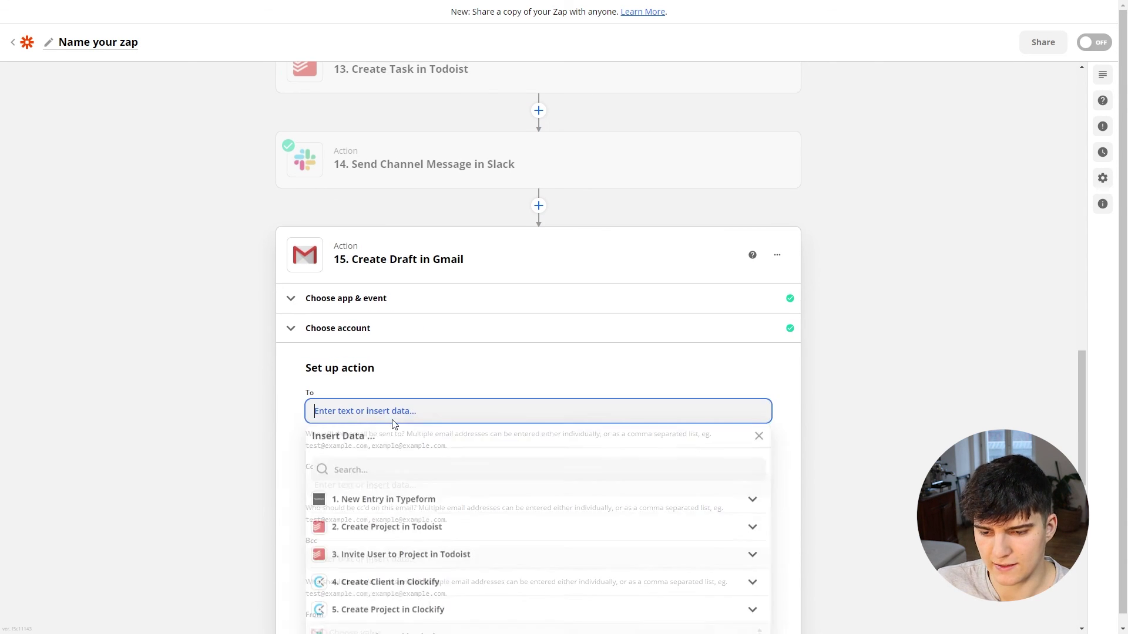
{"action": "left_click", "coordinate": [378, 502]}
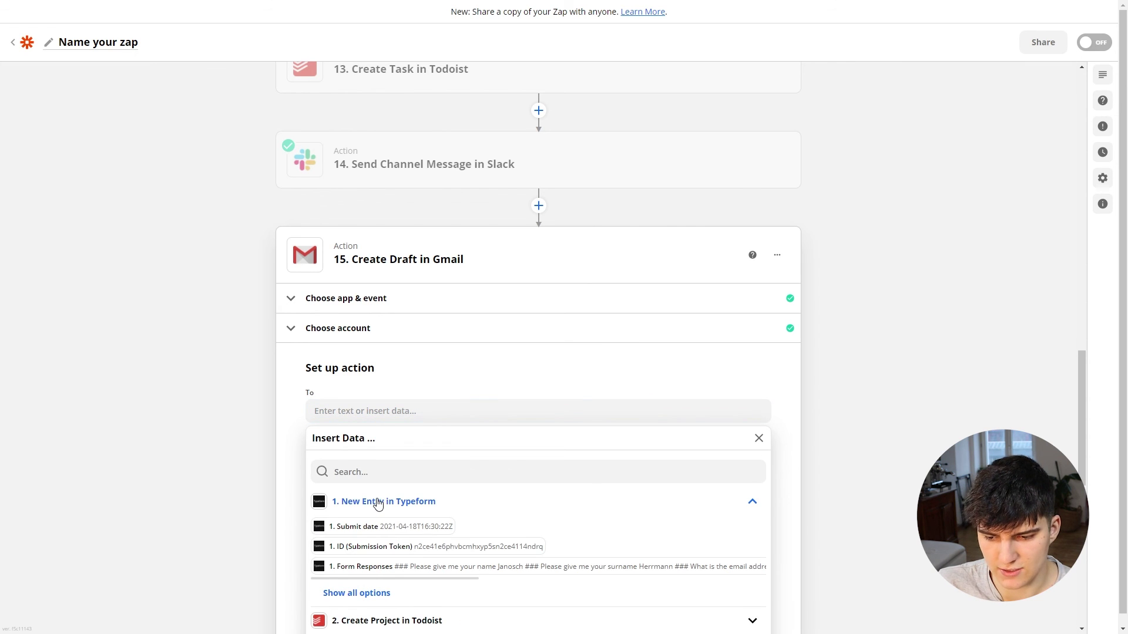
{"action": "left_click", "coordinate": [359, 593]}
{"action": "scroll", "coordinate": [329, 542], "scroll_direction": "down", "scroll_amount": 1}
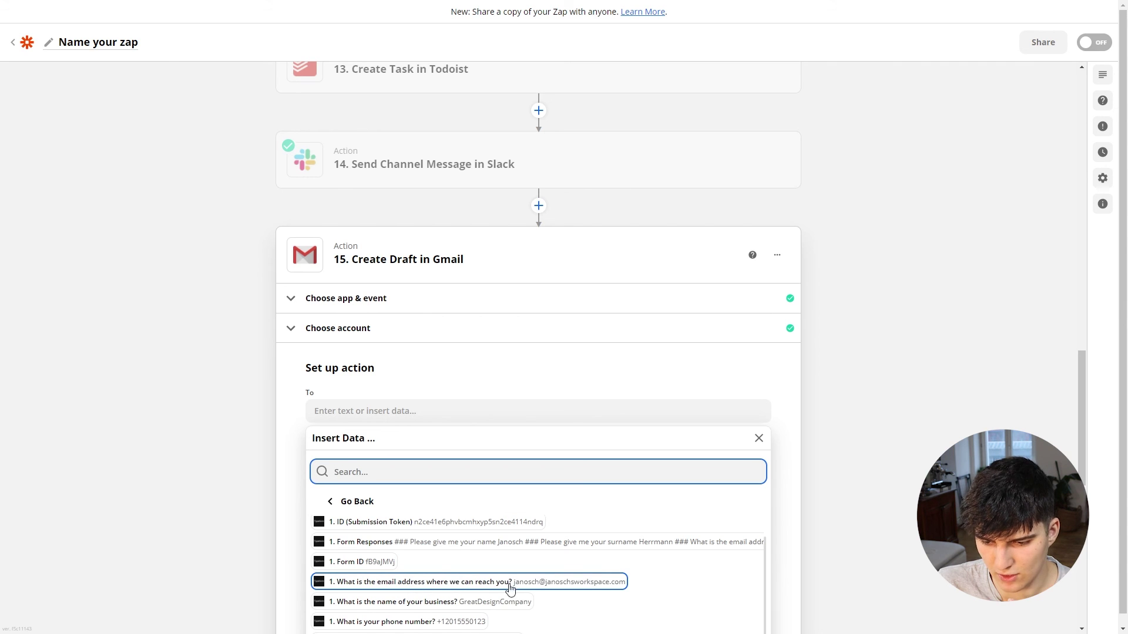
{"action": "left_click", "coordinate": [557, 585]}
{"action": "left_click", "coordinate": [222, 503]}
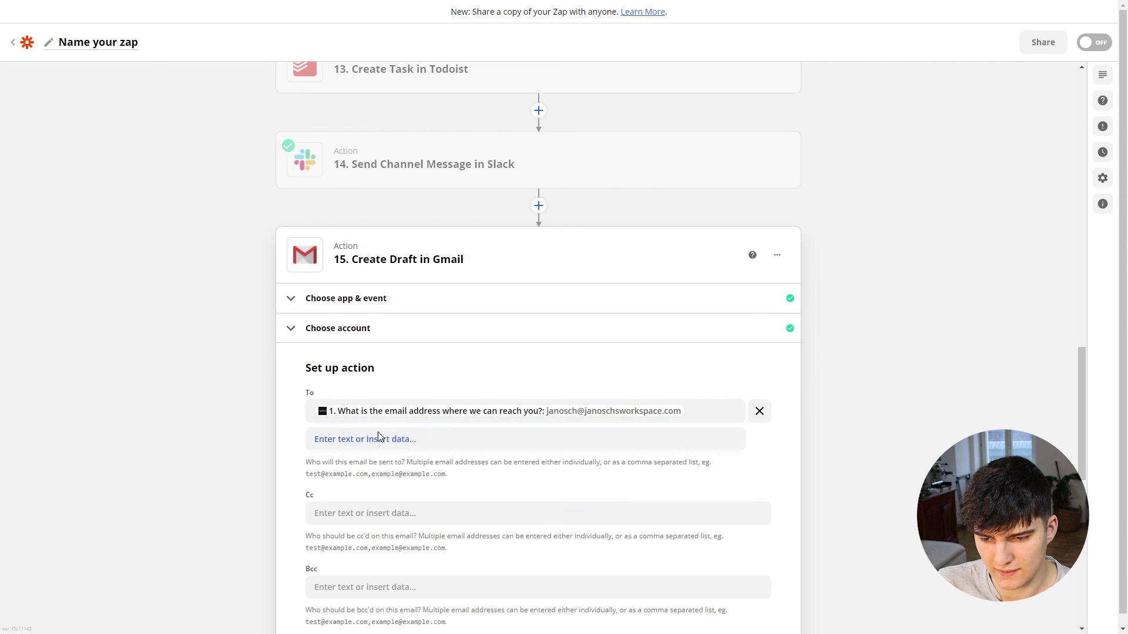
Step: Choose the sender email address for the draft's From field
{"action": "scroll", "coordinate": [379, 438], "scroll_direction": "down", "scroll_amount": 4}
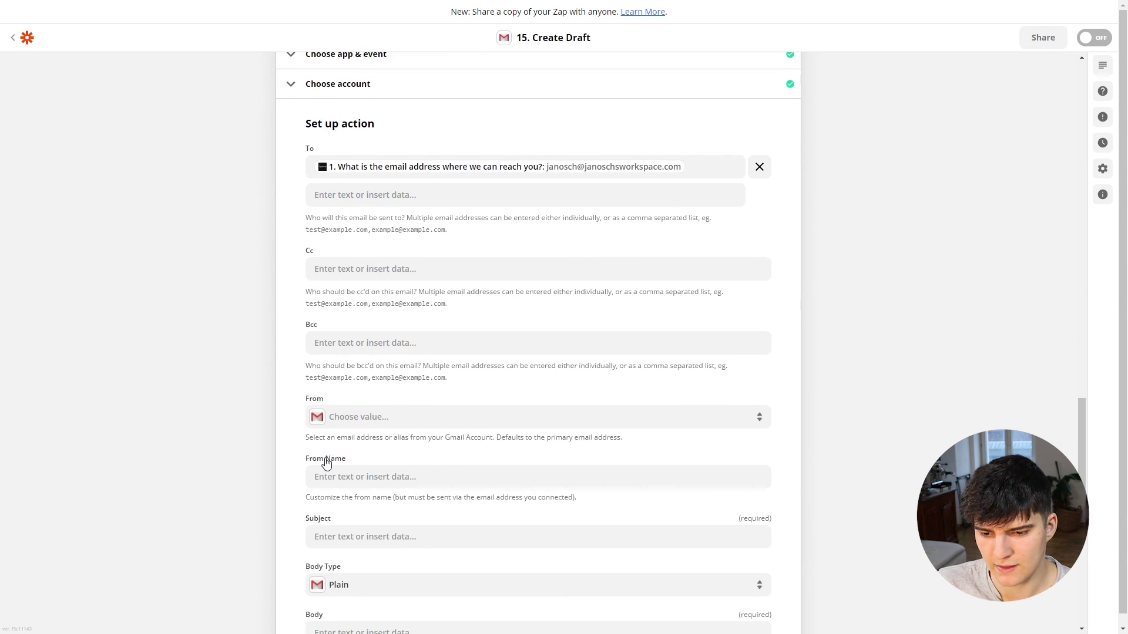
{"action": "left_click", "coordinate": [355, 418]}
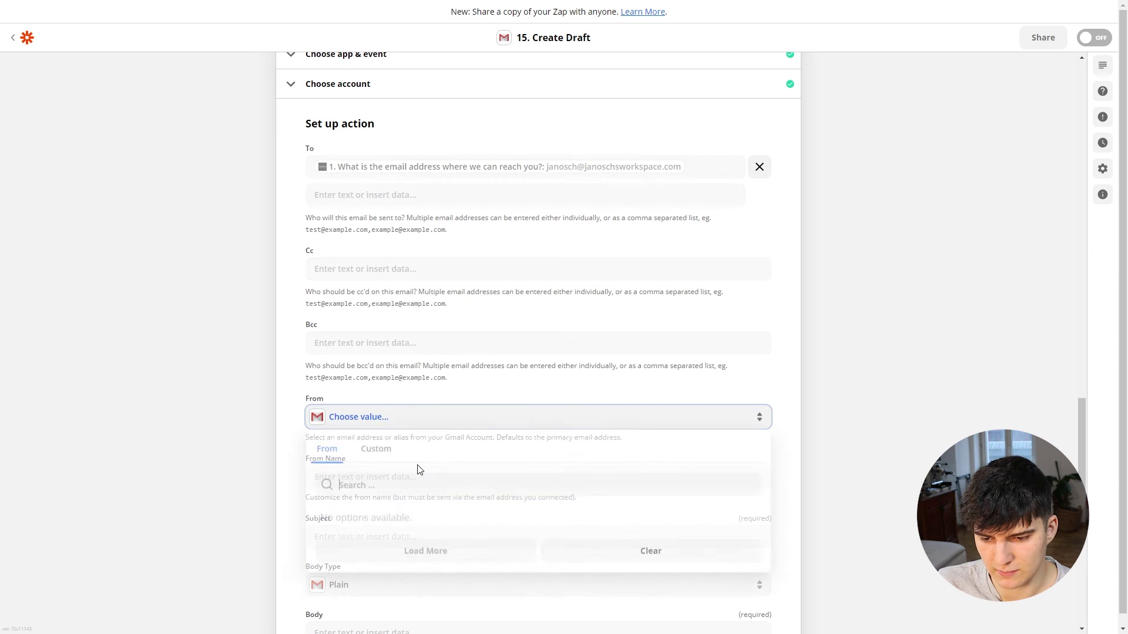
{"action": "scroll", "coordinate": [411, 464], "scroll_direction": "down", "scroll_amount": 2}
{"action": "left_click", "coordinate": [377, 402]}
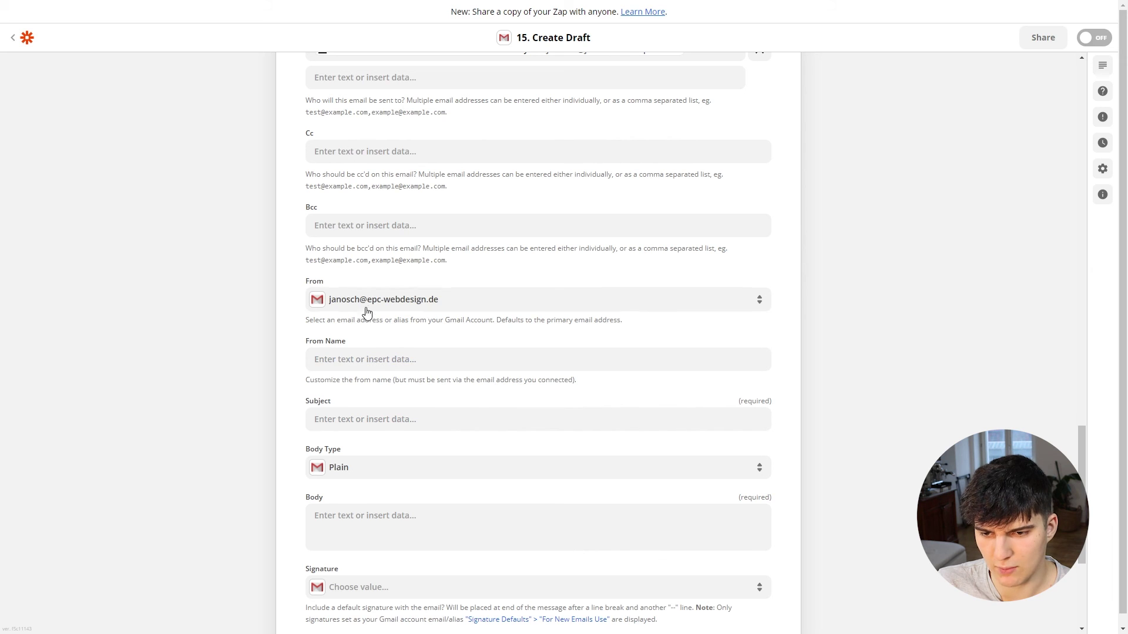
{"action": "scroll", "coordinate": [360, 347], "scroll_direction": "up", "scroll_amount": 1}
Step: Enter a From Name combining the sender's name and their workspace
{"action": "left_click", "coordinate": [319, 413]}
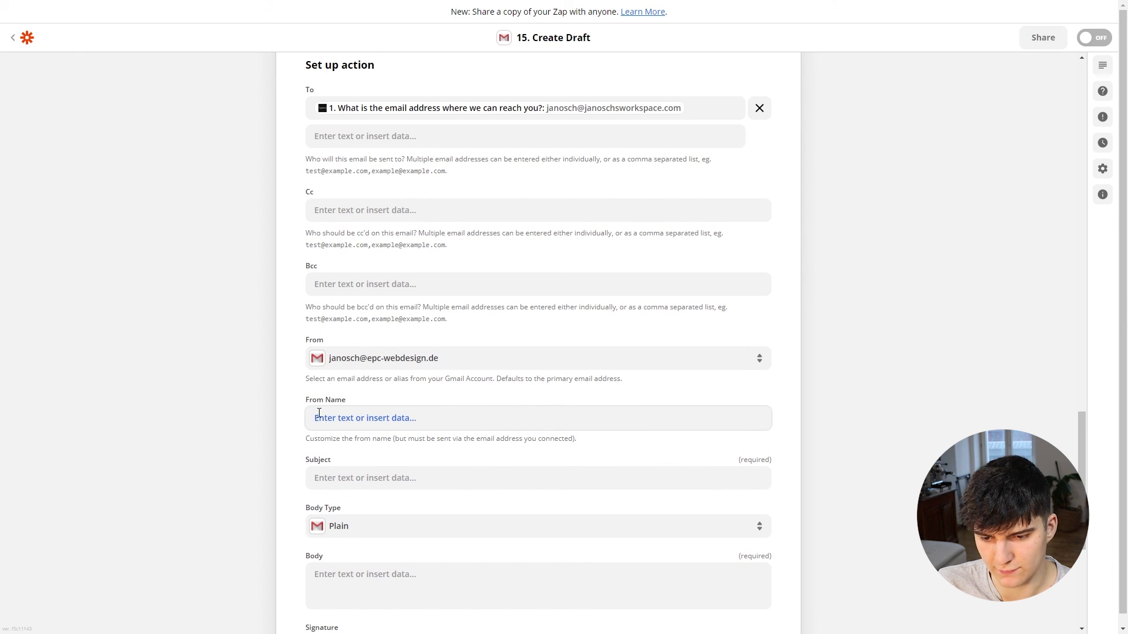
{"action": "left_click", "coordinate": [385, 415]}
{"action": "type", "text": "Jano"}
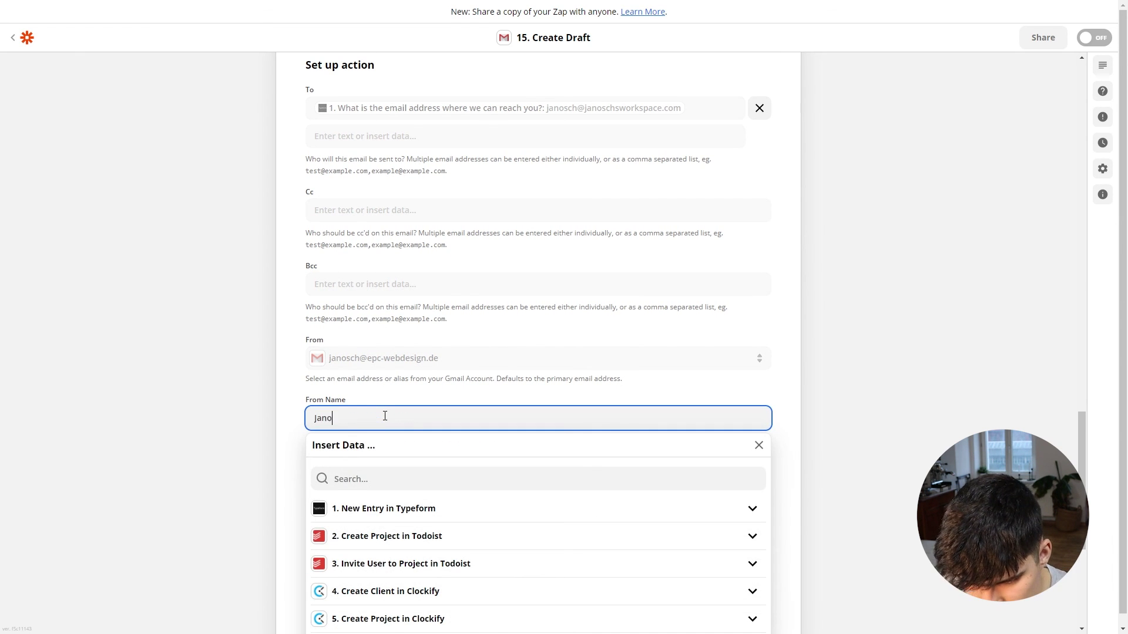
{"action": "type", "text": "sch from Jan"}
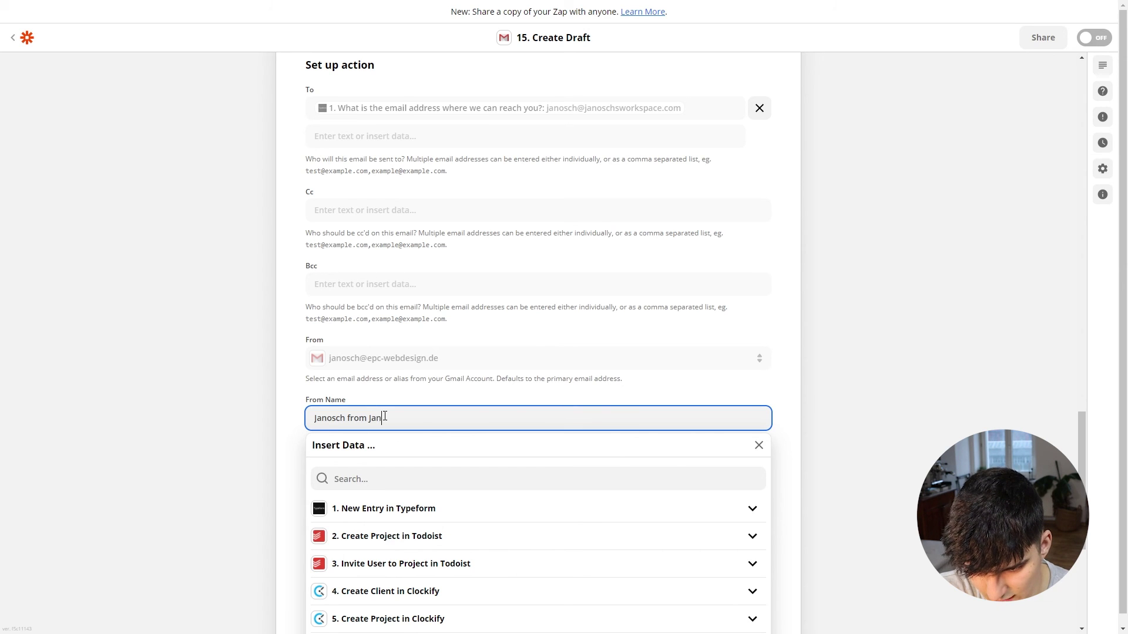
{"action": "type", "text": "osch's Workdpa"}
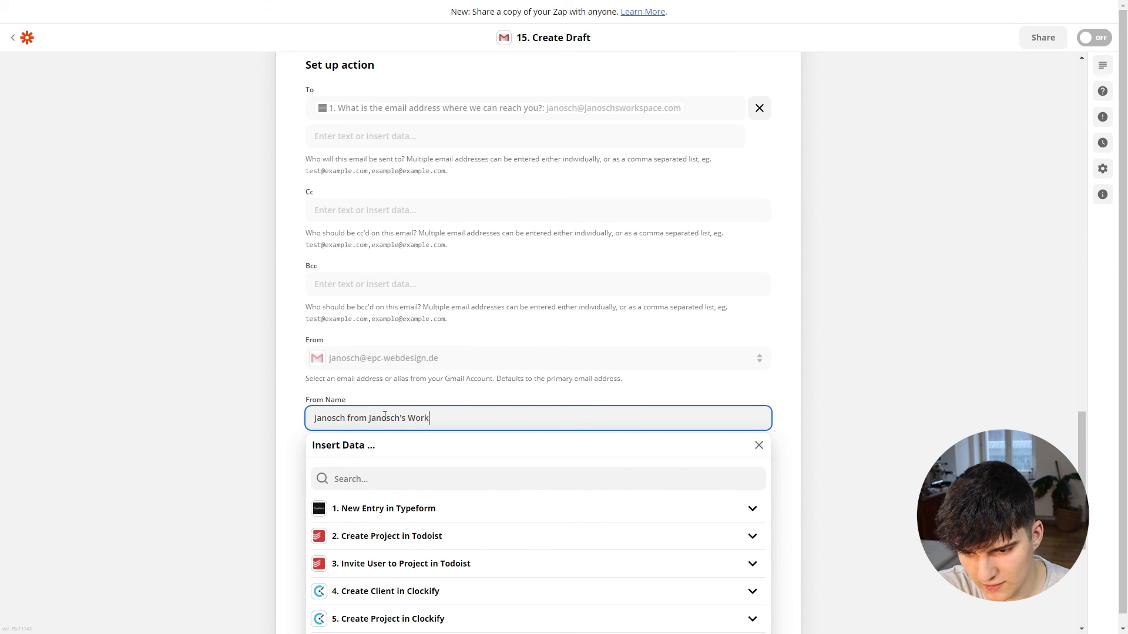
{"action": "key", "text": "BackSpace"}
{"action": "key", "text": "BackSpace"}
{"action": "key", "text": "BackSpace"}
{"action": "type", "text": "space"}
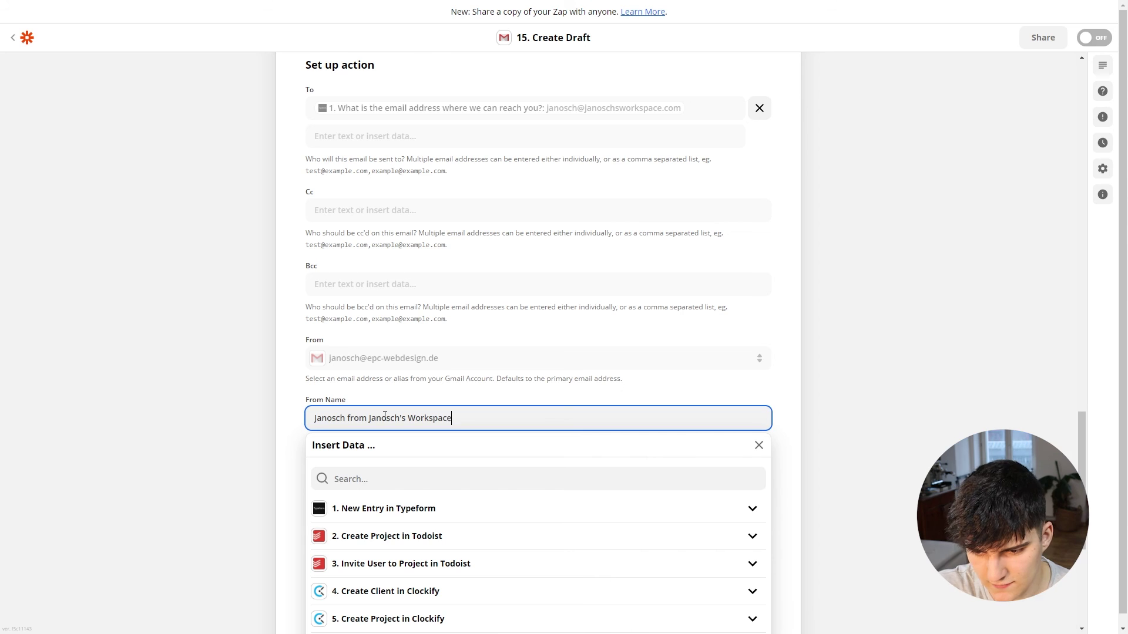
{"action": "left_click", "coordinate": [296, 418]}
{"action": "scroll", "coordinate": [310, 424], "scroll_direction": "down", "scroll_amount": 2}
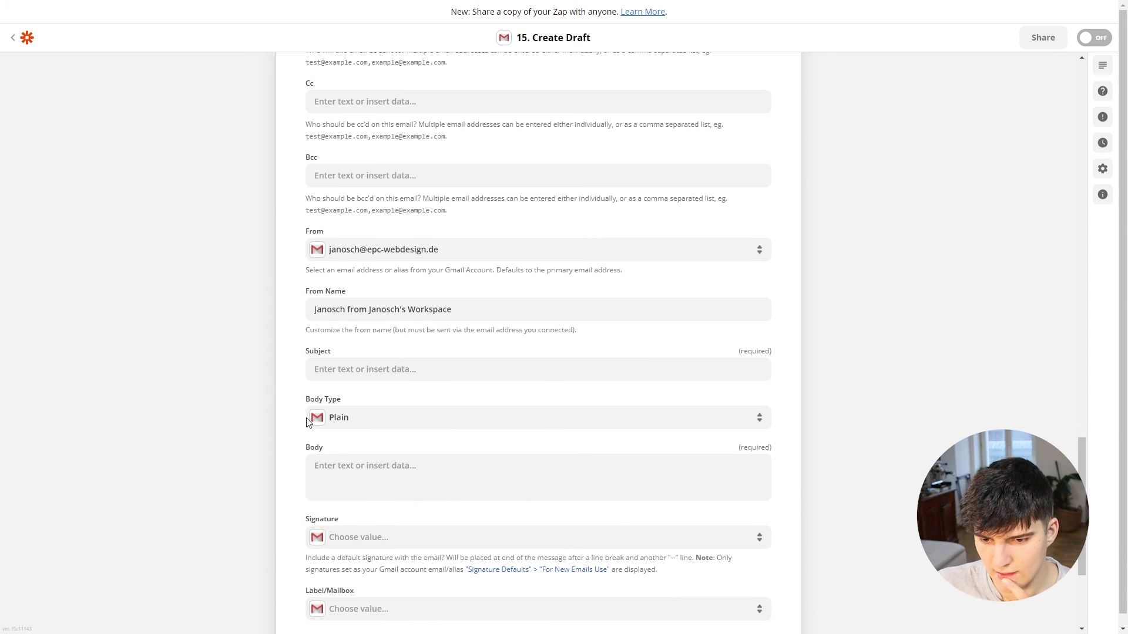
Step: Set the subject to 'Thanks for completing the onboarding process' plus the Typeform name answer
{"action": "left_click", "coordinate": [344, 362]}
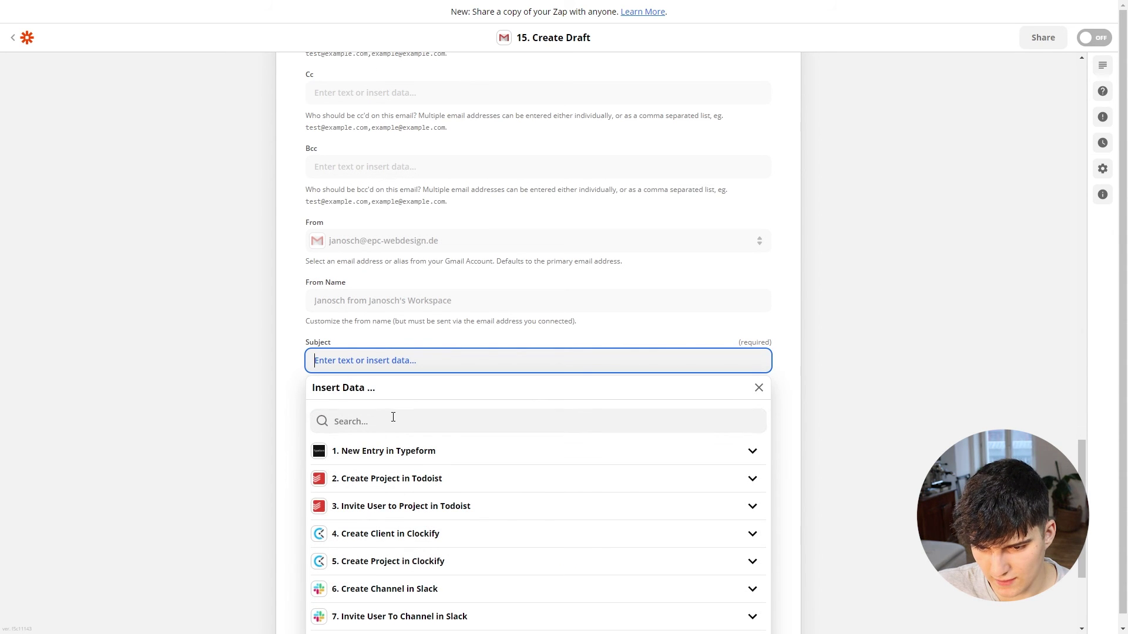
{"action": "type", "text": "Thanks forc"}
{"action": "key", "text": "BackSpace"}
{"action": "type", "text": "completing the onboarding process"}
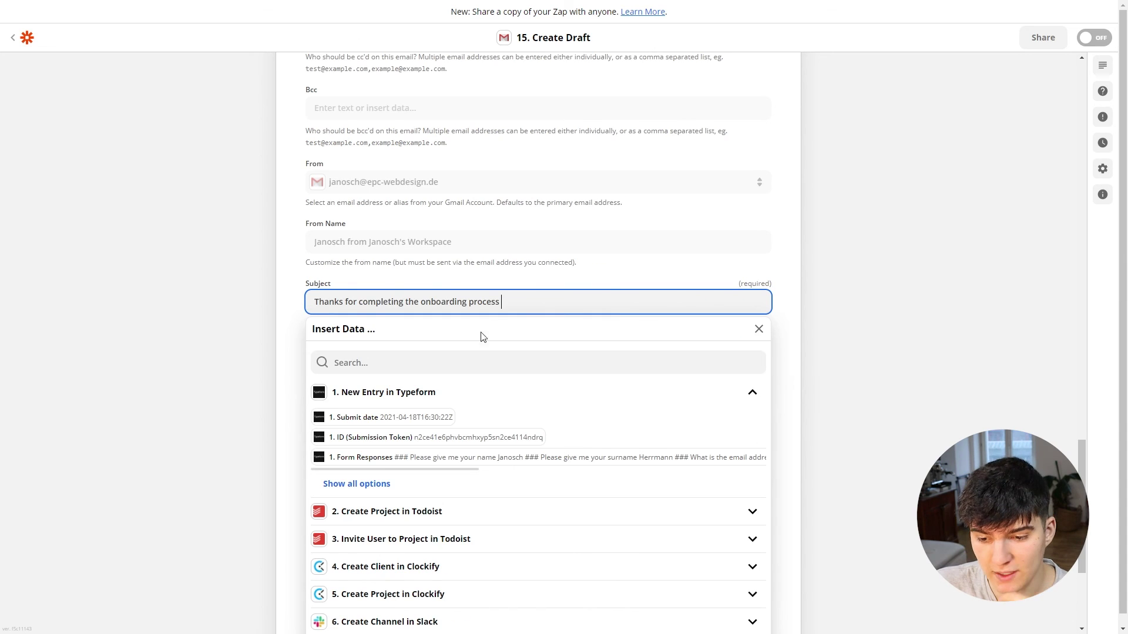
{"action": "left_click", "coordinate": [355, 483]}
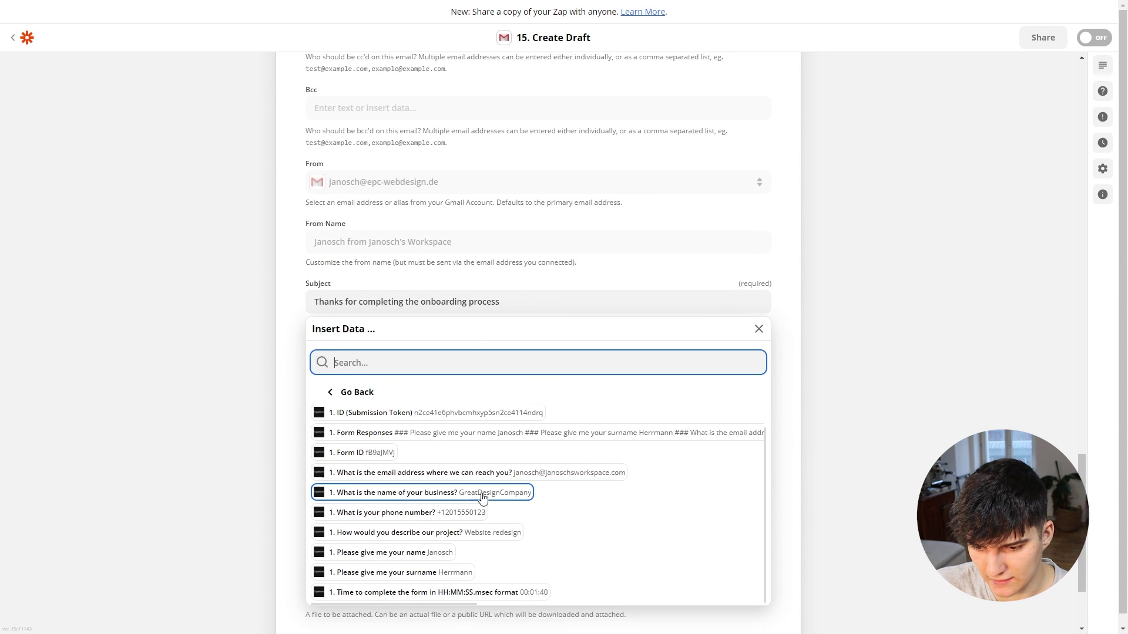
{"action": "scroll", "coordinate": [478, 496], "scroll_direction": "down", "scroll_amount": 1}
{"action": "left_click", "coordinate": [416, 500]}
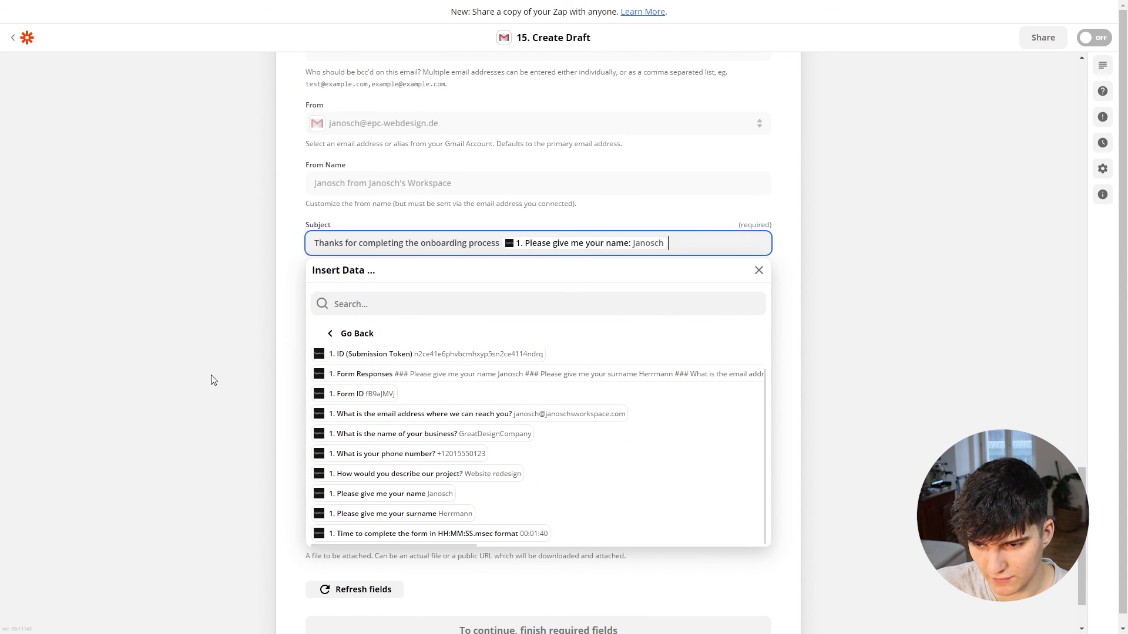
{"action": "left_click", "coordinate": [210, 378]}
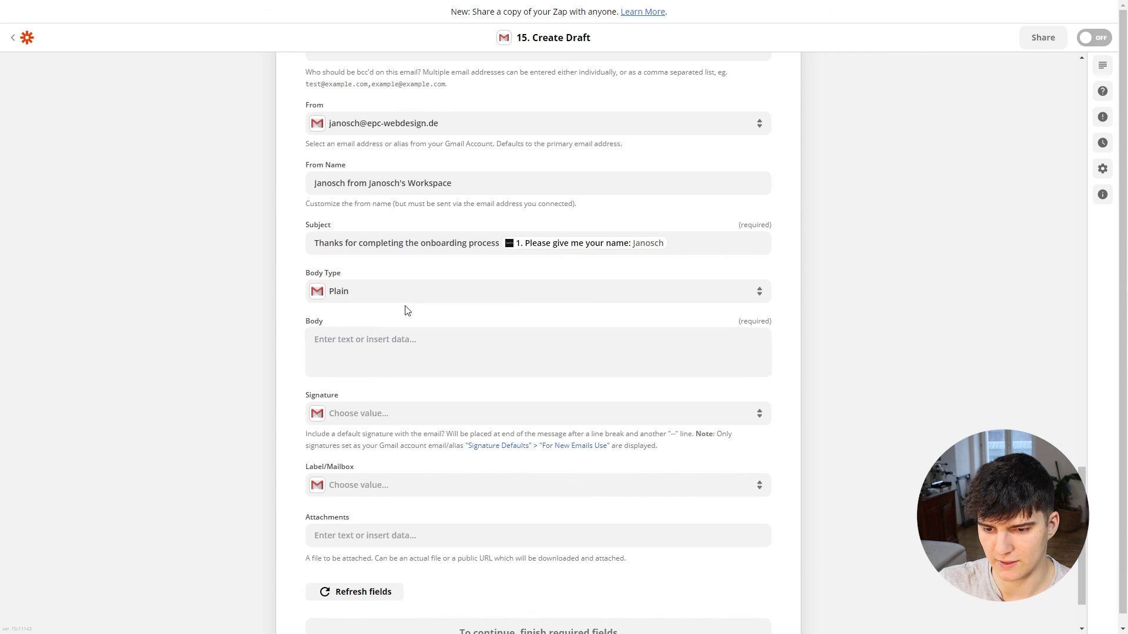
Step: Paste the prepared onboarding welcome email into the body and remove the empty field pill
{"action": "scroll", "coordinate": [335, 314], "scroll_direction": "down", "scroll_amount": 2}
{"action": "left_click", "coordinate": [344, 260]}
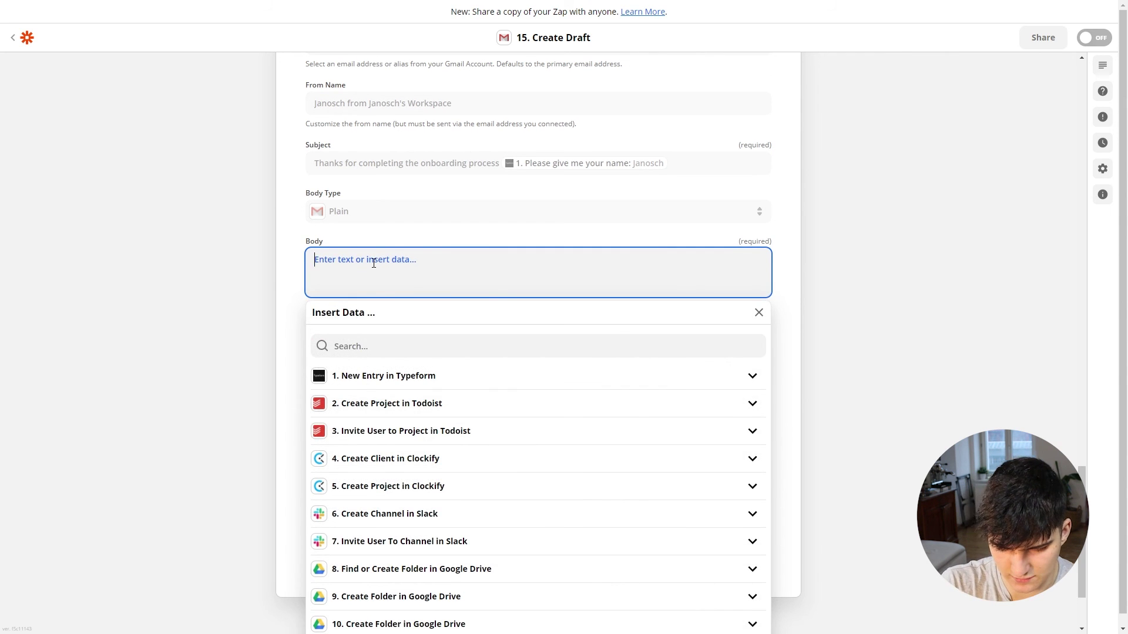
{"action": "key", "text": "ctrl+v"}
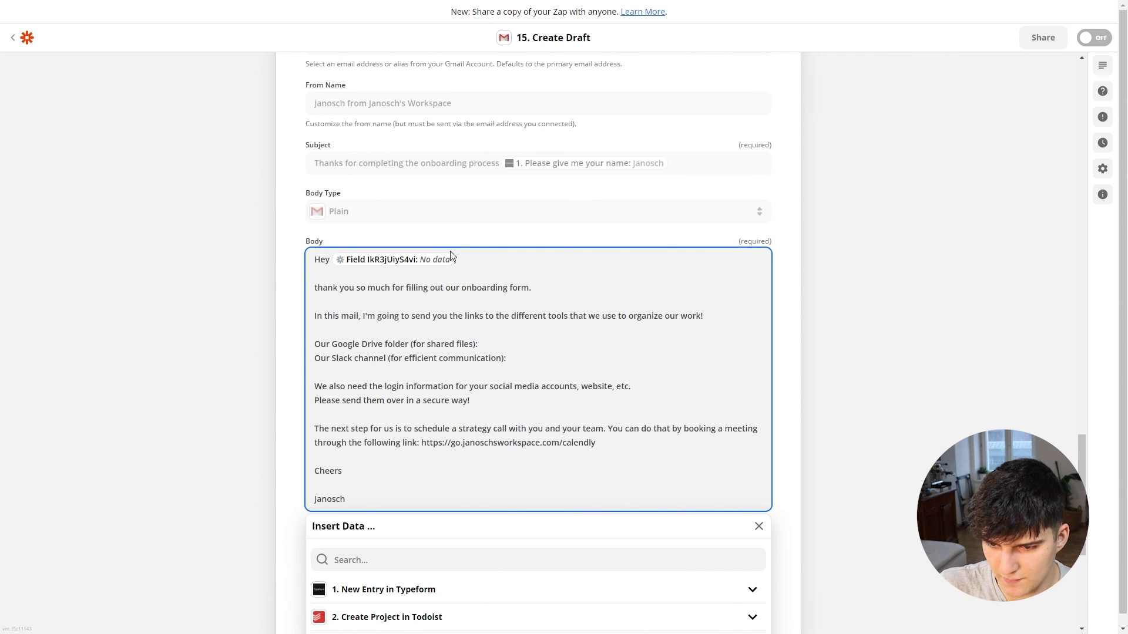
{"action": "key", "text": "BackSpace"}
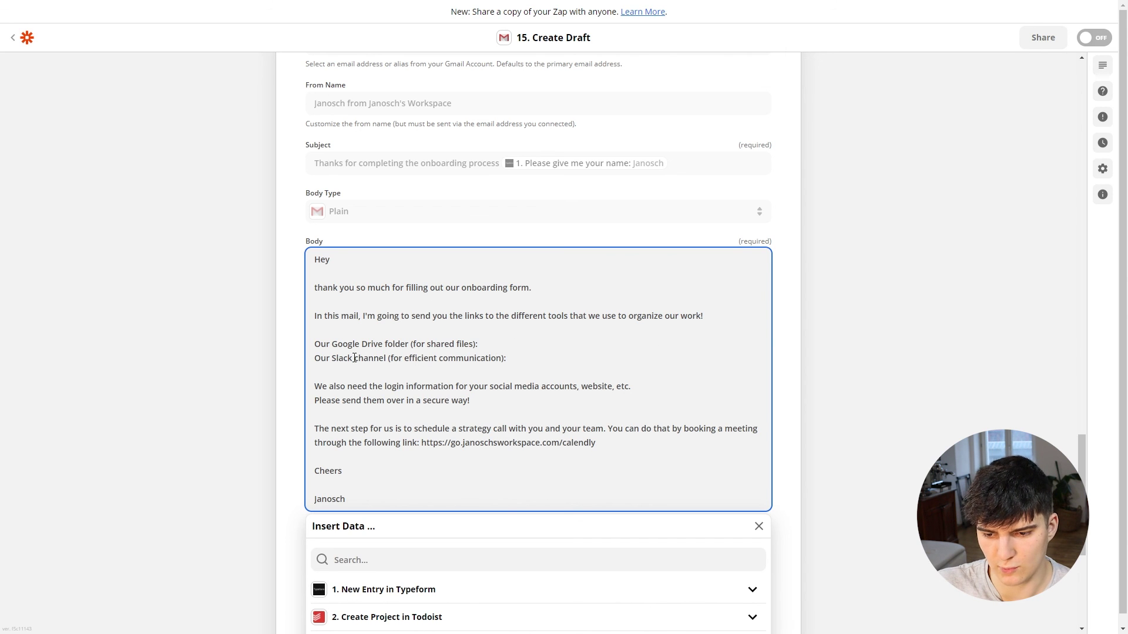
{"action": "left_click_drag", "start_coordinate": [360, 347], "coordinate": [417, 358]}
{"action": "left_click", "coordinate": [407, 347]}
{"action": "left_click", "coordinate": [418, 357]}
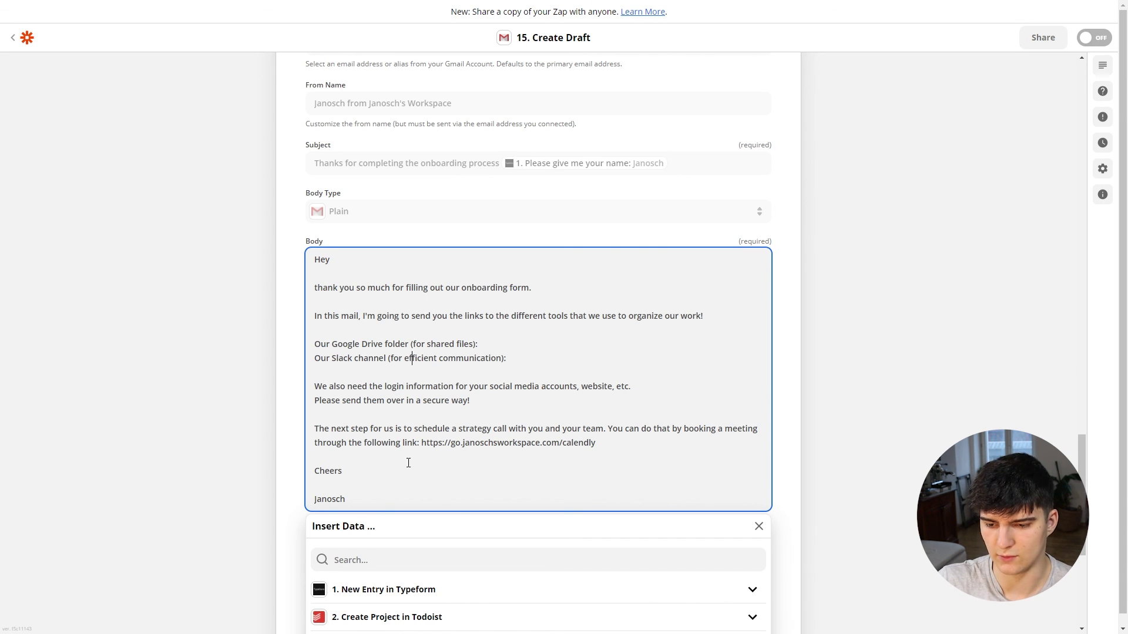
{"action": "left_click_drag", "start_coordinate": [424, 425], "coordinate": [599, 444]}
{"action": "left_click", "coordinate": [617, 447]}
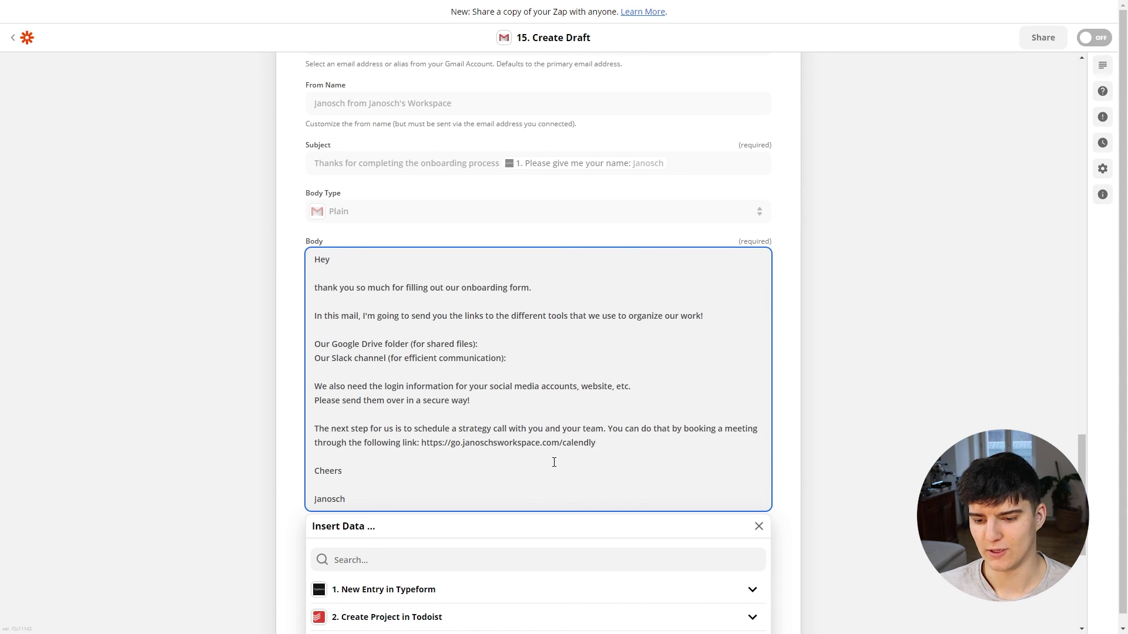
{"action": "left_click", "coordinate": [160, 408]}
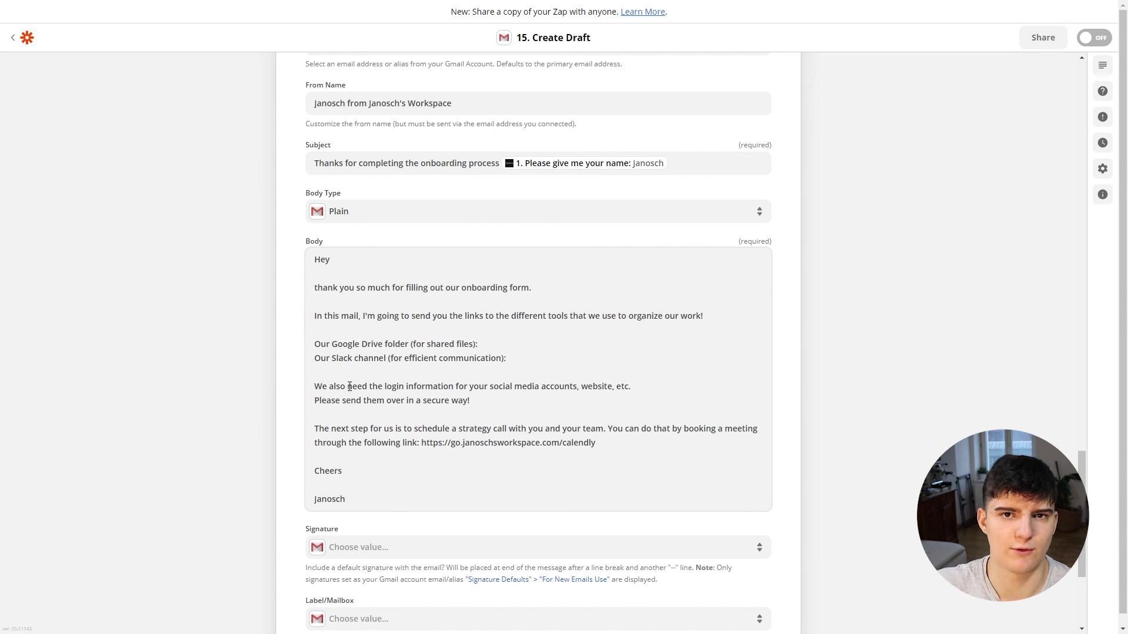
Step: Insert the Typeform 'Please give me your name' answer after 'Hey' in the body
{"action": "left_click", "coordinate": [348, 266]}
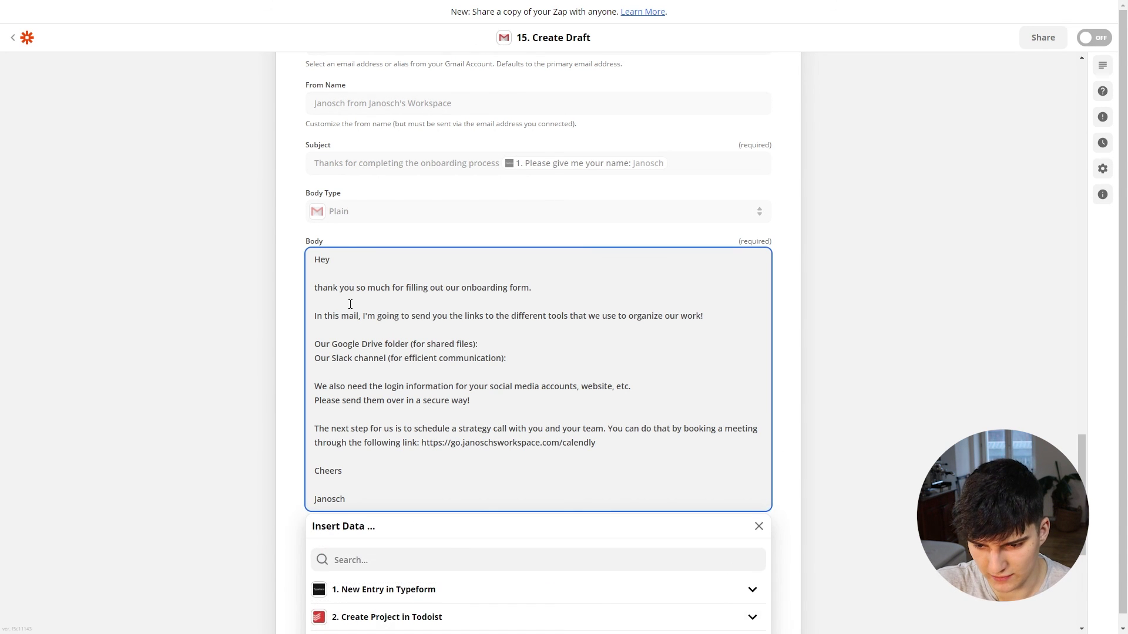
{"action": "scroll", "coordinate": [415, 534], "scroll_direction": "down", "scroll_amount": 3}
{"action": "left_click", "coordinate": [413, 421]}
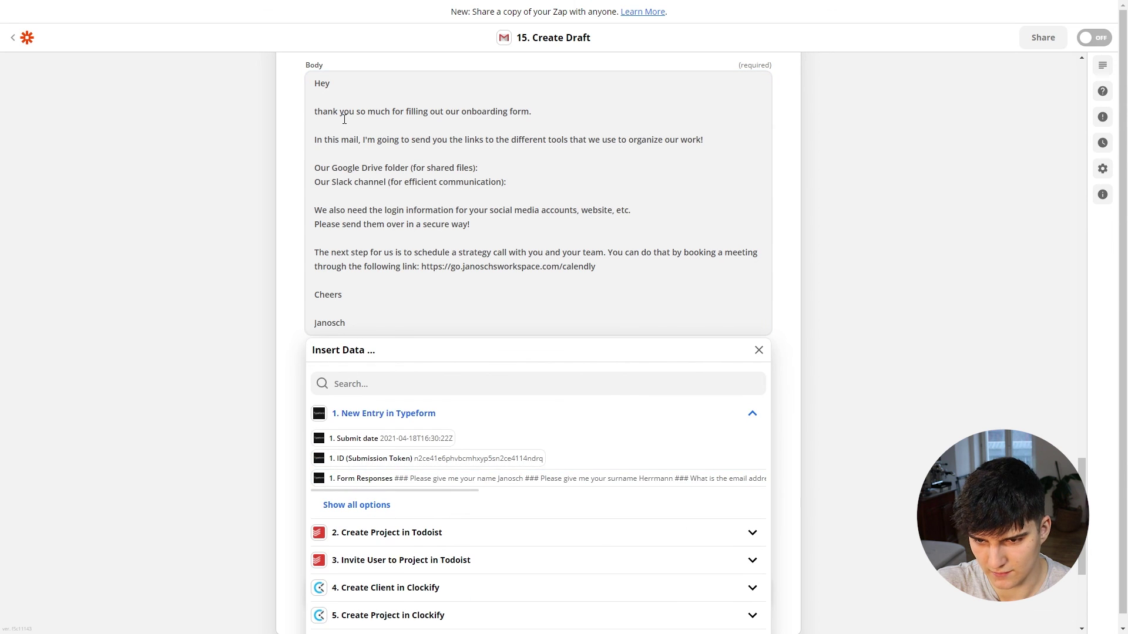
{"action": "left_click", "coordinate": [375, 503]}
{"action": "scroll", "coordinate": [441, 511], "scroll_direction": "down", "scroll_amount": 1}
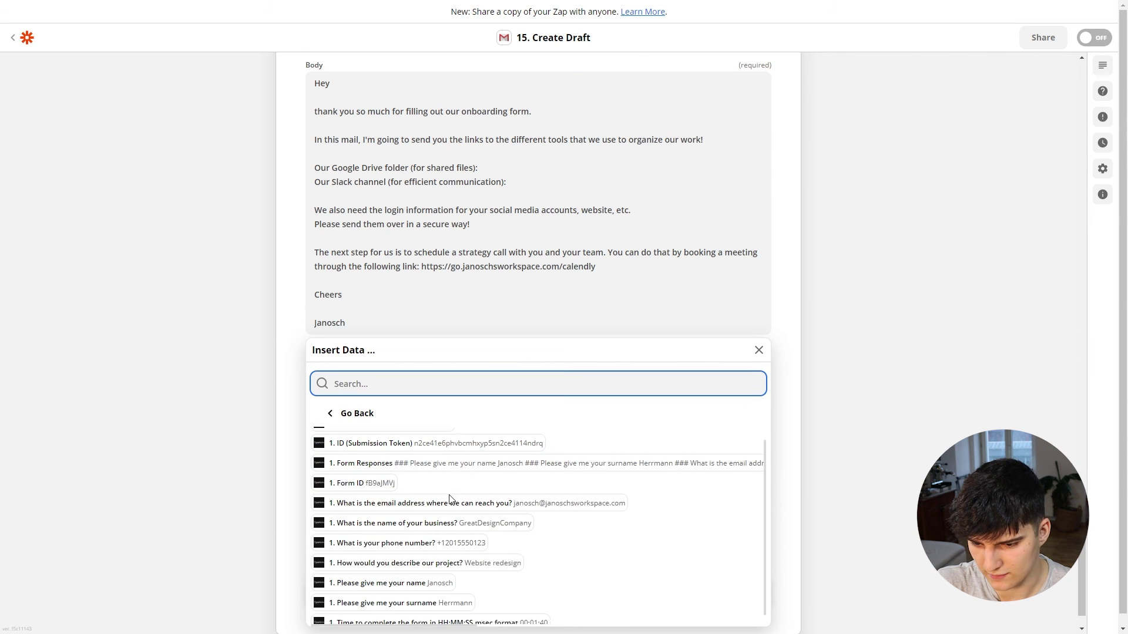
{"action": "left_click", "coordinate": [411, 574]}
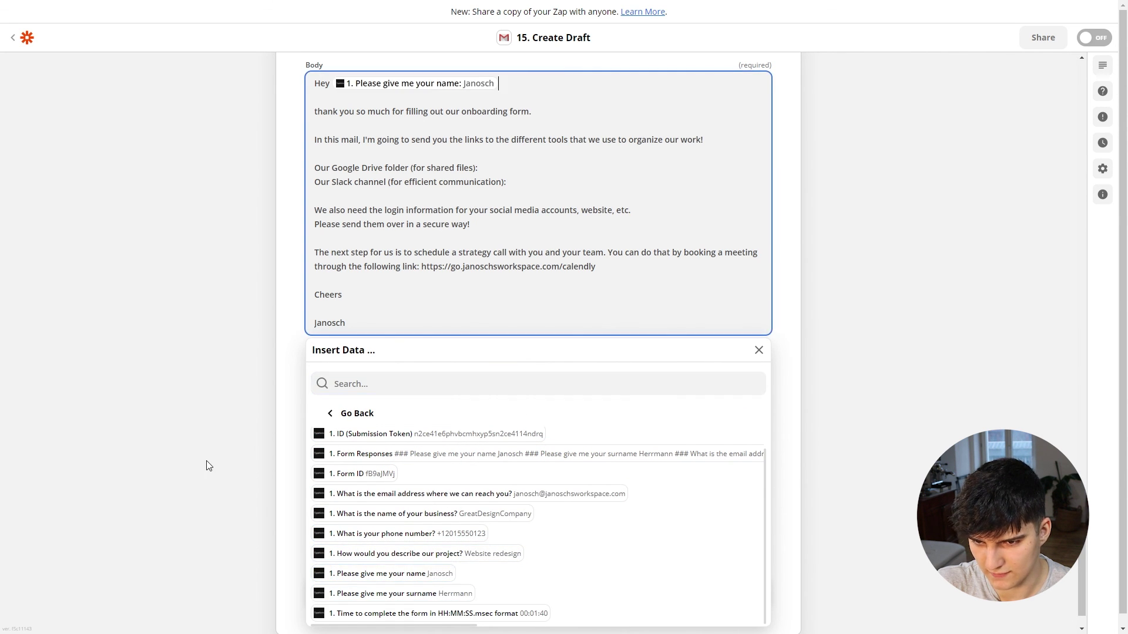
{"action": "left_click", "coordinate": [280, 514]}
{"action": "scroll", "coordinate": [333, 386], "scroll_direction": "down", "scroll_amount": 1}
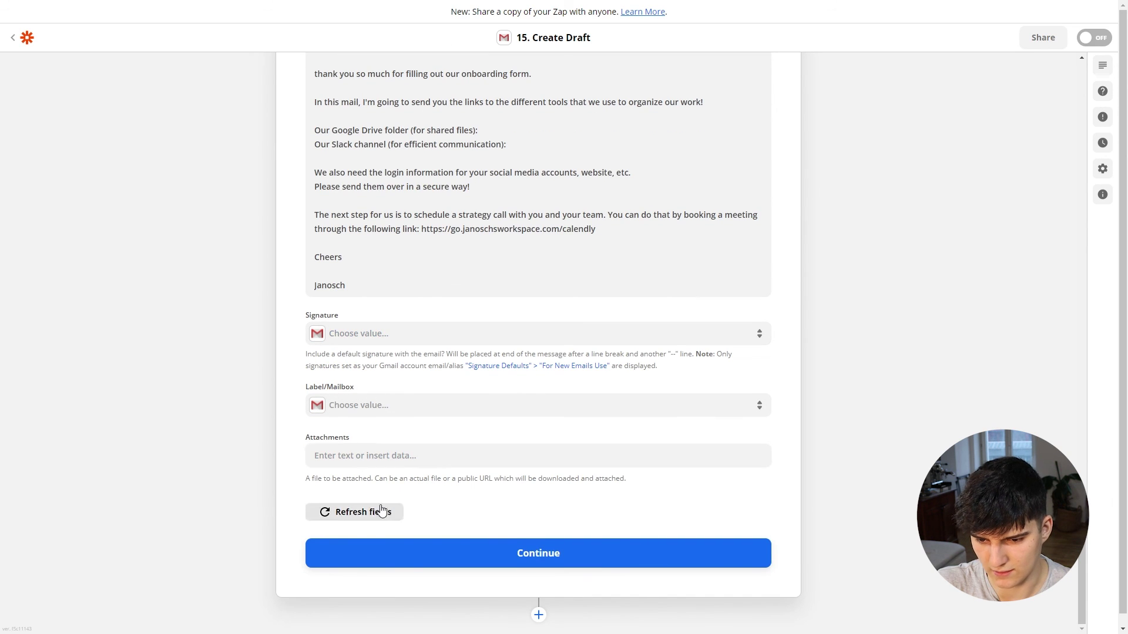
Step: Test the Create Draft step successfully, then switch to the Gmail tab
{"action": "left_click", "coordinate": [409, 553]}
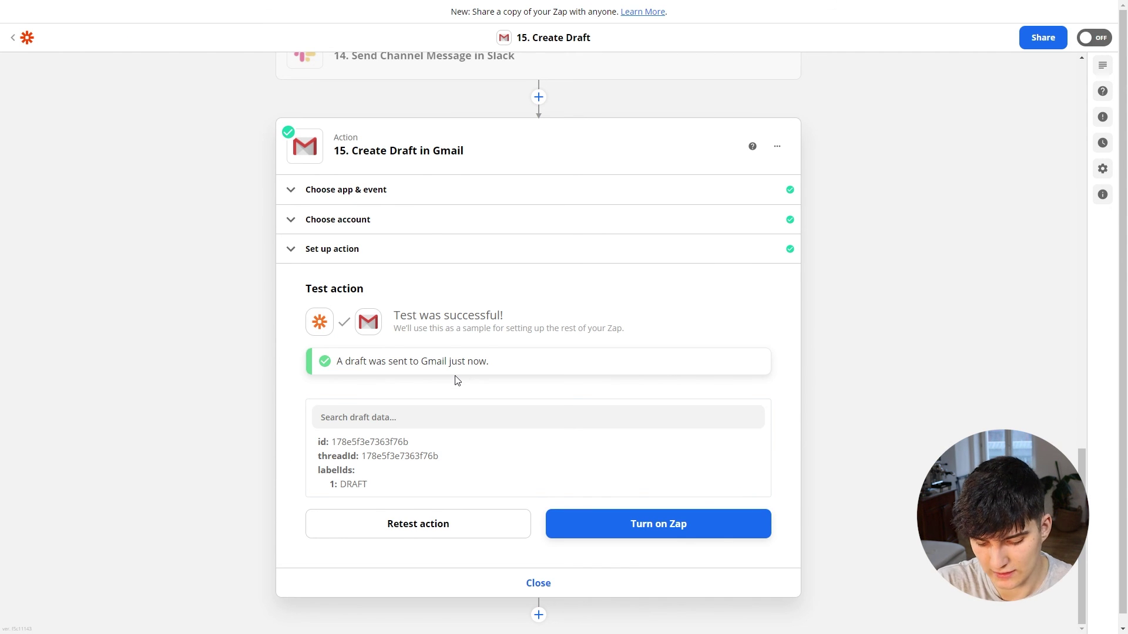
{"action": "key", "text": "ctrl+Tab"}
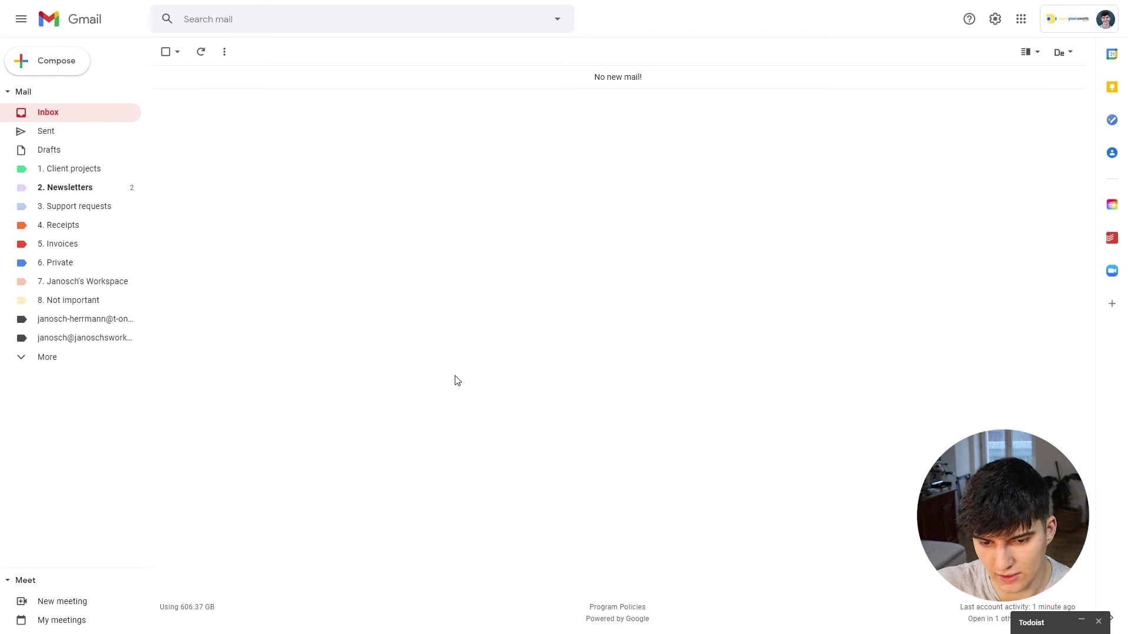
Step: Open the Zap's test draft in Gmail Drafts, remove its recipient, and review subject and body
{"action": "left_click", "coordinate": [51, 154]}
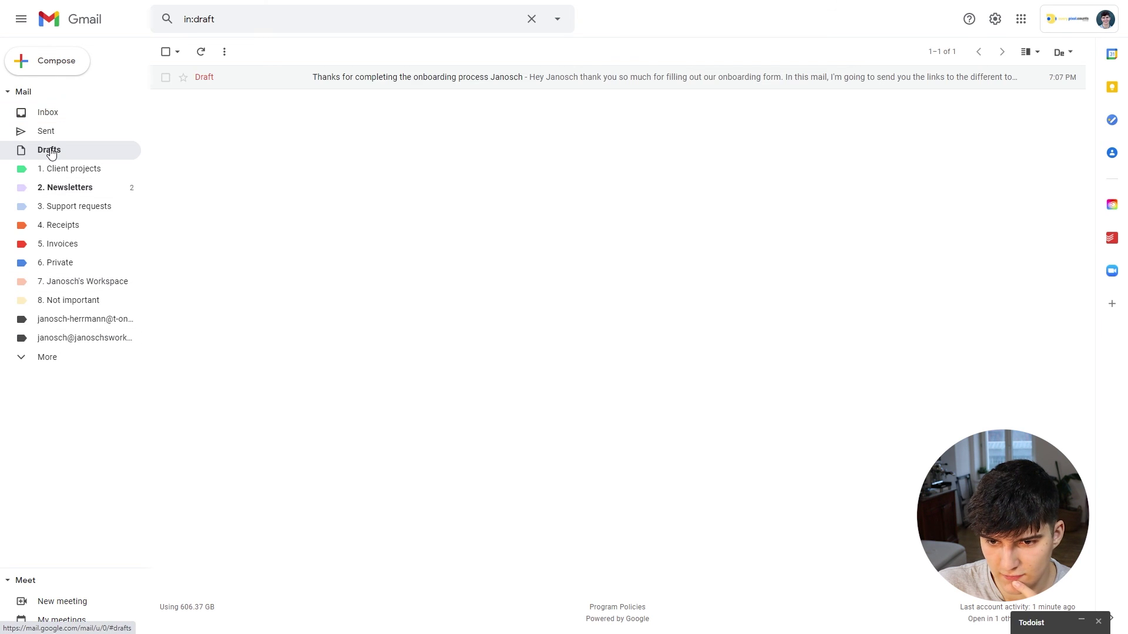
{"action": "left_click", "coordinate": [269, 82]}
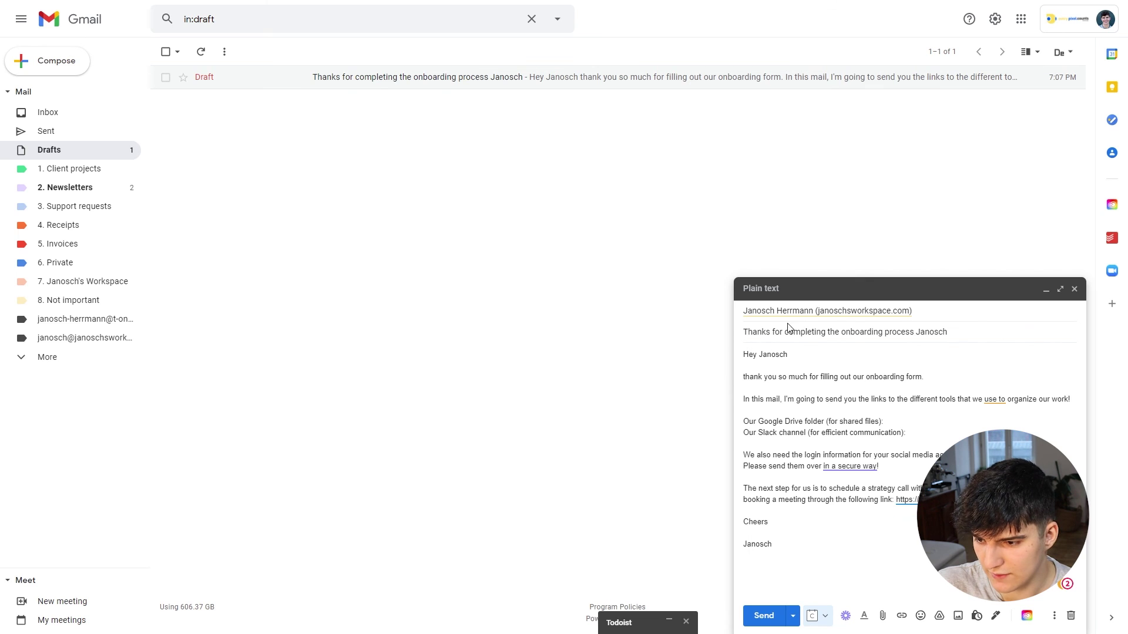
{"action": "left_click", "coordinate": [832, 314]}
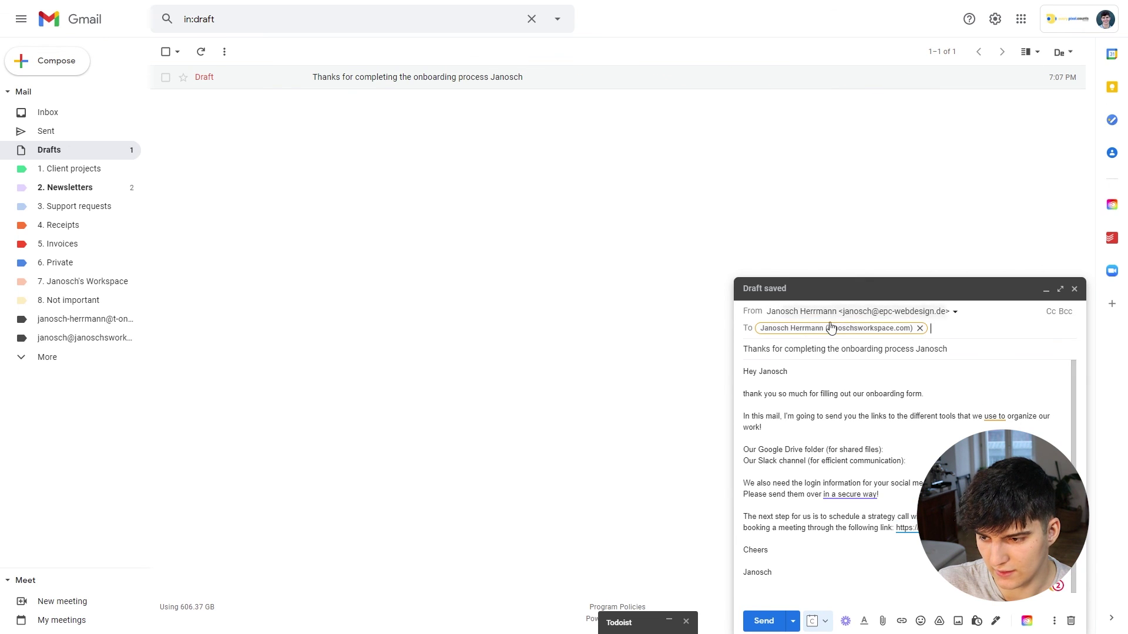
{"action": "left_click", "coordinate": [920, 329]}
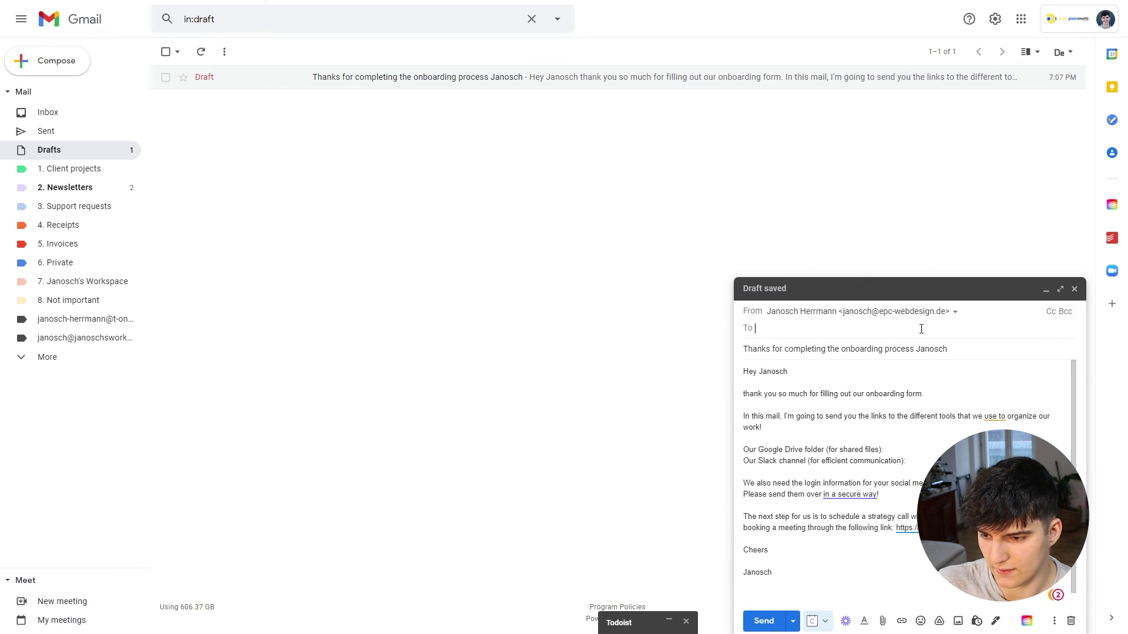
{"action": "left_click_drag", "start_coordinate": [752, 349], "coordinate": [869, 347]}
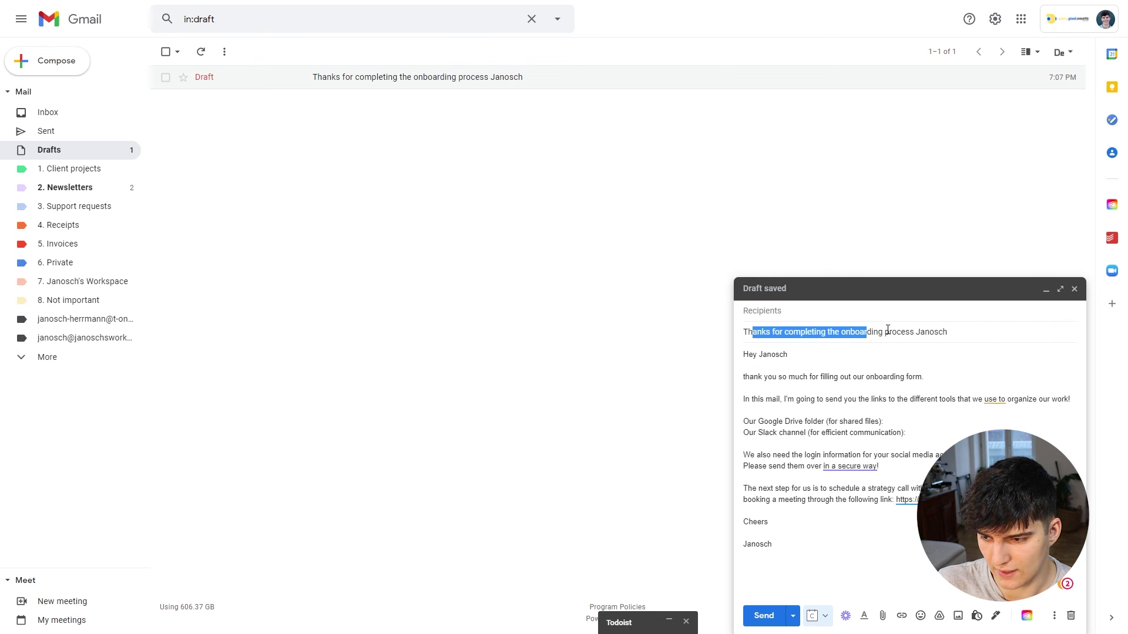
{"action": "left_click", "coordinate": [848, 333]}
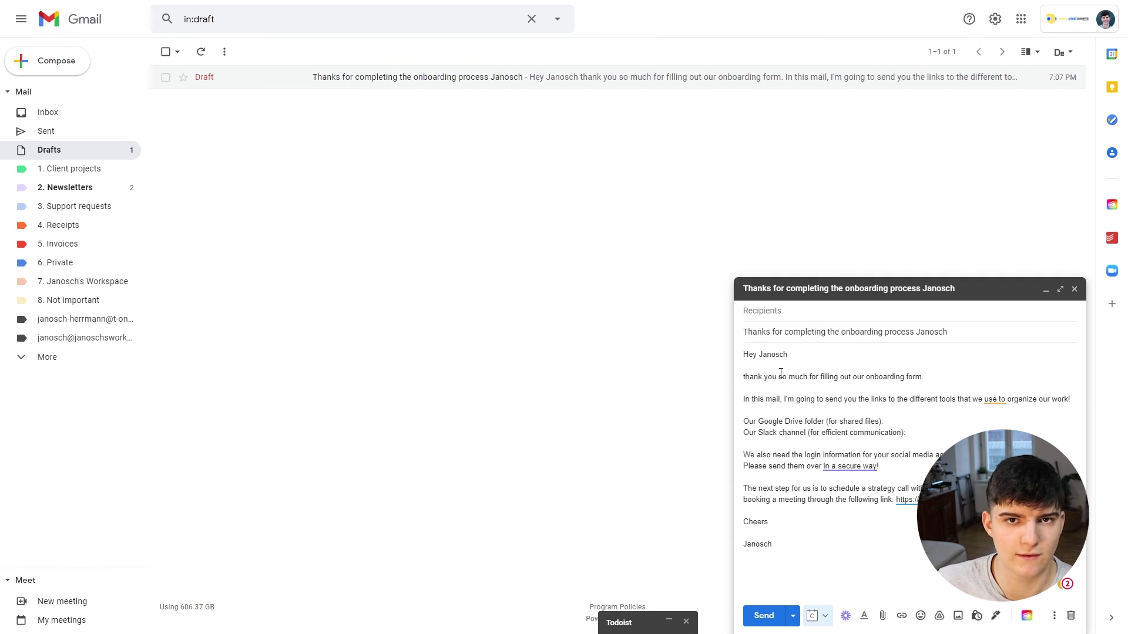
{"action": "mouse_move", "coordinate": [781, 355]}
{"action": "left_mouse_down"}
{"action": "mouse_move", "coordinate": [846, 456]}
{"action": "mouse_move", "coordinate": [805, 534]}
{"action": "mouse_move", "coordinate": [893, 552]}
{"action": "mouse_move", "coordinate": [840, 499]}
{"action": "mouse_move", "coordinate": [778, 377]}
{"action": "left_mouse_up"}
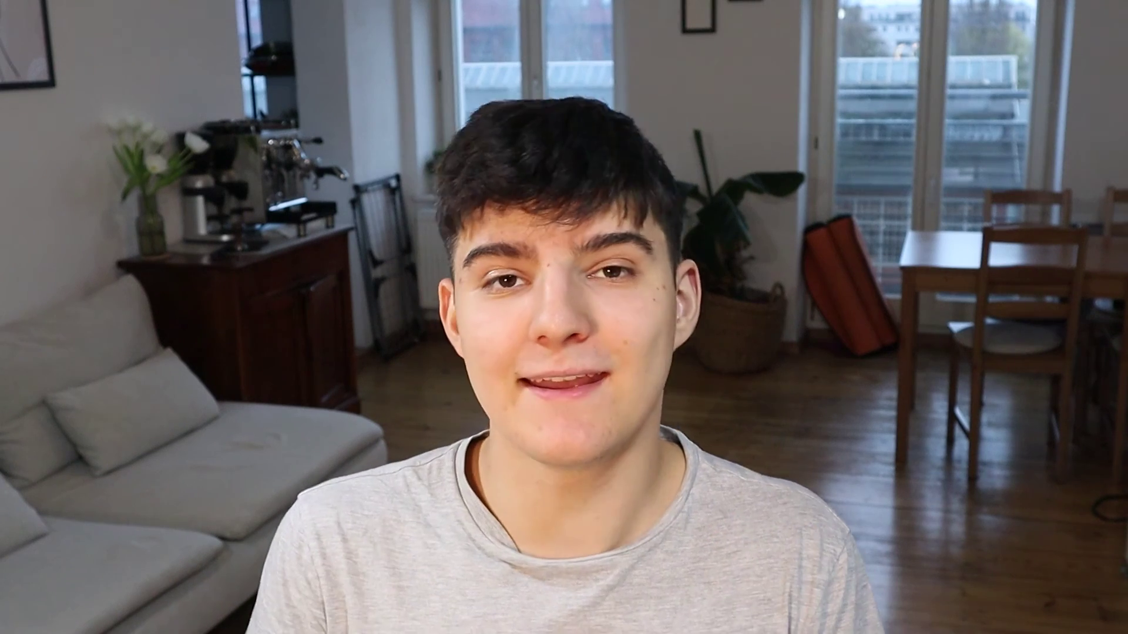